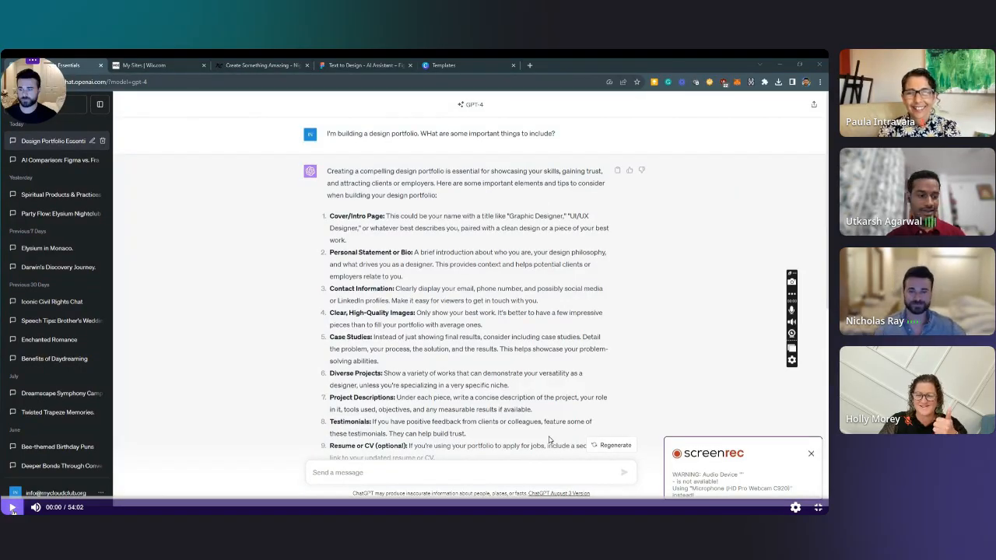
{"action": "left_click", "coordinate": [12, 507]}
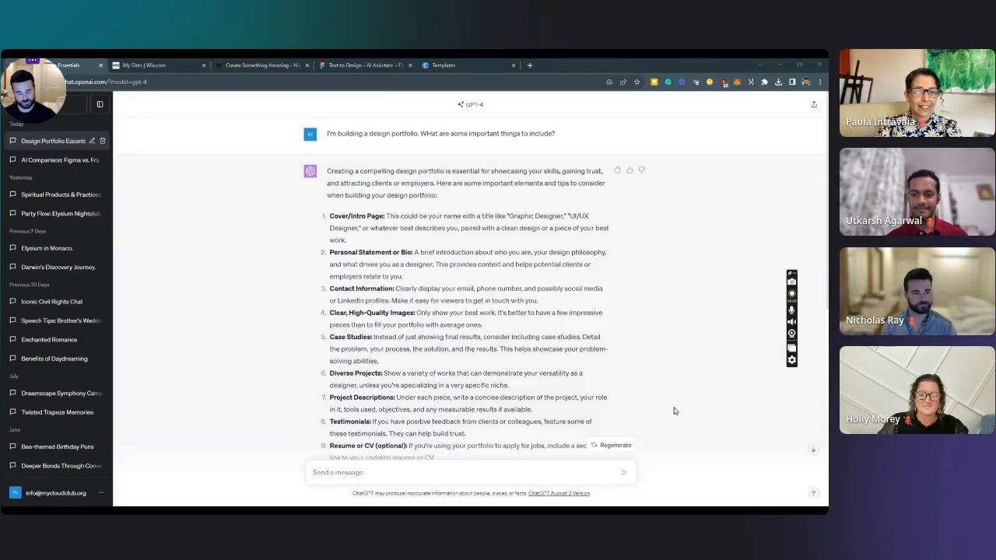
{"action": "mouse_move", "coordinate": [176, 356]}
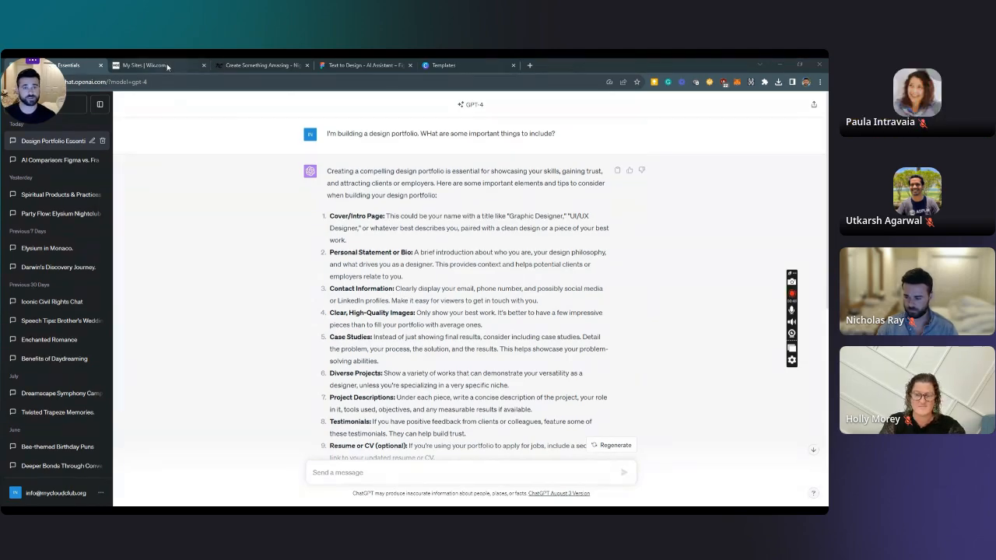
Switch to Wix, start creating a new site, and choose Portfolio as the website type
{"action": "left_click", "coordinate": [166, 65]}
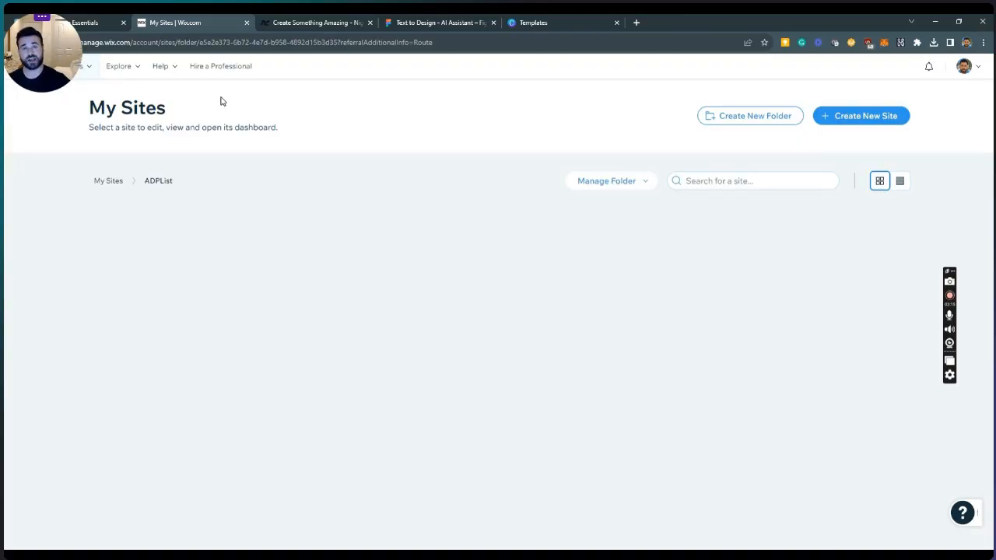
{"action": "left_click", "coordinate": [862, 116]}
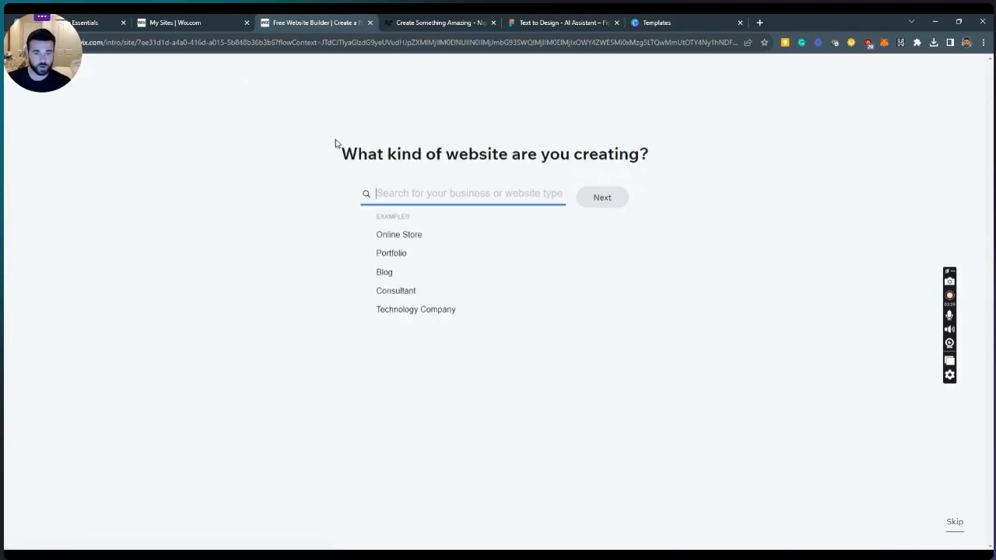
{"action": "left_click", "coordinate": [400, 258]}
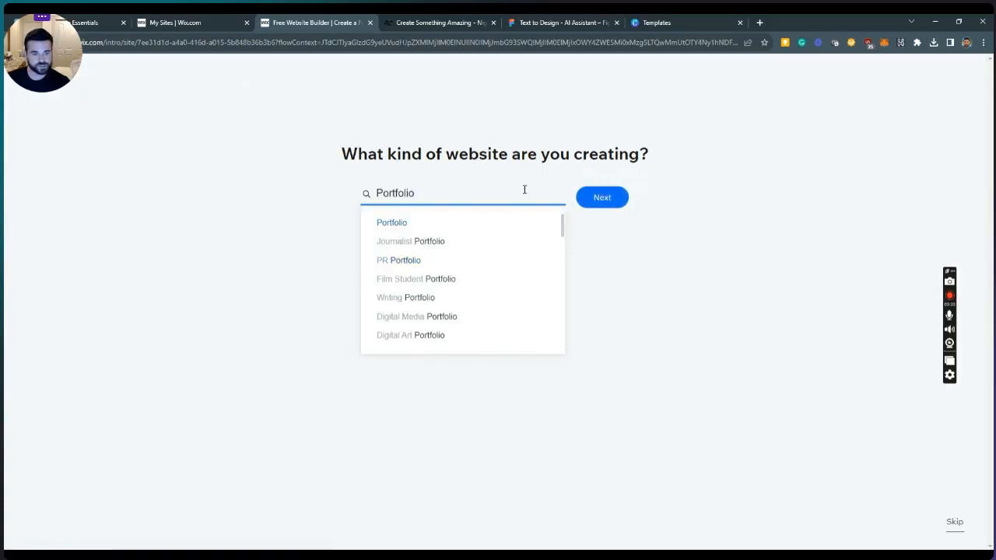
{"action": "left_click", "coordinate": [603, 199]}
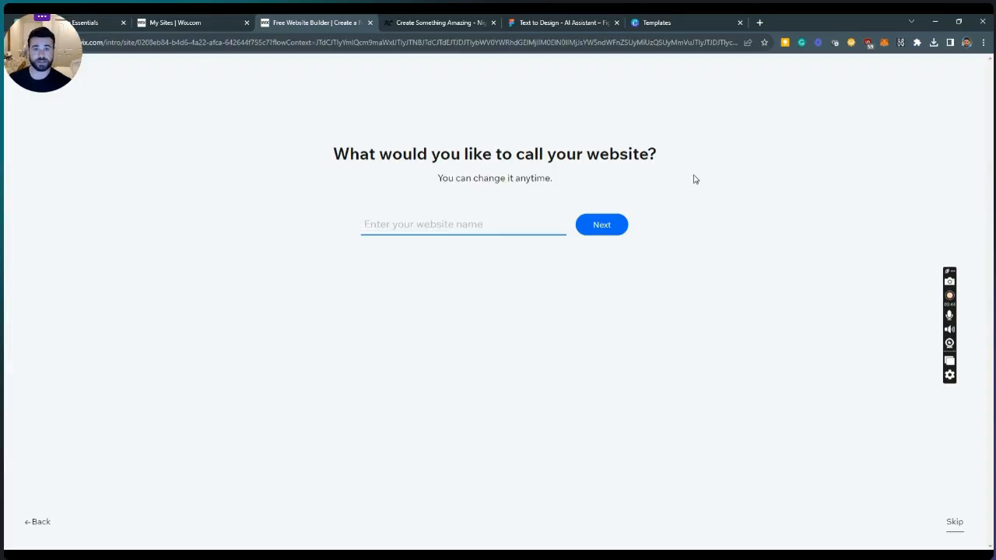
Enter the designer's full name as the website name and exclude the Instagram Feed from the site's features
{"action": "type", "text": "Desi"}
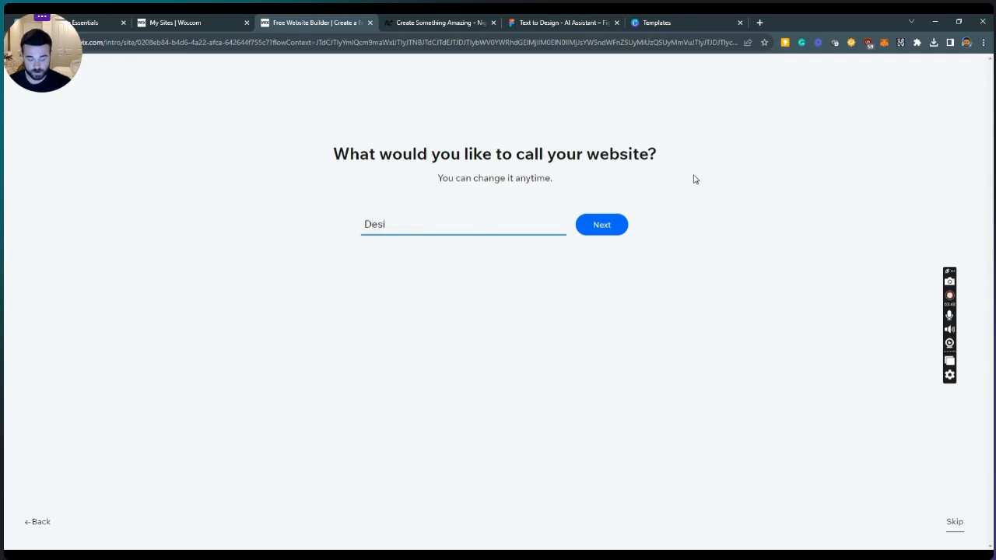
{"action": "type", "text": " N. Heir"}
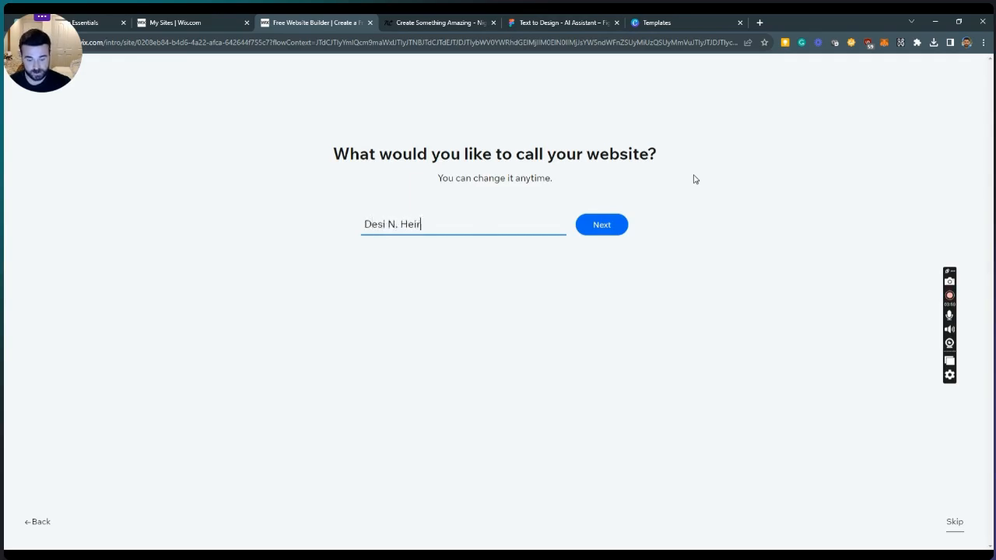
{"action": "left_click", "coordinate": [603, 225]}
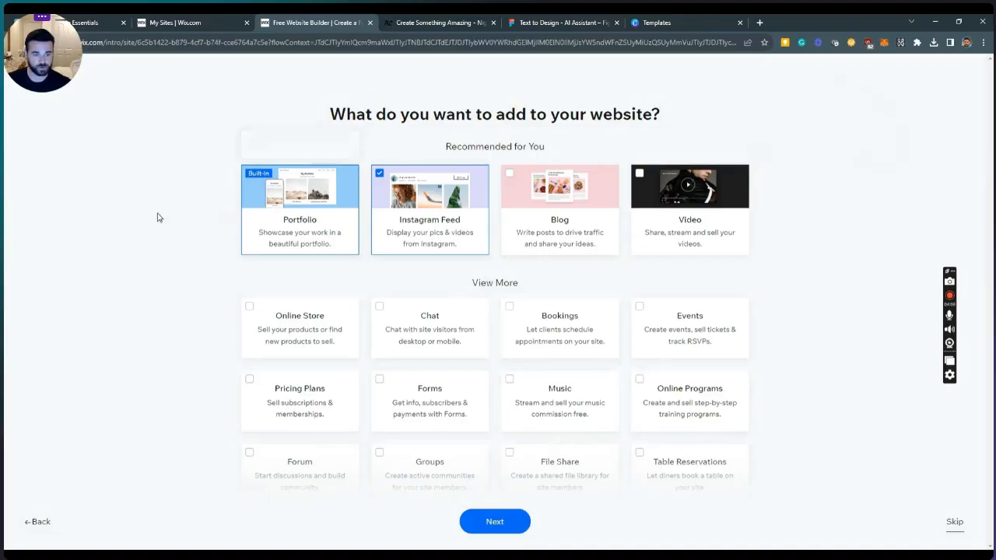
{"action": "left_click", "coordinate": [380, 174]}
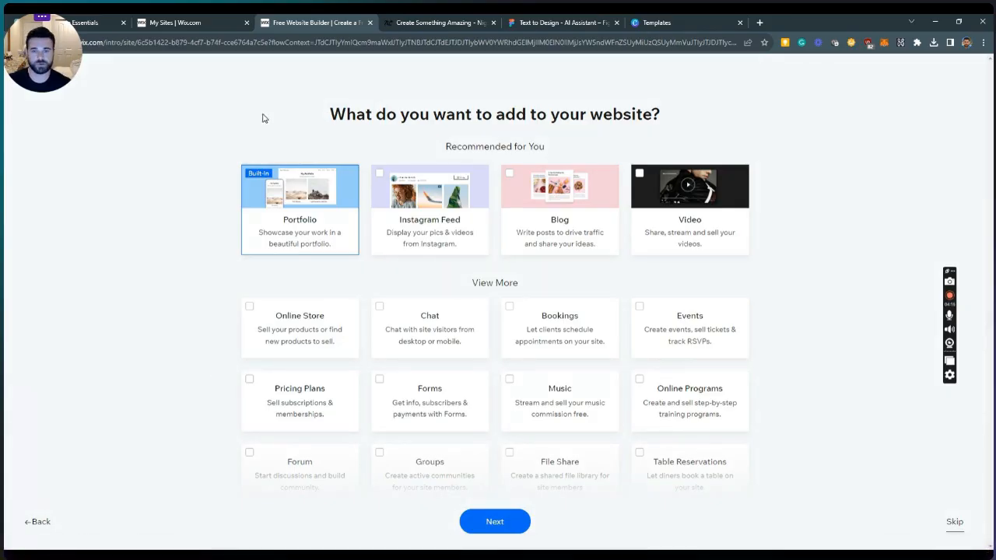
Switch to ChatGPT and read through its list of important things to include in a design portfolio
{"action": "mouse_move", "coordinate": [89, 21]}
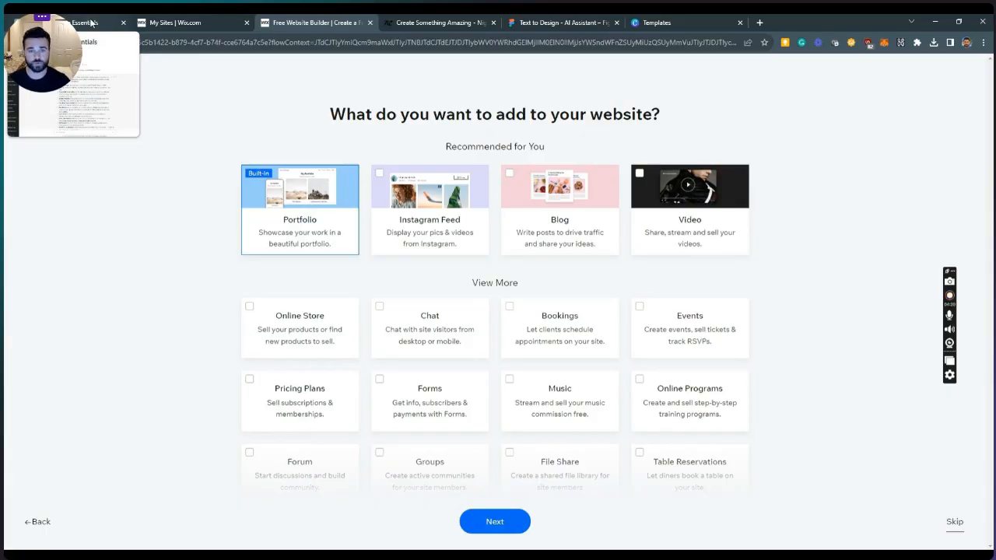
{"action": "left_click", "coordinate": [91, 22]}
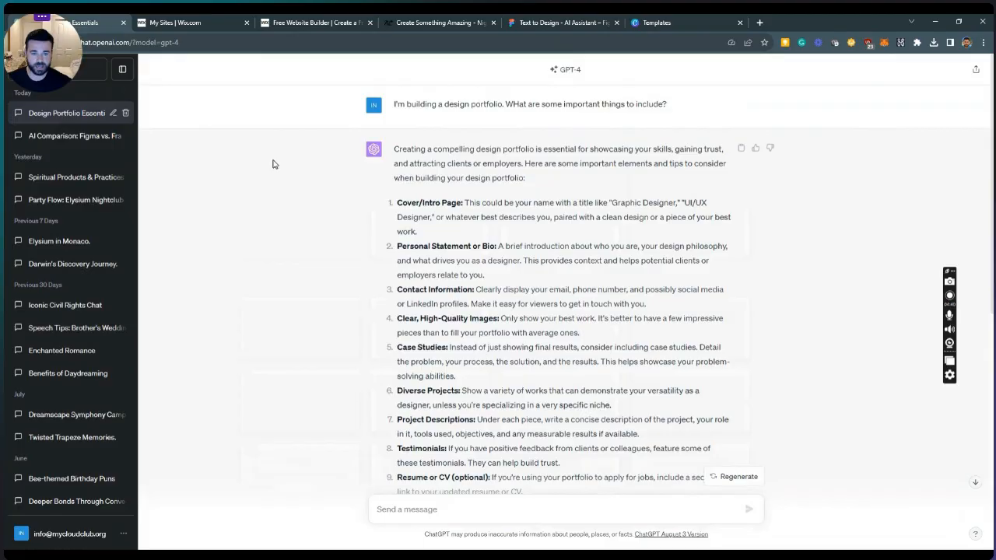
{"action": "scroll", "coordinate": [273, 164], "scroll_direction": "down", "scroll_amount": 4}
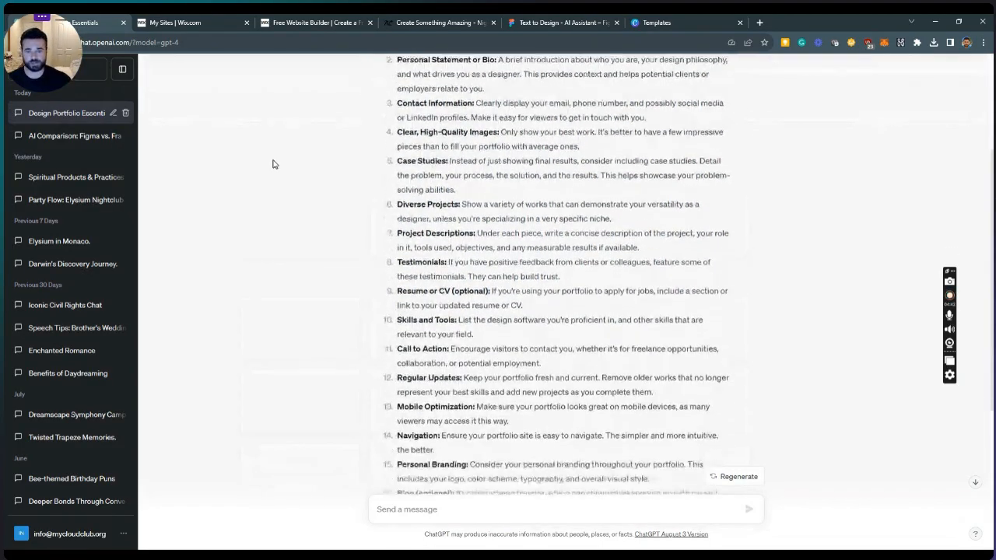
{"action": "scroll", "coordinate": [276, 164], "scroll_direction": "up", "scroll_amount": 4}
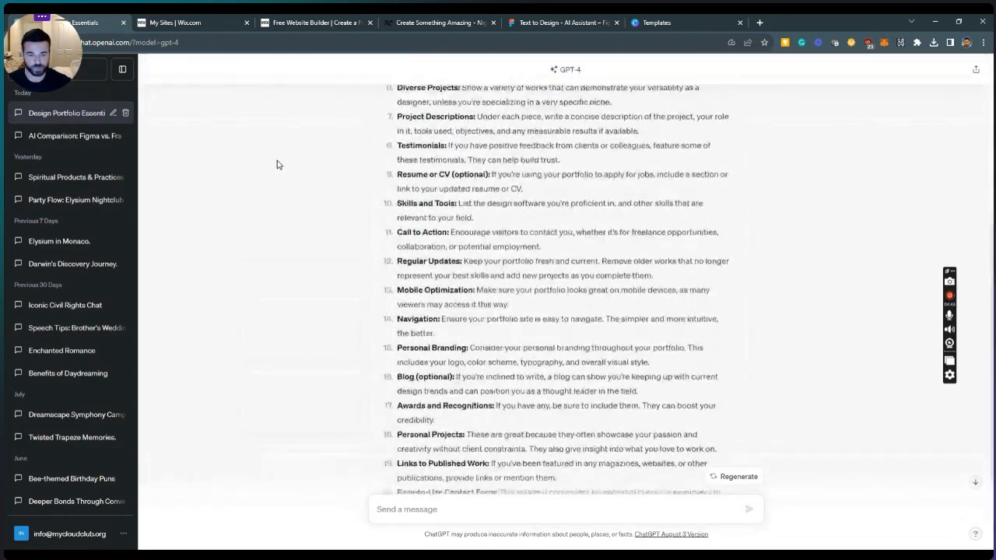
{"action": "scroll", "coordinate": [276, 164], "scroll_direction": "up", "scroll_amount": 1}
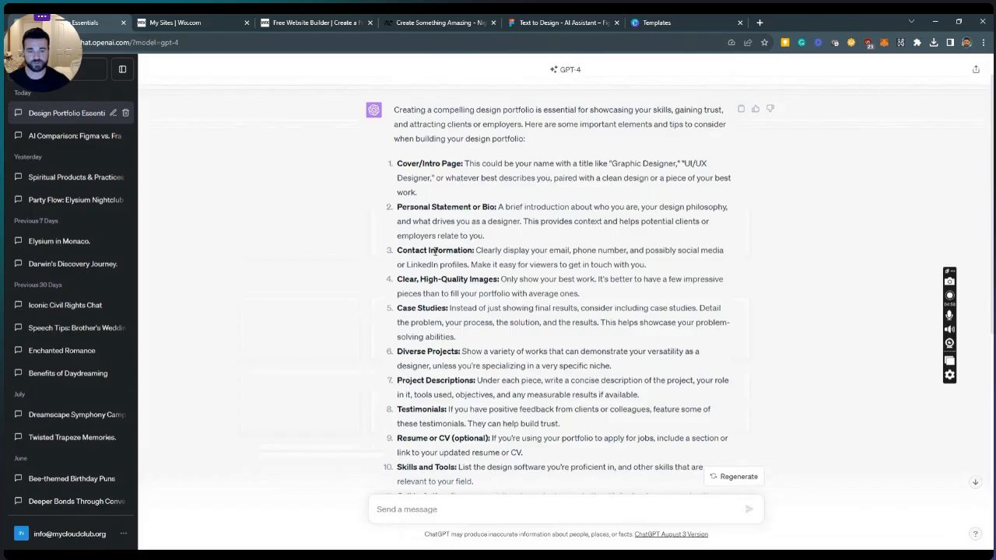
{"action": "scroll", "coordinate": [436, 250], "scroll_direction": "down", "scroll_amount": 1}
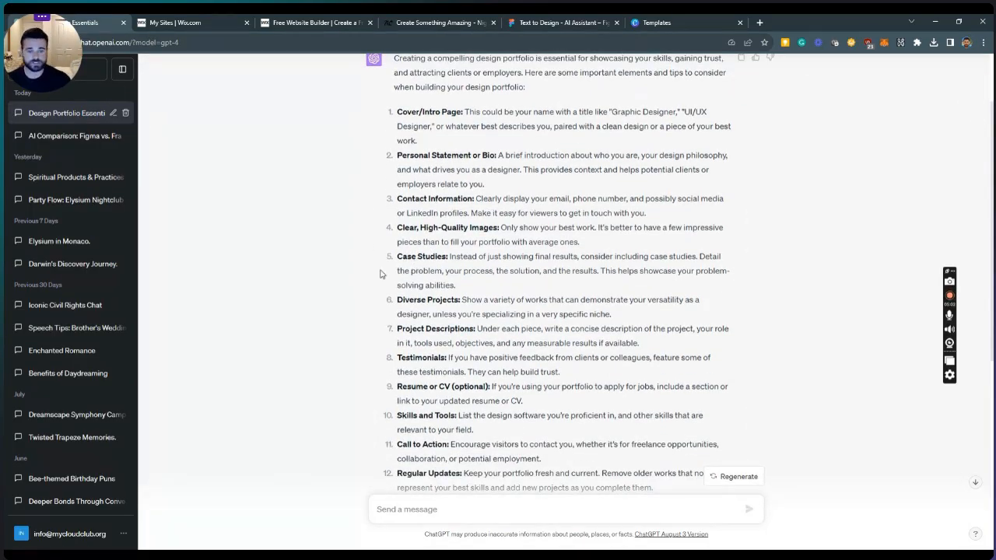
{"action": "scroll", "coordinate": [379, 273], "scroll_direction": "down", "scroll_amount": 1}
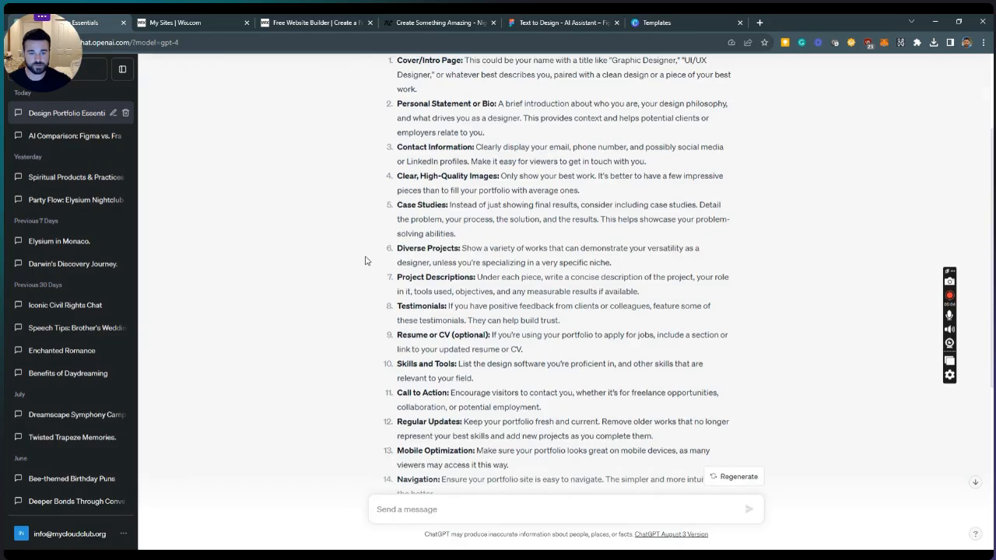
{"action": "scroll", "coordinate": [368, 263], "scroll_direction": "down", "scroll_amount": 1}
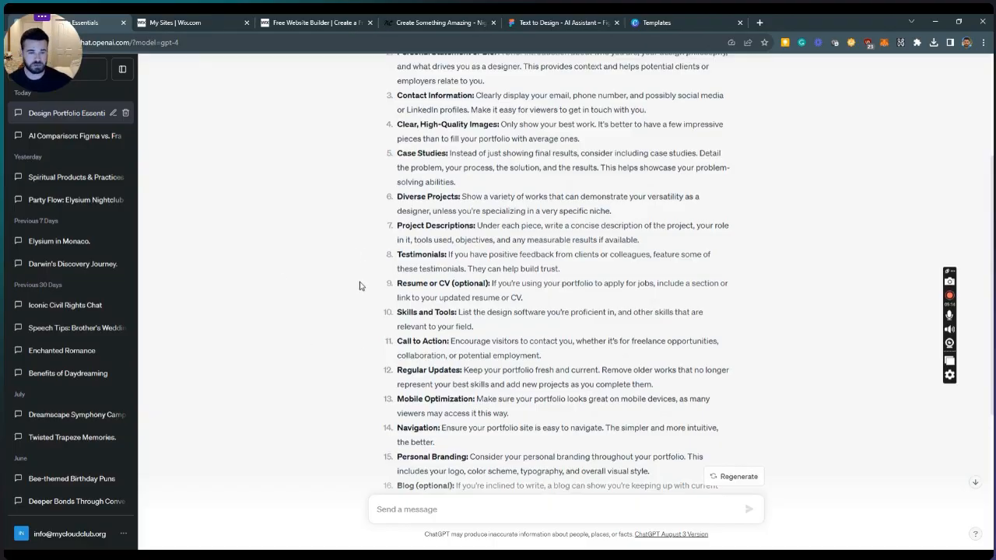
{"action": "scroll", "coordinate": [361, 285], "scroll_direction": "down", "scroll_amount": 2}
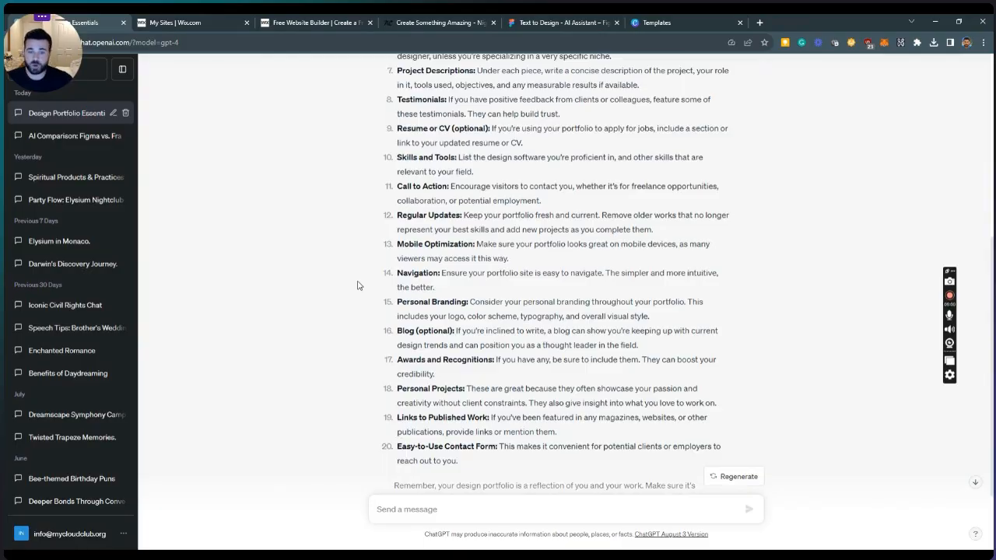
{"action": "scroll", "coordinate": [362, 311], "scroll_direction": "down", "scroll_amount": 1}
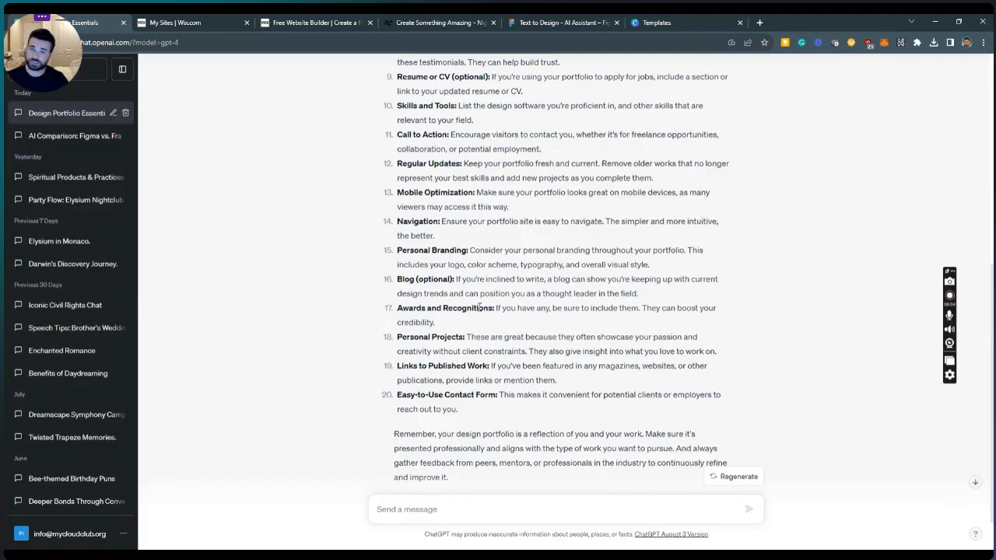
{"action": "scroll", "coordinate": [381, 312], "scroll_direction": "down", "scroll_amount": 1}
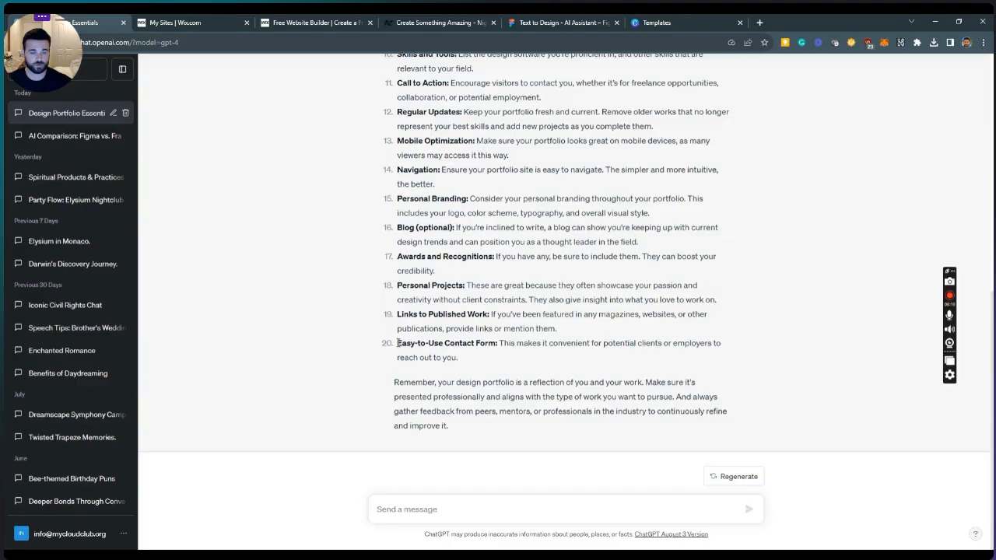
{"action": "left_click_drag", "start_coordinate": [398, 343], "coordinate": [499, 352]}
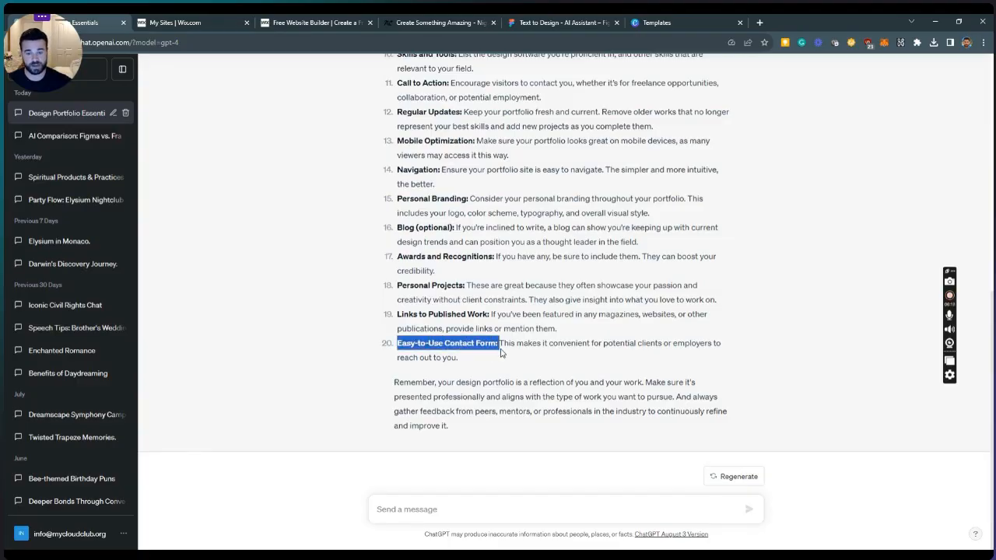
{"action": "left_click", "coordinate": [497, 367]}
{"action": "scroll", "coordinate": [469, 361], "scroll_direction": "up", "scroll_amount": 10}
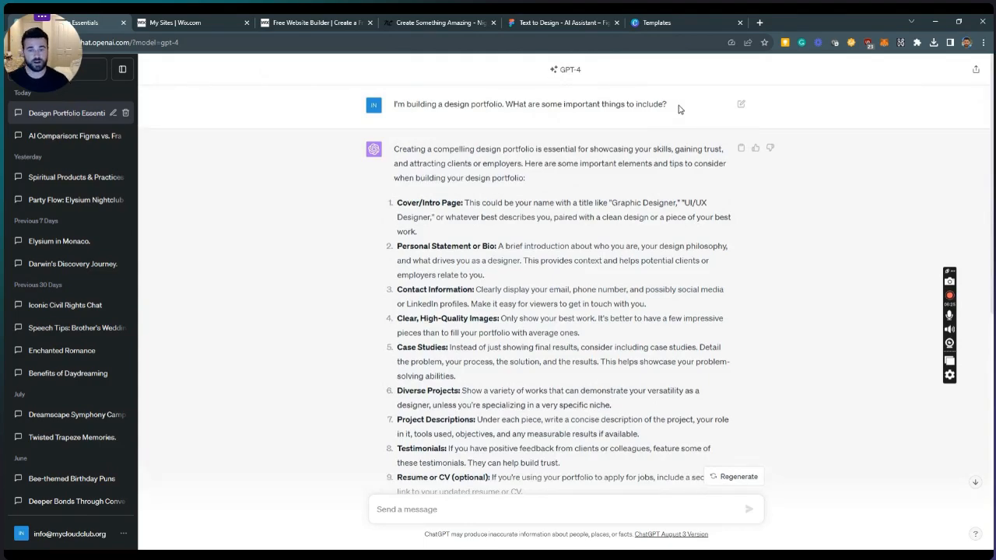
{"action": "scroll", "coordinate": [677, 108], "scroll_direction": "down", "scroll_amount": 6}
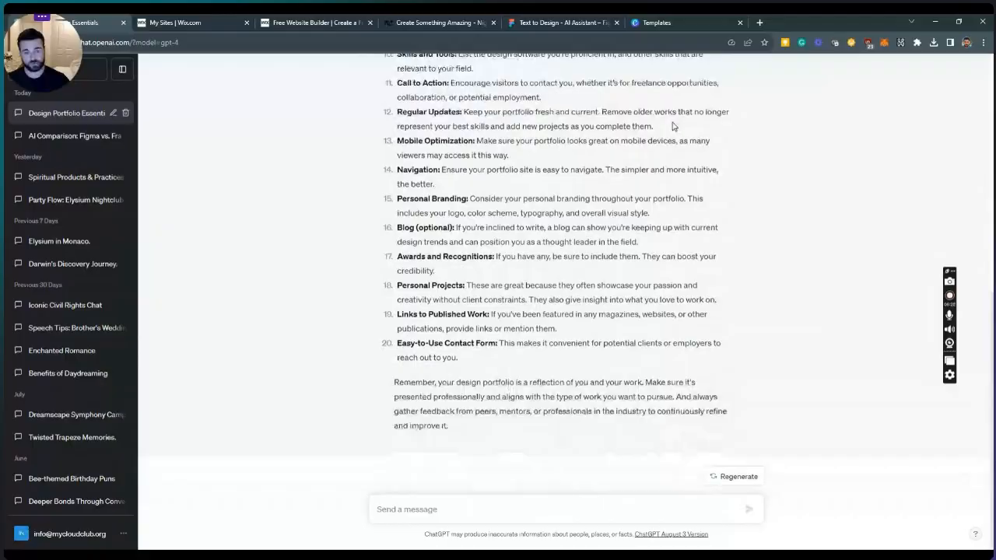
Return to the Wix site setup, review the optional features, and continue with only the built-in Portfolio
{"action": "left_click", "coordinate": [221, 22]}
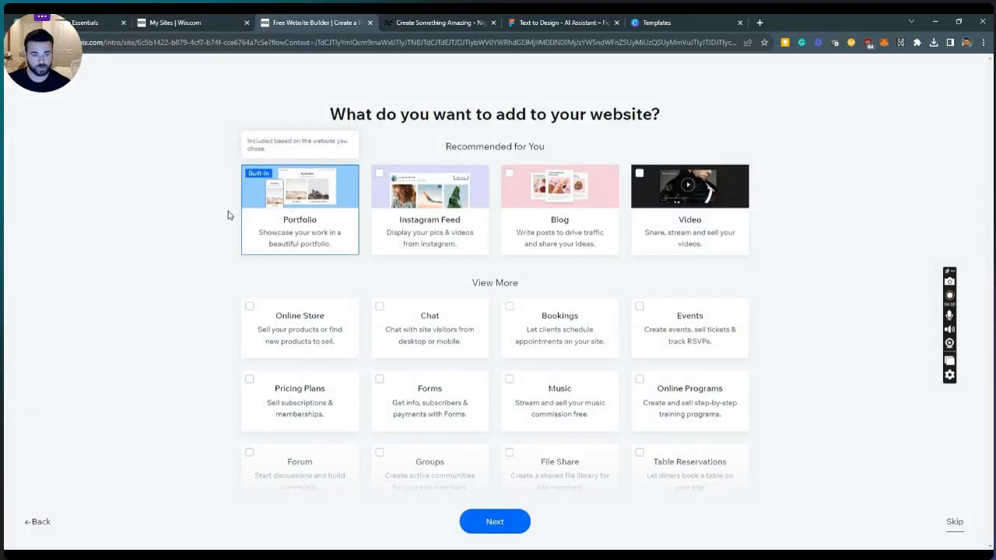
{"action": "scroll", "coordinate": [218, 221], "scroll_direction": "down", "scroll_amount": 1}
{"action": "scroll", "coordinate": [218, 222], "scroll_direction": "down", "scroll_amount": 1}
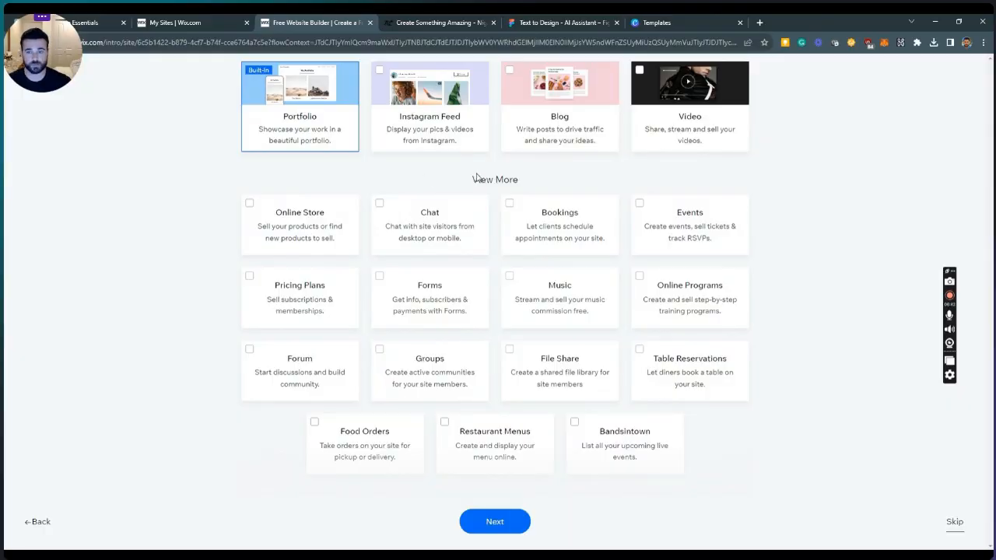
{"action": "scroll", "coordinate": [813, 265], "scroll_direction": "down", "scroll_amount": 1}
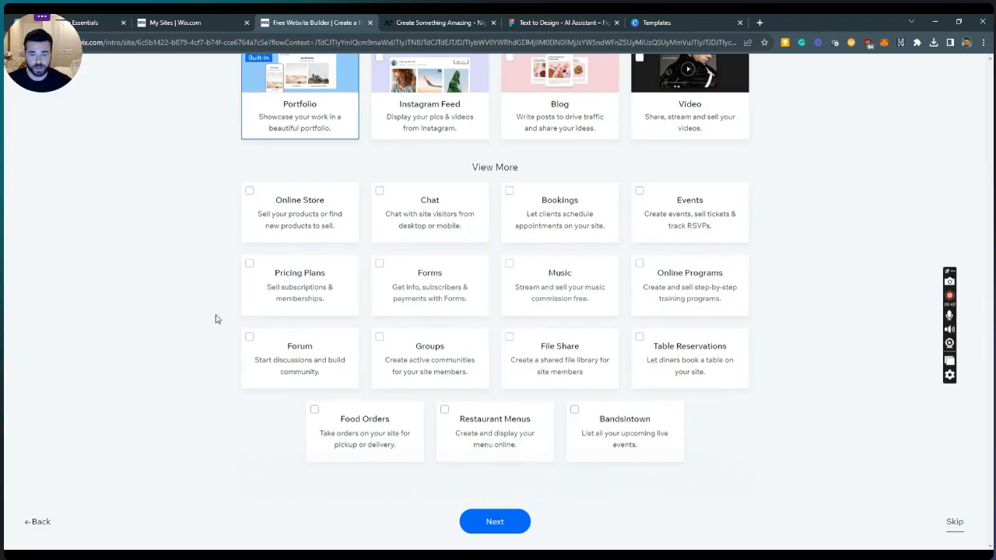
{"action": "scroll", "coordinate": [221, 292], "scroll_direction": "up", "scroll_amount": 2}
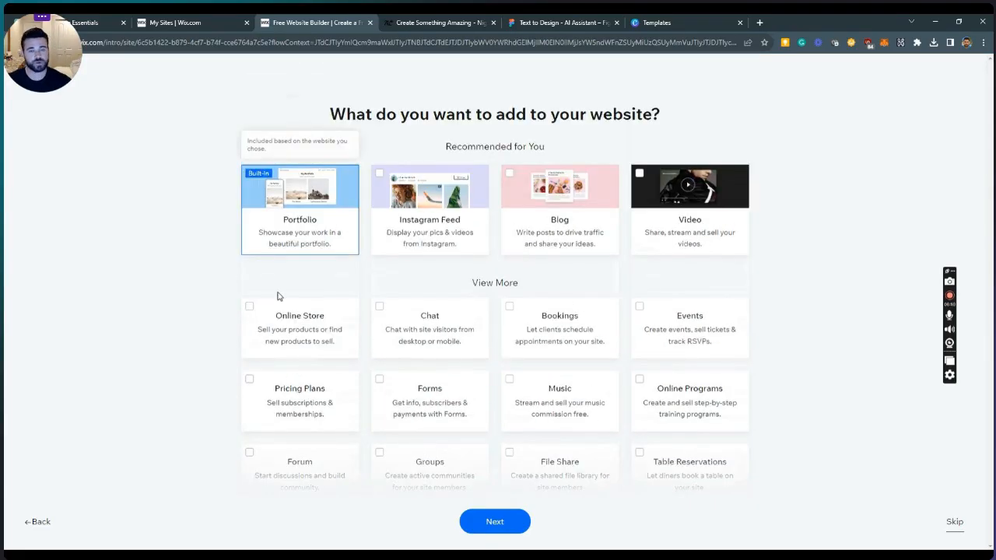
{"action": "left_click", "coordinate": [506, 529]}
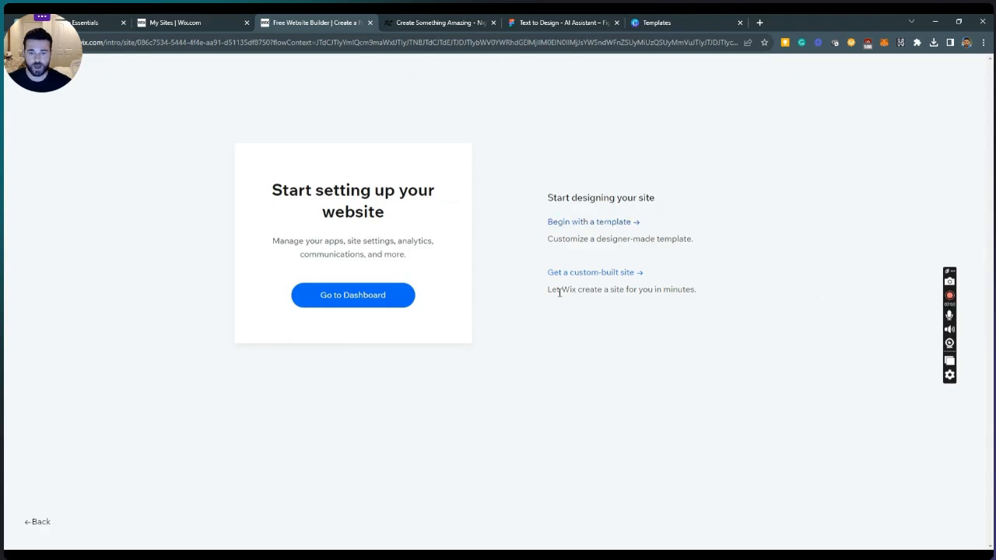
Start a custom-built site with the optional contact info left blank, and give it the Spark theme
{"action": "left_click", "coordinate": [603, 273]}
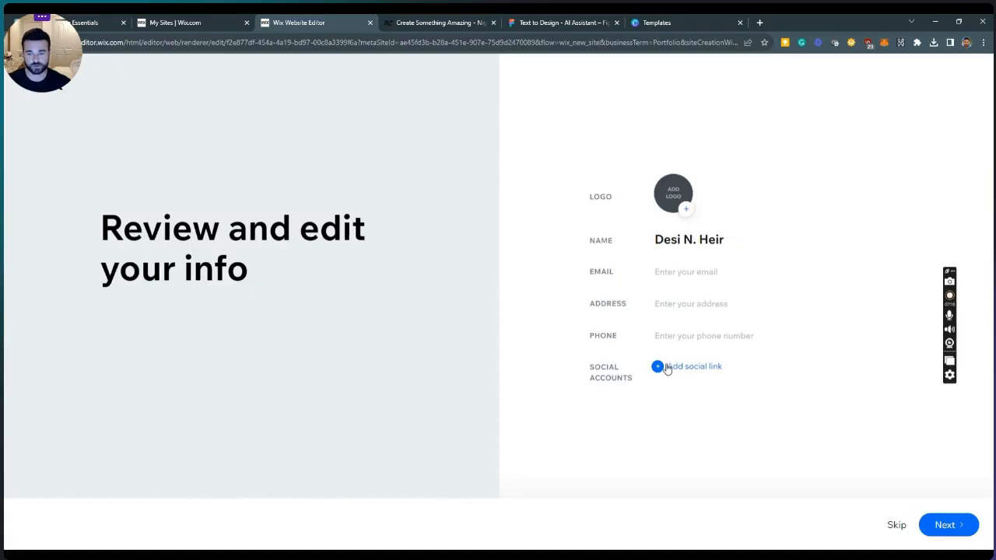
{"action": "left_click", "coordinate": [944, 524]}
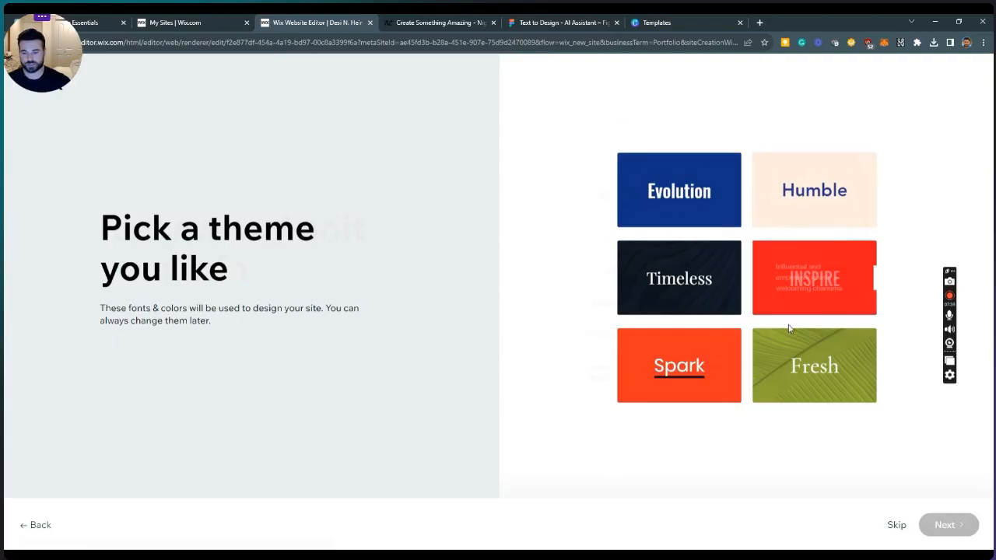
{"action": "left_click", "coordinate": [701, 363]}
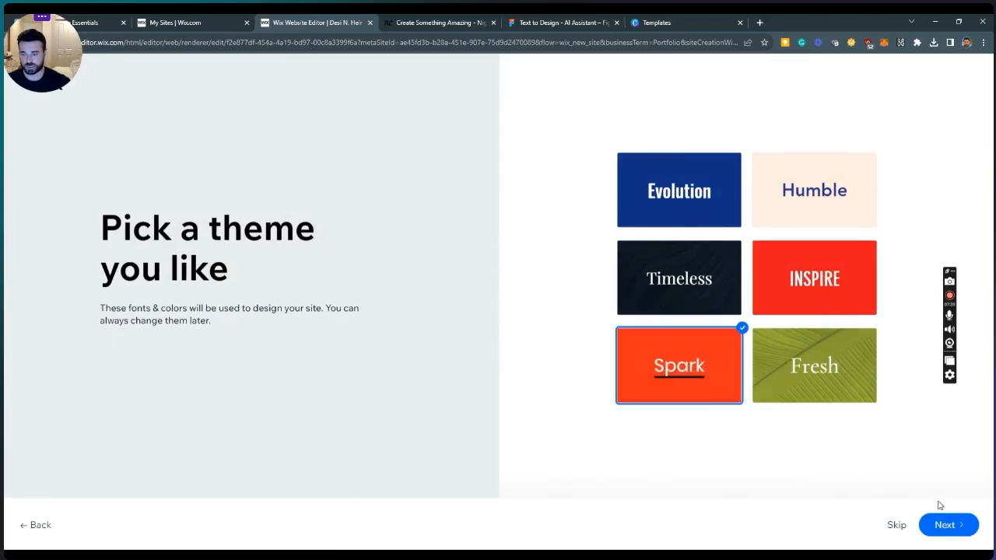
{"action": "left_click", "coordinate": [946, 524]}
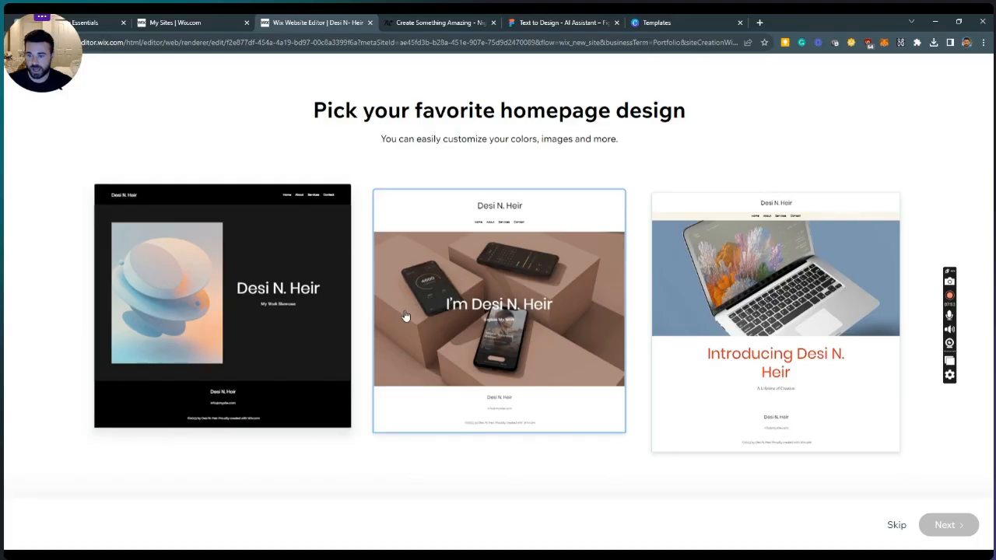
Choose the dark homepage design with the abstract artwork, add the About and Contact pages, and open the site for editing
{"action": "left_click", "coordinate": [404, 315]}
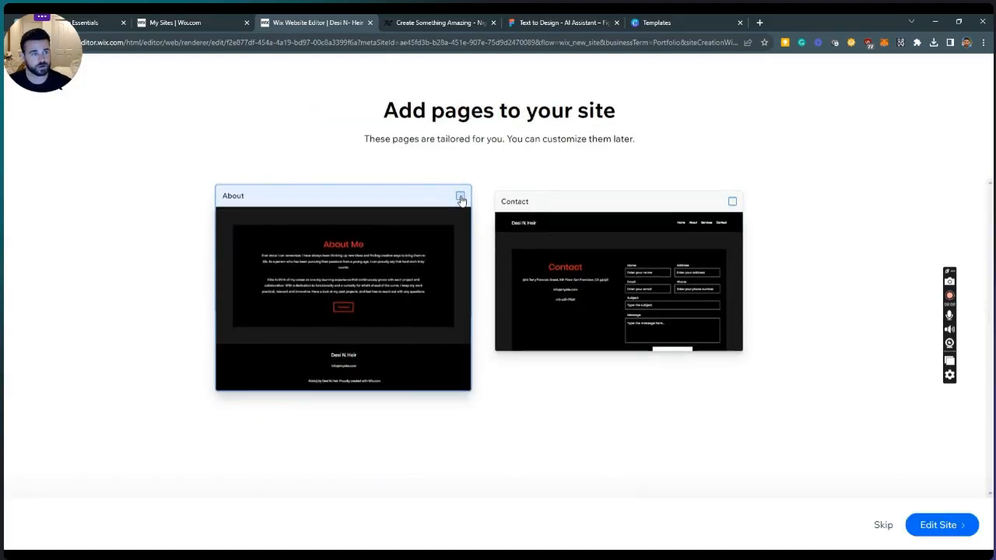
{"action": "left_click", "coordinate": [461, 197]}
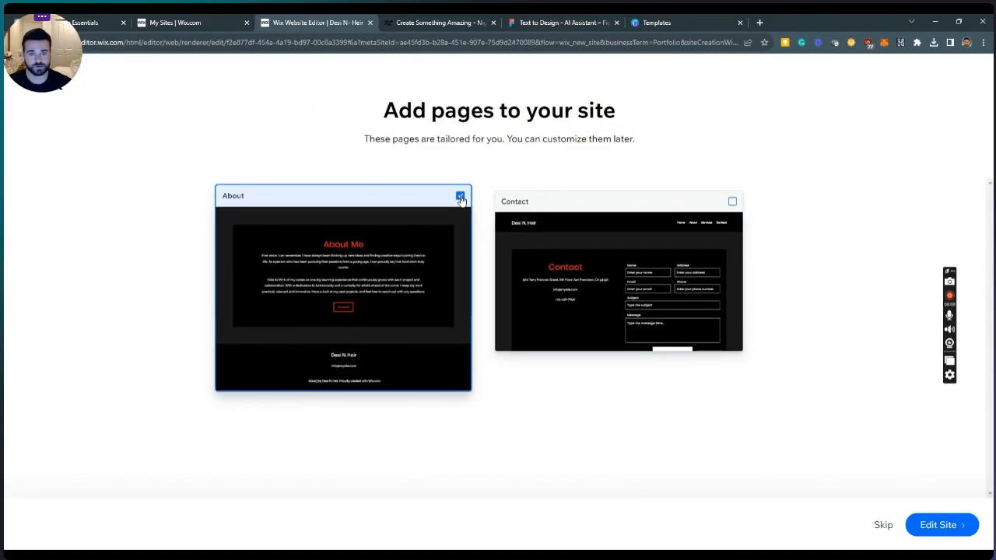
{"action": "left_click", "coordinate": [735, 199]}
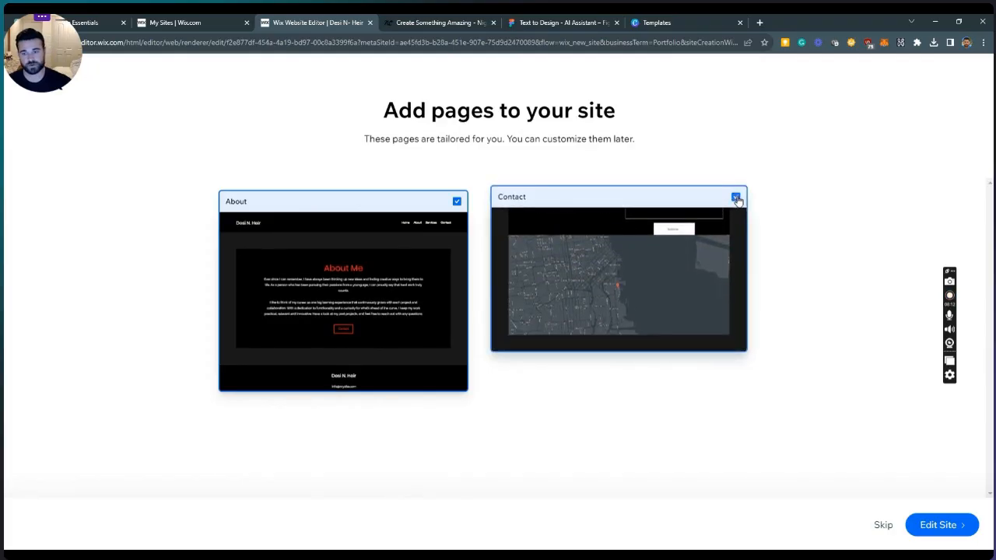
{"action": "left_click", "coordinate": [940, 525]}
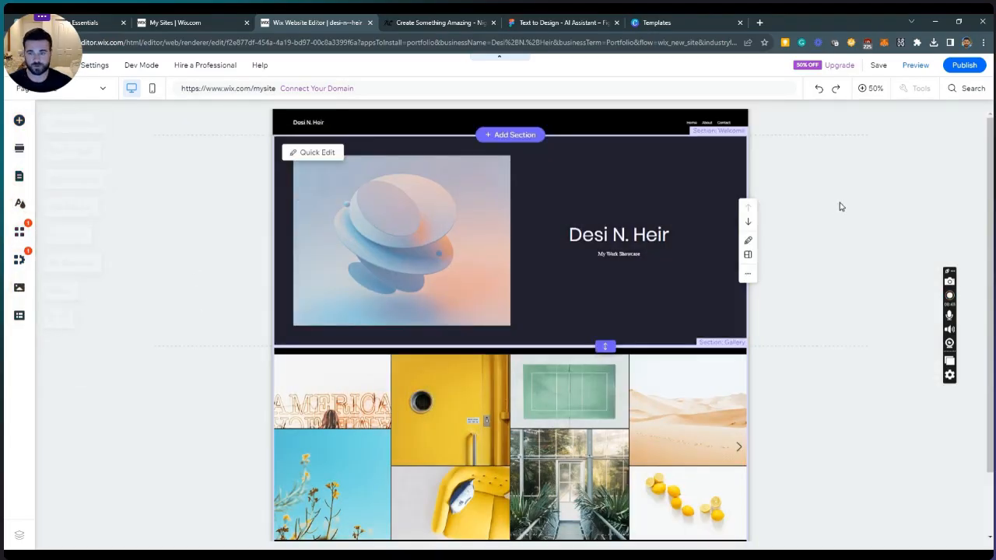
Look over the home page's sections, switch to the About page and preview it
{"action": "scroll", "coordinate": [840, 206], "scroll_direction": "down", "scroll_amount": 2}
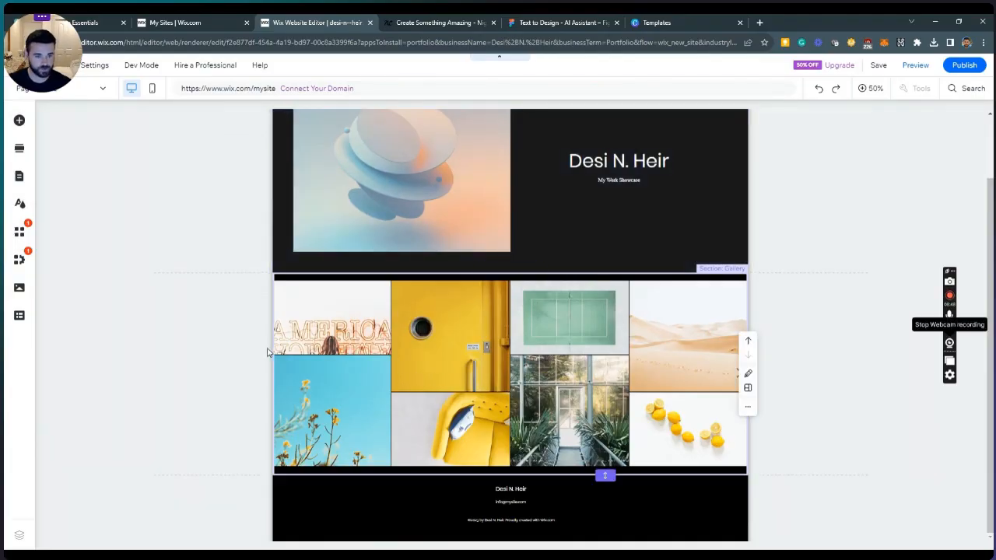
{"action": "scroll", "coordinate": [267, 352], "scroll_direction": "up", "scroll_amount": 2}
{"action": "left_click", "coordinate": [102, 88]}
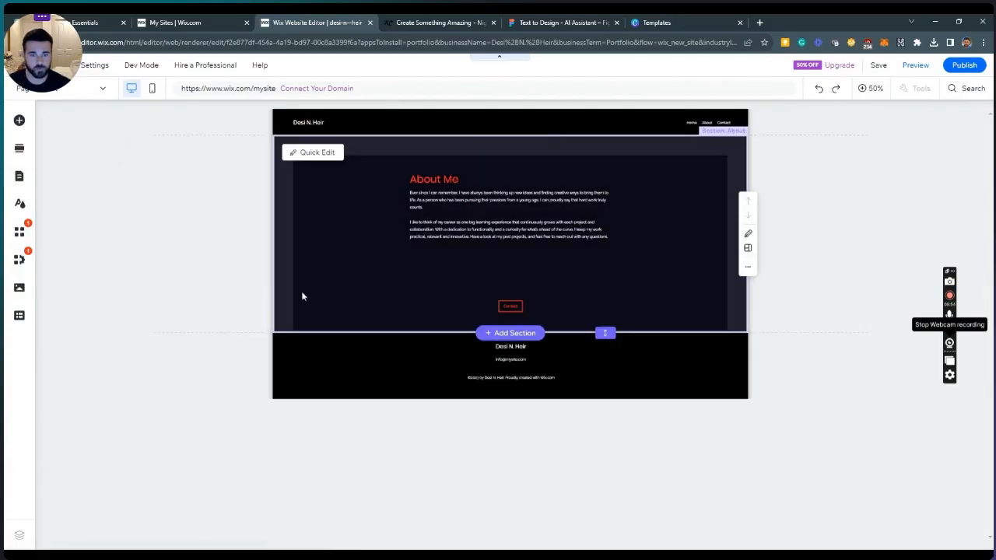
{"action": "left_click", "coordinate": [915, 67]}
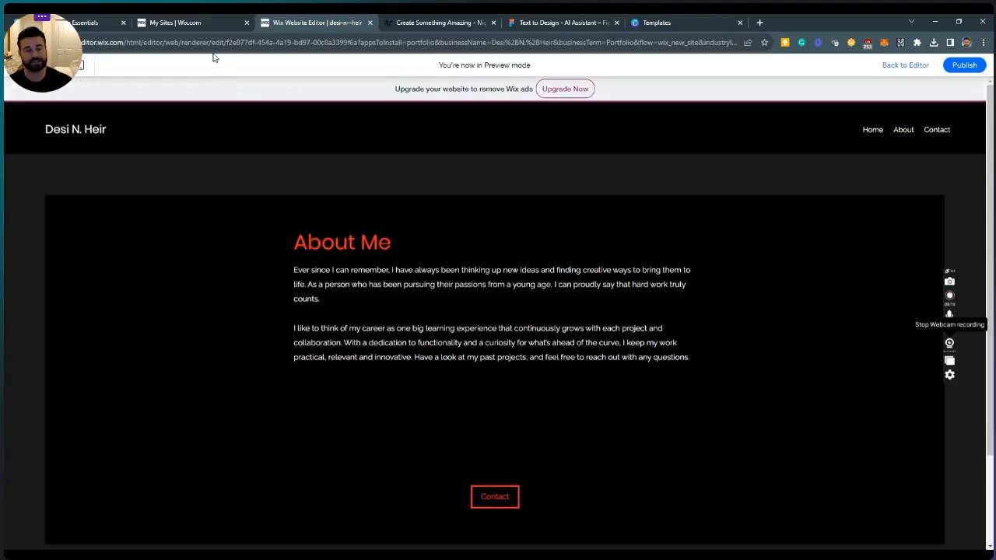
Switch to ChatGPT, reread its list of portfolio essentials, and return to the Wix site preview
{"action": "left_click", "coordinate": [89, 22]}
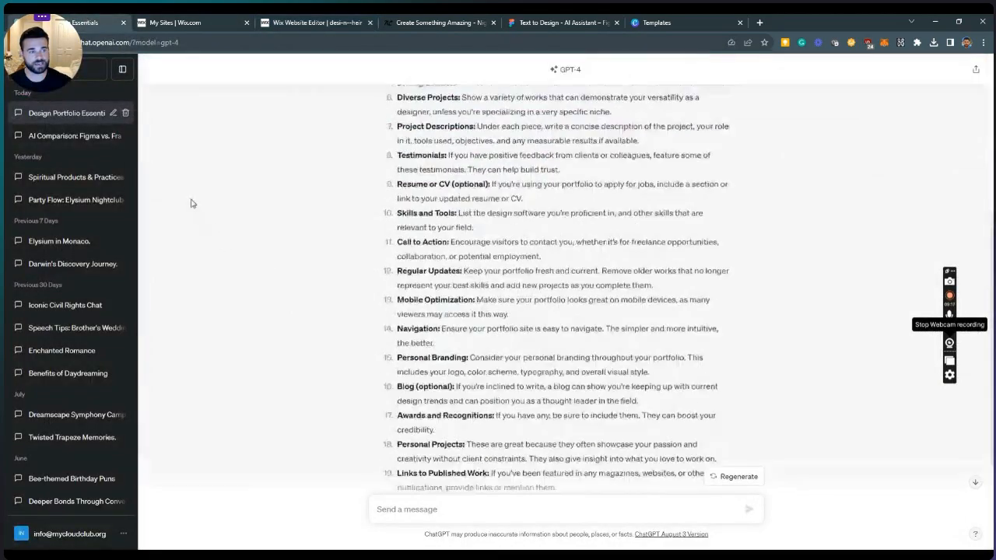
{"action": "scroll", "coordinate": [199, 219], "scroll_direction": "up", "scroll_amount": 2}
{"action": "scroll", "coordinate": [299, 256], "scroll_direction": "down", "scroll_amount": 4}
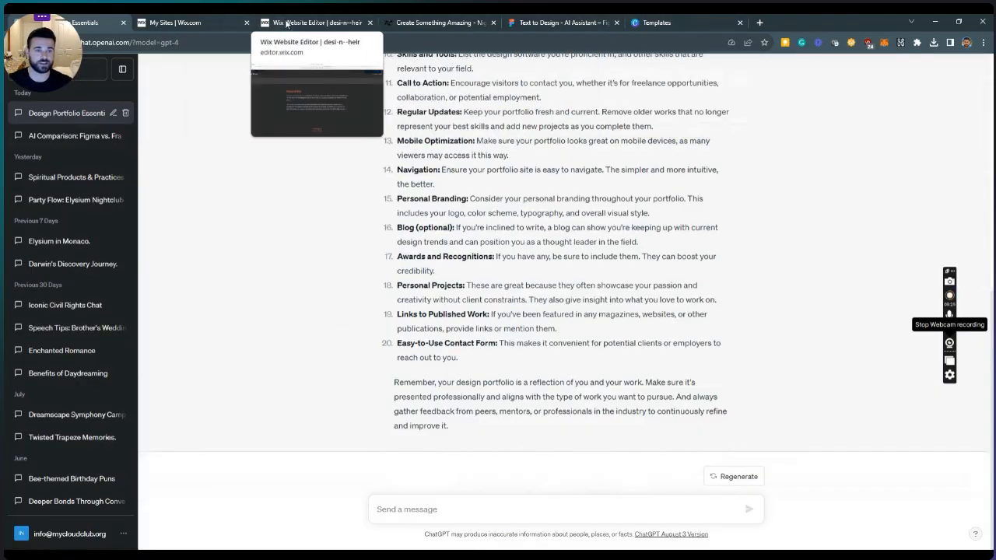
{"action": "left_click", "coordinate": [342, 22]}
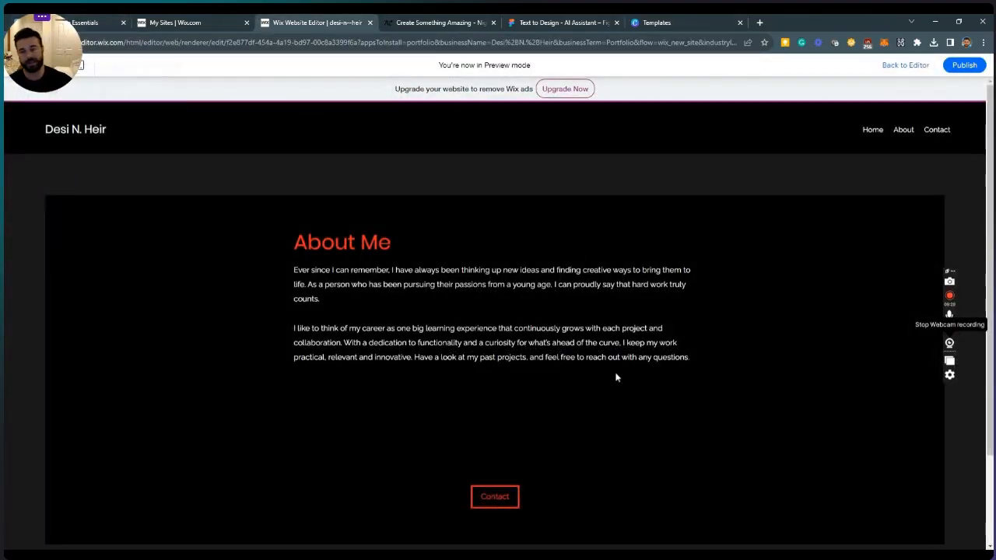
Leave the preview and check the text settings of the About Me paragraph, leaving them unchanged
{"action": "left_click", "coordinate": [912, 67]}
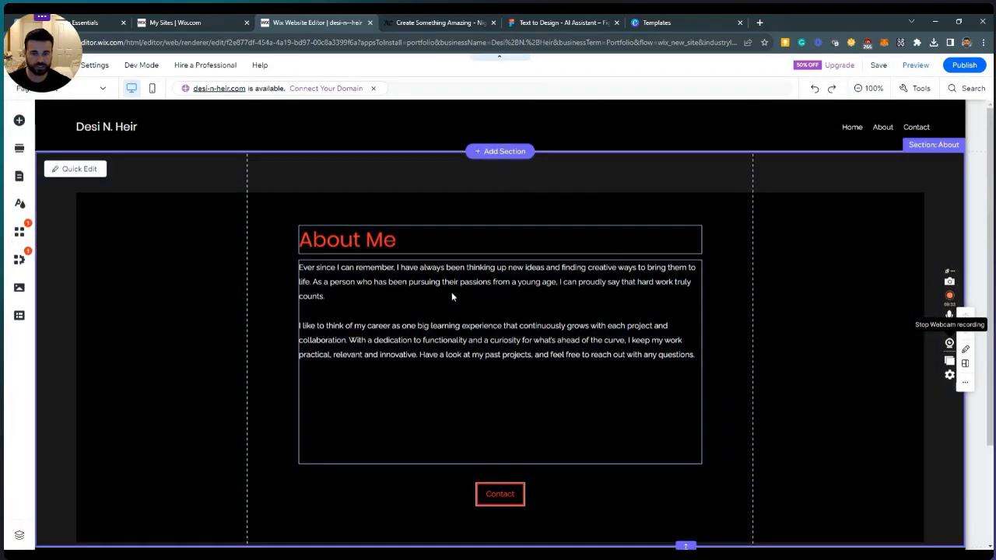
{"action": "double_click", "coordinate": [451, 292]}
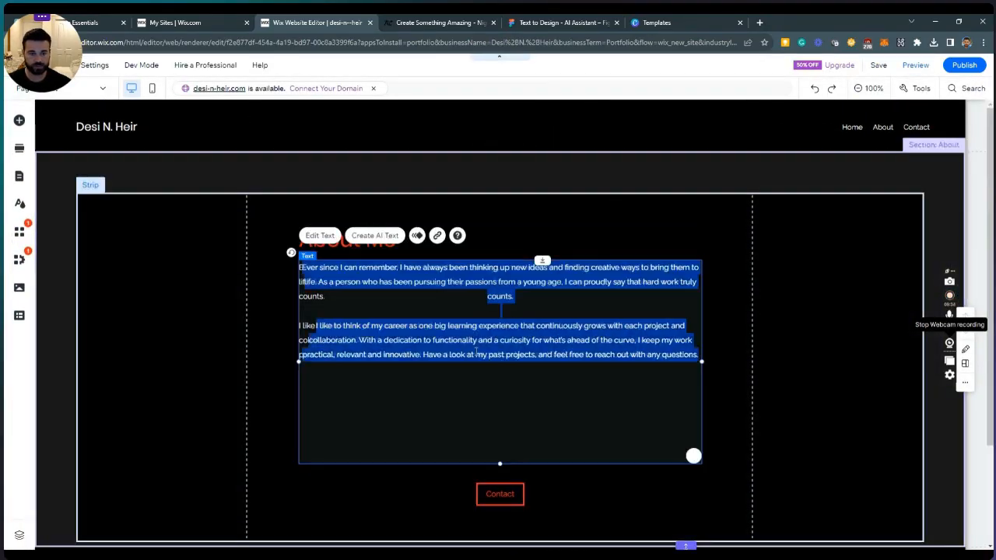
{"action": "left_click", "coordinate": [460, 306]}
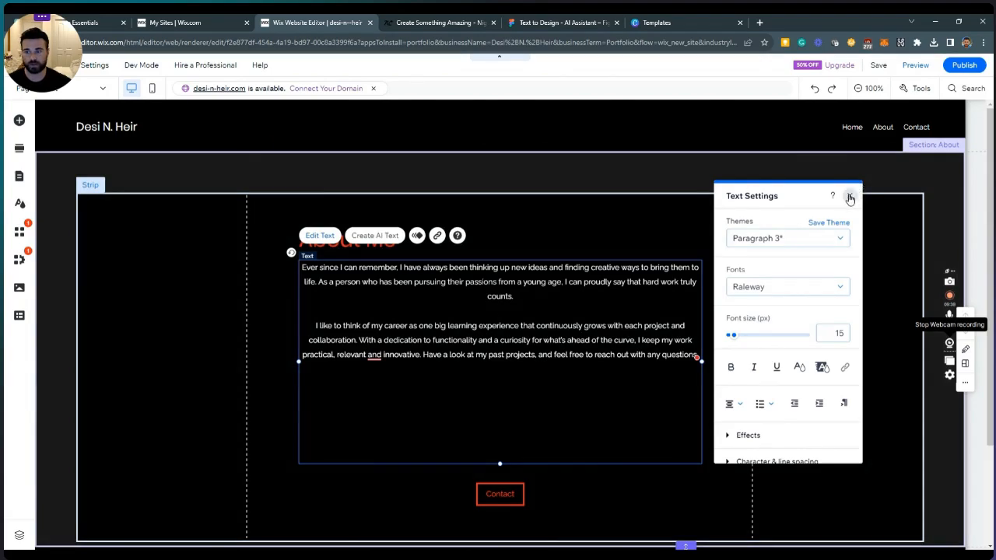
{"action": "left_click", "coordinate": [850, 197]}
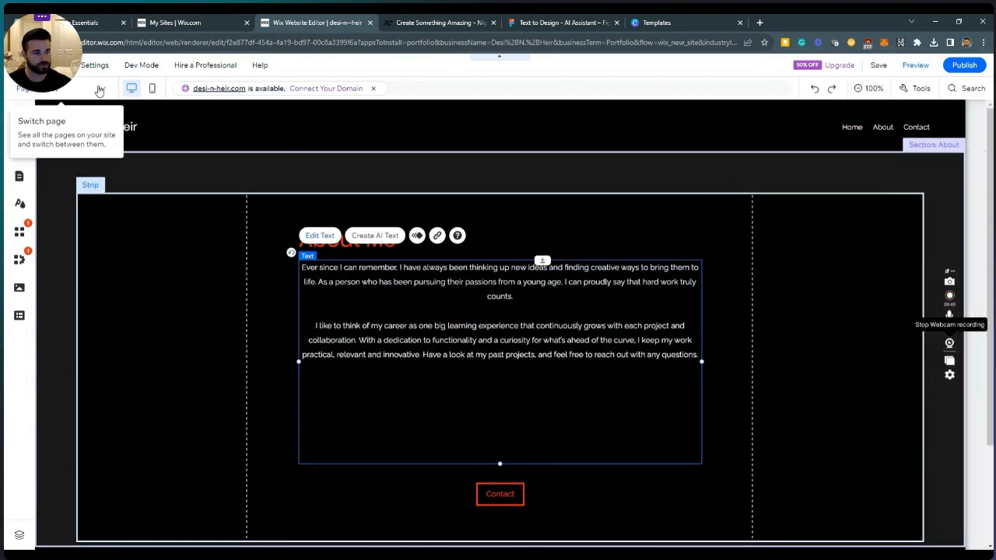
Switch the editor from the About page to the Contact page
{"action": "left_click", "coordinate": [99, 89]}
{"action": "left_click", "coordinate": [59, 138]}
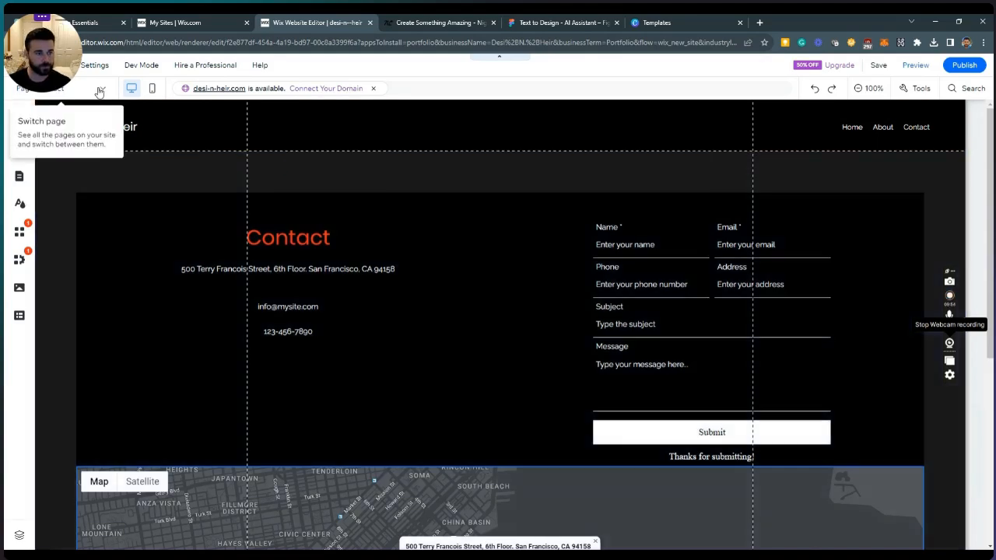
{"action": "left_click", "coordinate": [41, 18]}
{"action": "left_click_drag", "start_coordinate": [41, 18], "coordinate": [949, 16]}
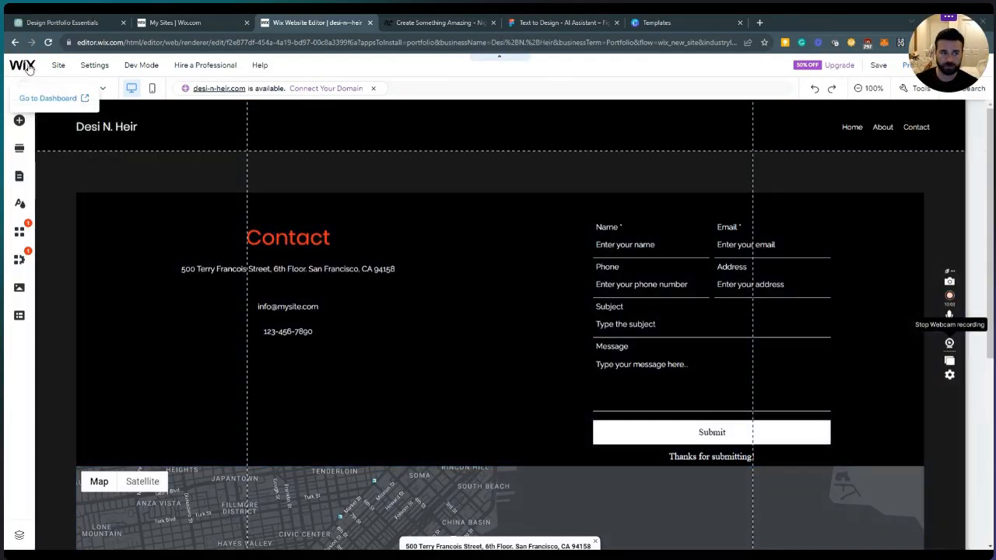
Go to the site's dashboard and open the list of portfolio projects
{"action": "left_click", "coordinate": [28, 68]}
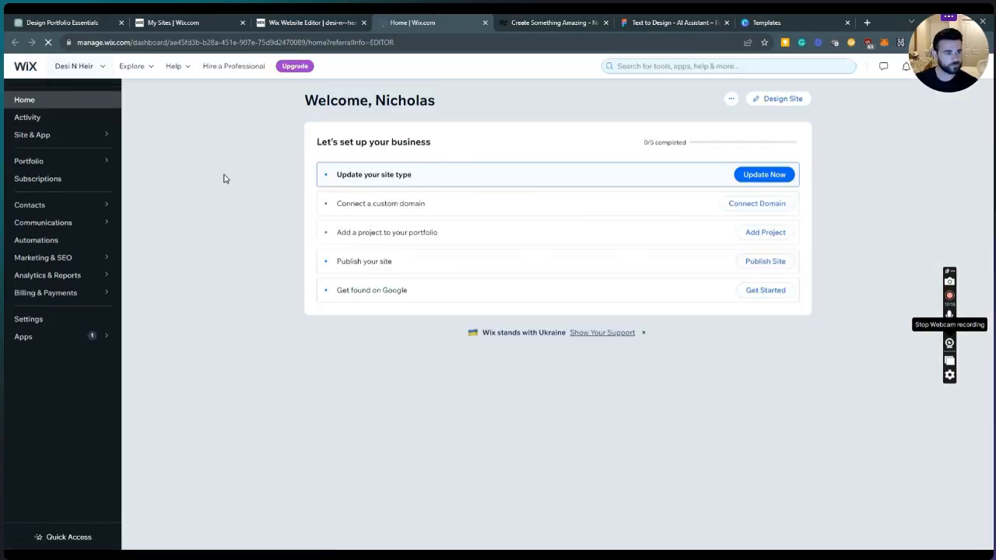
{"action": "mouse_move", "coordinate": [62, 215]}
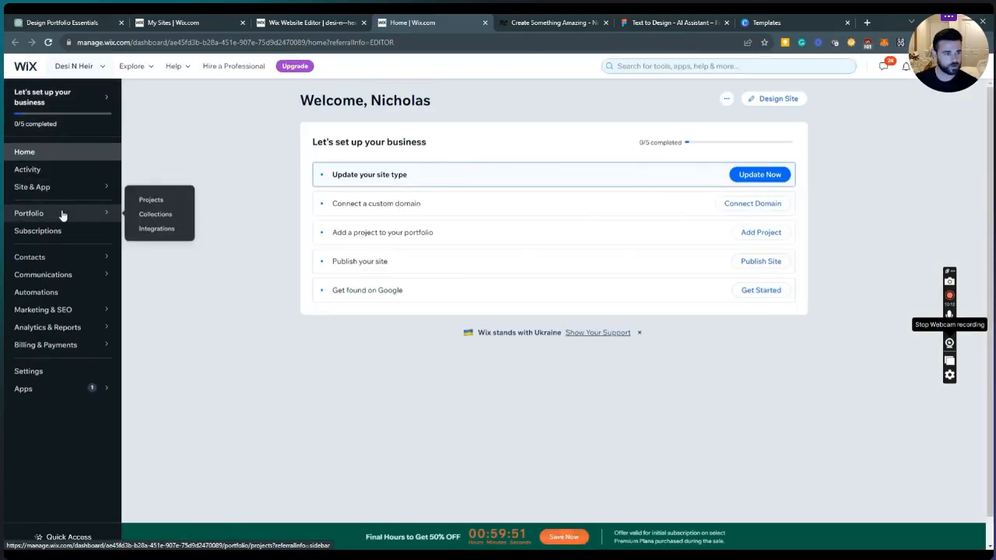
{"action": "left_click", "coordinate": [151, 200]}
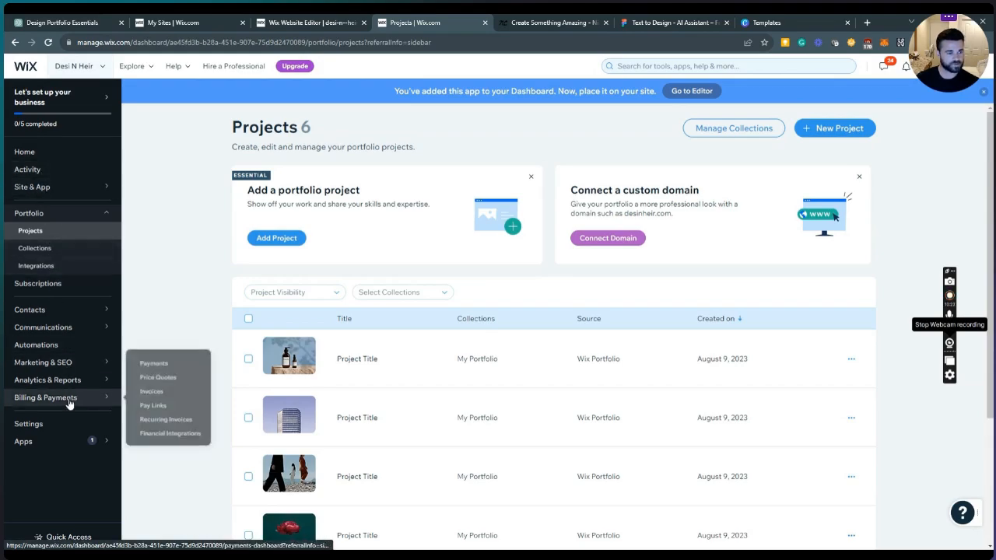
{"action": "mouse_move", "coordinate": [70, 366]}
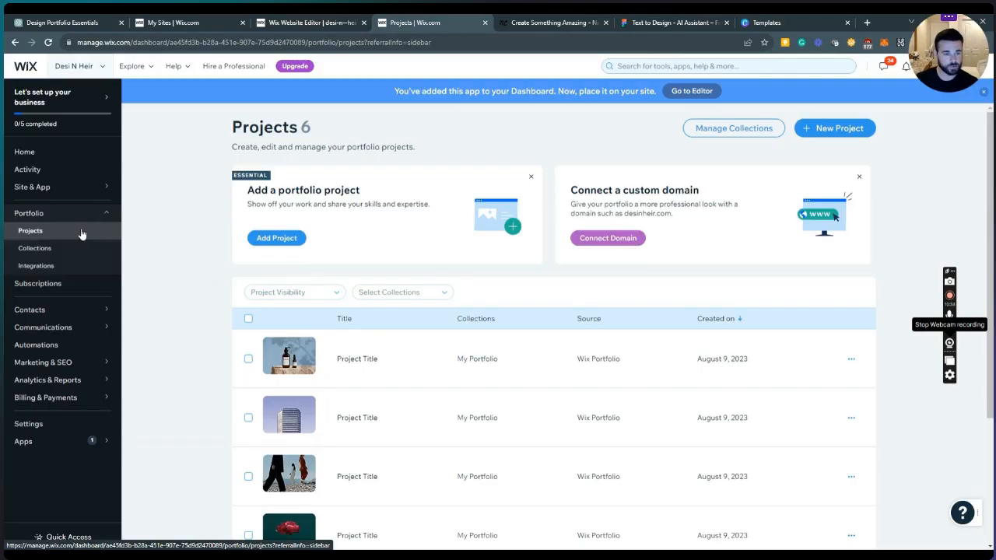
Start a new portfolio project, title it "Elysium Products" and continue to its description
{"action": "left_click", "coordinate": [288, 238]}
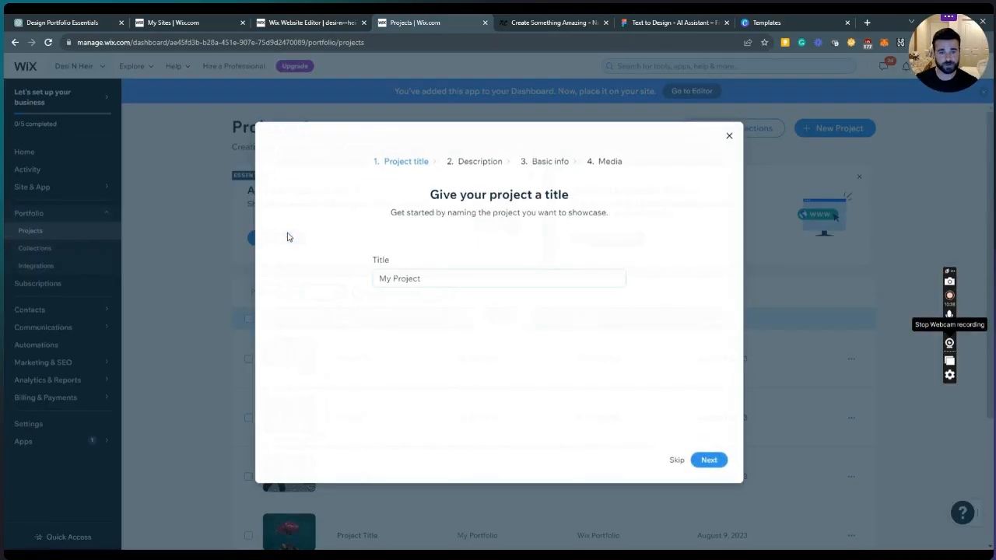
{"action": "left_click", "coordinate": [441, 277]}
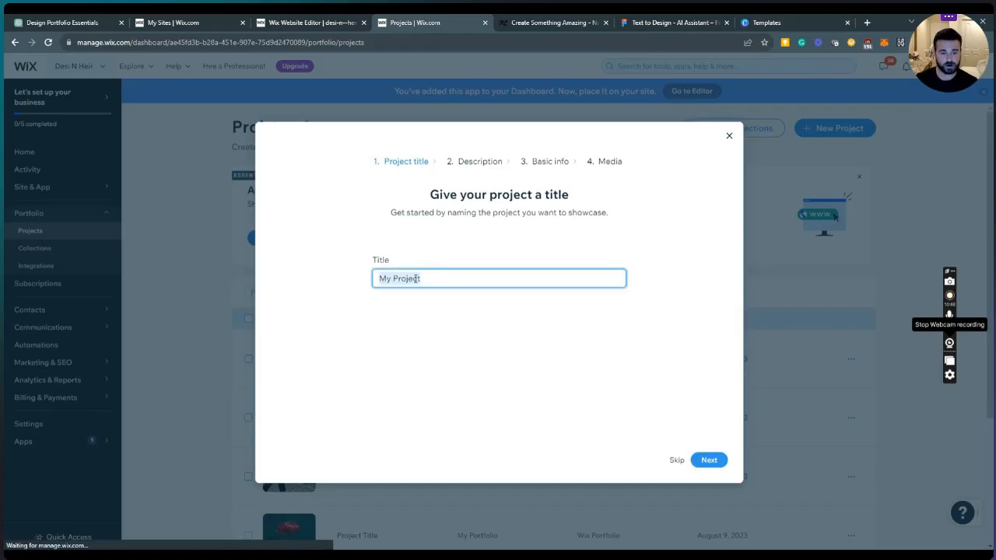
{"action": "key", "text": "BackSpace"}
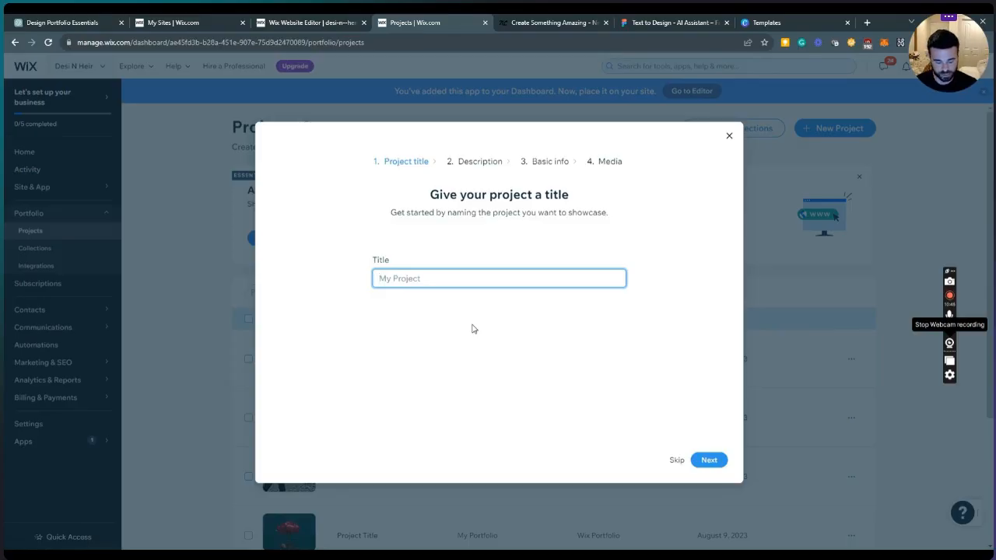
{"action": "type", "text": "Elysium"}
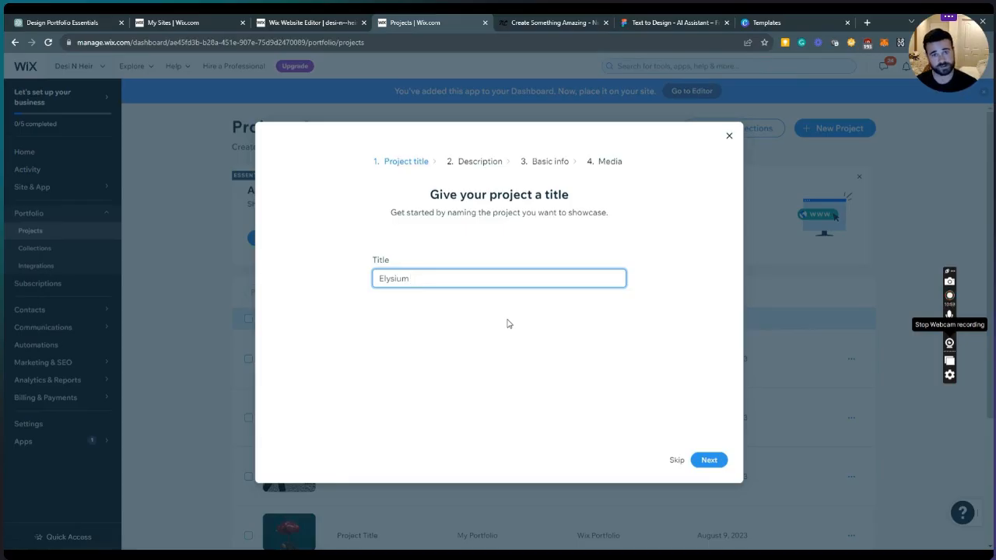
{"action": "type", "text": "ucts"}
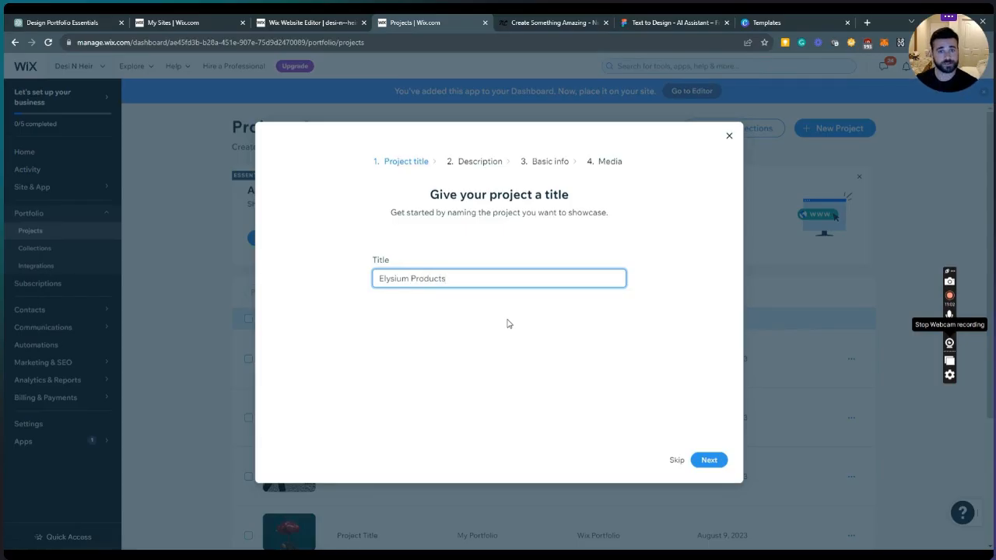
{"action": "left_click", "coordinate": [709, 461]}
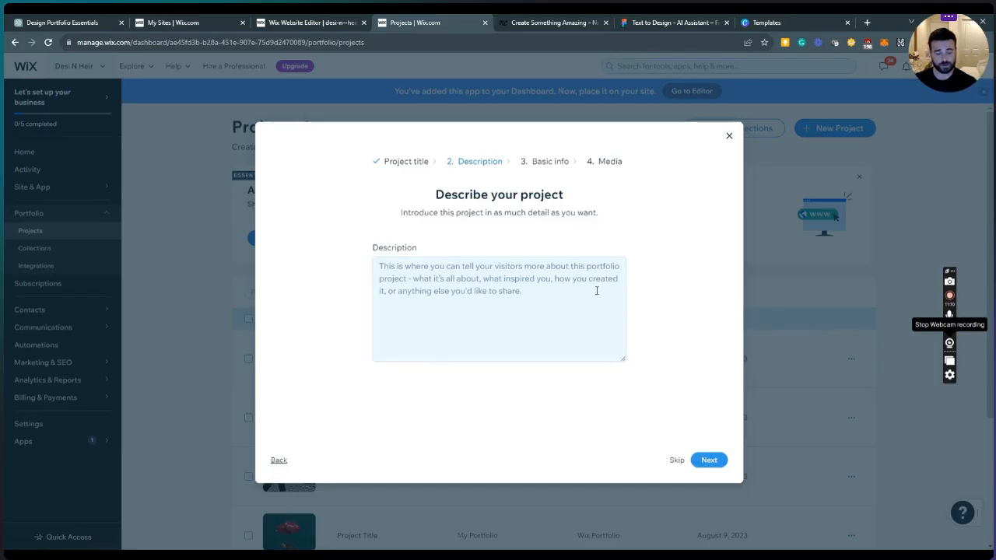
Leave the project's description, basic info and media empty, finish creating it, and return to the project list
{"action": "left_click", "coordinate": [709, 460]}
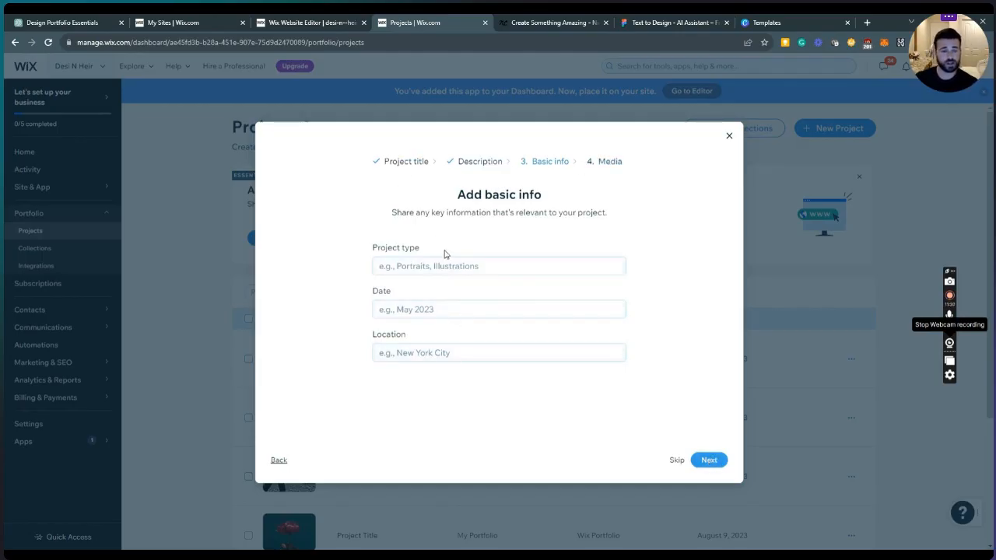
{"action": "left_click", "coordinate": [709, 460]}
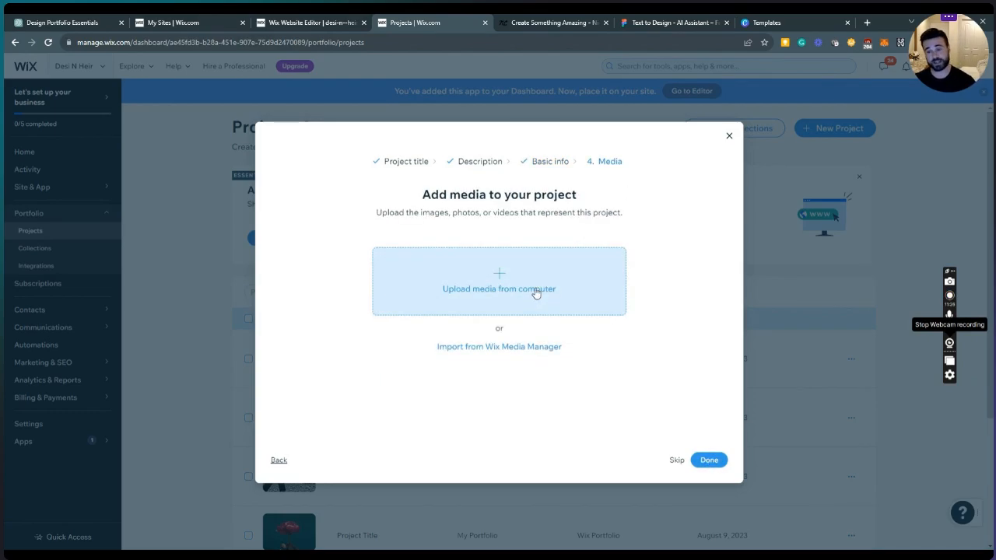
{"action": "left_click", "coordinate": [707, 461]}
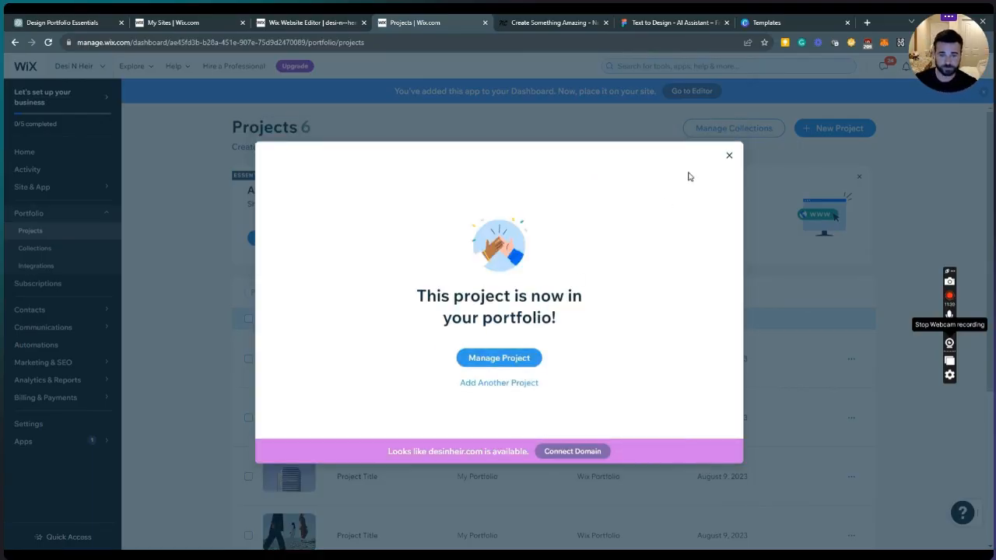
{"action": "left_click", "coordinate": [730, 157]}
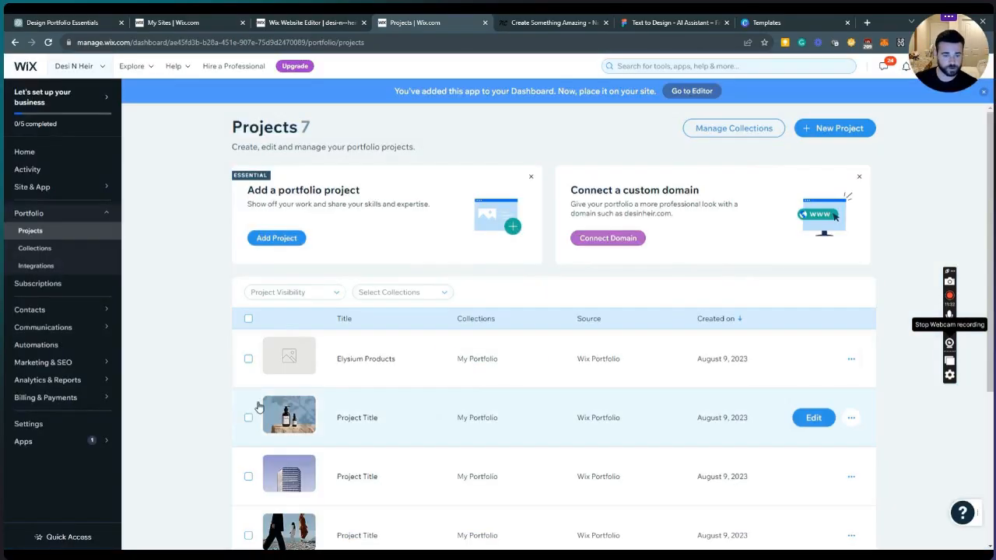
Select the Elysium Products project in the list and set it to be shown in the portfolio
{"action": "left_click", "coordinate": [282, 364]}
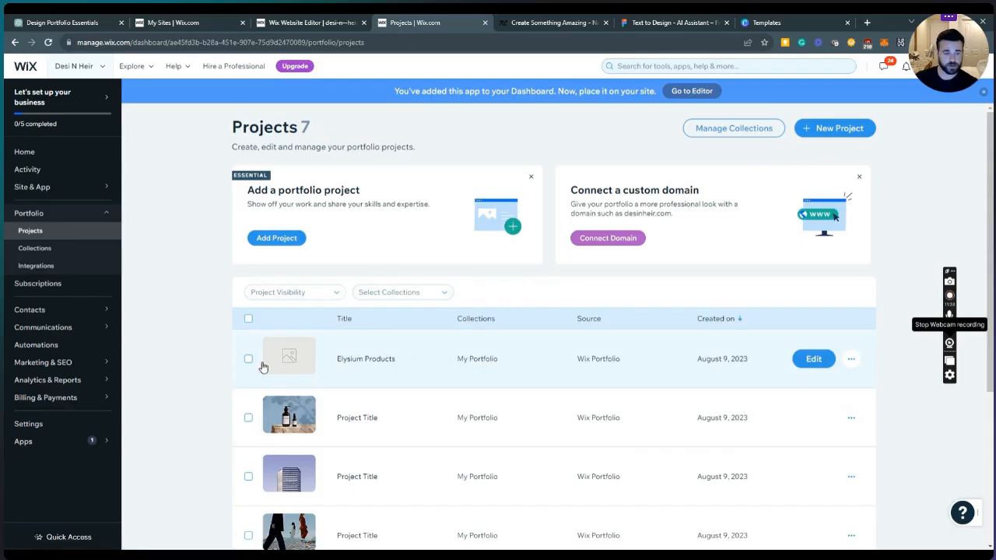
{"action": "left_click", "coordinate": [249, 361]}
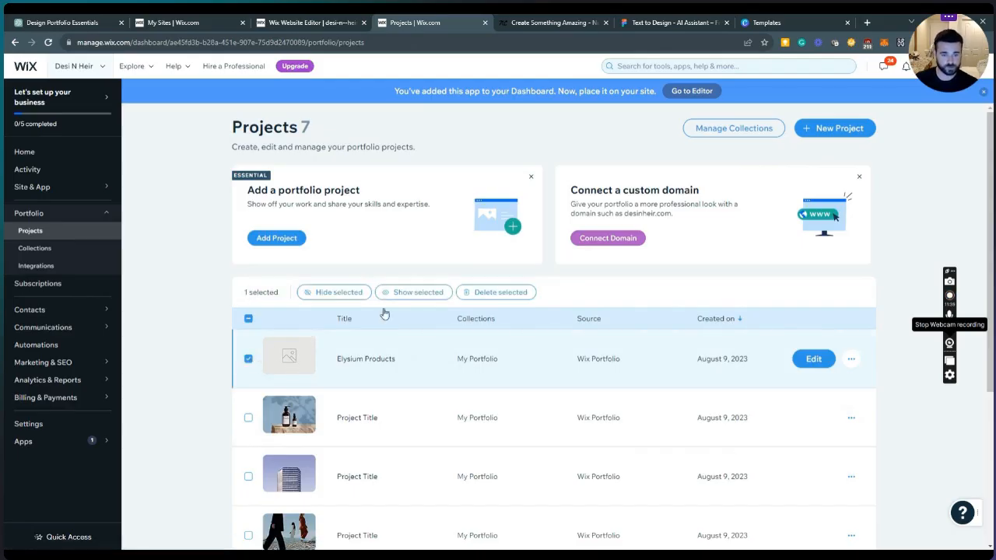
{"action": "left_click", "coordinate": [420, 291]}
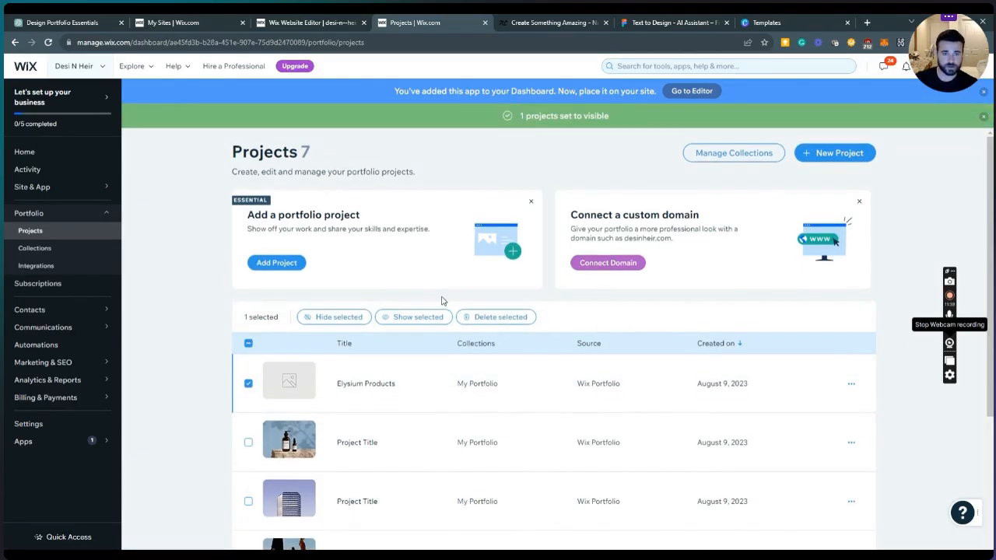
Return to the website editor and switch from the Home page to the Portfolio page
{"action": "left_click", "coordinate": [688, 91]}
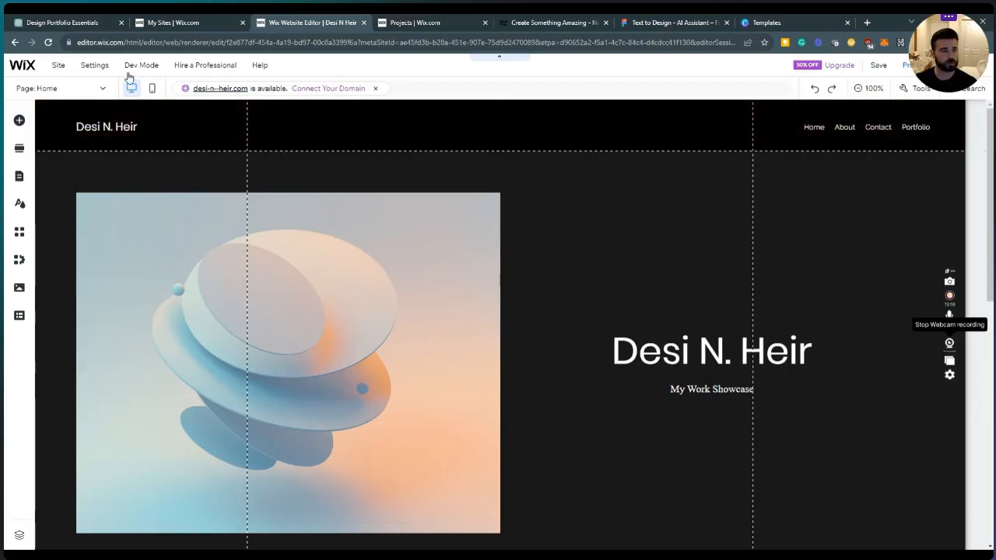
{"action": "left_click", "coordinate": [103, 88]}
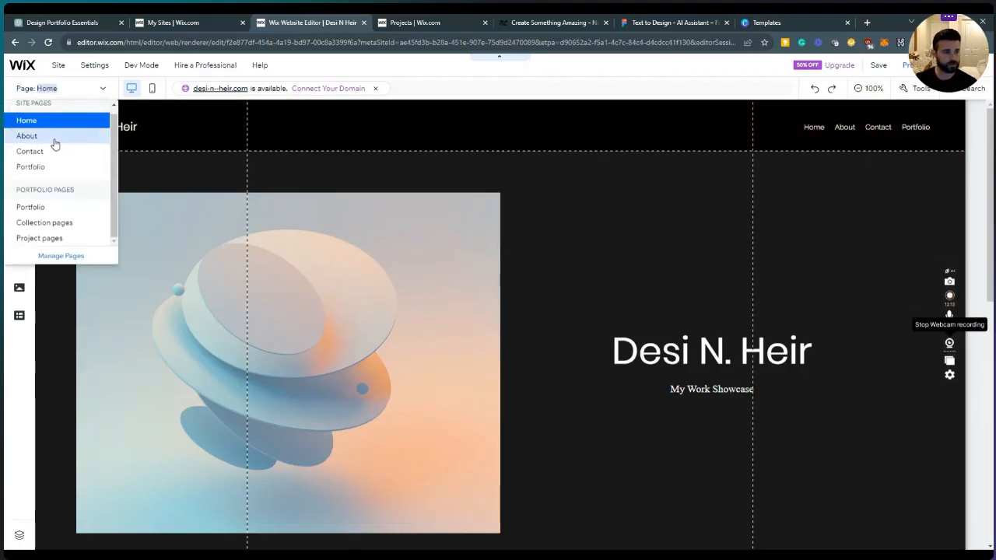
{"action": "left_click", "coordinate": [77, 167]}
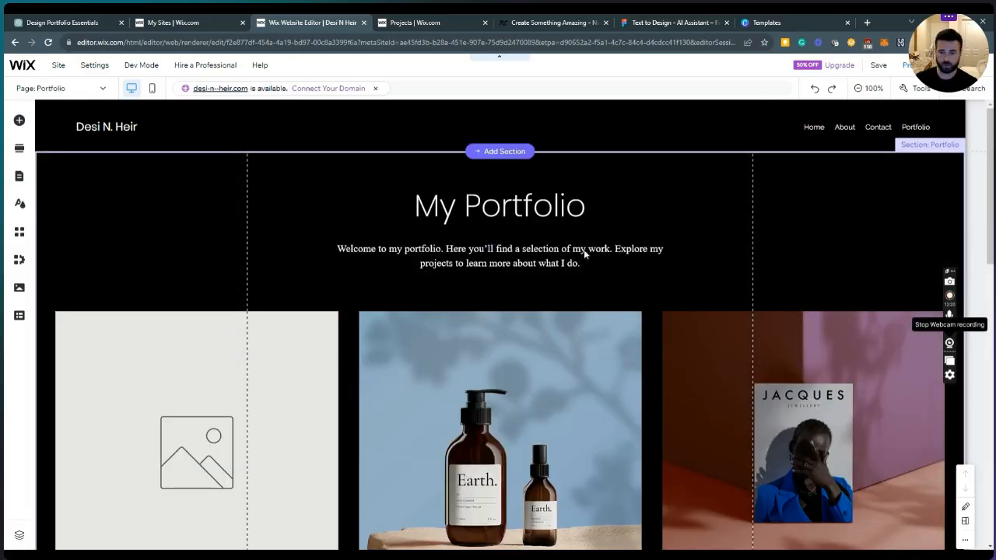
Look through the Portfolio page's heading, intro text and project thumbnails, including the image placeholder of the newly added project
{"action": "scroll", "coordinate": [446, 226], "scroll_direction": "down", "scroll_amount": 1}
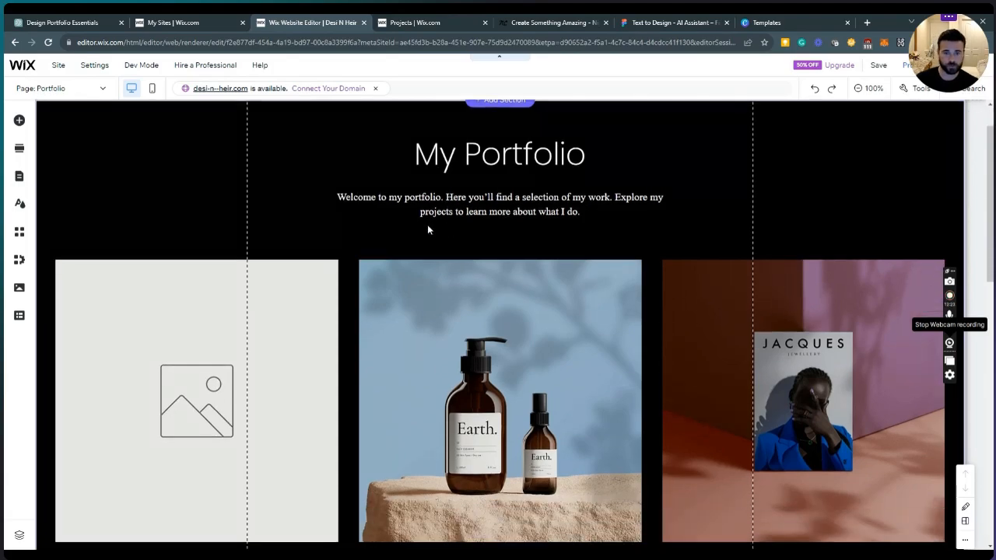
{"action": "scroll", "coordinate": [699, 273], "scroll_direction": "down", "scroll_amount": 2}
{"action": "scroll", "coordinate": [699, 273], "scroll_direction": "up", "scroll_amount": 2}
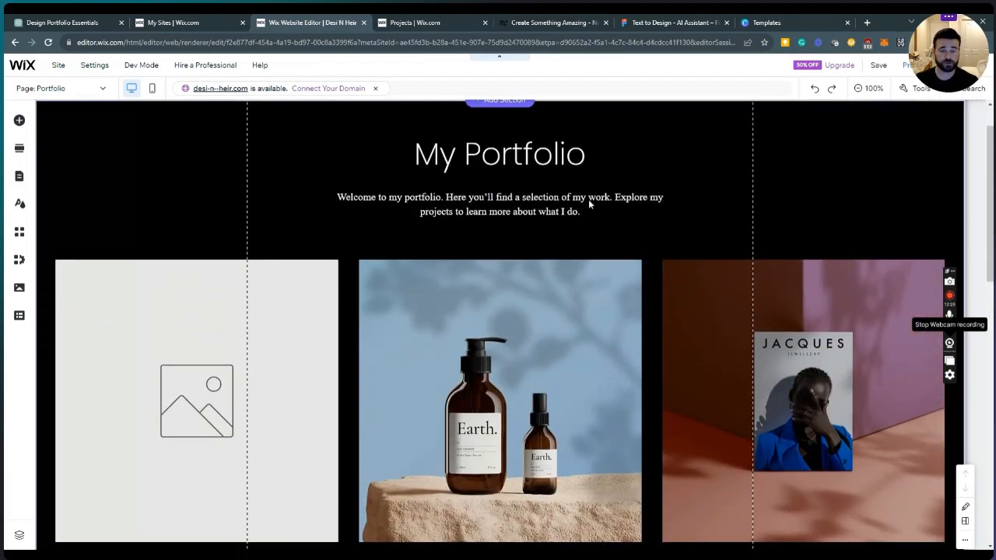
{"action": "scroll", "coordinate": [598, 216], "scroll_direction": "down", "scroll_amount": 2}
{"action": "scroll", "coordinate": [597, 216], "scroll_direction": "up", "scroll_amount": 1}
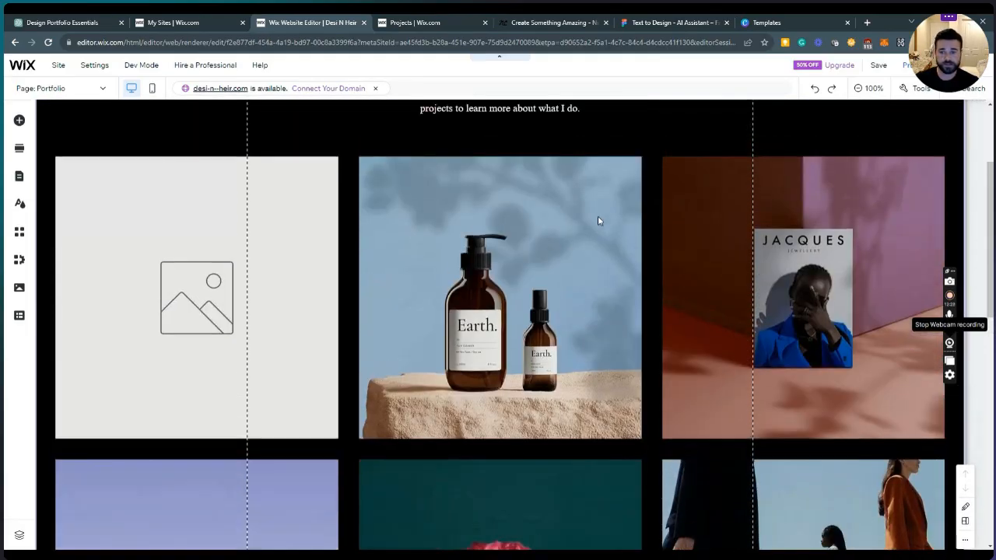
{"action": "scroll", "coordinate": [469, 259], "scroll_direction": "down", "scroll_amount": 1}
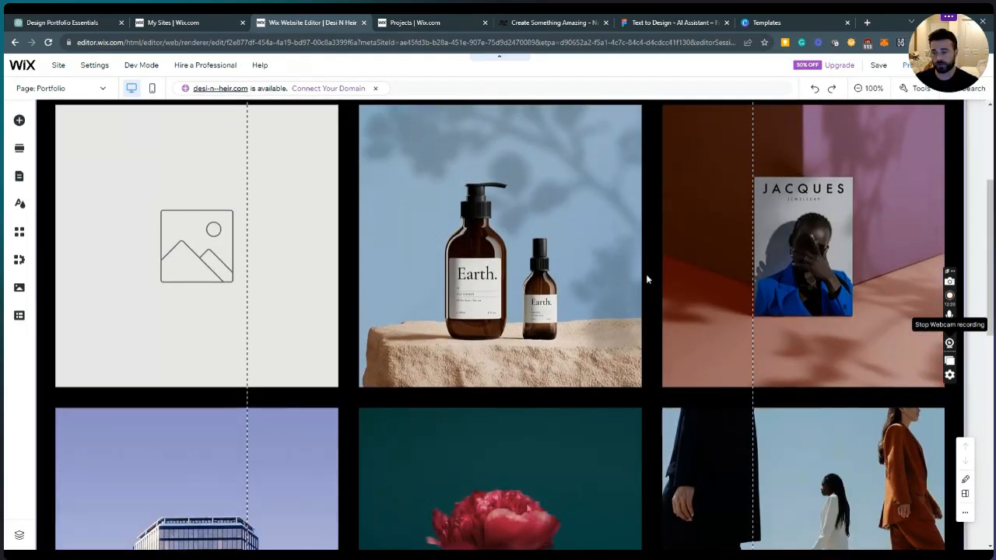
{"action": "scroll", "coordinate": [284, 339], "scroll_direction": "down", "scroll_amount": 2}
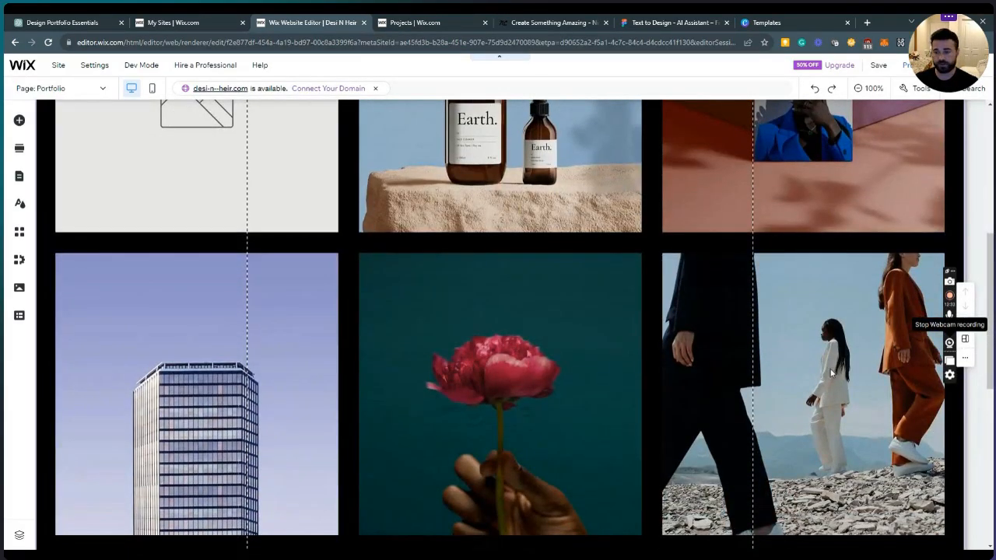
{"action": "scroll", "coordinate": [796, 447], "scroll_direction": "up", "scroll_amount": 3}
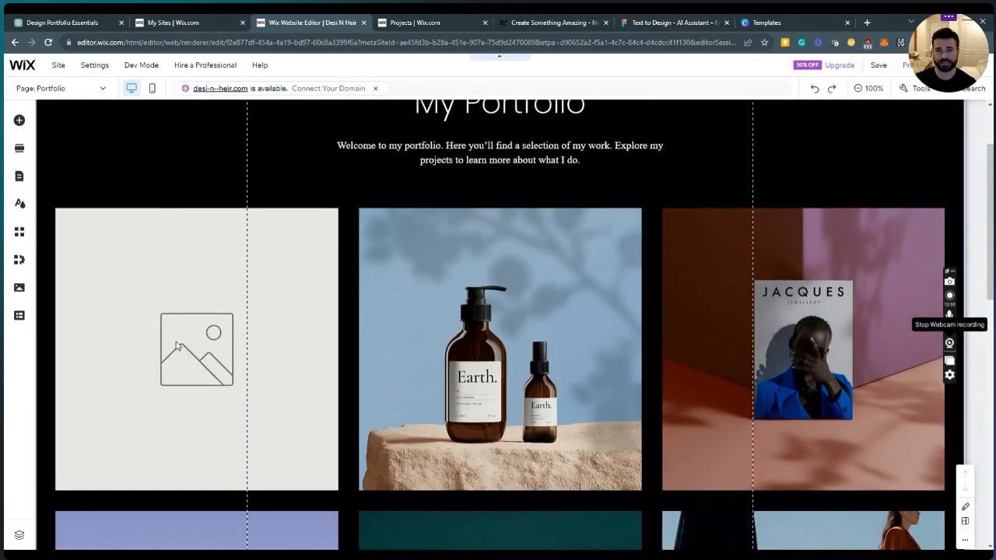
{"action": "scroll", "coordinate": [545, 314], "scroll_direction": "down", "scroll_amount": 2}
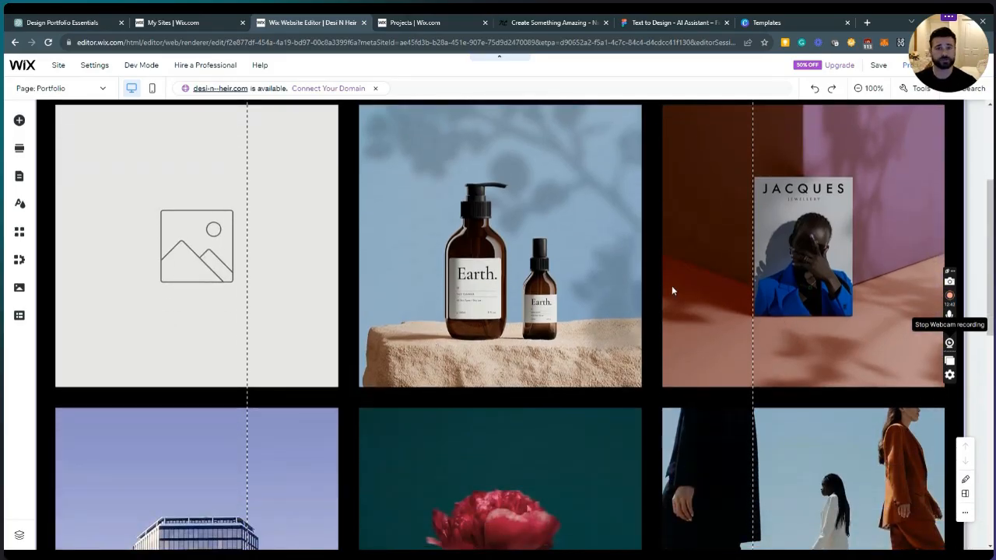
{"action": "scroll", "coordinate": [565, 302], "scroll_direction": "up", "scroll_amount": 3}
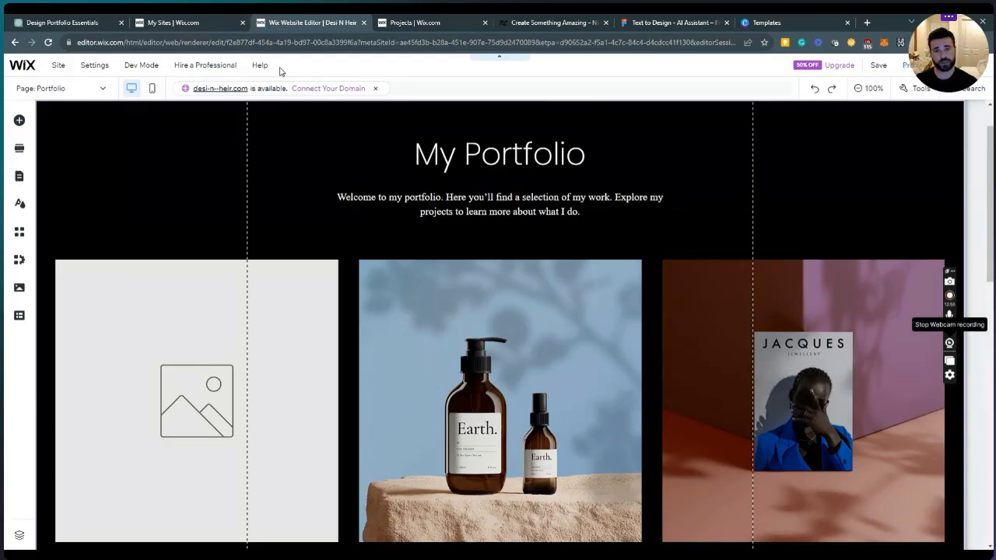
Switch to NightCafe and go to the gallery of own creations
{"action": "left_click", "coordinate": [533, 23]}
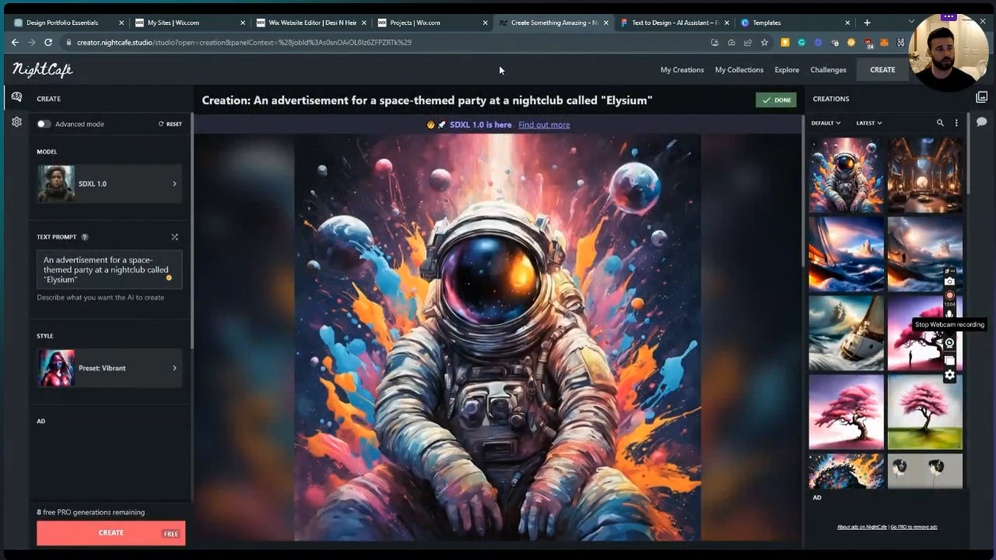
{"action": "left_click", "coordinate": [56, 77]}
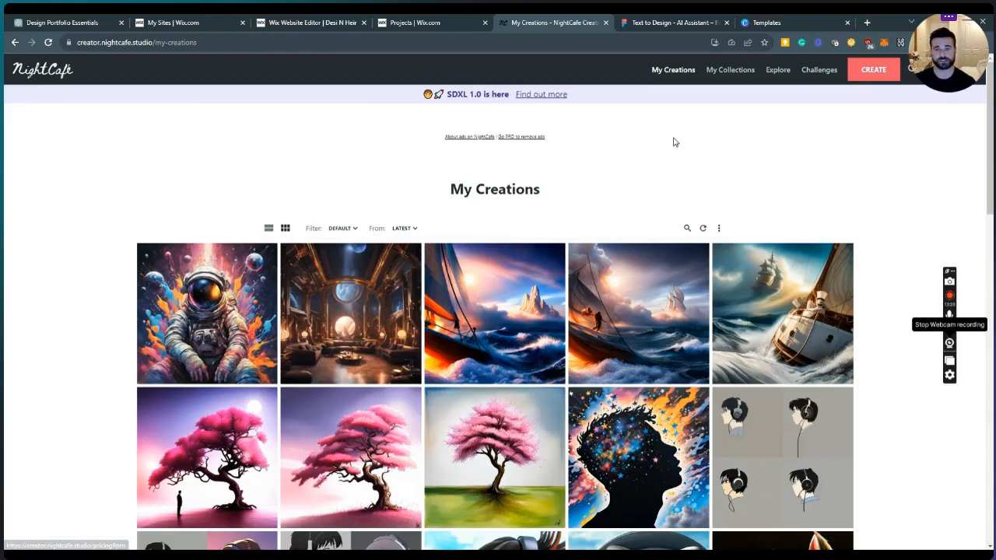
{"action": "mouse_move", "coordinate": [949, 22]}
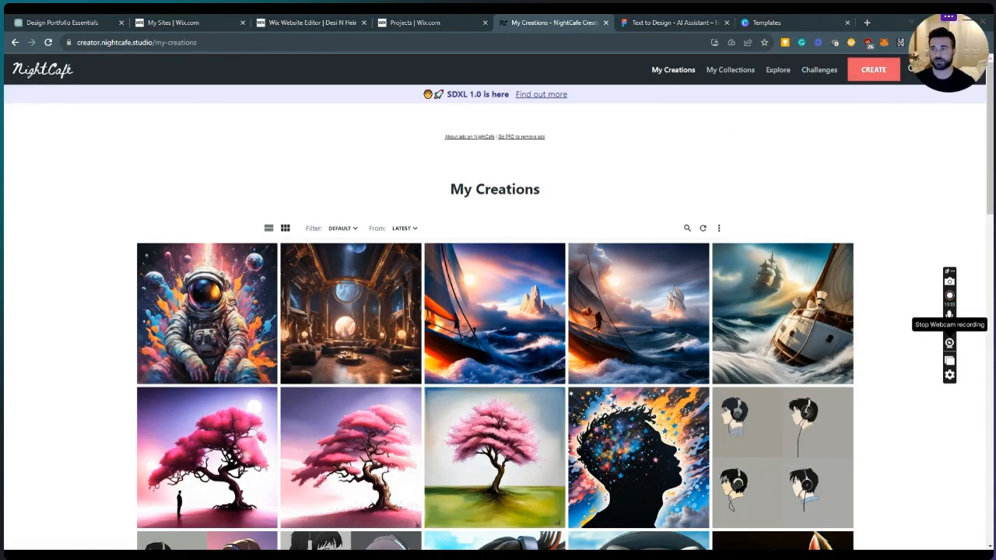
{"action": "left_click_drag", "start_coordinate": [950, 18], "coordinate": [116, 100]}
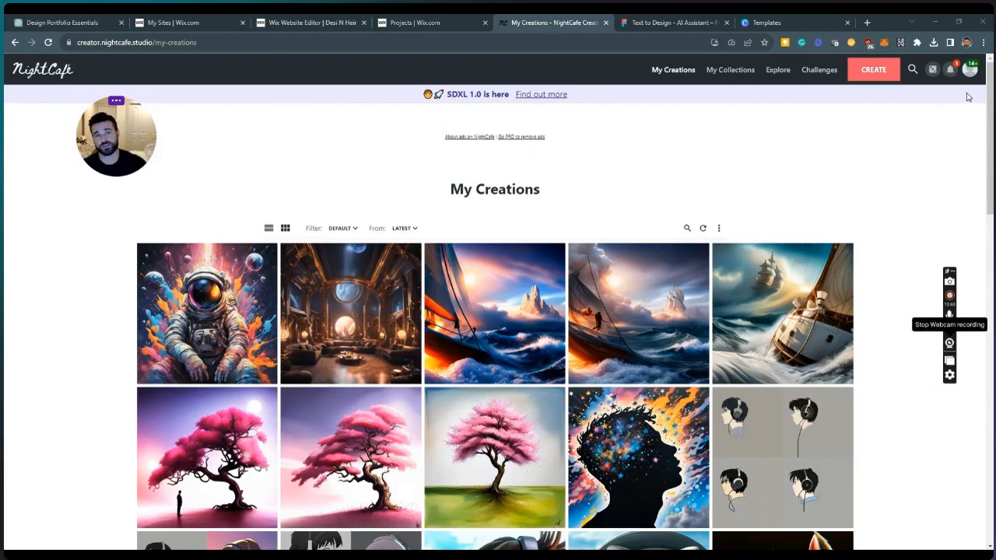
Claim the 5 free daily credits from the inbox, decline push notifications and close the inbox
{"action": "left_click", "coordinate": [950, 68]}
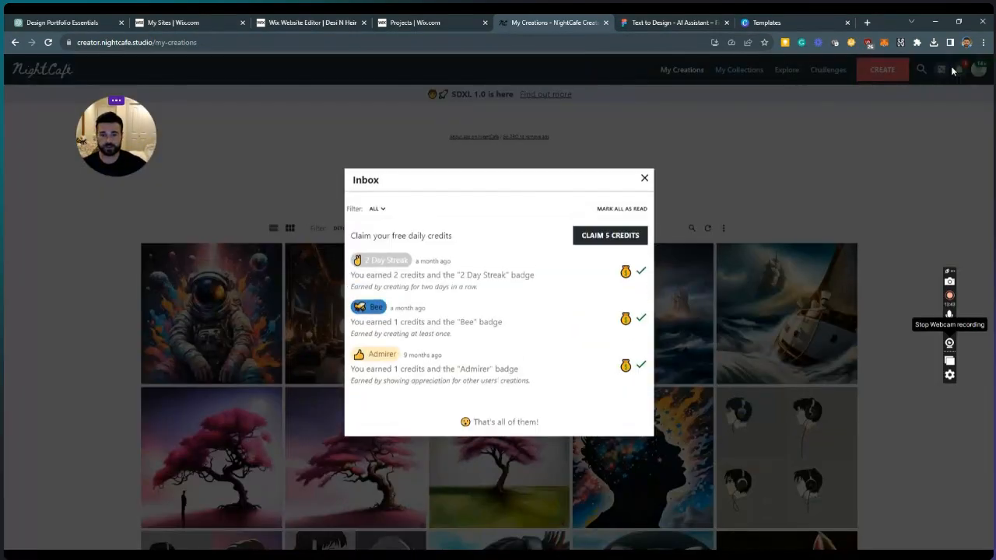
{"action": "left_click", "coordinate": [624, 243]}
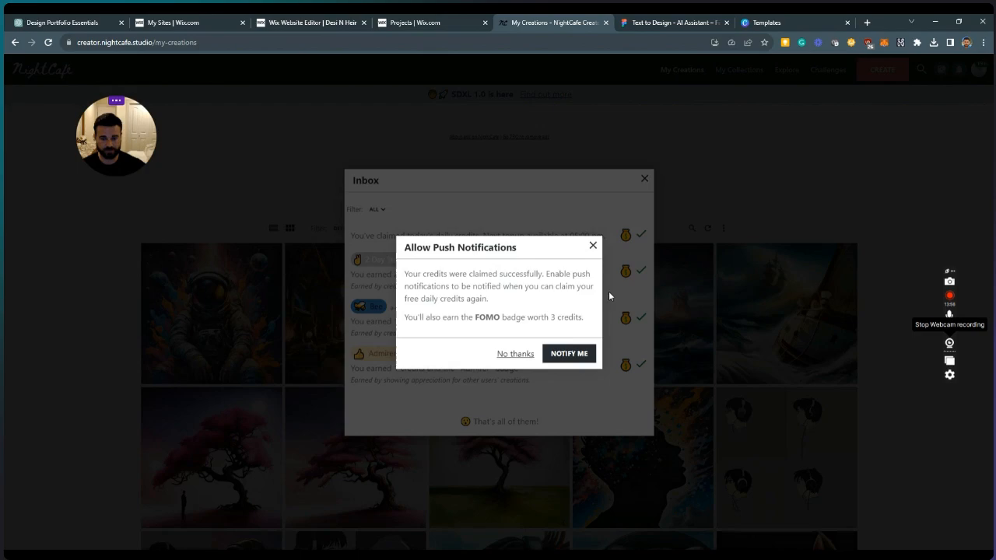
{"action": "left_click", "coordinate": [516, 354]}
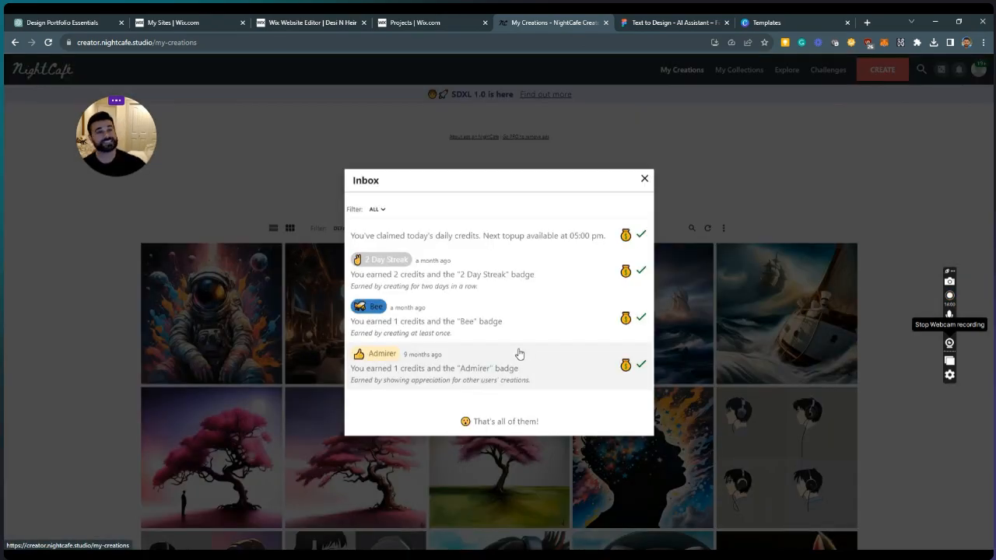
{"action": "left_click", "coordinate": [644, 180]}
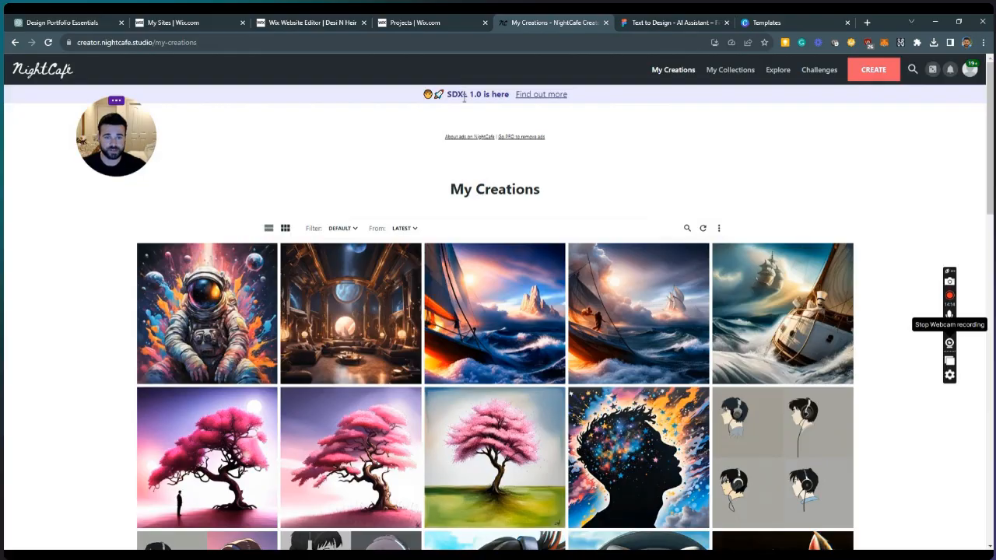
Start a new creation, keep the SDXL 1.0 model and choose the Hyperreal preset style
{"action": "left_click", "coordinate": [873, 69]}
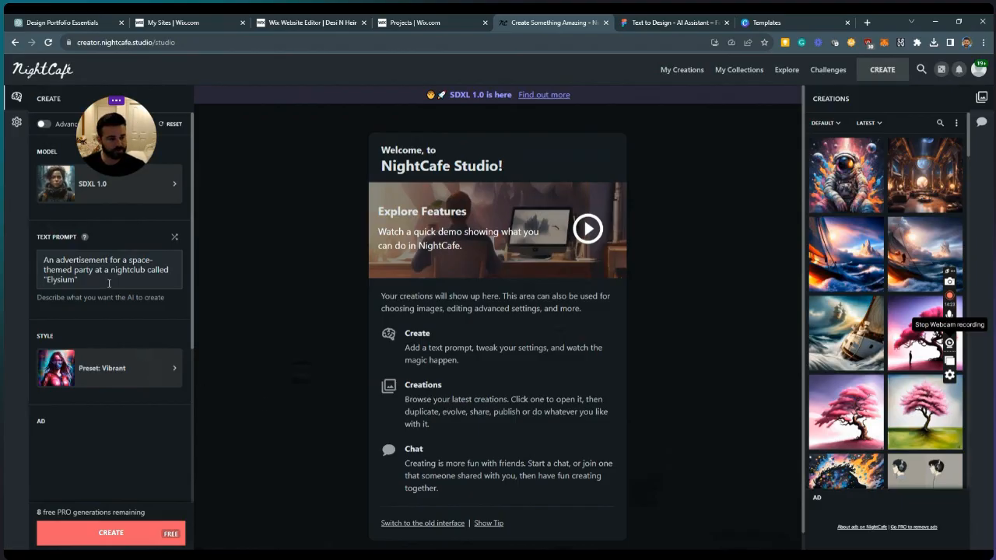
{"action": "left_click_drag", "start_coordinate": [156, 121], "coordinate": [741, 170]}
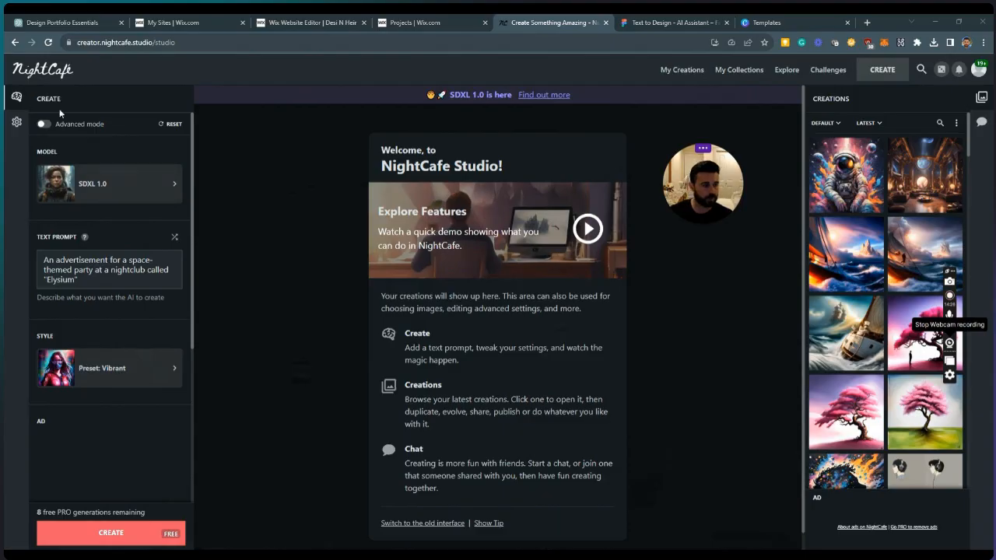
{"action": "left_click", "coordinate": [153, 193]}
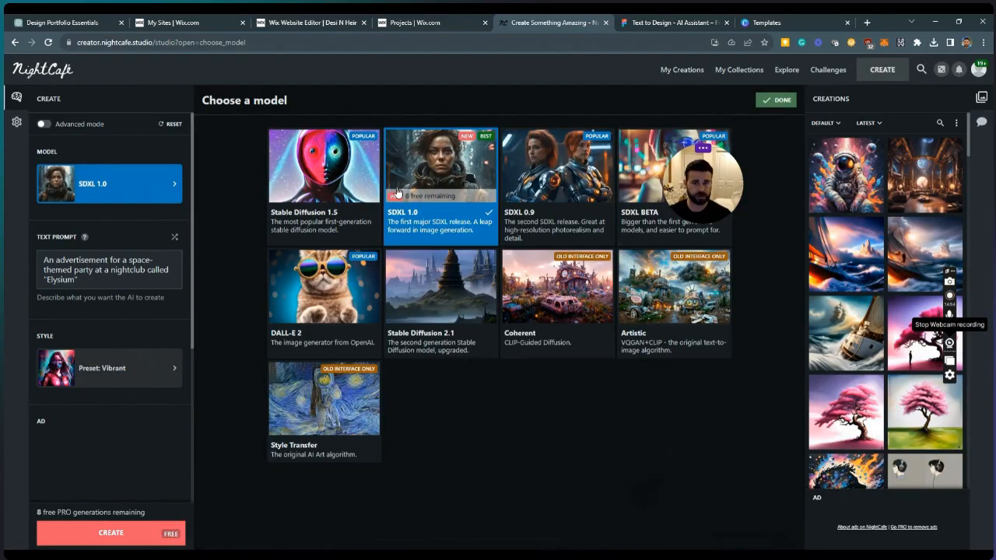
{"action": "left_click", "coordinate": [166, 375]}
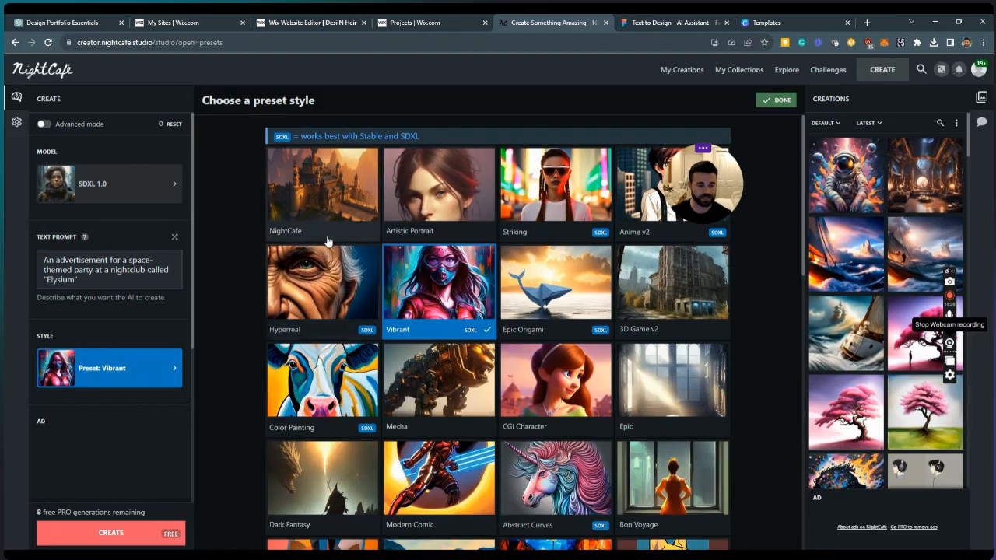
{"action": "left_click", "coordinate": [329, 277]}
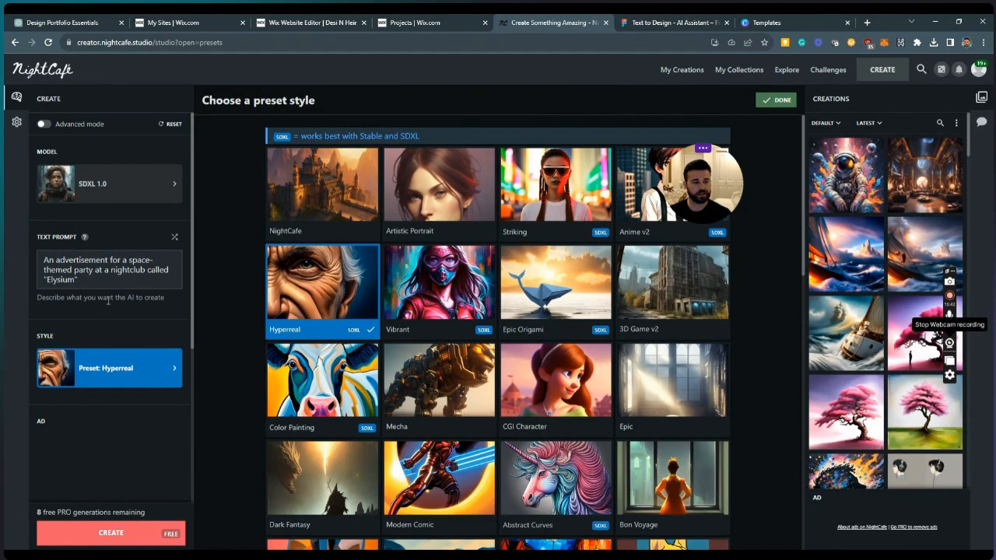
Replace the text prompt with "A space-themed lounge" and change the preset style to Vibrant
{"action": "left_click_drag", "start_coordinate": [78, 280], "coordinate": [43, 259]}
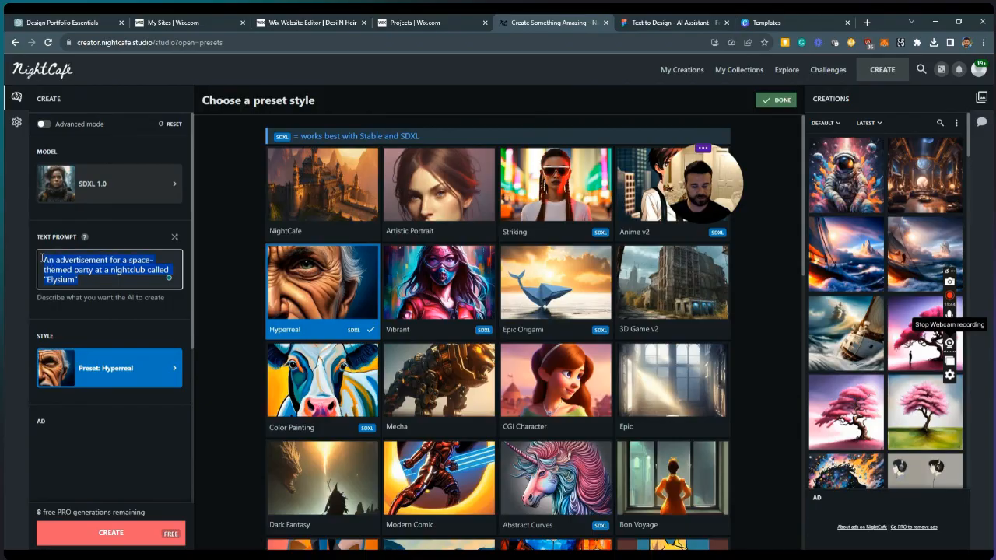
{"action": "key", "text": "BackSpace"}
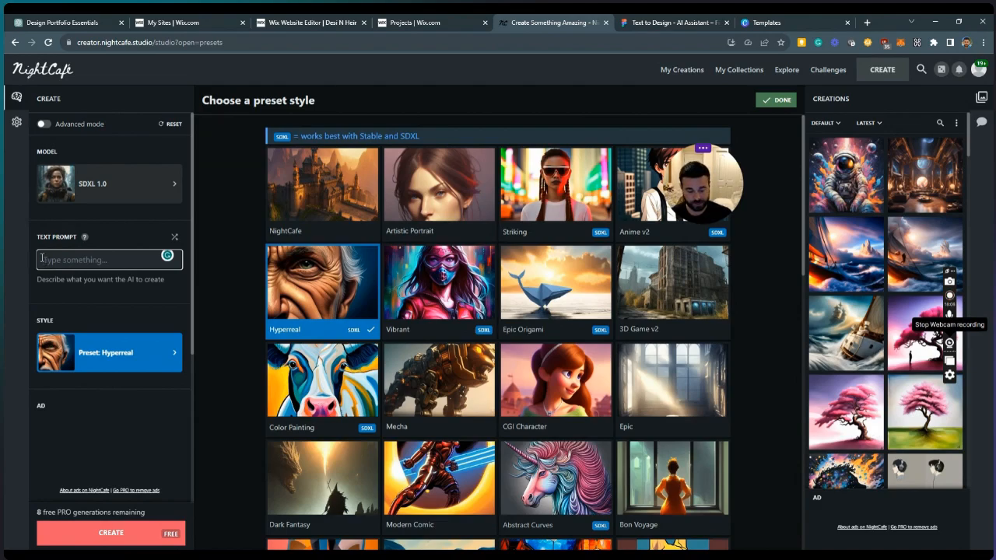
{"action": "type", "text": "A spa"}
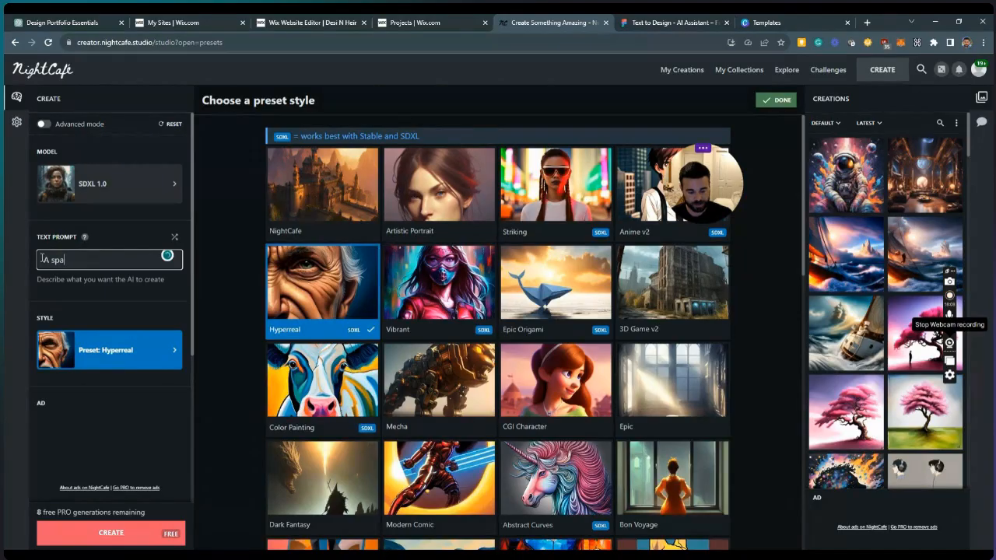
{"action": "type", "text": "ce-themed"}
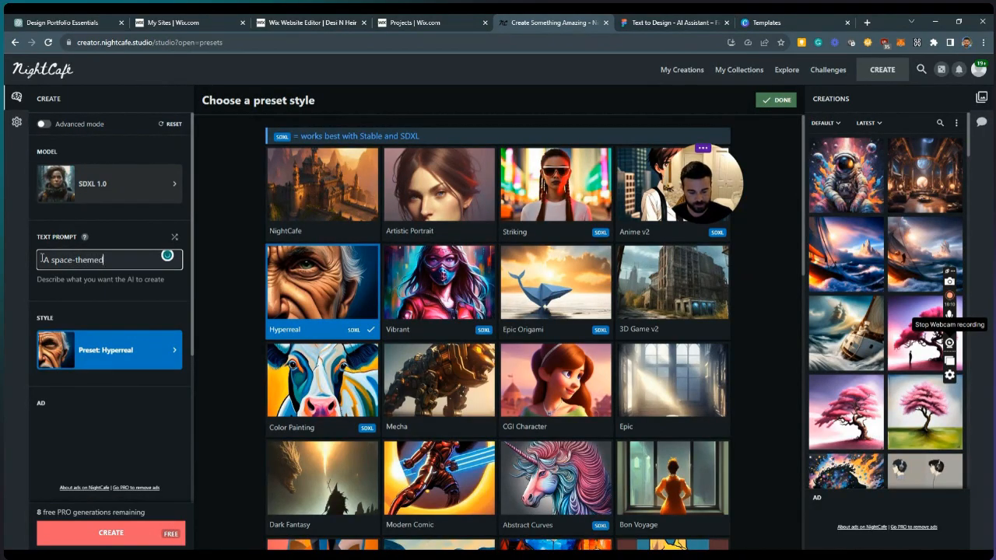
{"action": "type", "text": " lounge"}
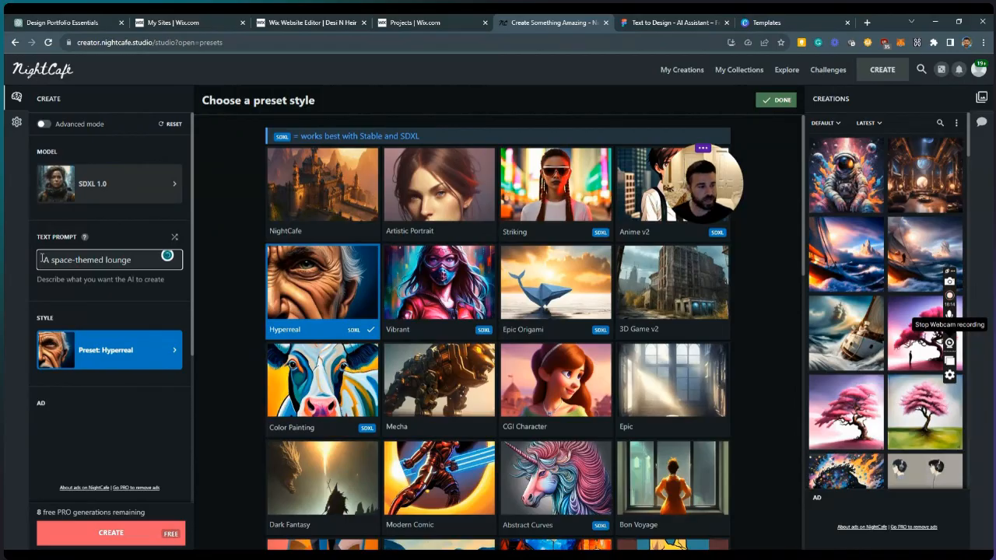
{"action": "left_click", "coordinate": [435, 284]}
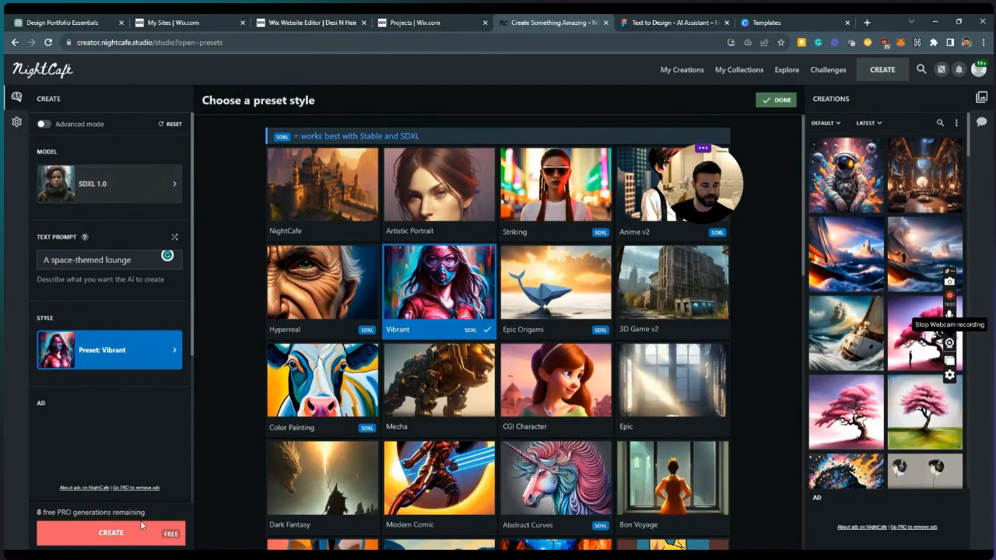
Open the existing "An elegant, space-themed lounge" creation and download its image
{"action": "left_click", "coordinate": [943, 185]}
{"action": "left_click_drag", "start_coordinate": [716, 169], "coordinate": [910, 154]}
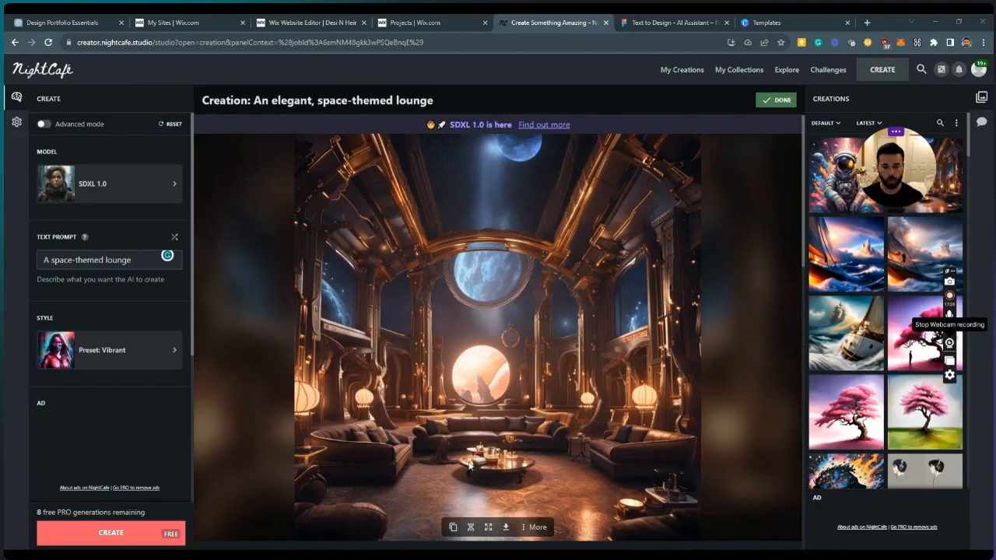
{"action": "mouse_move", "coordinate": [506, 529]}
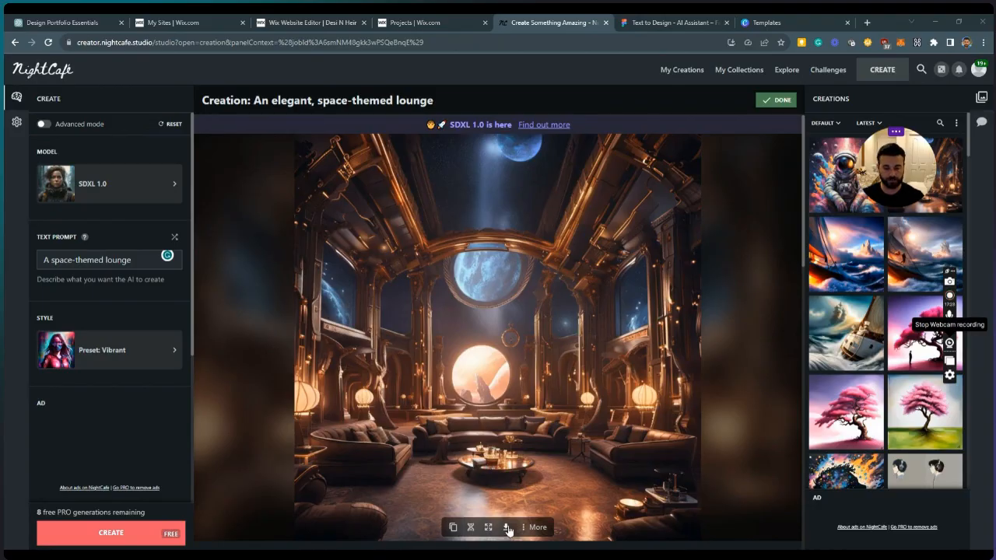
{"action": "left_click", "coordinate": [506, 528]}
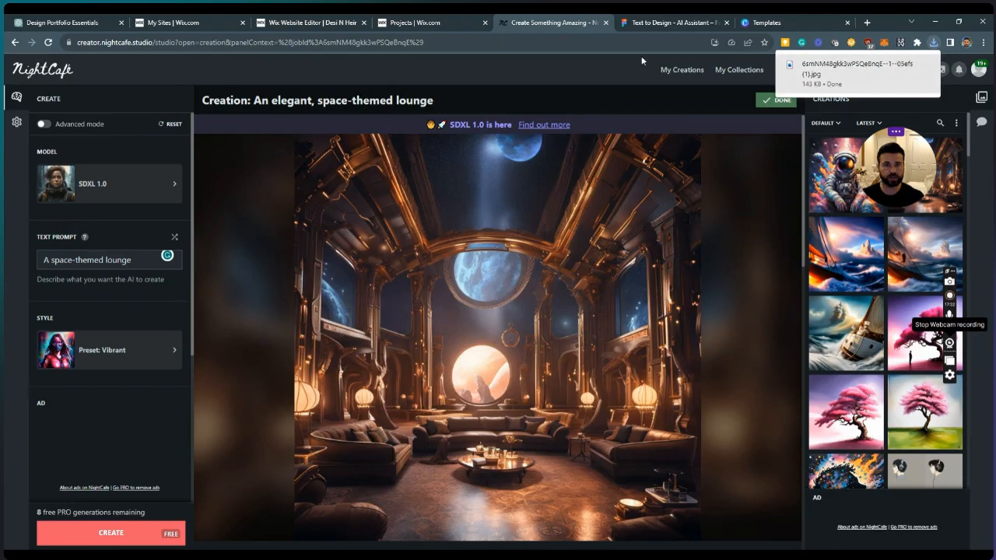
Switch to the Wix dashboard's portfolio Projects list and open the Elysium Products project for editing
{"action": "left_click", "coordinate": [329, 23]}
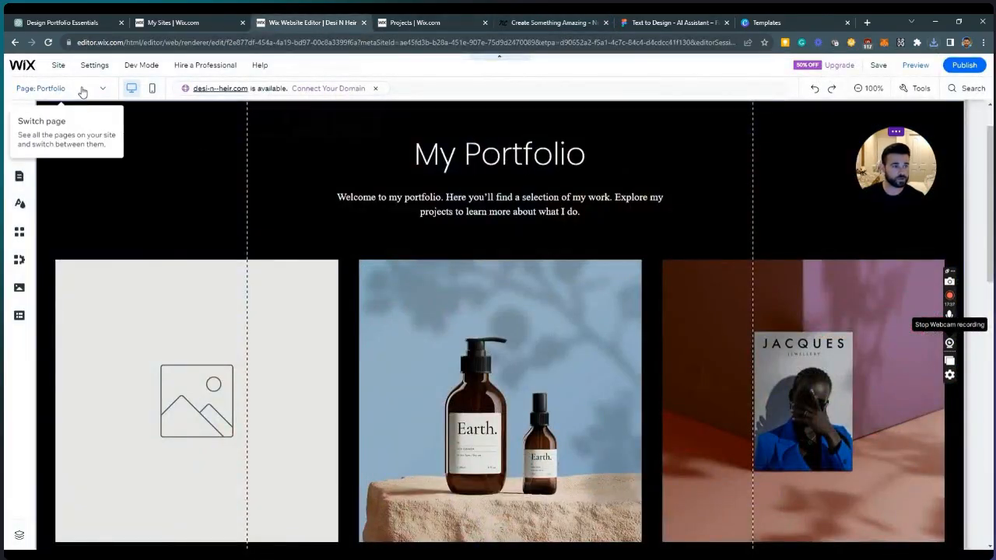
{"action": "left_click", "coordinate": [22, 62]}
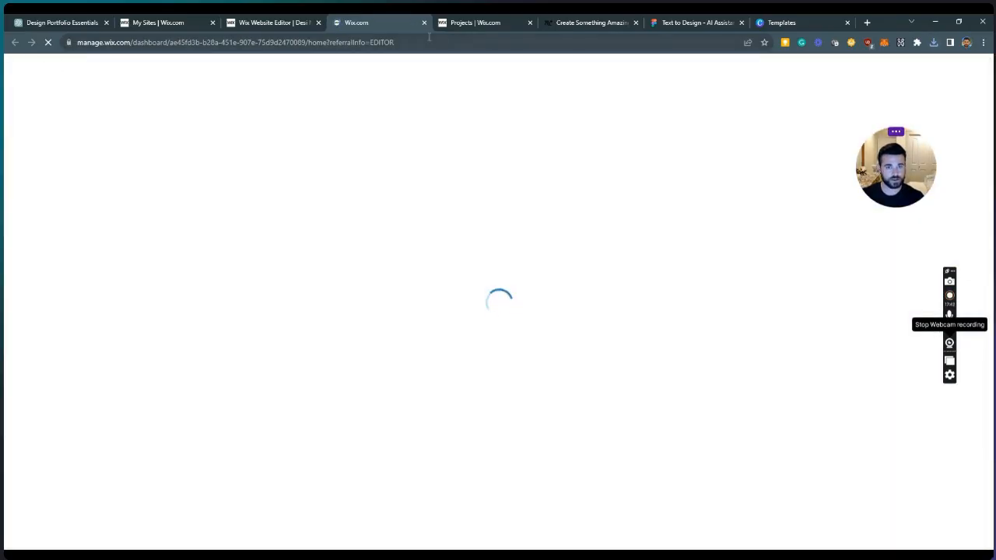
{"action": "left_click", "coordinate": [495, 24]}
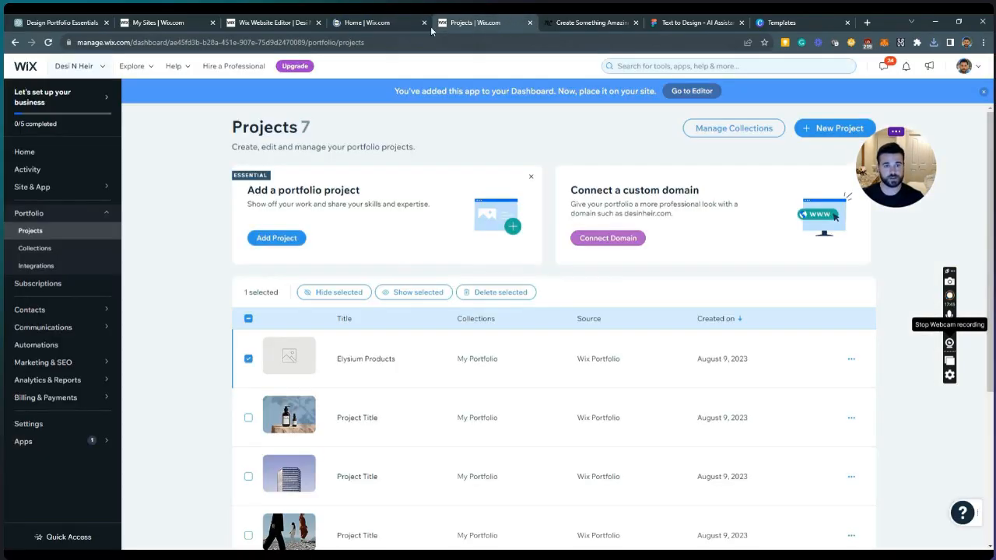
{"action": "left_click", "coordinate": [813, 361]}
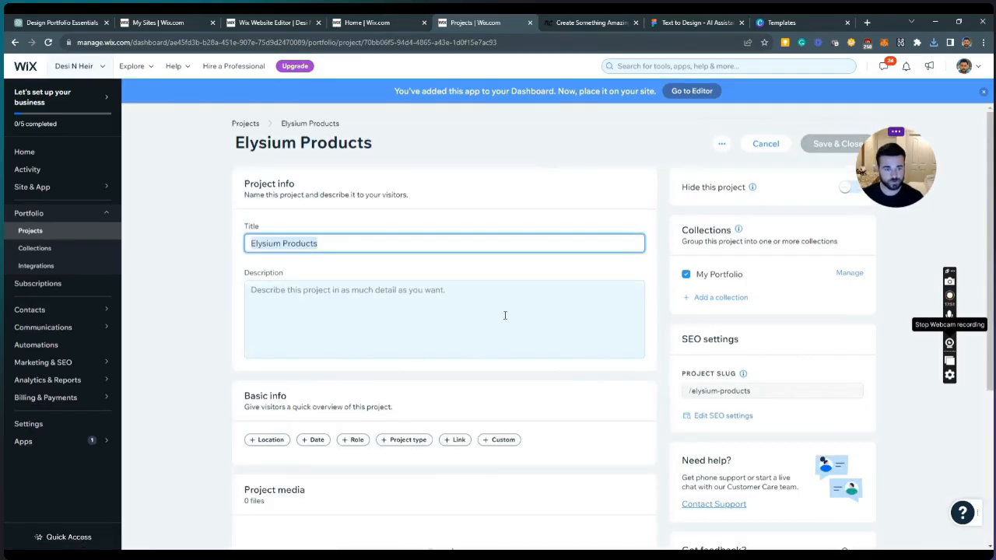
Upload the newly downloaded space lounge JPG from the Downloads folder to the Elysium Products project media and finish managing the media
{"action": "scroll", "coordinate": [504, 317], "scroll_direction": "down", "scroll_amount": 3}
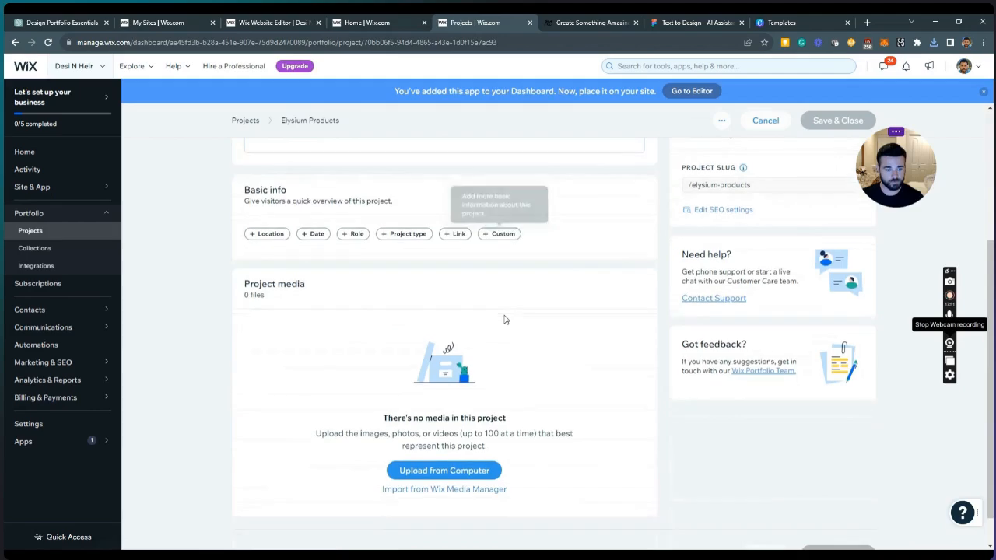
{"action": "left_click", "coordinate": [453, 474]}
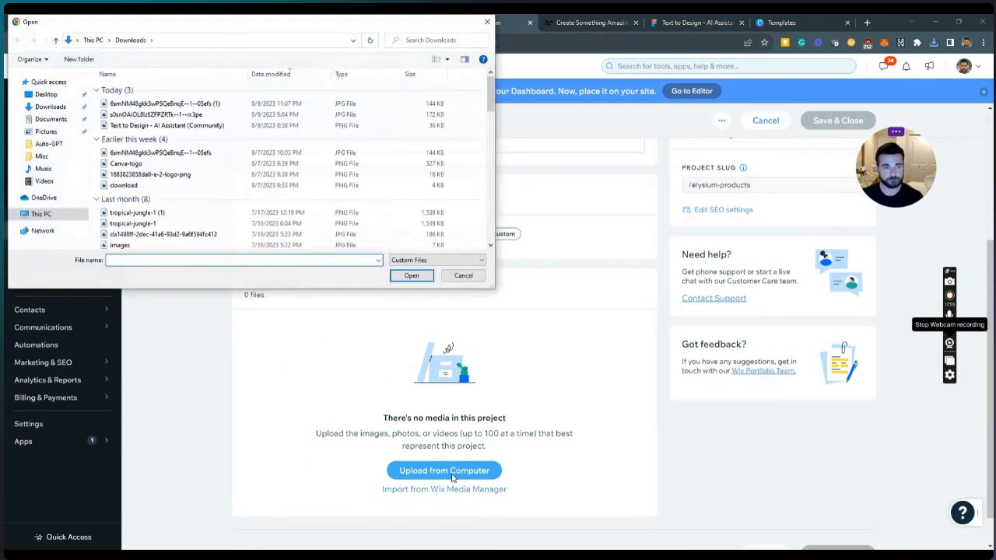
{"action": "left_click", "coordinate": [181, 105]}
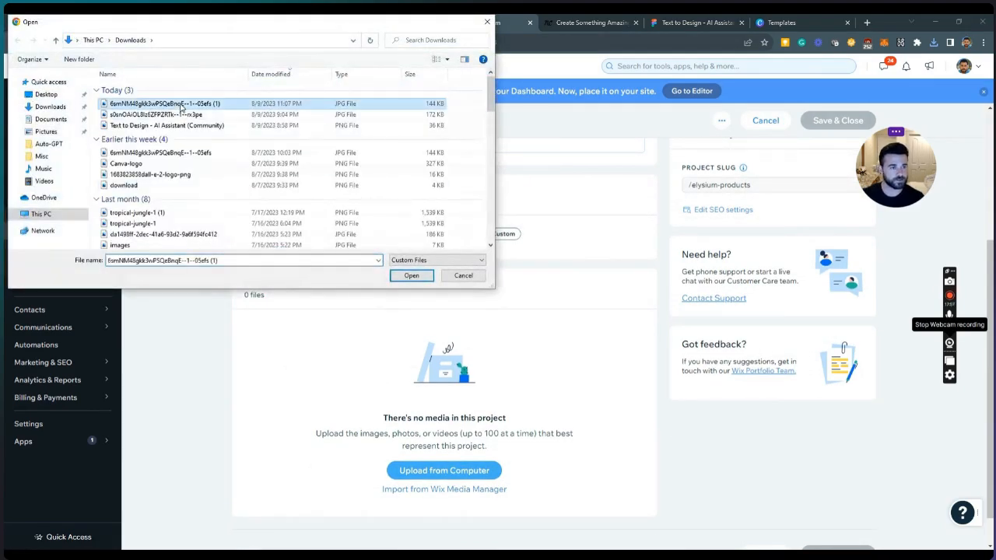
{"action": "left_click", "coordinate": [413, 276]}
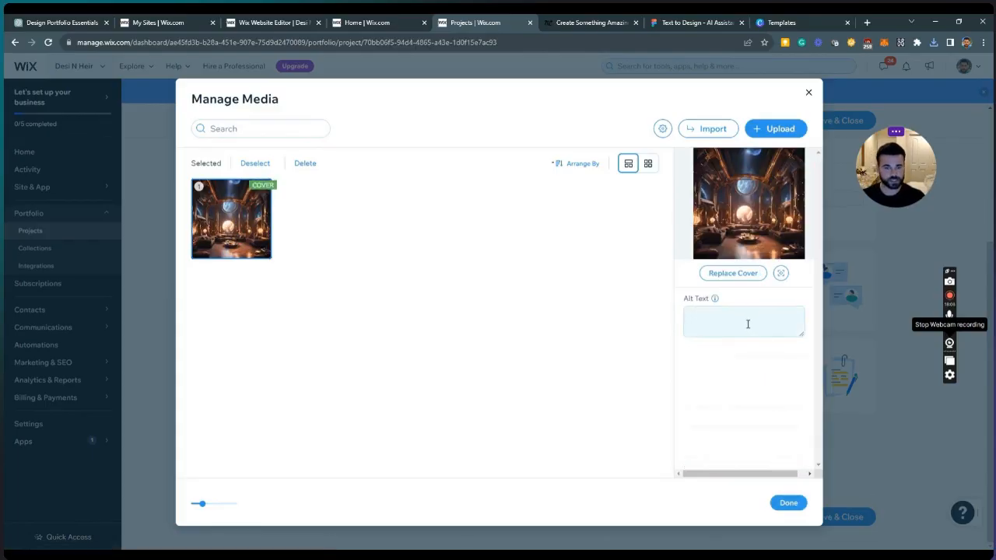
{"action": "mouse_move", "coordinate": [245, 211]}
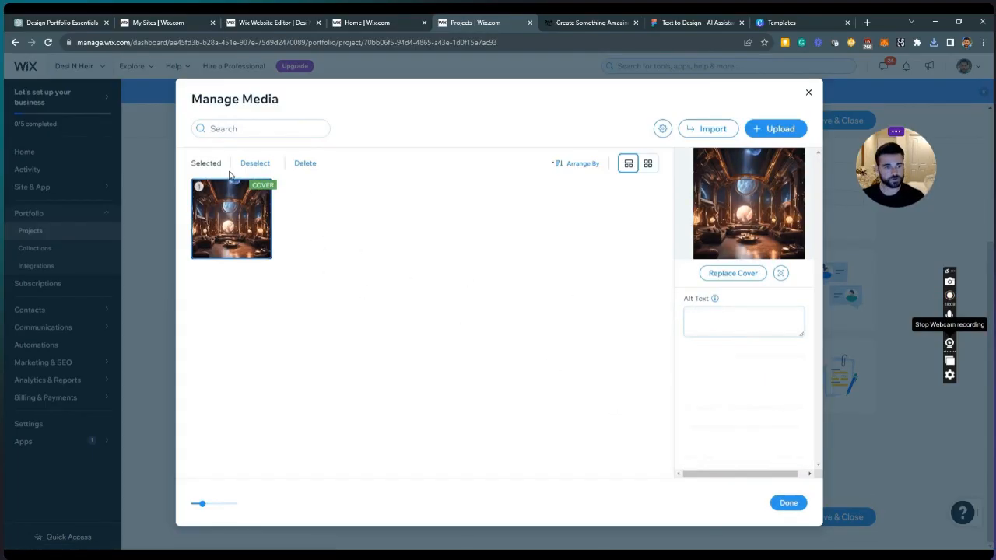
{"action": "left_click", "coordinate": [787, 503]}
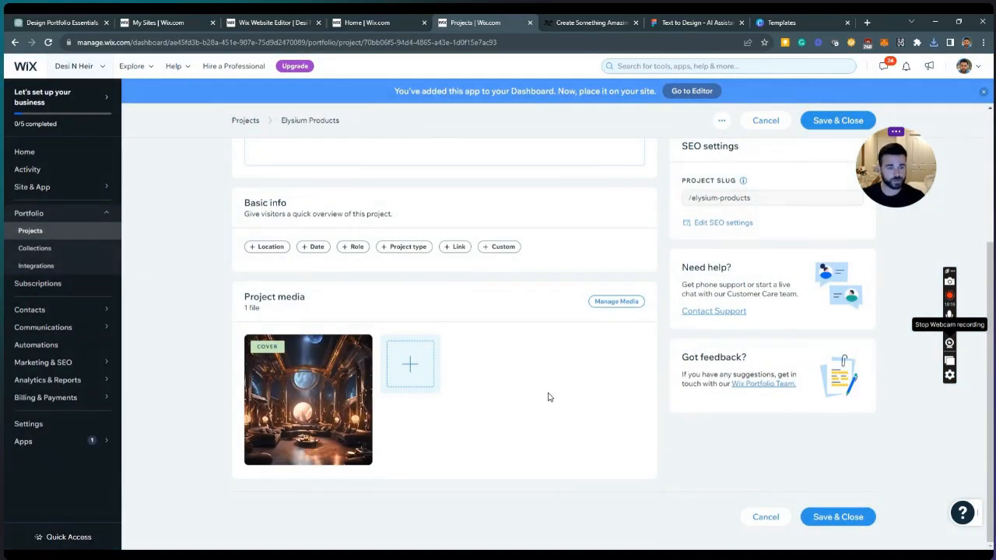
Go to the Wix site editor and close the extra dashboard Home and My Sites browser tabs
{"action": "scroll", "coordinate": [469, 391], "scroll_direction": "up", "scroll_amount": 2}
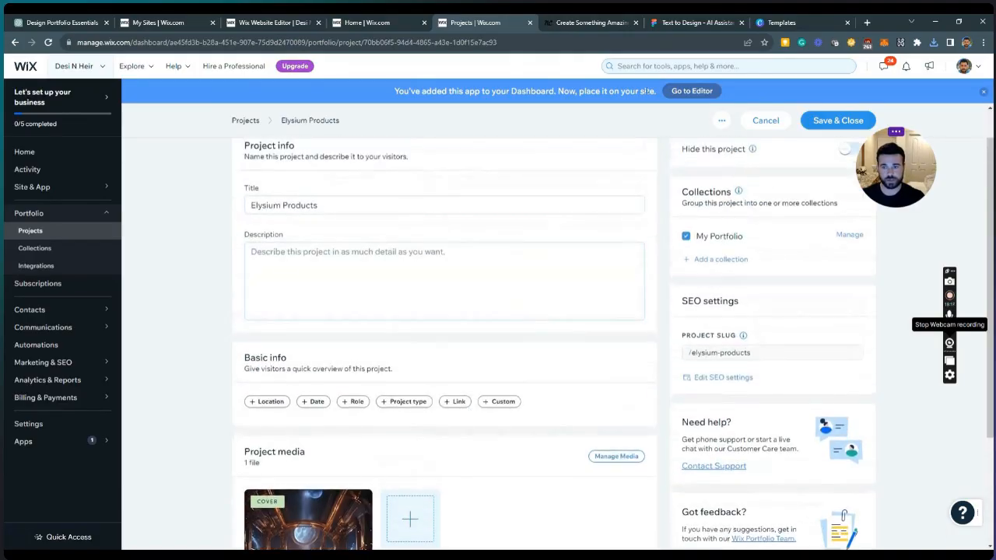
{"action": "left_click", "coordinate": [691, 92]}
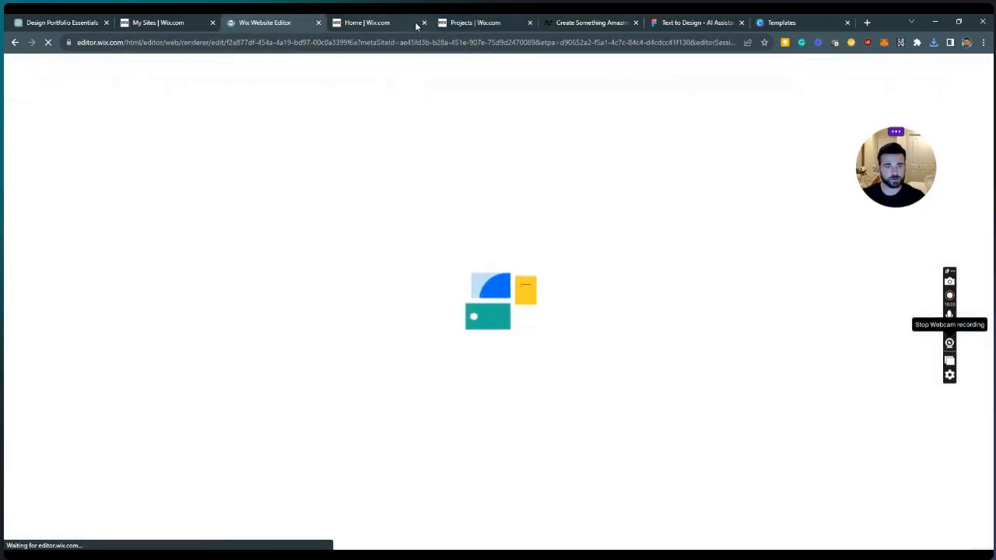
{"action": "left_click", "coordinate": [412, 21]}
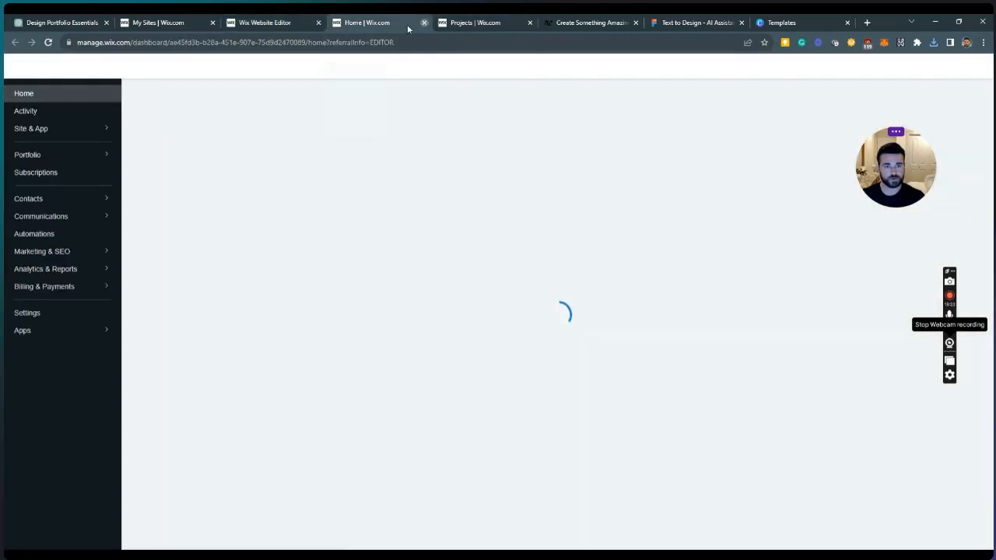
{"action": "left_click", "coordinate": [424, 22]}
{"action": "left_click", "coordinate": [212, 22]}
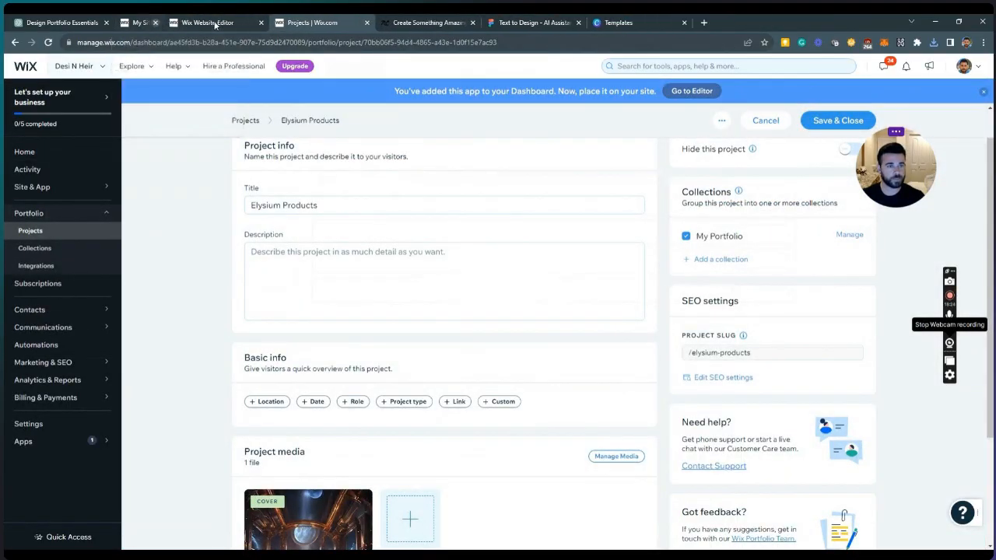
{"action": "left_click", "coordinate": [187, 23]}
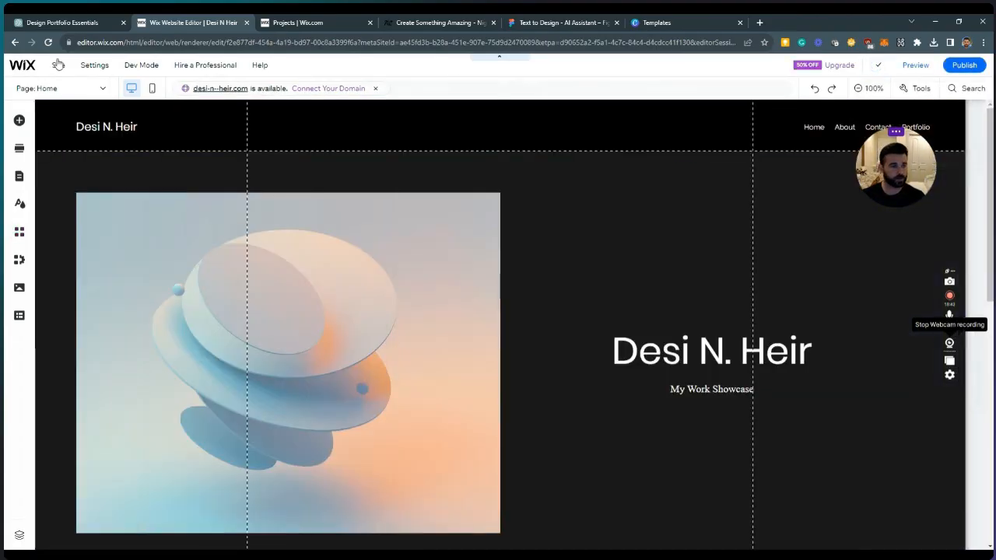
Open the site's Portfolio page in the editor and check the first project's thumbnail
{"action": "mouse_move", "coordinate": [23, 69]}
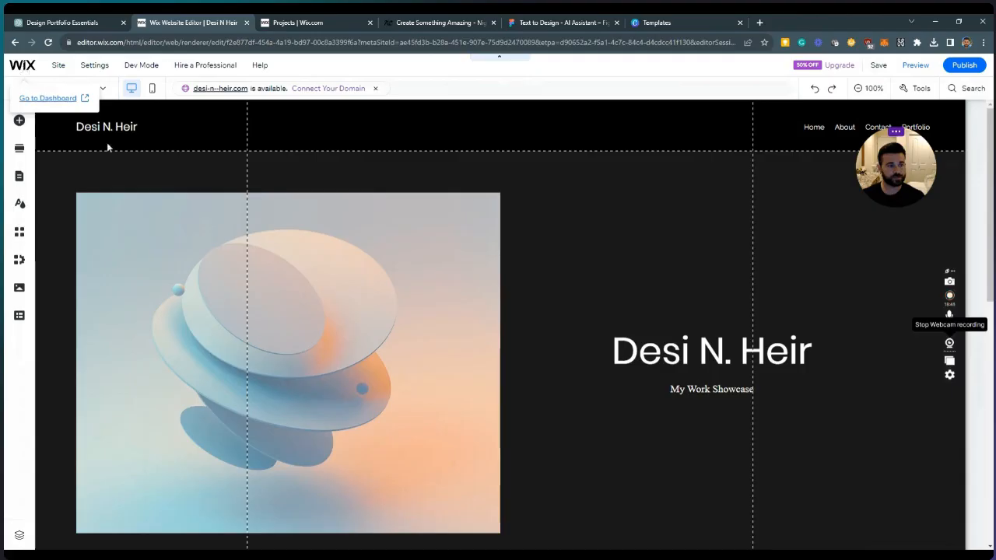
{"action": "left_click", "coordinate": [102, 89]}
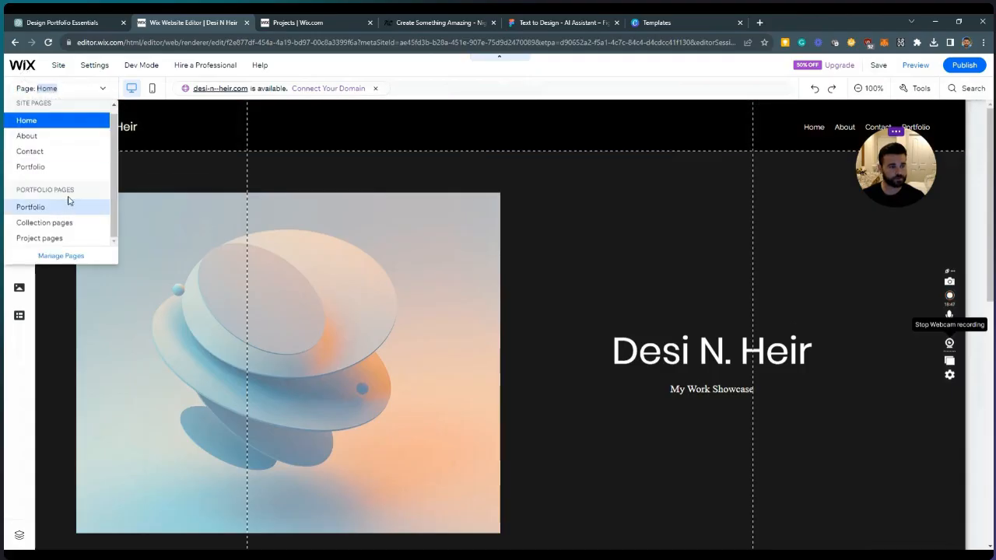
{"action": "left_click", "coordinate": [76, 172]}
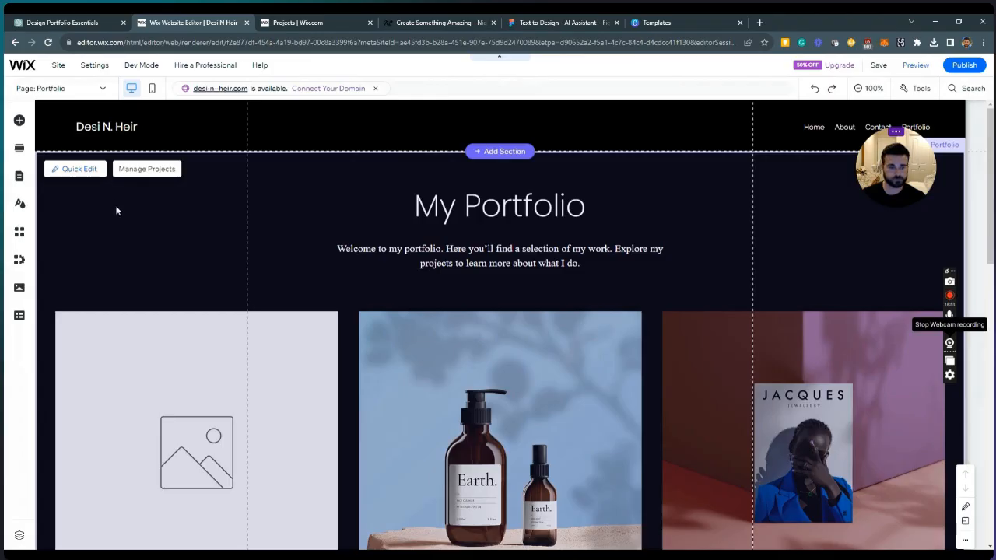
{"action": "scroll", "coordinate": [127, 227], "scroll_direction": "down", "scroll_amount": 2}
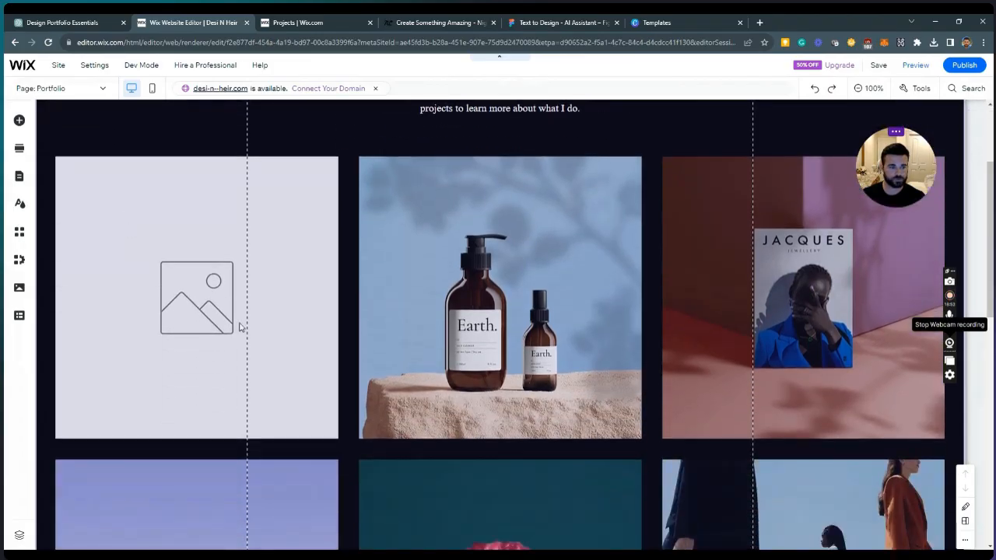
{"action": "scroll", "coordinate": [239, 327], "scroll_direction": "up", "scroll_amount": 1}
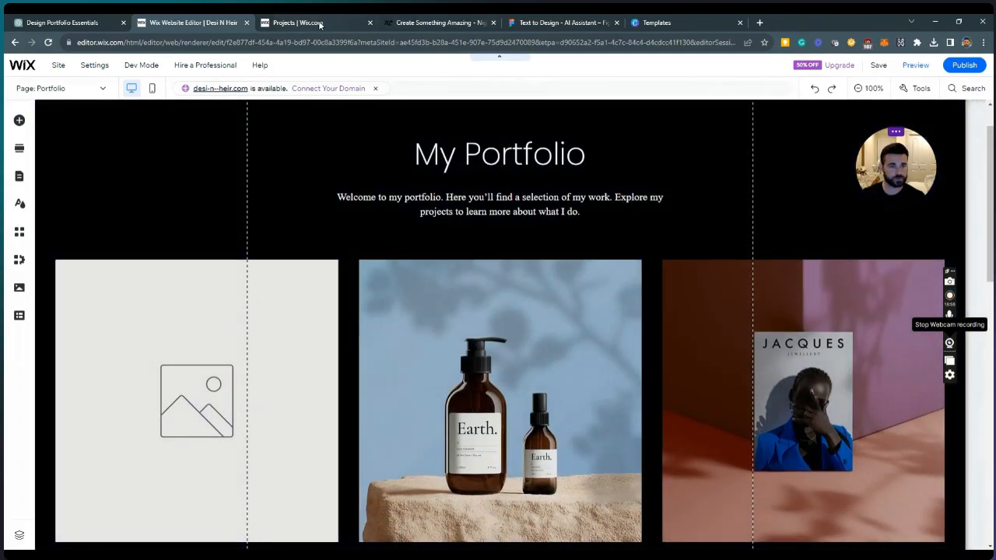
Save and close the Elysium Products project in the dashboard, and reload the site editor
{"action": "left_click", "coordinate": [319, 23]}
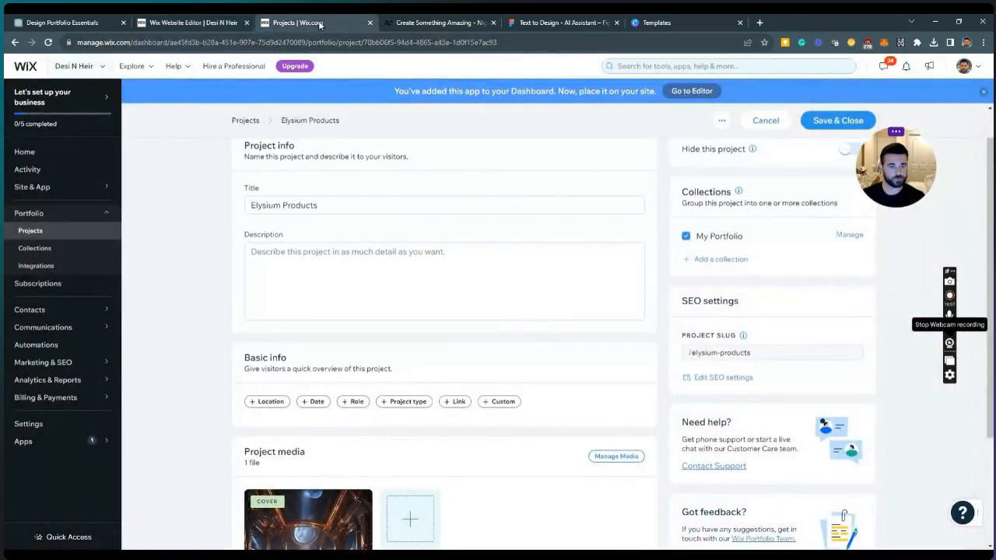
{"action": "left_click", "coordinate": [832, 150]}
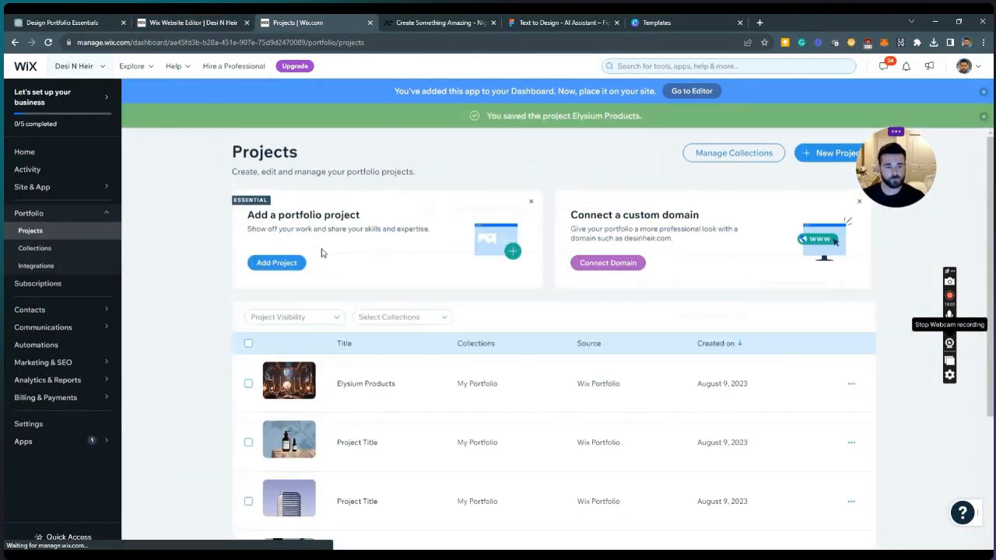
{"action": "left_click", "coordinate": [204, 22]}
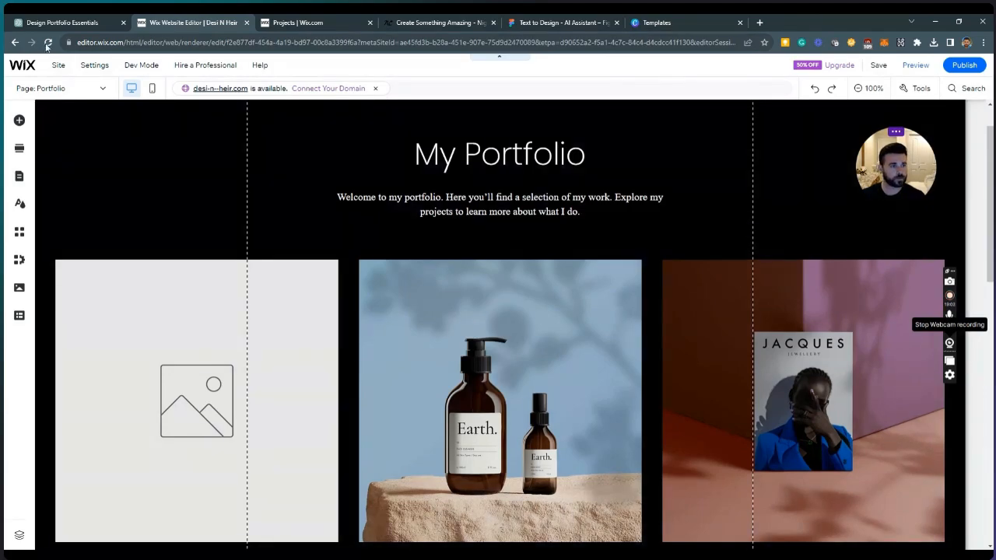
{"action": "left_click", "coordinate": [47, 43]}
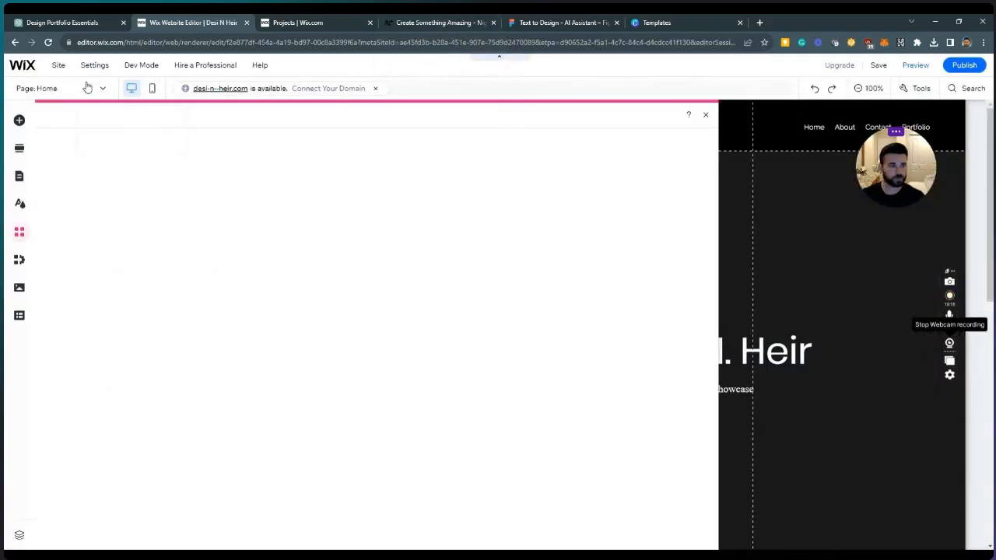
Open the Portfolio page in the reloaded editor and check the Elysium Products cover image
{"action": "left_click", "coordinate": [92, 87]}
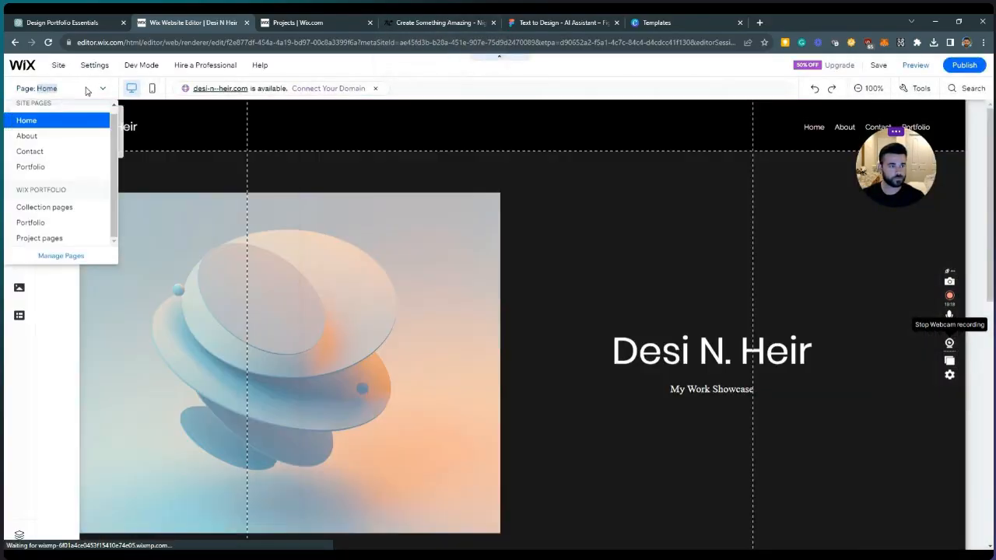
{"action": "left_click", "coordinate": [58, 164]}
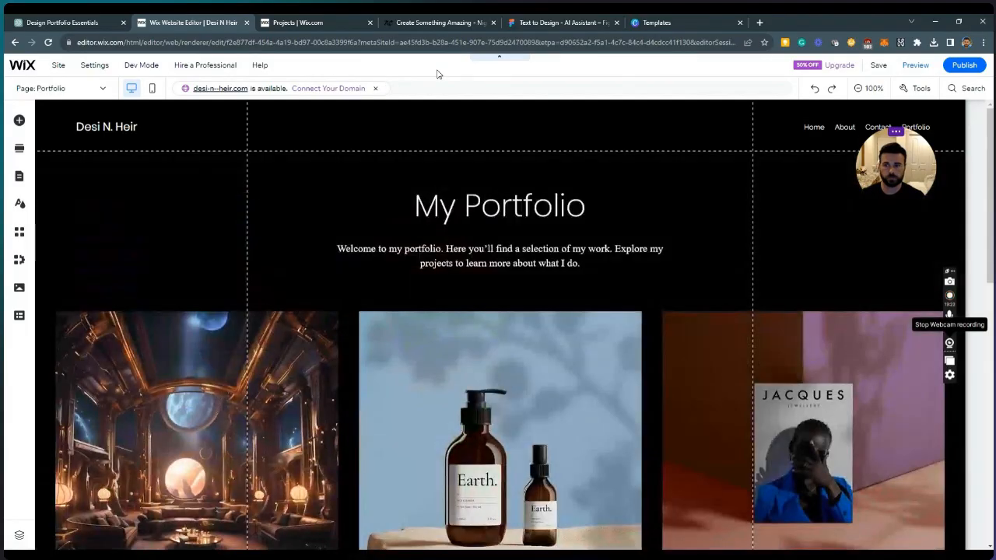
{"action": "scroll", "coordinate": [404, 326], "scroll_direction": "down", "scroll_amount": 2}
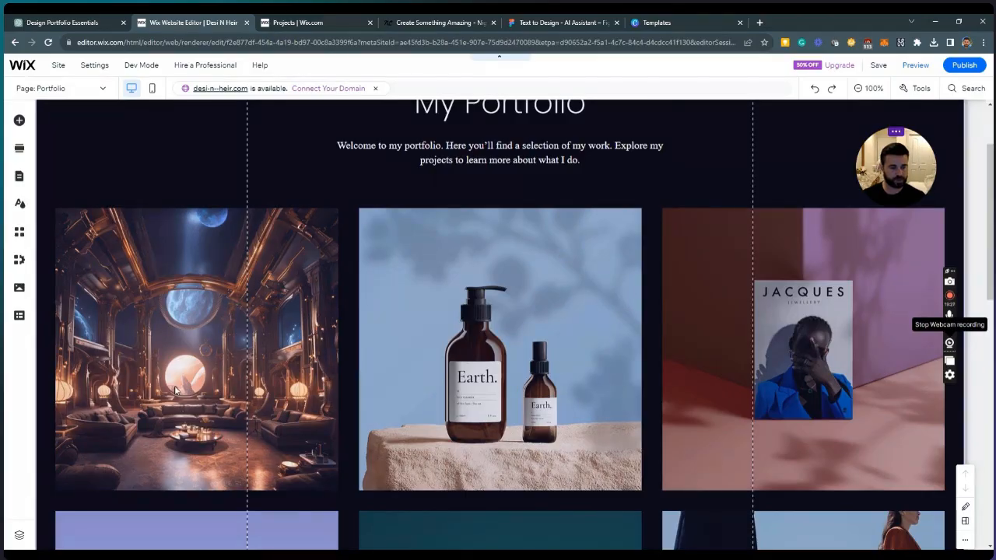
{"action": "scroll", "coordinate": [174, 386], "scroll_direction": "up", "scroll_amount": 2}
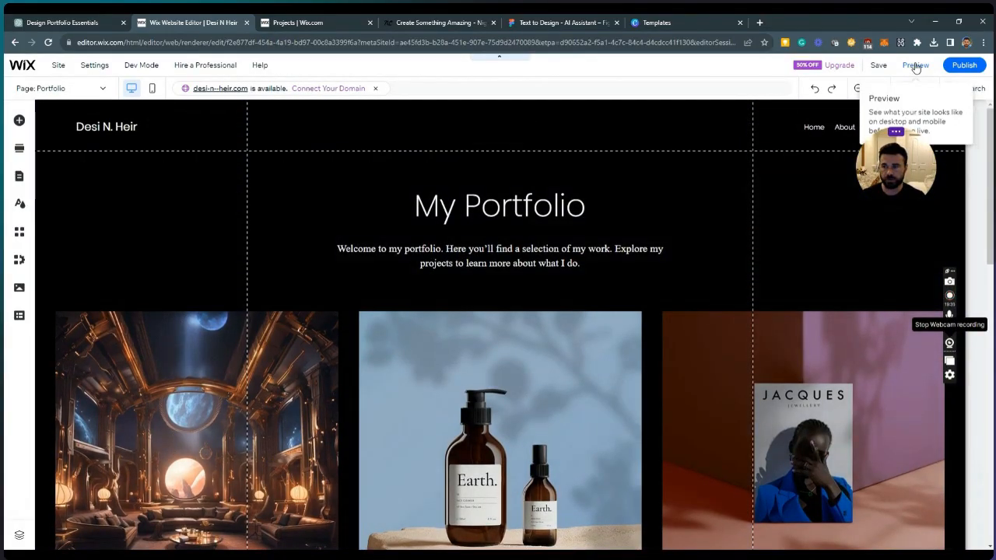
Preview the site and review the Elysium Products project page from the portfolio grid
{"action": "left_click", "coordinate": [915, 66]}
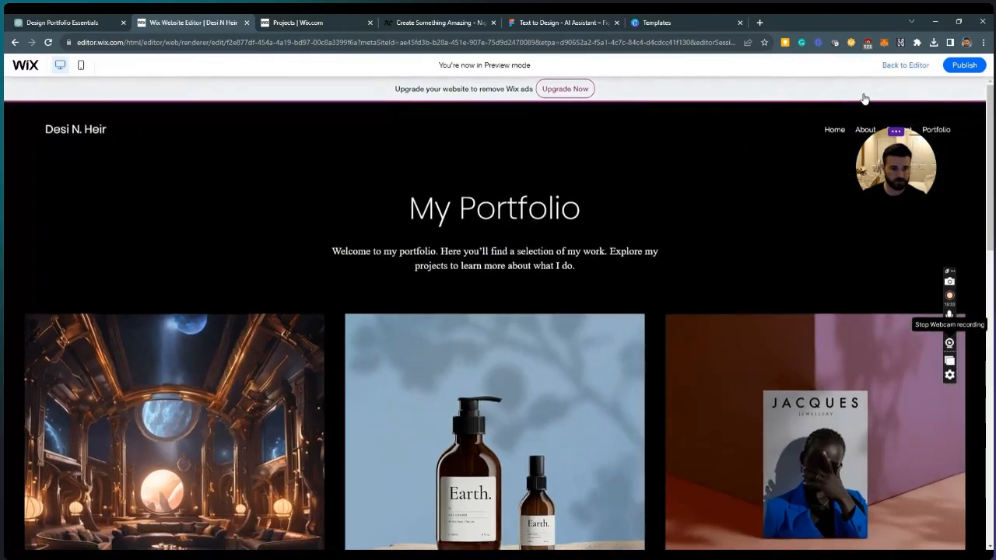
{"action": "scroll", "coordinate": [218, 195], "scroll_direction": "down", "scroll_amount": 2}
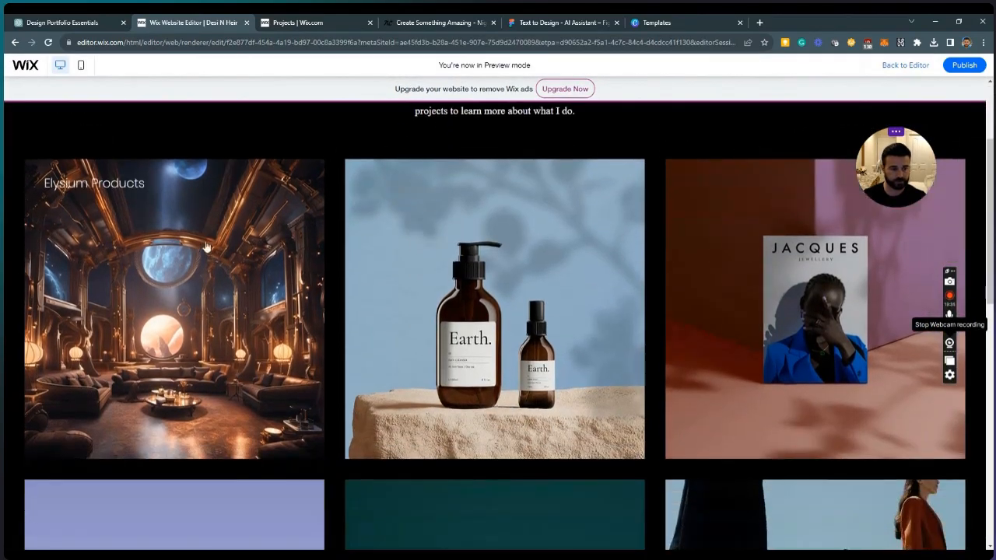
{"action": "left_click", "coordinate": [187, 344]}
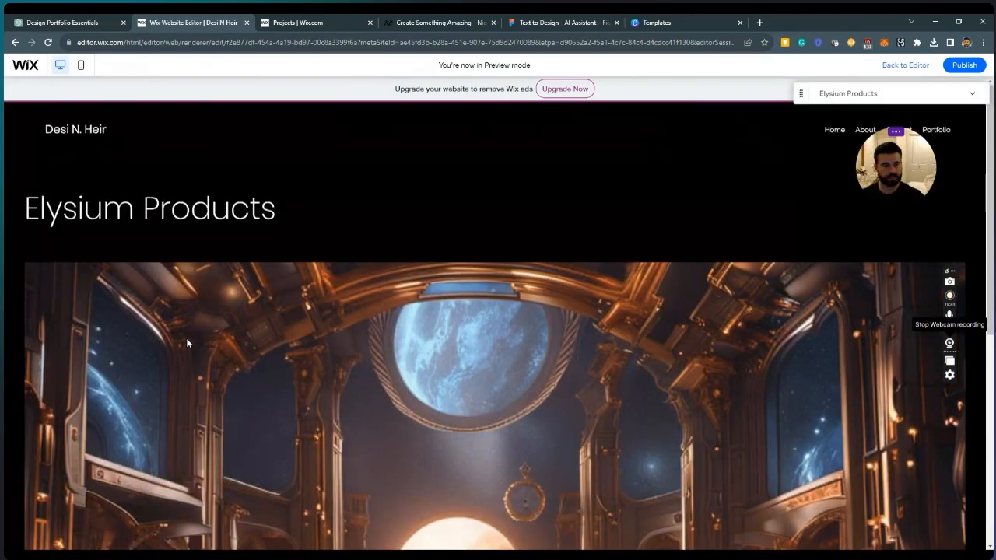
{"action": "scroll", "coordinate": [186, 337], "scroll_direction": "down", "scroll_amount": 10}
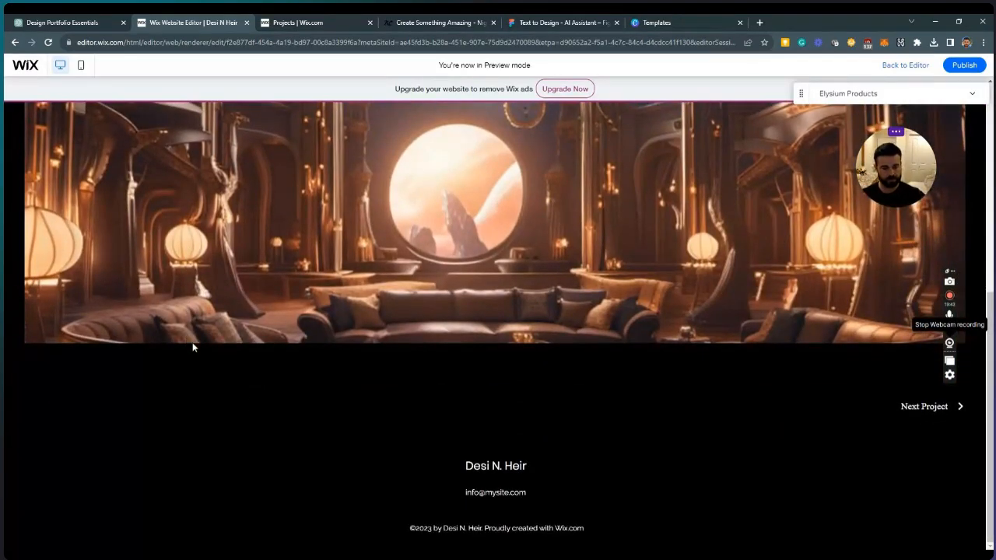
{"action": "scroll", "coordinate": [647, 433], "scroll_direction": "up", "scroll_amount": 10}
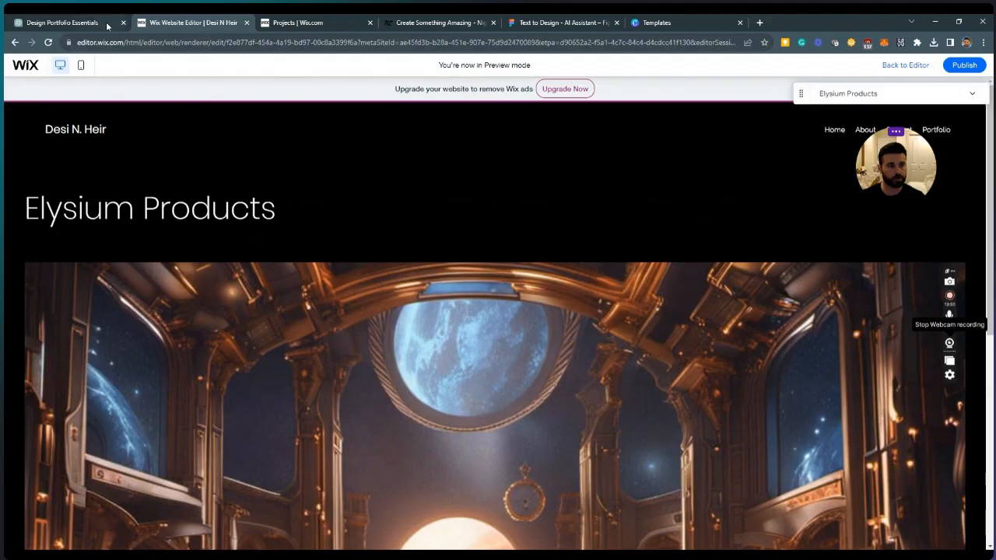
Switch to NightCafe and generate an image from the prompt "Elegant and futuristic furniture for a space-themed night club."
{"action": "left_click", "coordinate": [444, 23]}
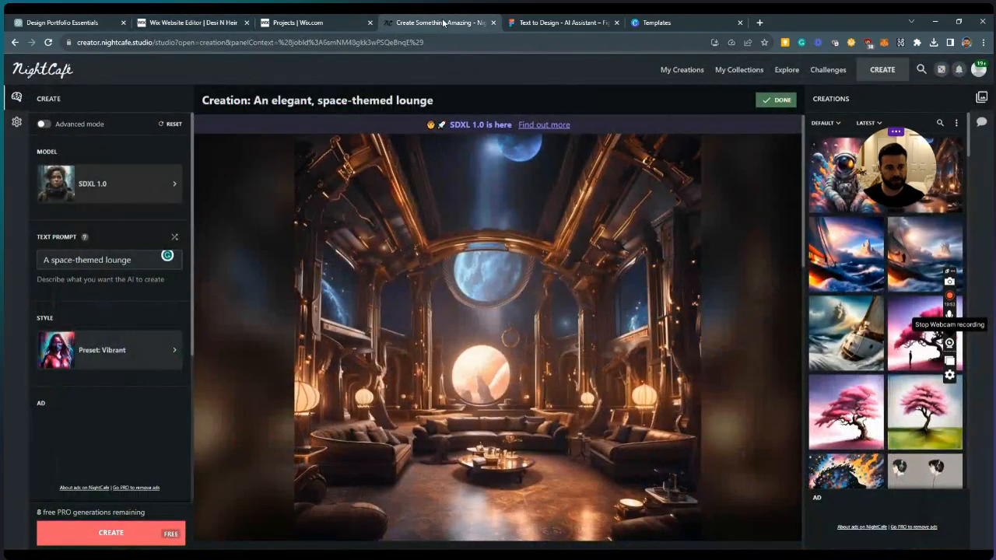
{"action": "left_click", "coordinate": [147, 258]}
{"action": "left_click_drag", "start_coordinate": [147, 259], "coordinate": [42, 260]}
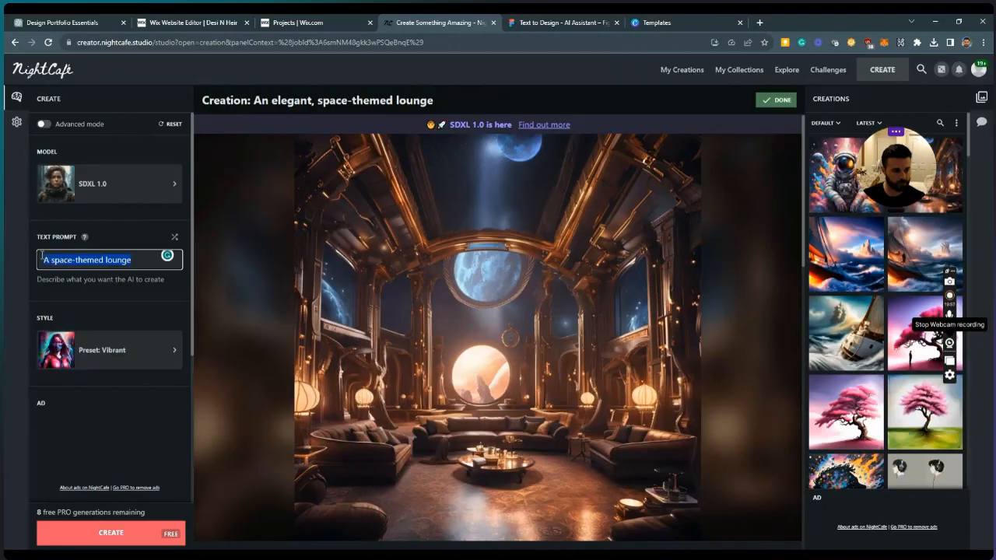
{"action": "key", "text": "BackSpace"}
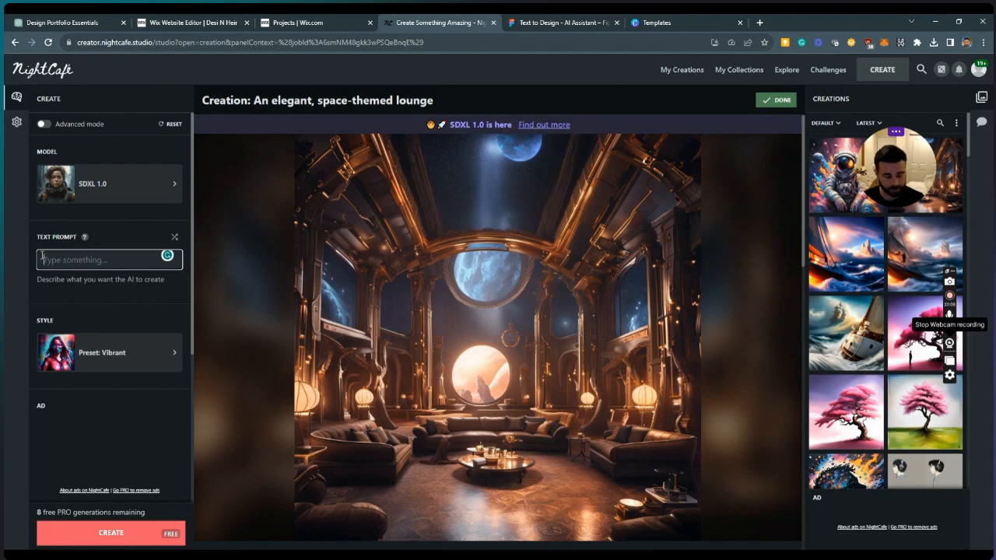
{"action": "type", "text": "Elegant"}
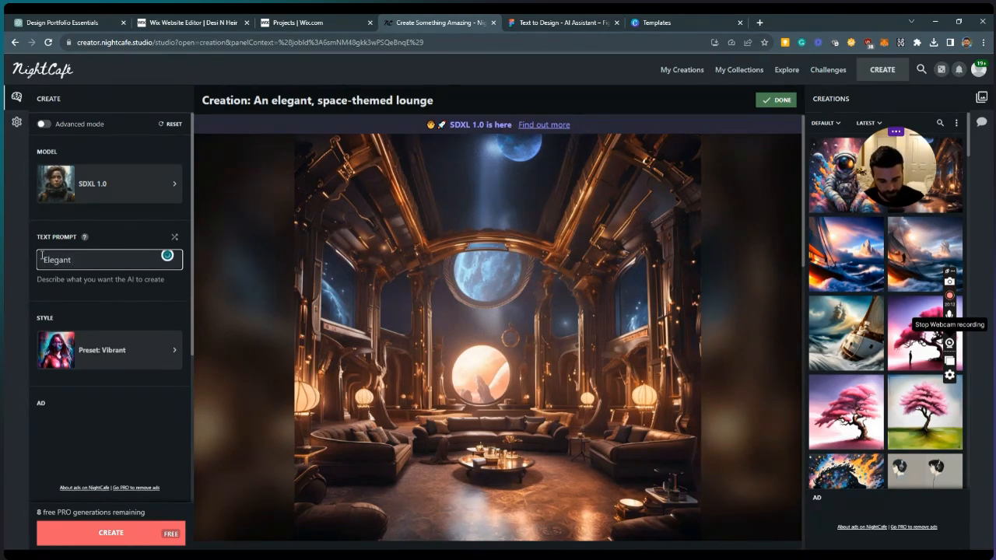
{"action": "type", "text": " and fu"}
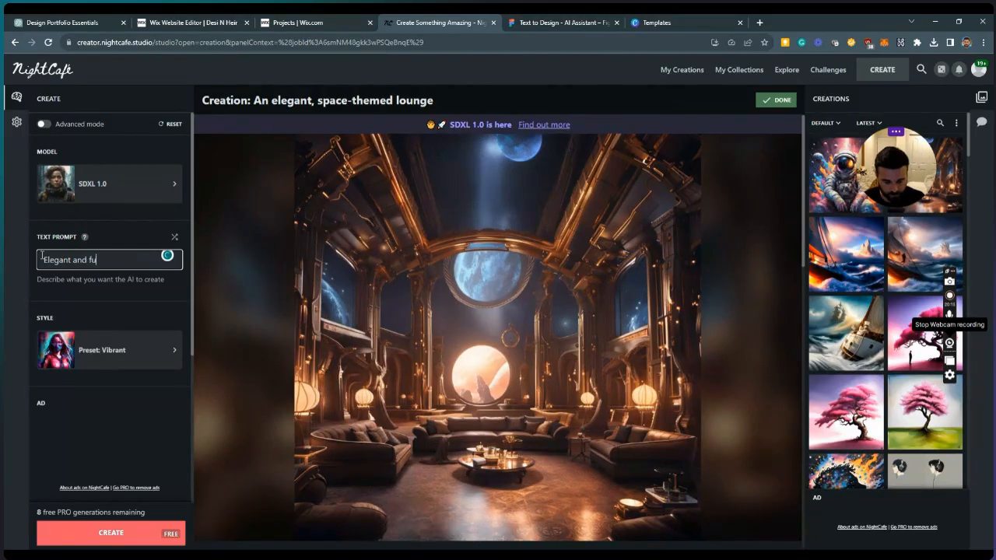
{"action": "type", "text": "turistic"}
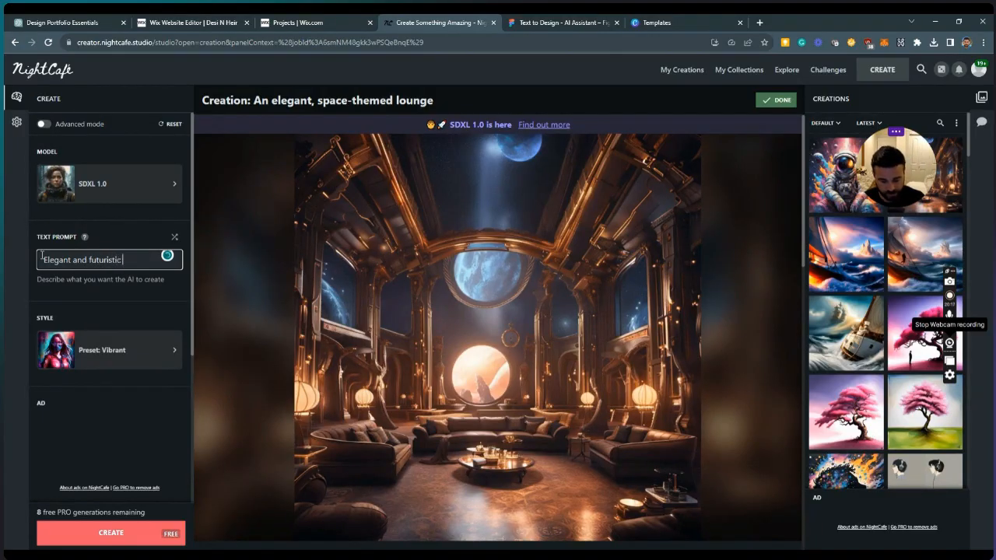
{"action": "type", "text": " furniture for a"}
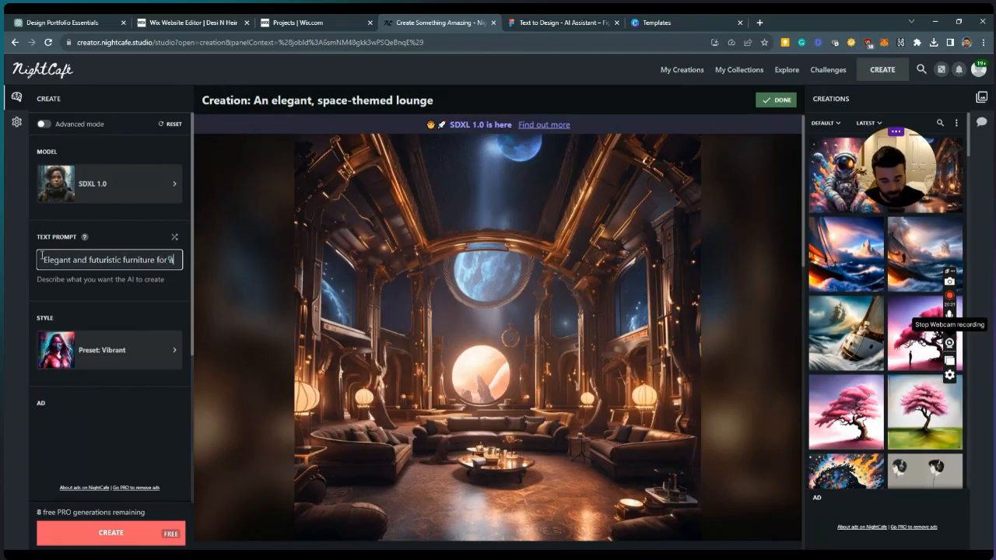
{"action": "type", "text": " space-themed night club."}
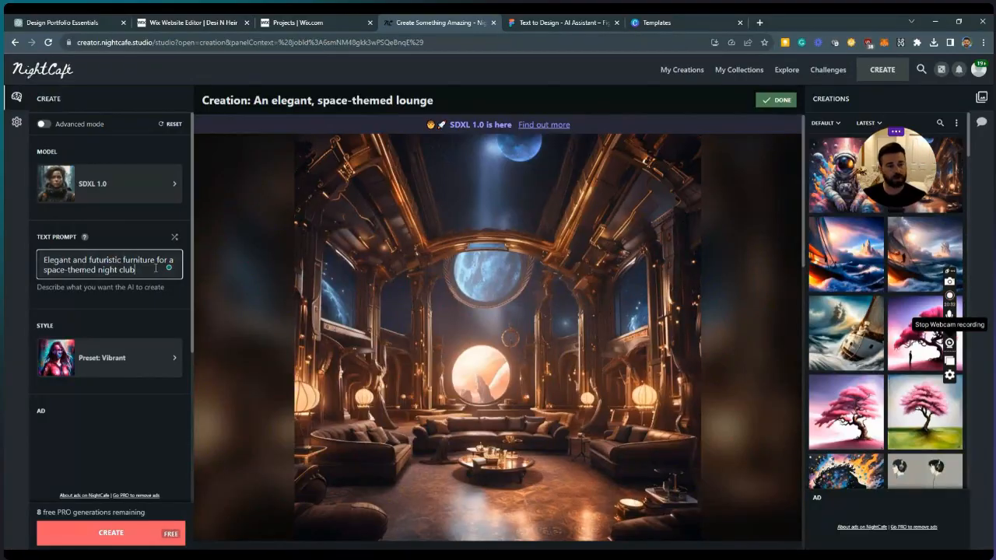
{"action": "left_click", "coordinate": [122, 534]}
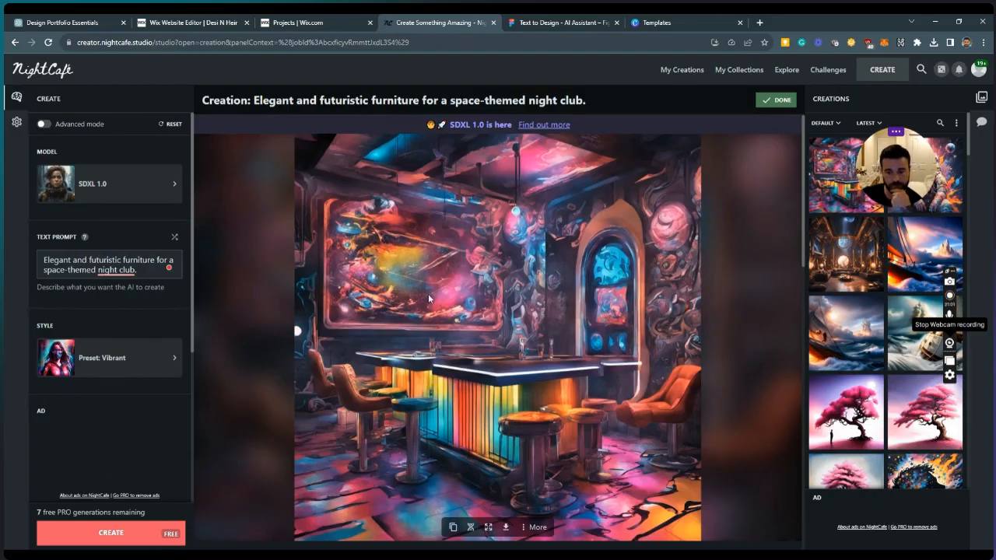
{"action": "scroll", "coordinate": [450, 256], "scroll_direction": "down", "scroll_amount": 2}
{"action": "scroll", "coordinate": [449, 257], "scroll_direction": "up", "scroll_amount": 2}
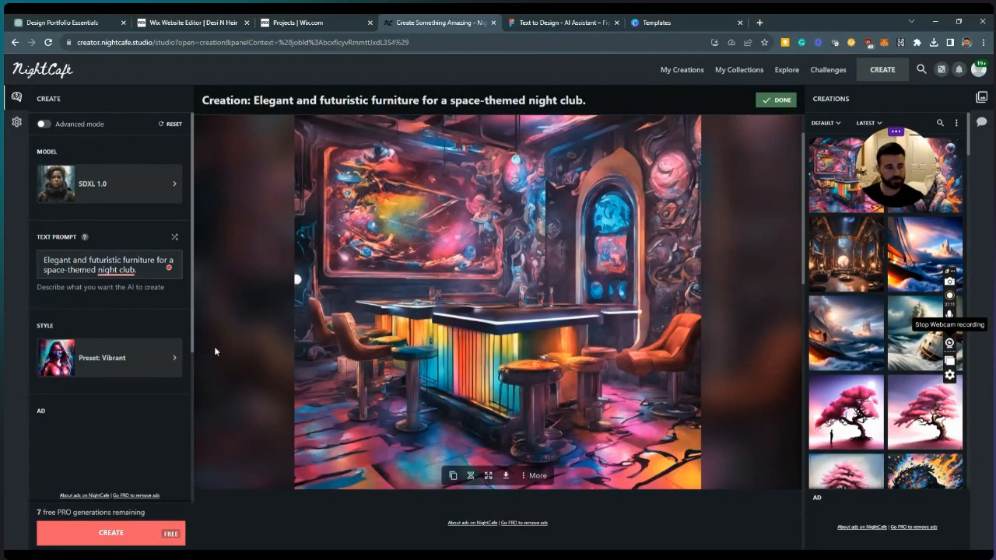
Replace "night club." with "lounge" at the end of the image prompt
{"action": "left_click", "coordinate": [155, 271]}
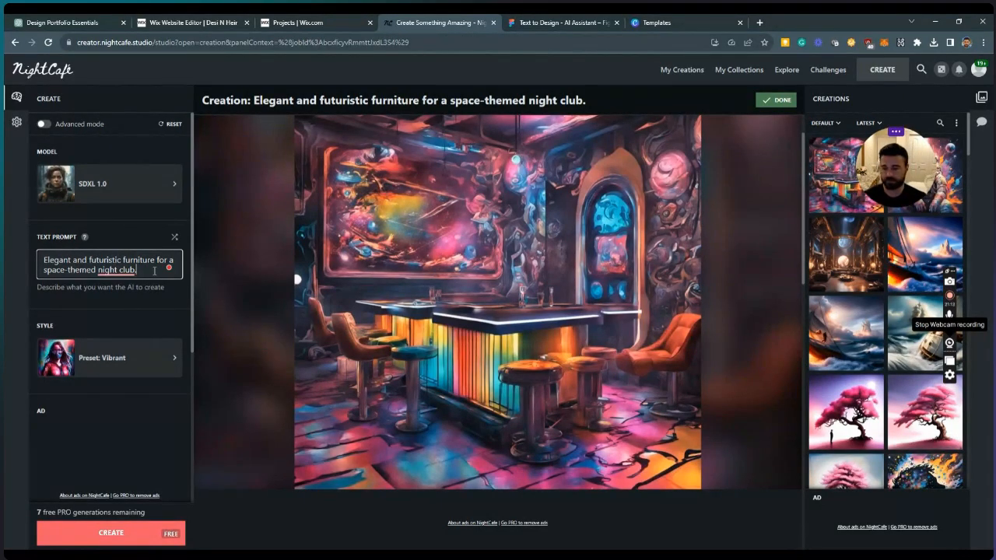
{"action": "key", "text": "BackSpace"}
{"action": "key", "text": "BackSpace"}
{"action": "key", "text": "BackSpace"}
{"action": "key", "text": "BackSpace"}
{"action": "key", "text": "BackSpace"}
{"action": "key", "text": "BackSpace"}
{"action": "key", "text": "BackSpace"}
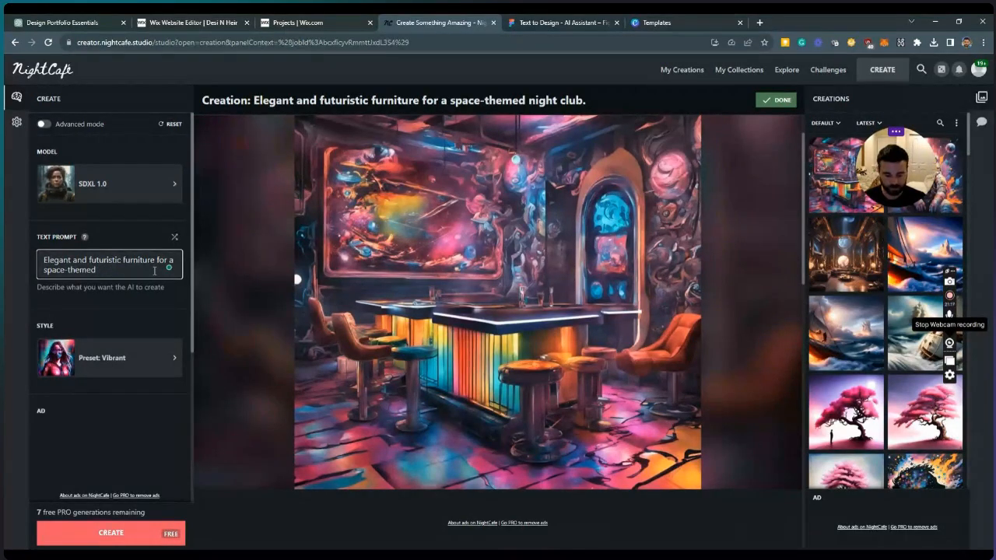
{"action": "type", "text": "lounge"}
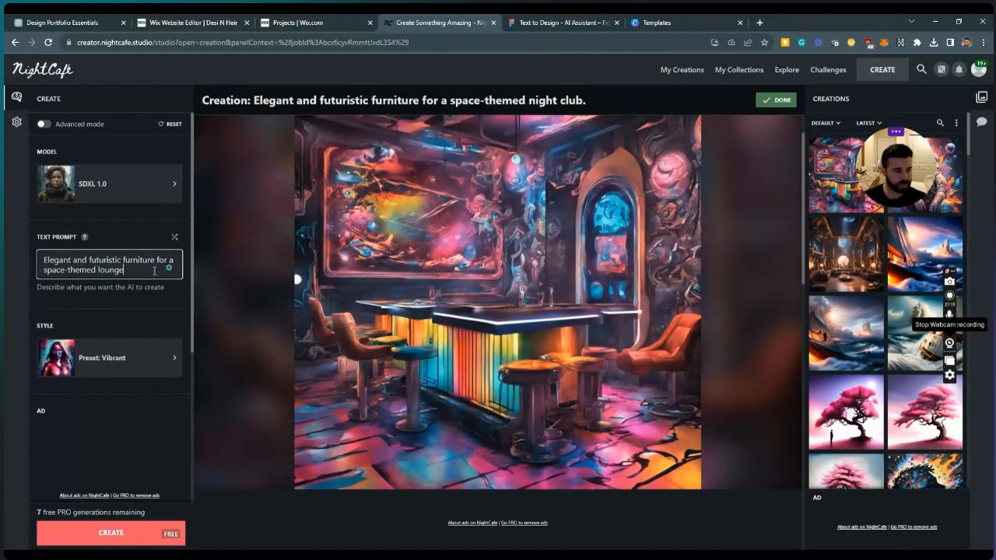
Replace "furniture" with "couches" in the prompt and generate the image
{"action": "left_click", "coordinate": [155, 260]}
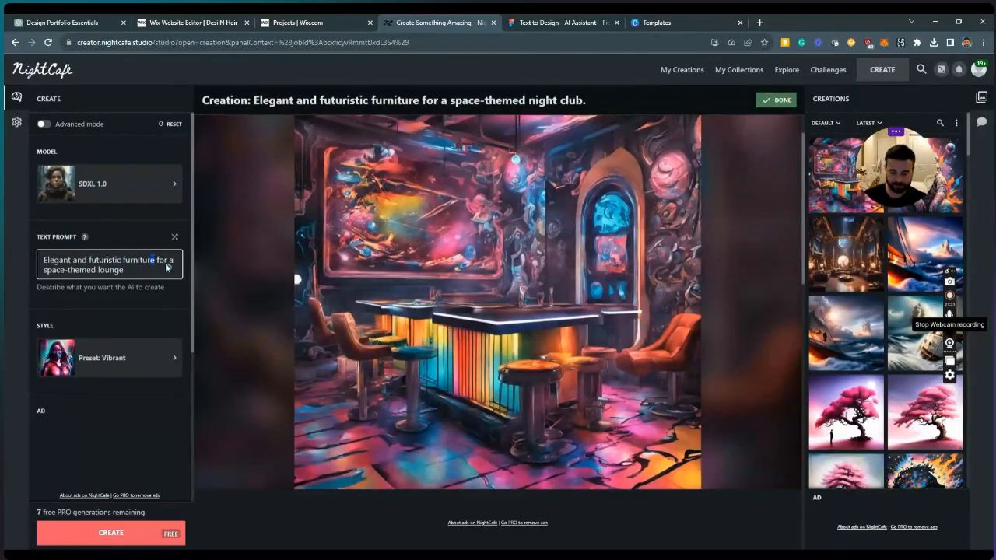
{"action": "key", "text": "BackSpace"}
{"action": "key", "text": "BackSpace"}
{"action": "key", "text": "BackSpace"}
{"action": "key", "text": "BackSpace"}
{"action": "key", "text": "BackSpace"}
{"action": "key", "text": "BackSpace"}
{"action": "key", "text": "BackSpace"}
{"action": "key", "text": "BackSpace"}
{"action": "key", "text": "BackSpace"}
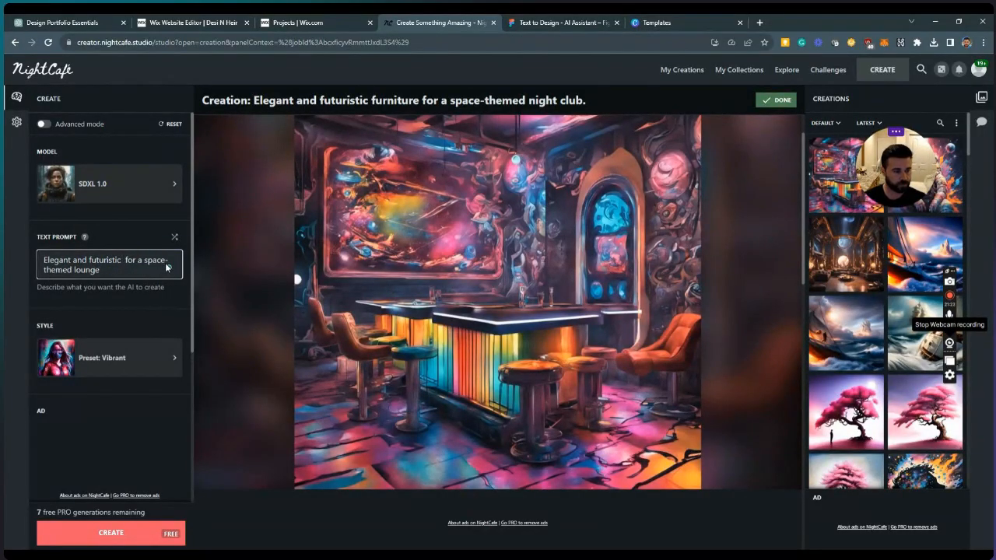
{"action": "type", "text": "cou"}
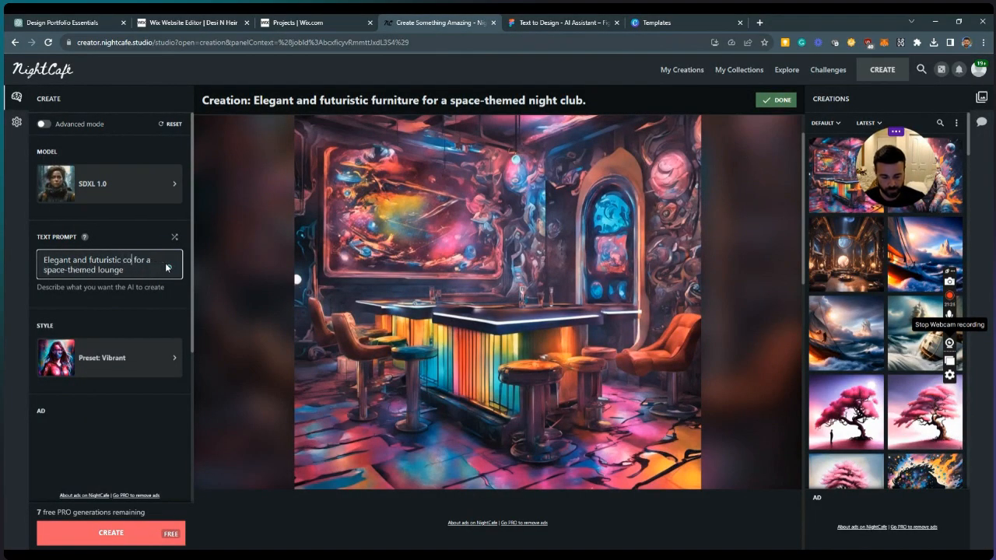
{"action": "type", "text": "ches"}
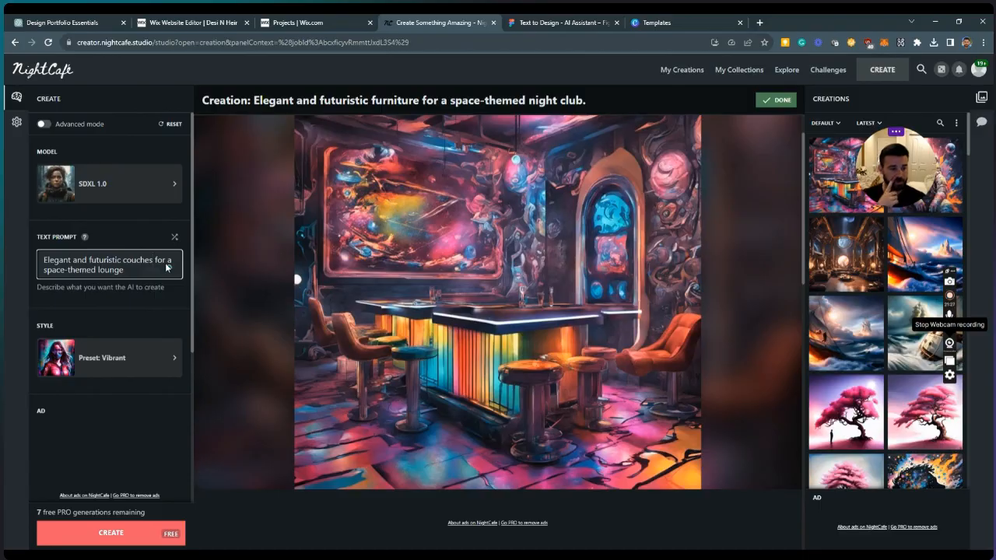
{"action": "left_click", "coordinate": [131, 535]}
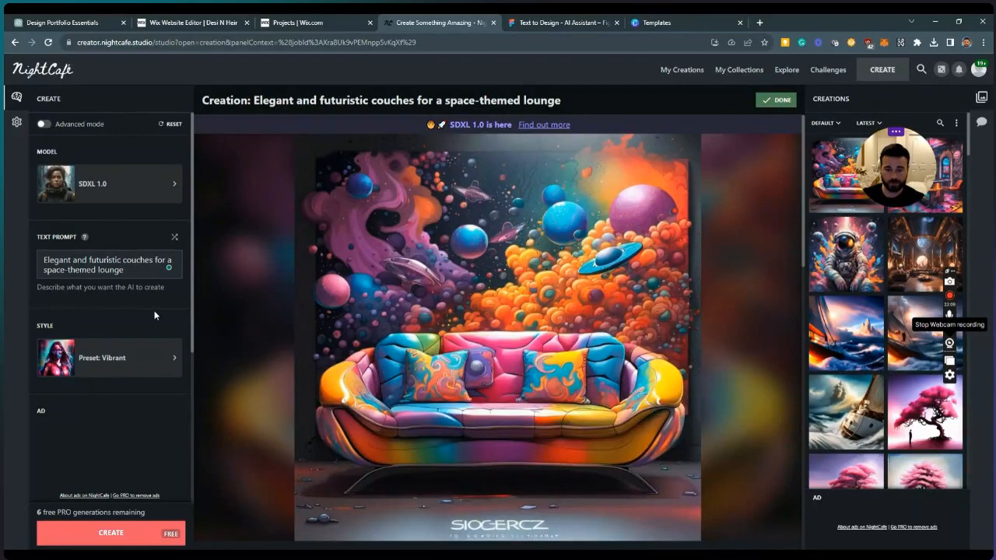
Look over the generated couch image and download it
{"action": "scroll", "coordinate": [268, 310], "scroll_direction": "down", "scroll_amount": 2}
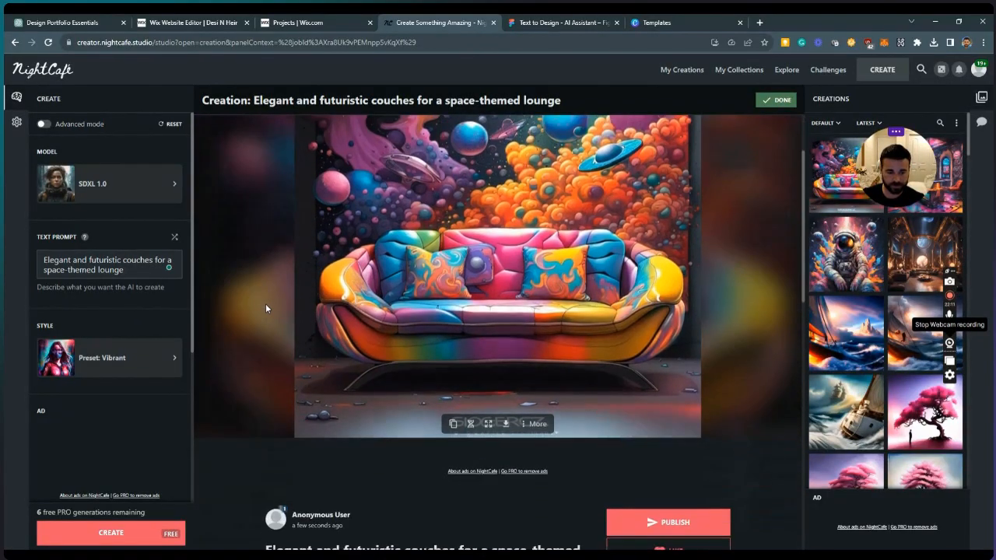
{"action": "scroll", "coordinate": [266, 304], "scroll_direction": "up", "scroll_amount": 1}
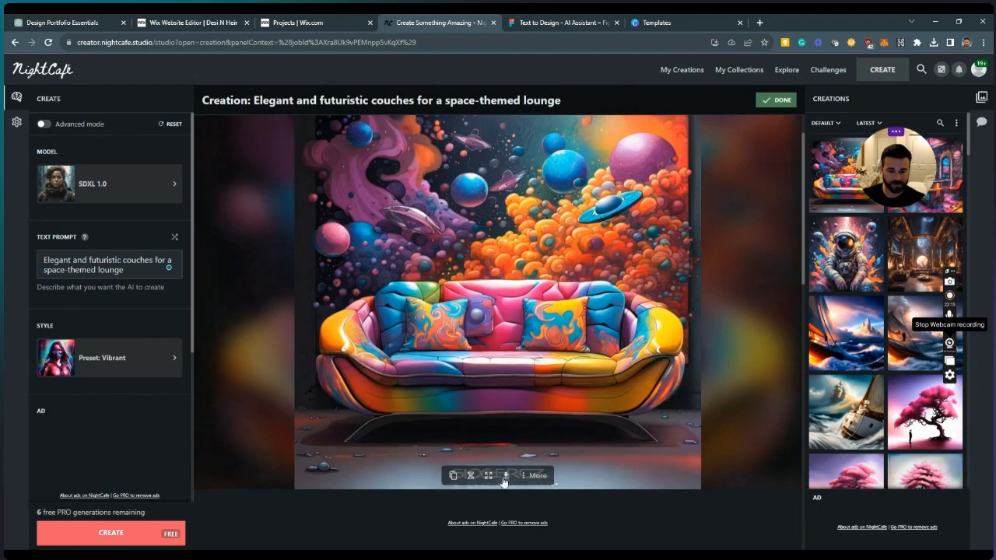
{"action": "scroll", "coordinate": [327, 372], "scroll_direction": "down", "scroll_amount": 2}
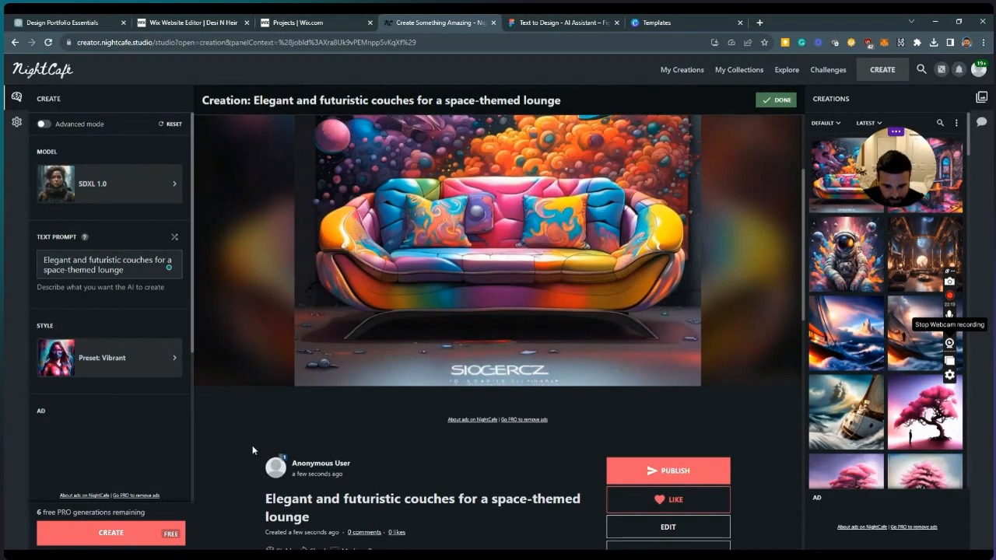
{"action": "scroll", "coordinate": [573, 510], "scroll_direction": "up", "scroll_amount": 1}
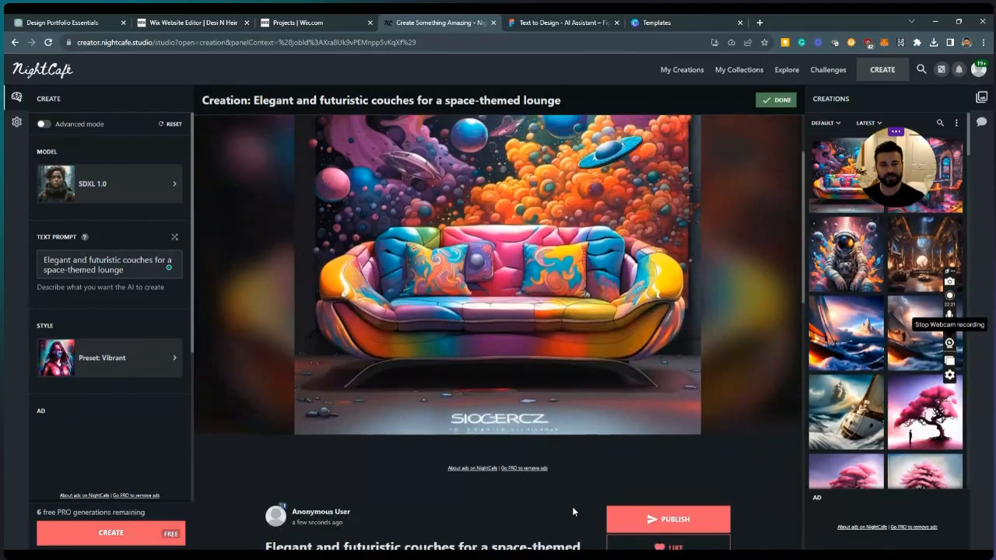
{"action": "scroll", "coordinate": [591, 503], "scroll_direction": "up", "scroll_amount": 2}
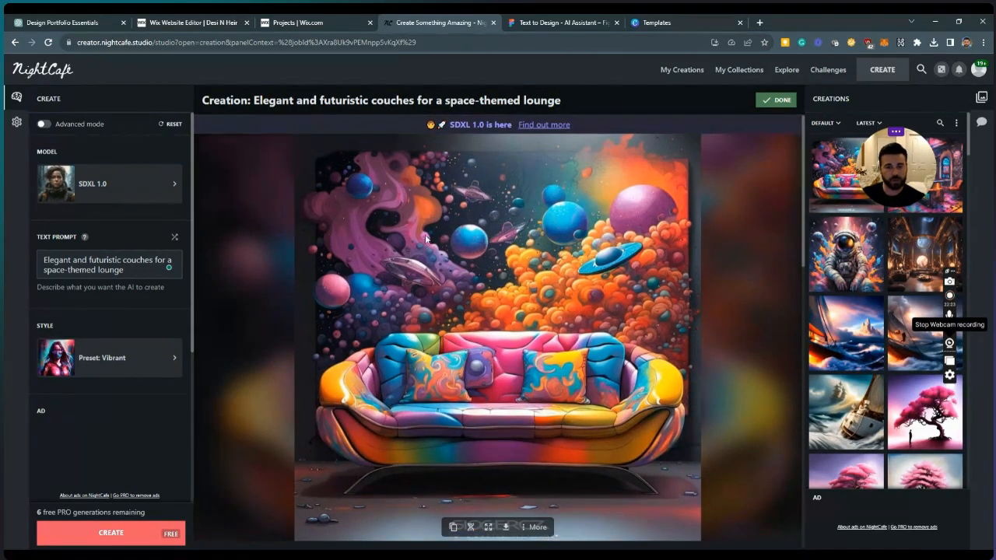
{"action": "scroll", "coordinate": [529, 349], "scroll_direction": "down", "scroll_amount": 2}
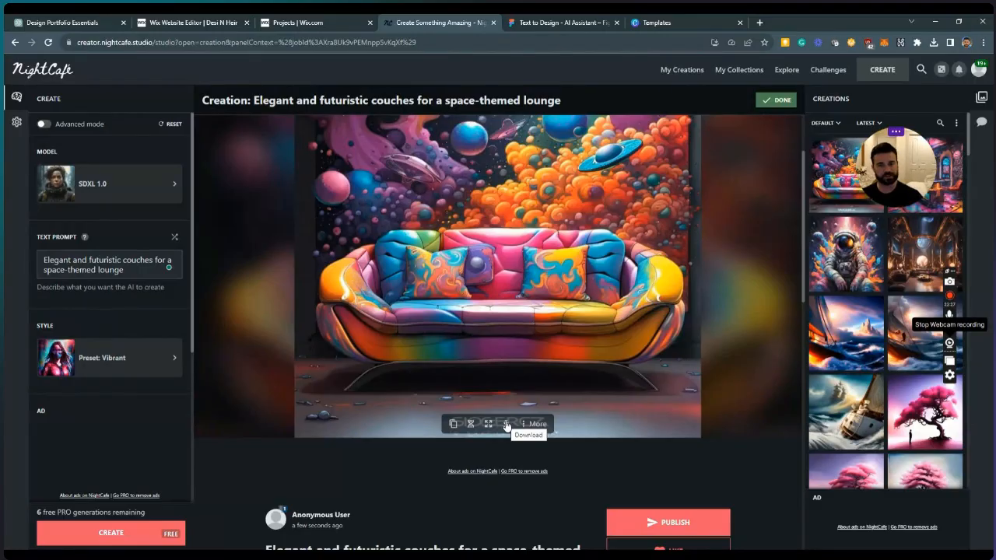
{"action": "left_click", "coordinate": [506, 425]}
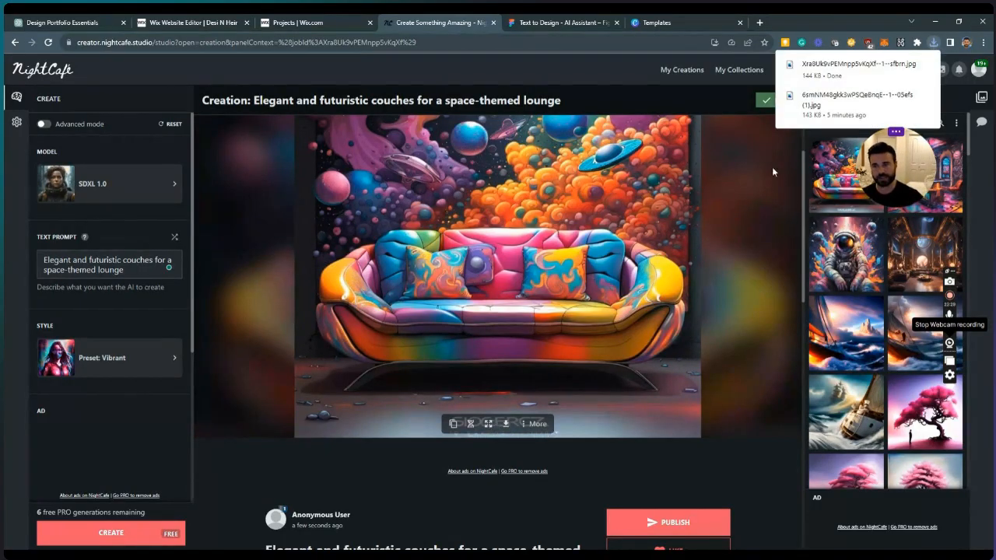
In the Wix dashboard, upload the newly downloaded couch image to the Elysium Products project media, then save and close the project
{"action": "left_click", "coordinate": [296, 24]}
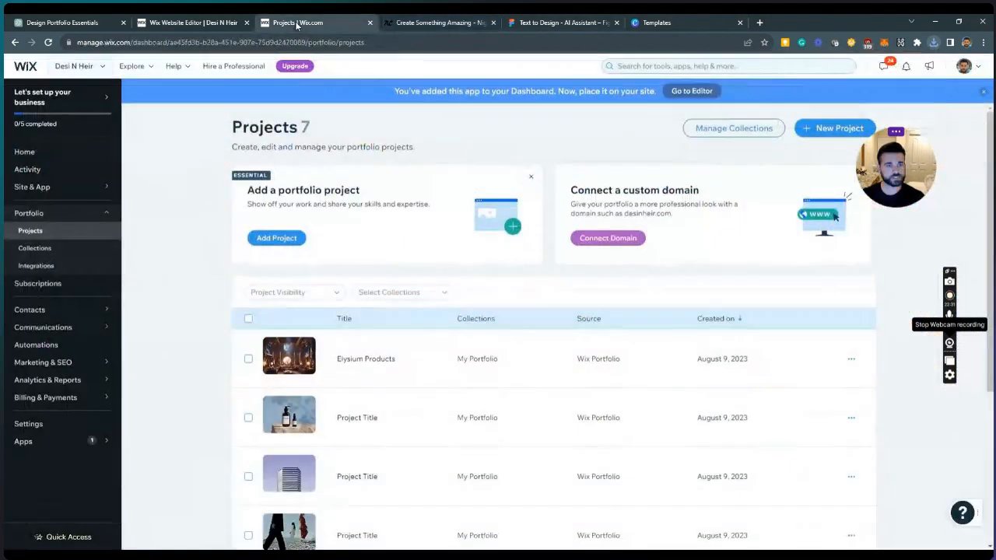
{"action": "left_click", "coordinate": [812, 358]}
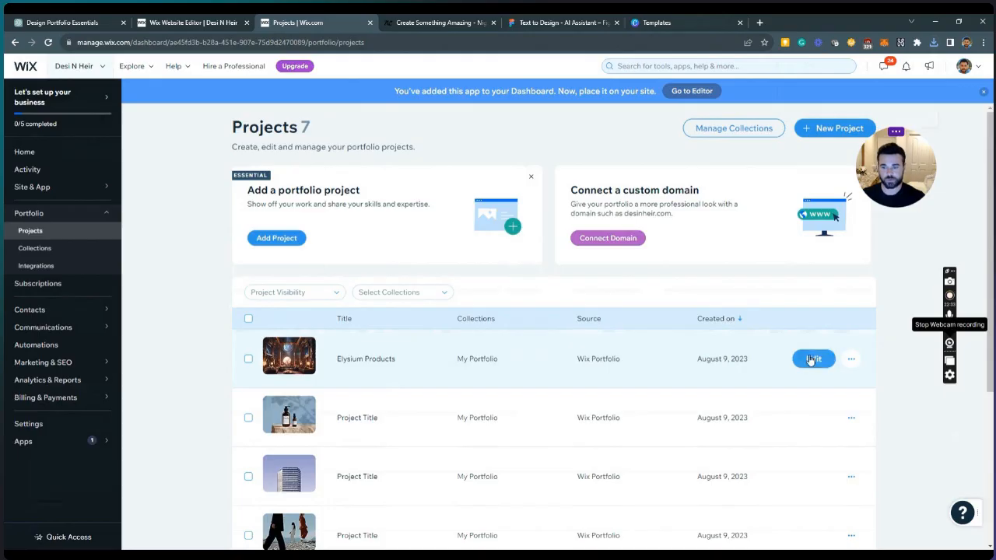
{"action": "scroll", "coordinate": [501, 338], "scroll_direction": "down", "scroll_amount": 3}
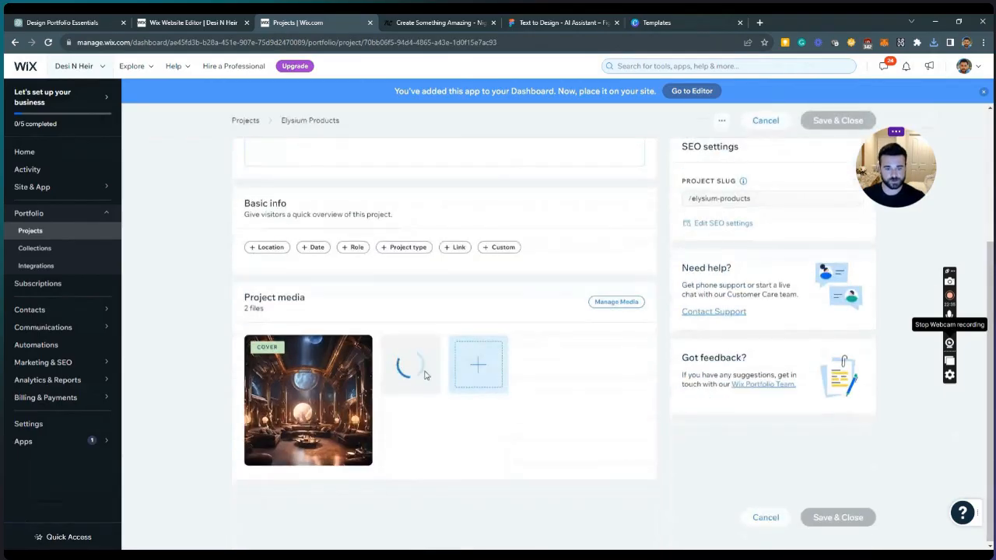
{"action": "left_click", "coordinate": [475, 367]}
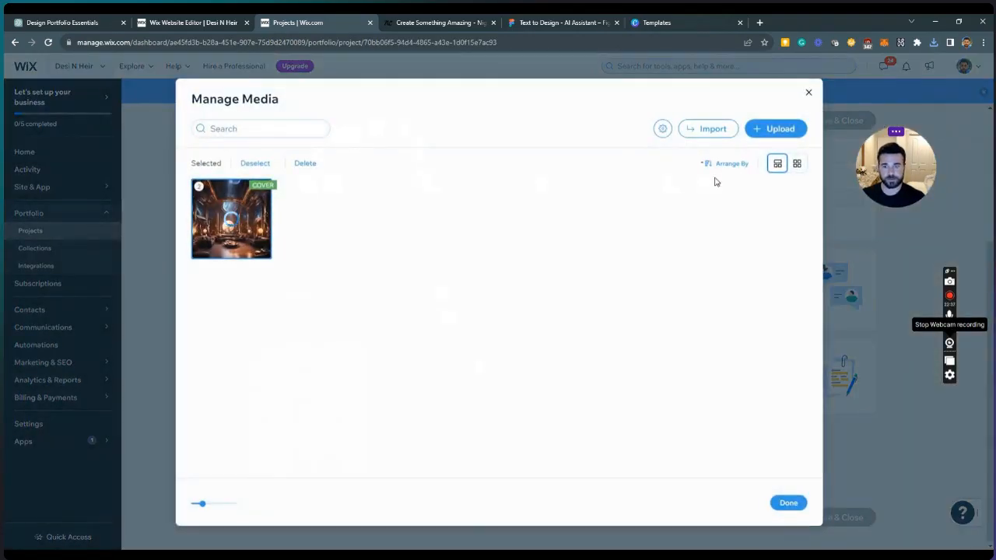
{"action": "left_click", "coordinate": [777, 129]}
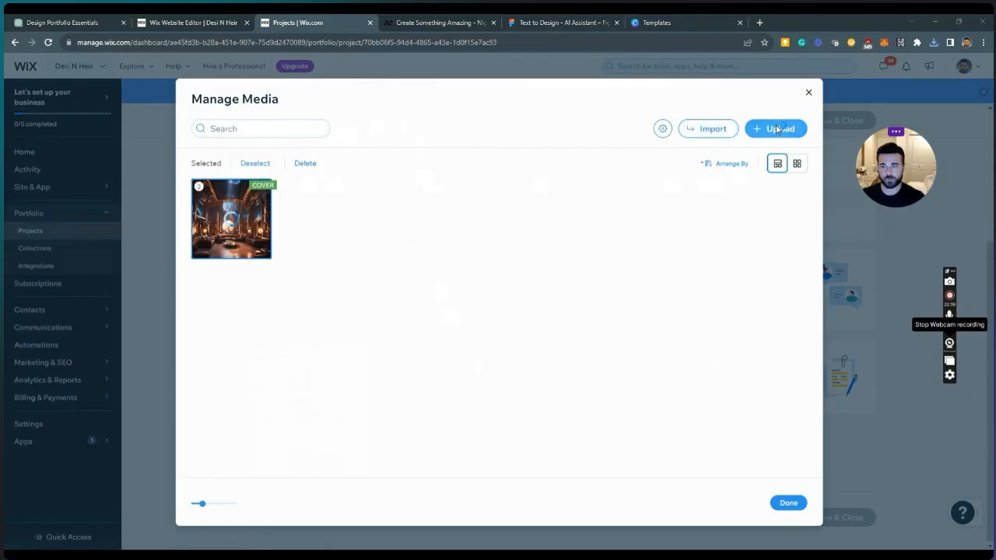
{"action": "left_click", "coordinate": [189, 103]}
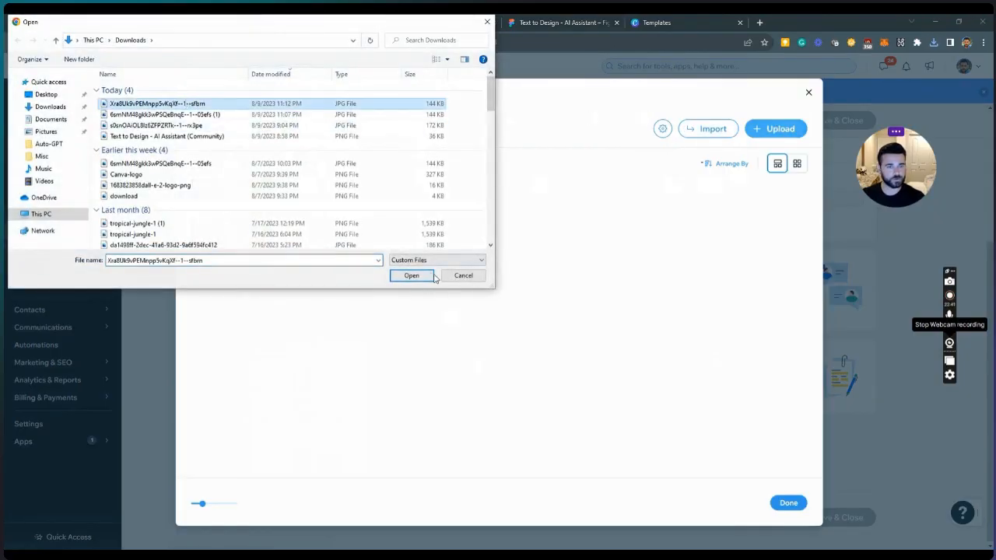
{"action": "left_click", "coordinate": [421, 279]}
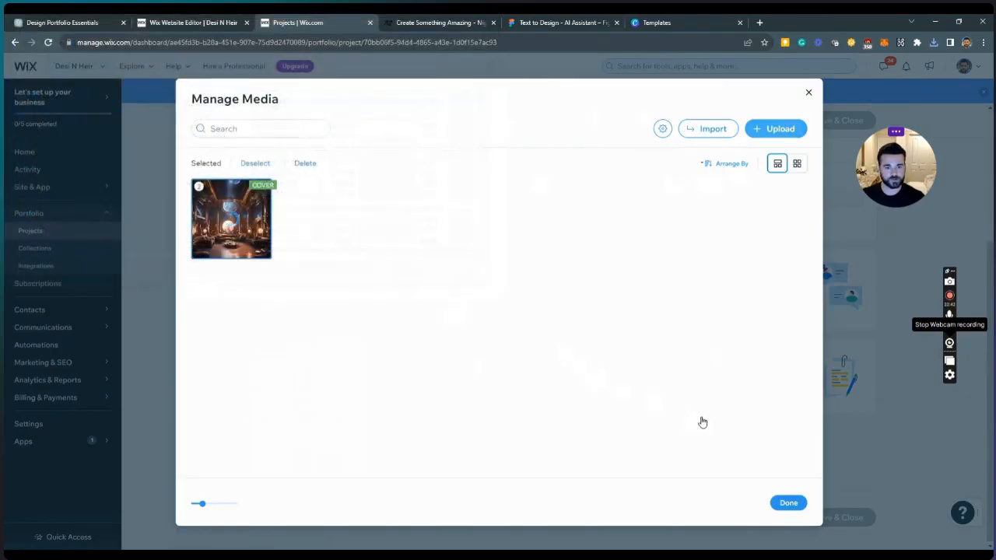
{"action": "left_click", "coordinate": [789, 503]}
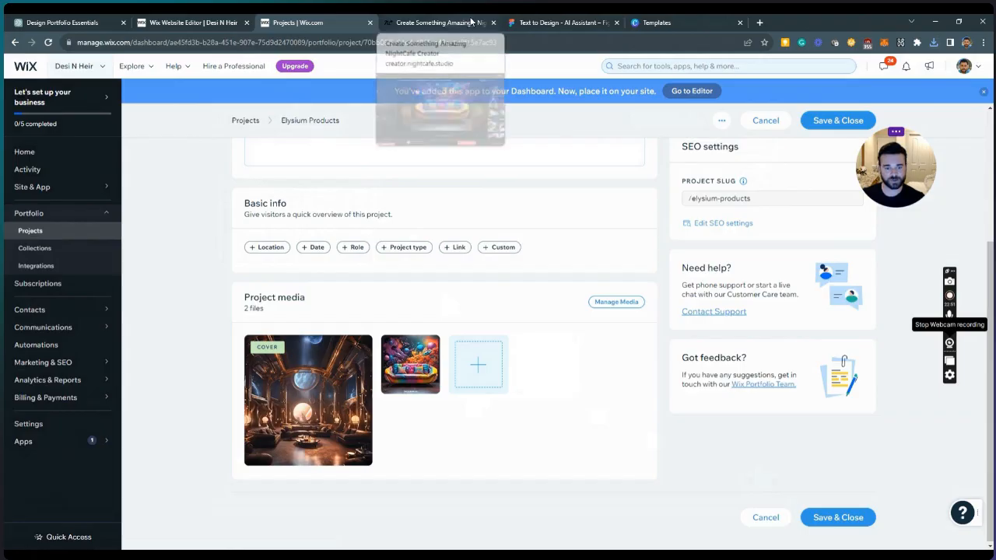
{"action": "left_click", "coordinate": [858, 122]}
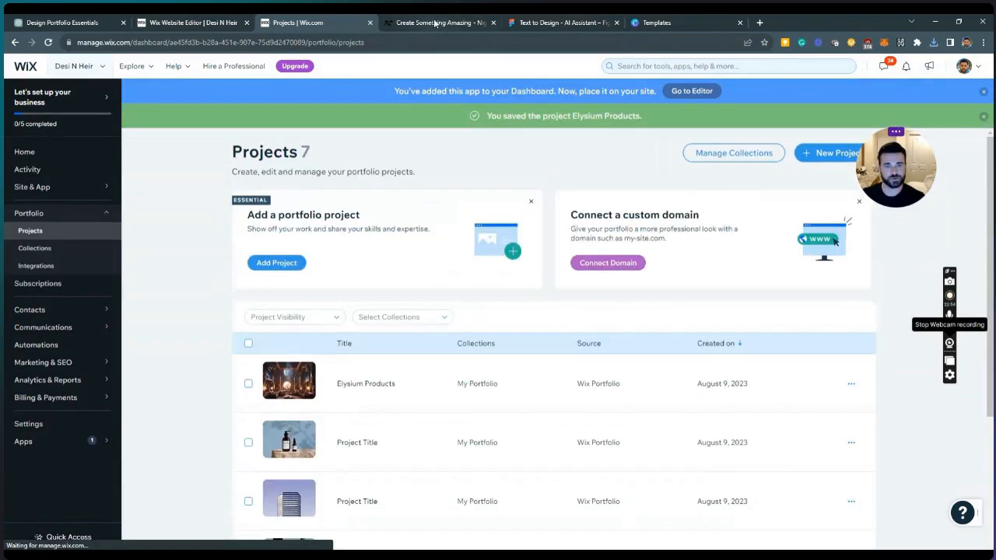
Switch to NightCafe and replace "couches" with "uniforms" in the image prompt
{"action": "left_click", "coordinate": [434, 23]}
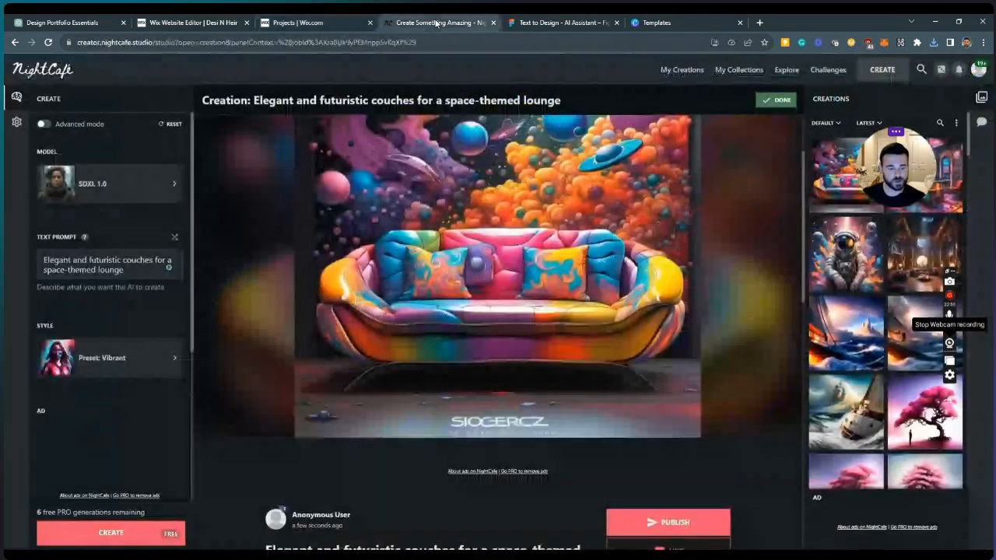
{"action": "left_click_drag", "start_coordinate": [126, 271], "coordinate": [47, 260]}
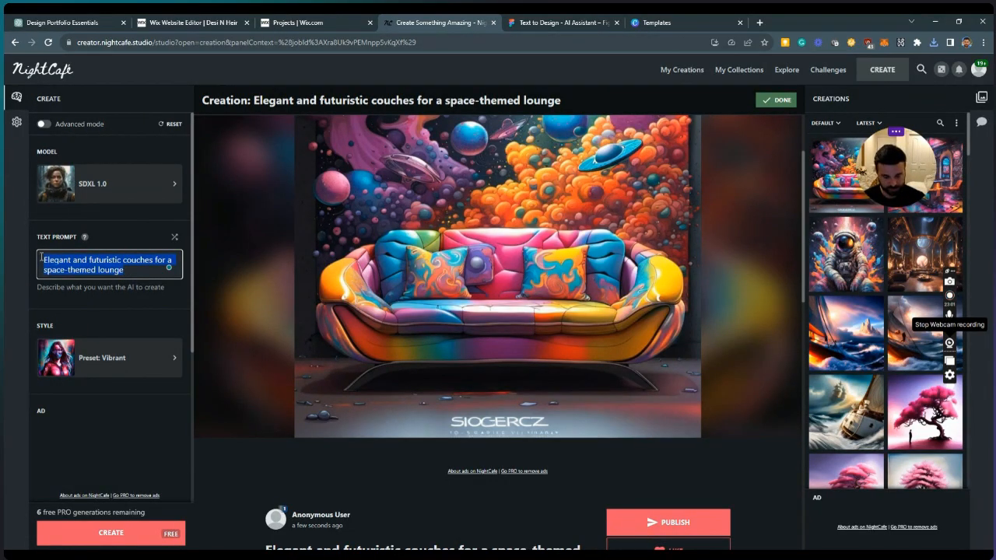
{"action": "left_click", "coordinate": [152, 265]}
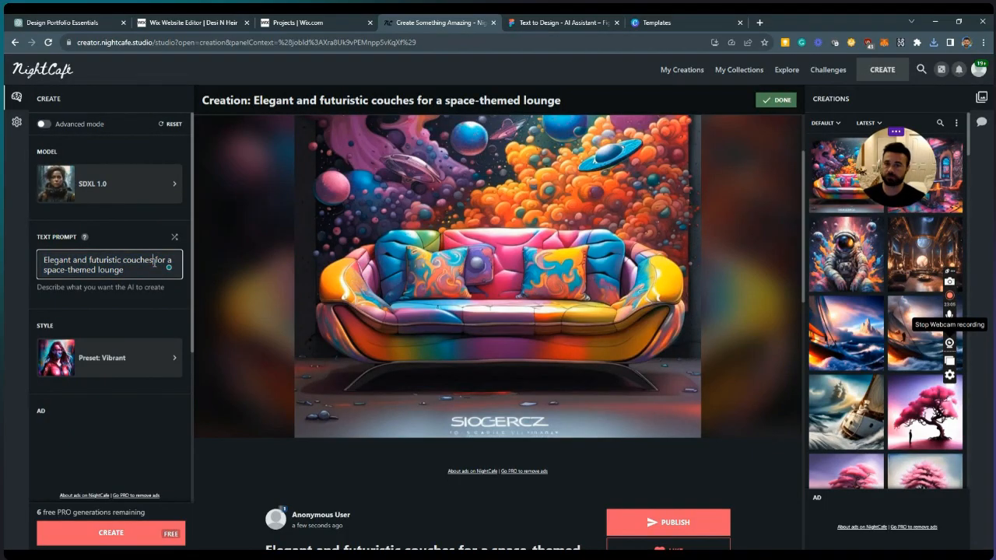
{"action": "left_click_drag", "start_coordinate": [154, 262], "coordinate": [123, 267]}
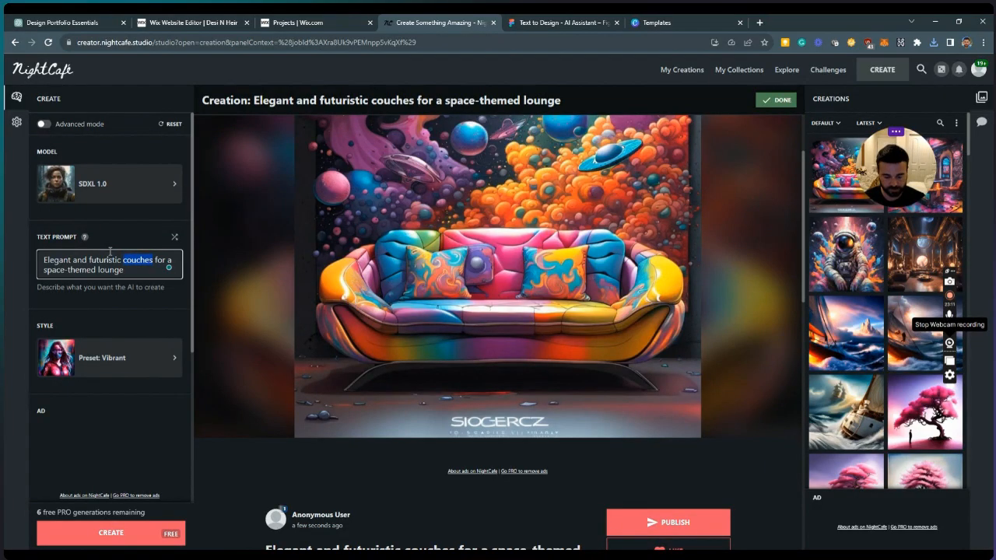
{"action": "type", "text": "uniforms"}
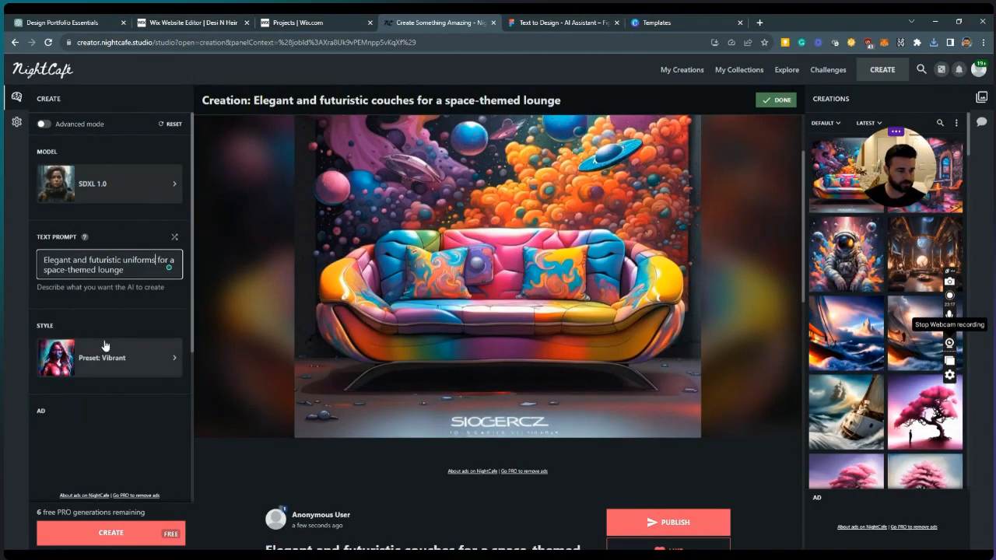
Generate the uniforms image with the Artistic Portrait preset style and download it
{"action": "scroll", "coordinate": [109, 350], "scroll_direction": "down", "scroll_amount": 2}
{"action": "scroll", "coordinate": [113, 358], "scroll_direction": "up", "scroll_amount": 2}
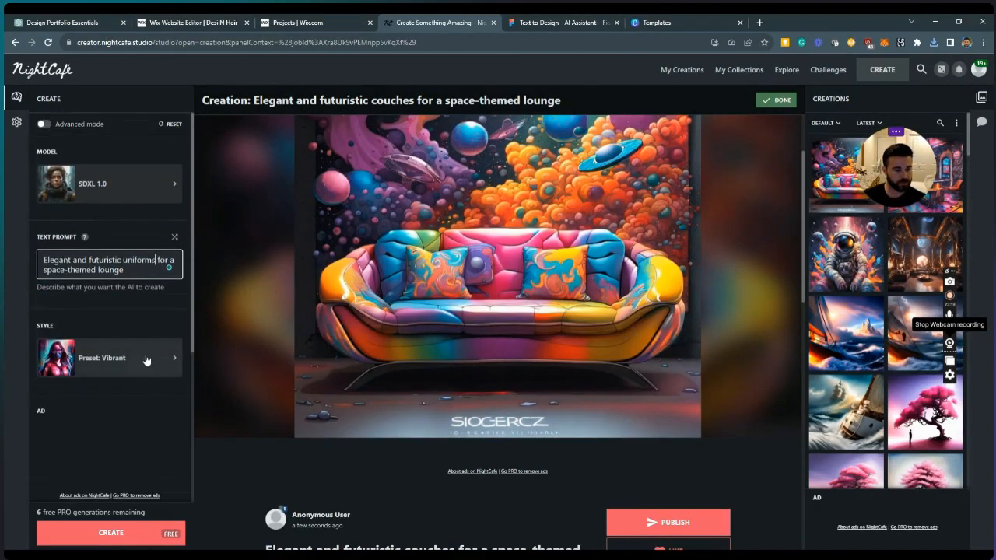
{"action": "left_click", "coordinate": [146, 360]}
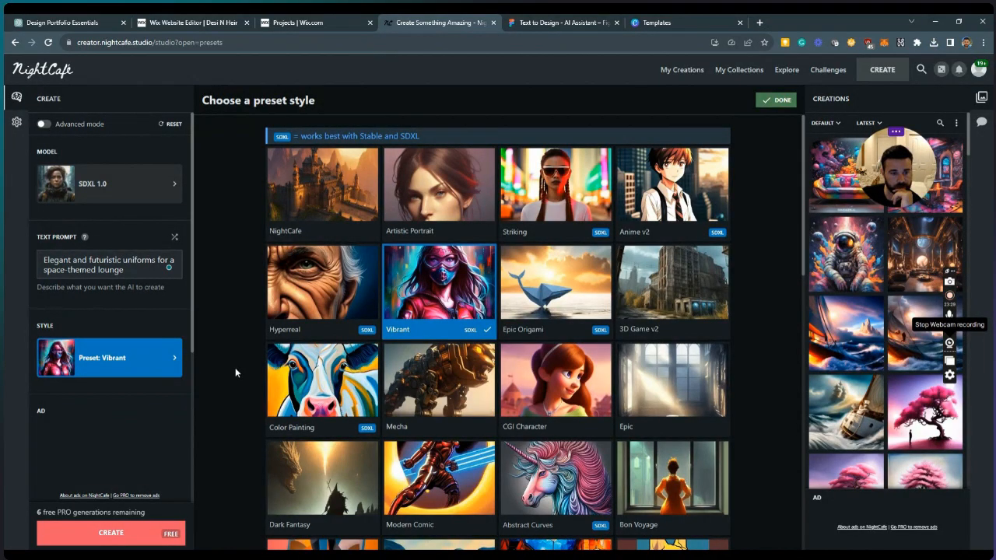
{"action": "scroll", "coordinate": [235, 367], "scroll_direction": "down", "scroll_amount": 3}
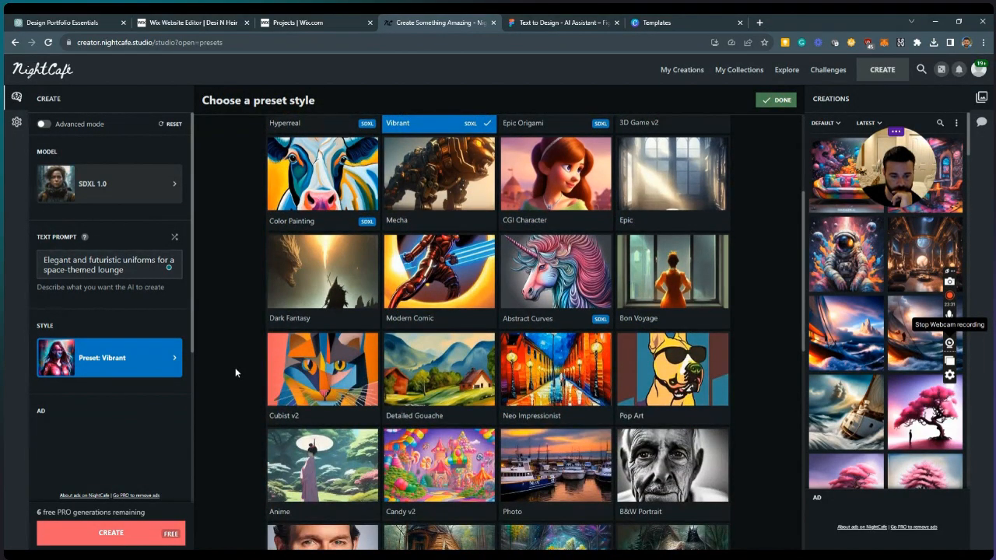
{"action": "scroll", "coordinate": [235, 367], "scroll_direction": "down", "scroll_amount": 3}
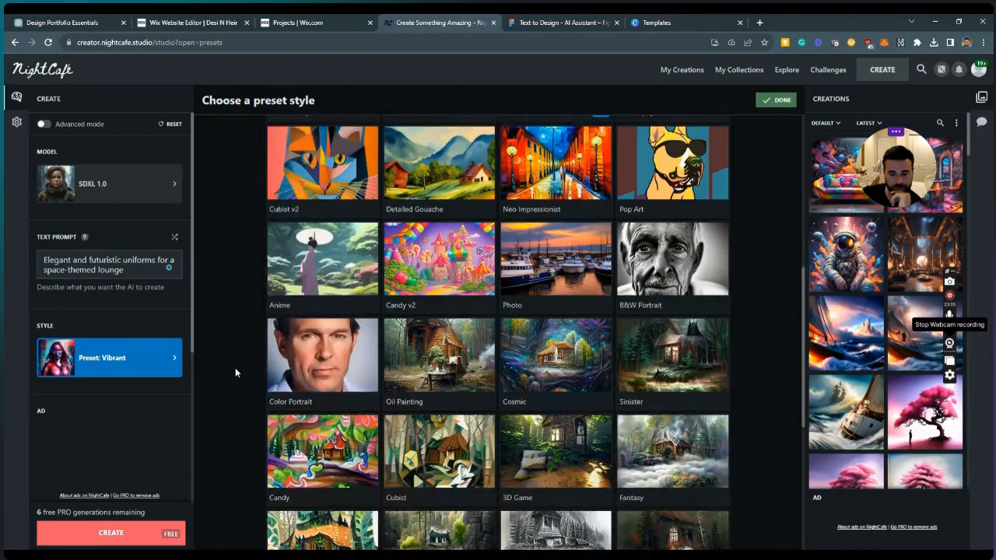
{"action": "scroll", "coordinate": [235, 368], "scroll_direction": "down", "scroll_amount": 2}
{"action": "scroll", "coordinate": [235, 367], "scroll_direction": "down", "scroll_amount": 2}
{"action": "scroll", "coordinate": [235, 372], "scroll_direction": "down", "scroll_amount": 2}
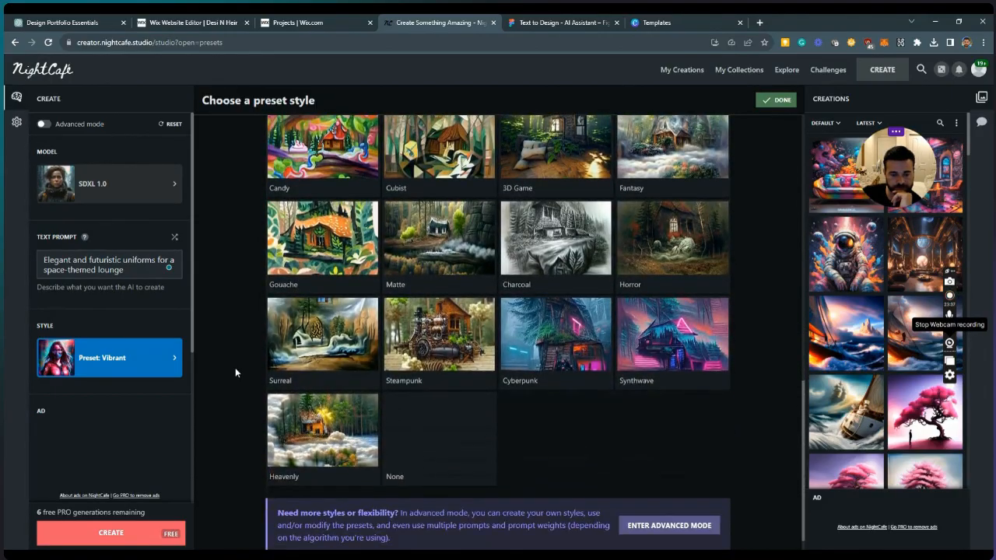
{"action": "scroll", "coordinate": [241, 369], "scroll_direction": "up", "scroll_amount": 9}
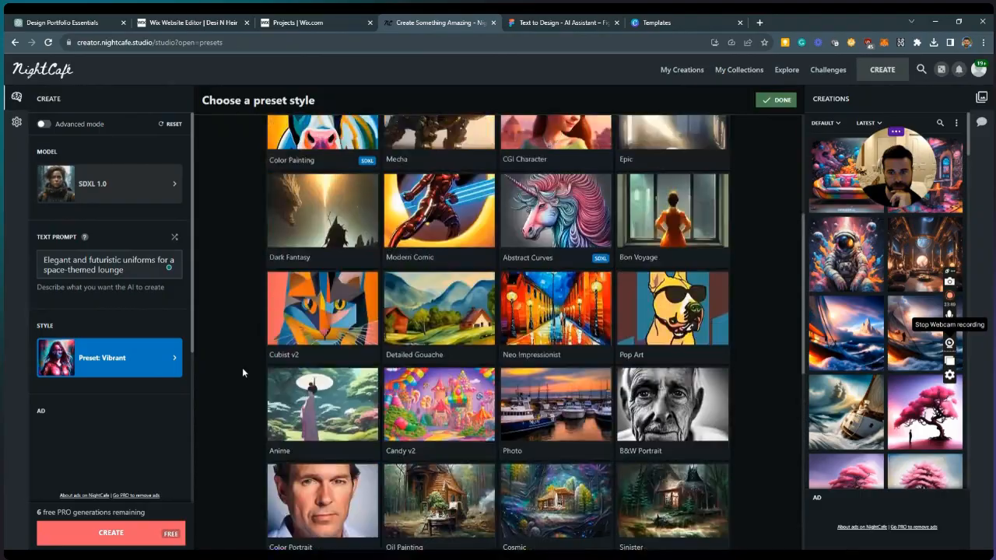
{"action": "scroll", "coordinate": [242, 372], "scroll_direction": "up", "scroll_amount": 2}
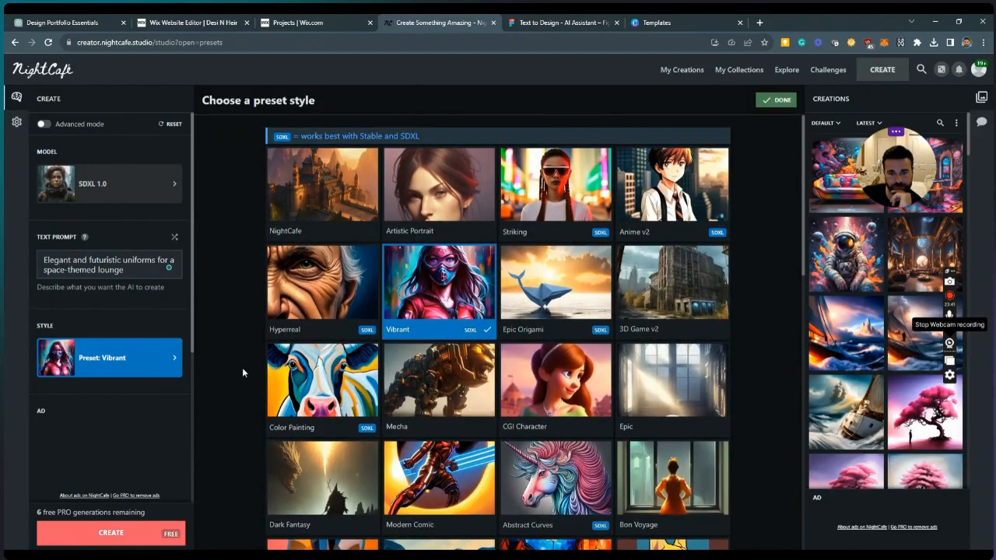
{"action": "left_click", "coordinate": [453, 204]}
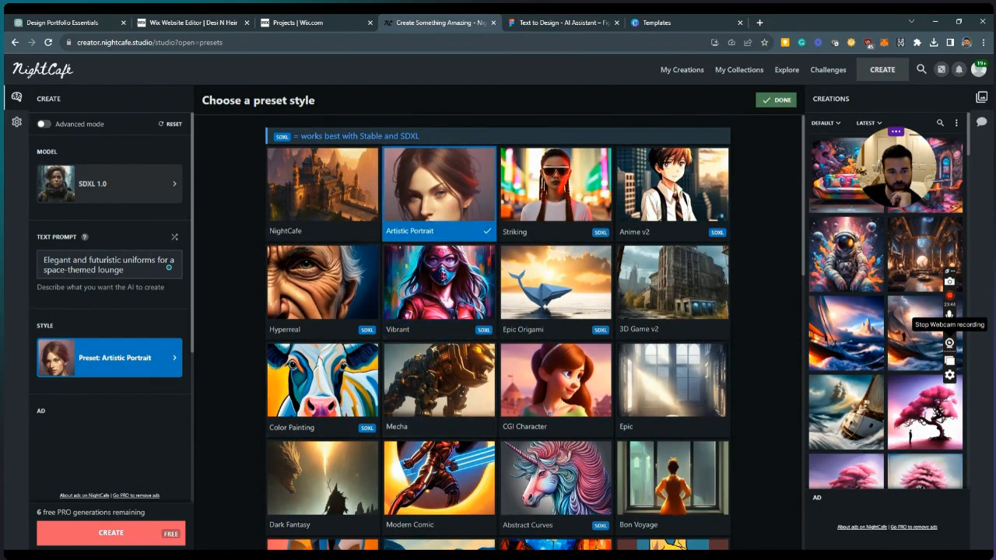
{"action": "left_click", "coordinate": [118, 537]}
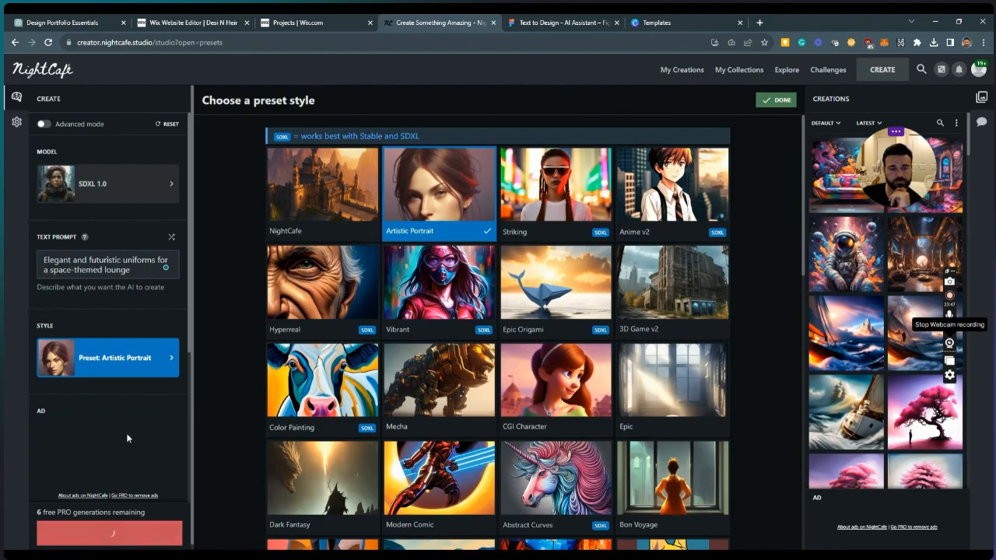
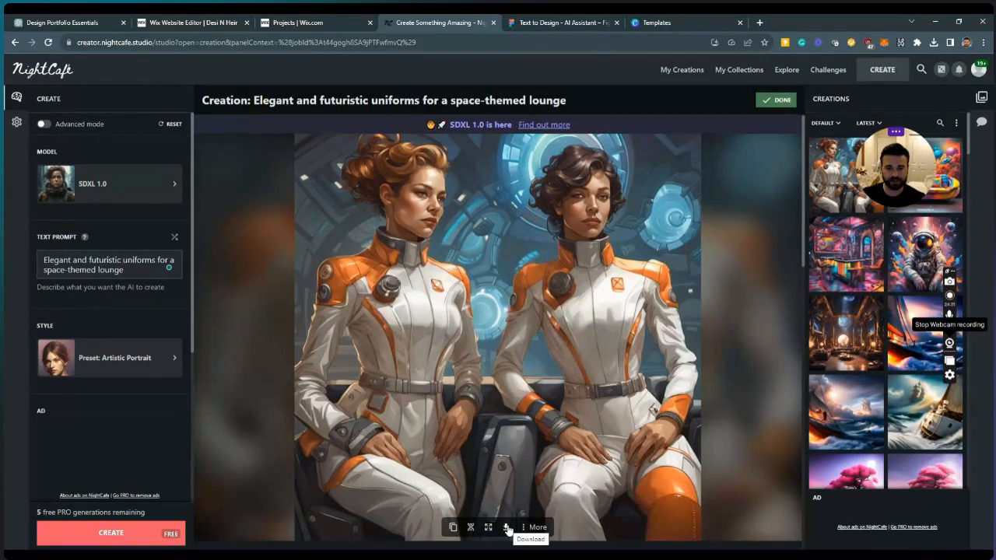
{"action": "left_click", "coordinate": [508, 528]}
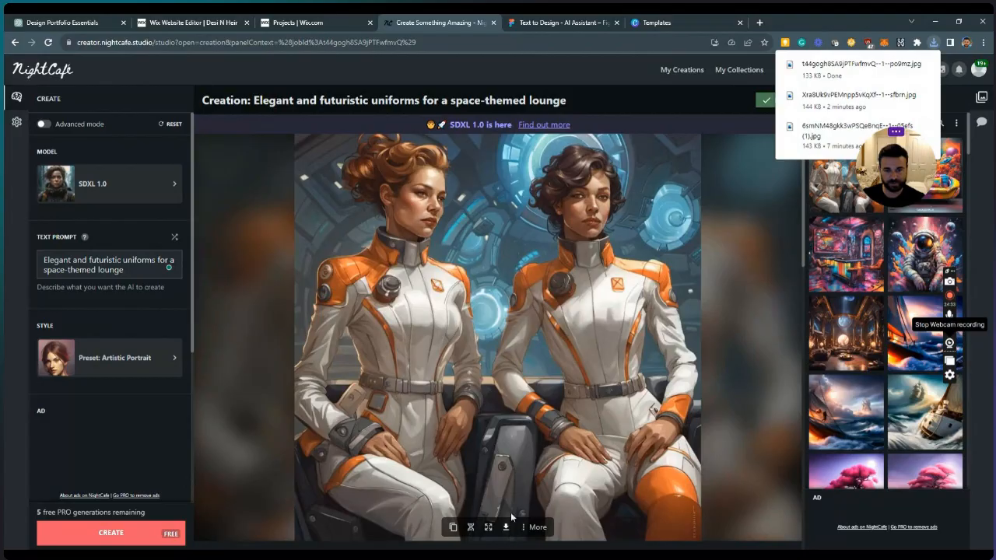
In the Wix dashboard, upload the newly downloaded uniforms image to the Elysium Products project media, then save and close the project
{"action": "left_click", "coordinate": [299, 25]}
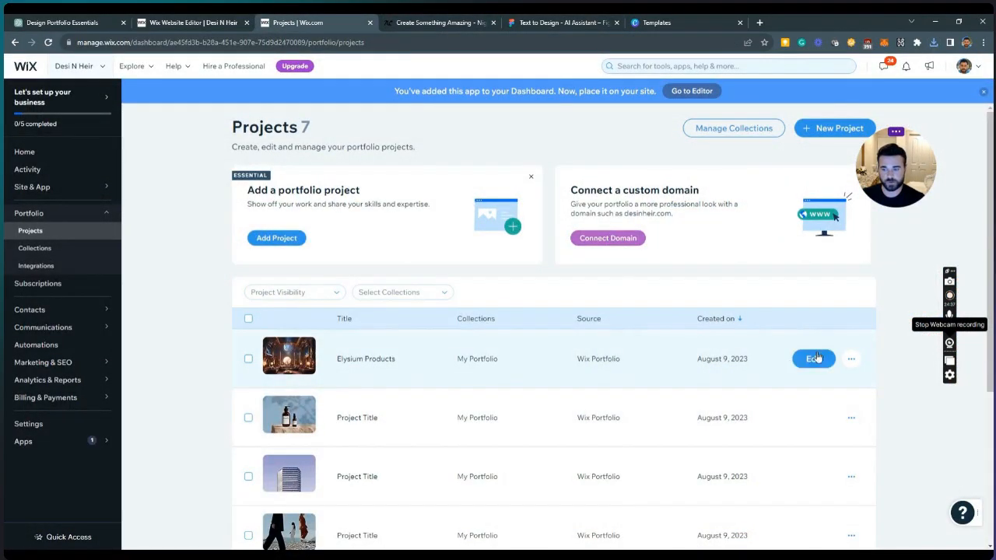
{"action": "left_click", "coordinate": [813, 360]}
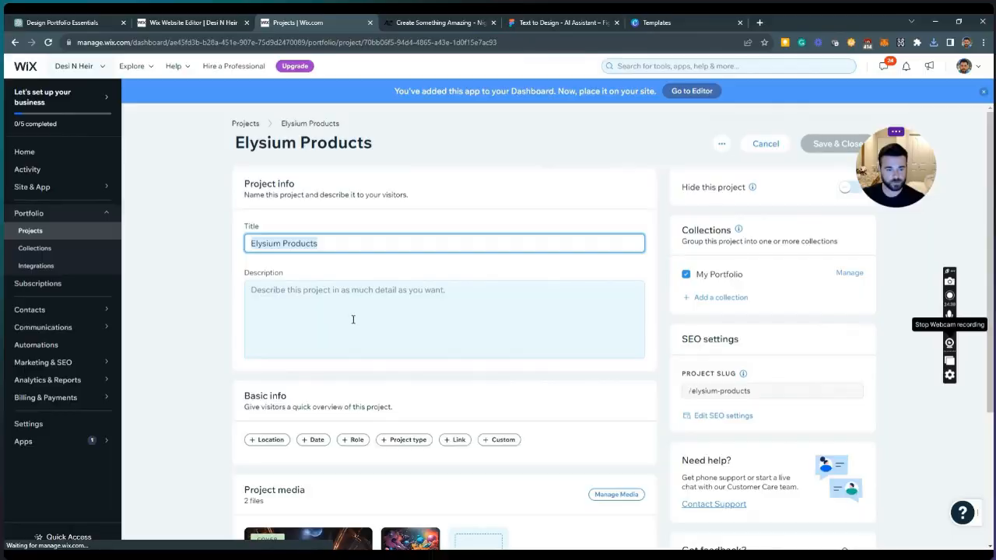
{"action": "scroll", "coordinate": [366, 327], "scroll_direction": "down", "scroll_amount": 1}
{"action": "scroll", "coordinate": [382, 337], "scroll_direction": "down", "scroll_amount": 2}
{"action": "left_click", "coordinate": [474, 369]}
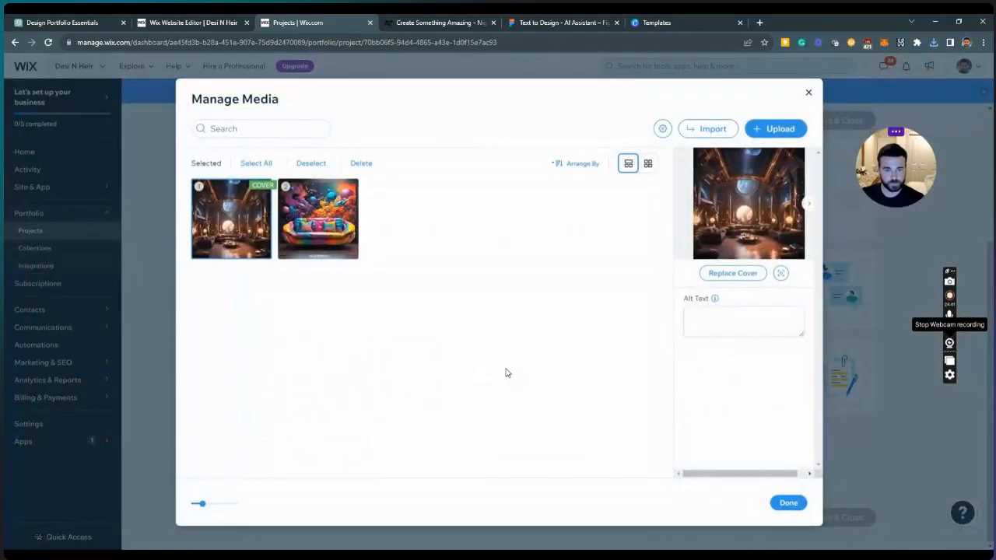
{"action": "left_click", "coordinate": [771, 128]}
{"action": "left_click", "coordinate": [151, 104]}
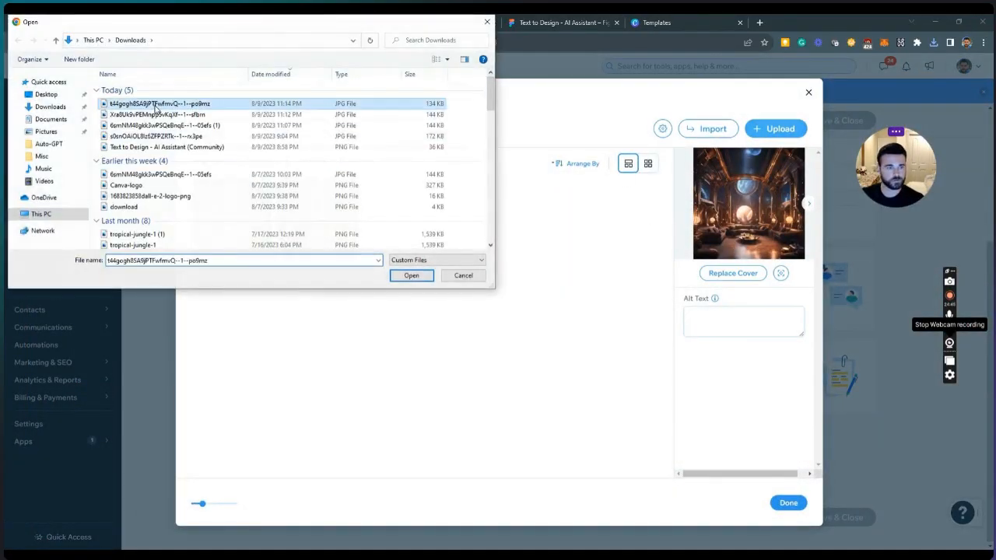
{"action": "left_click", "coordinate": [410, 273]}
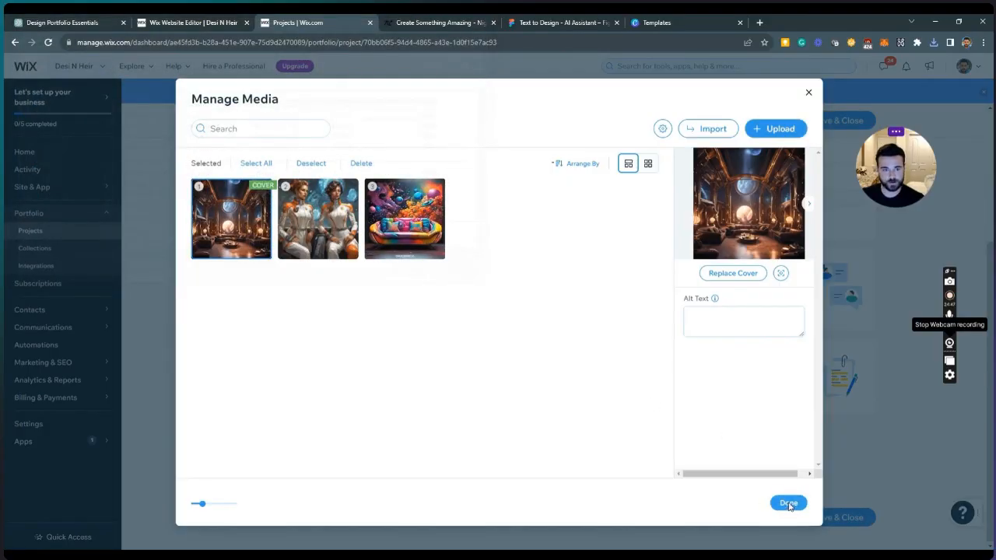
{"action": "left_click", "coordinate": [788, 502]}
{"action": "scroll", "coordinate": [682, 174], "scroll_direction": "up", "scroll_amount": 4}
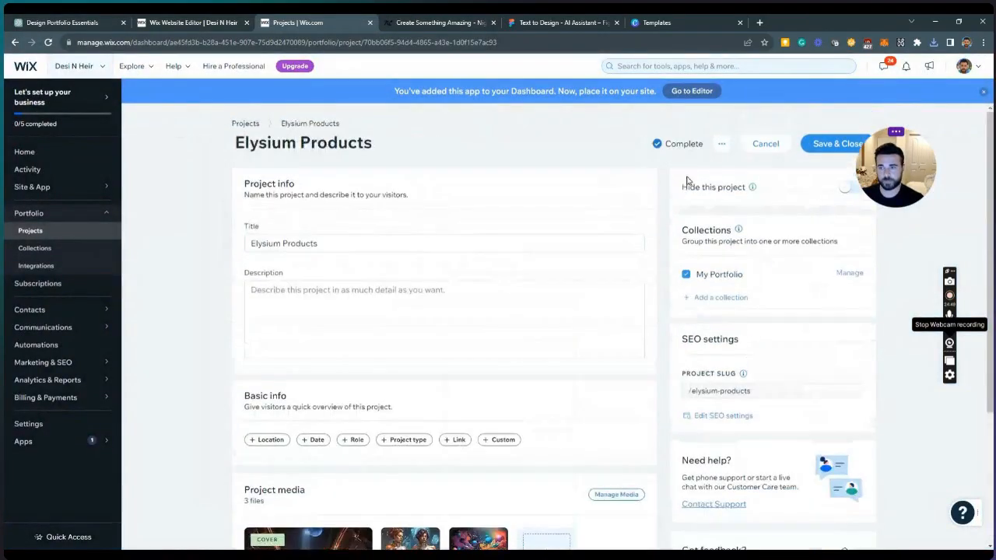
{"action": "left_click", "coordinate": [846, 151]}
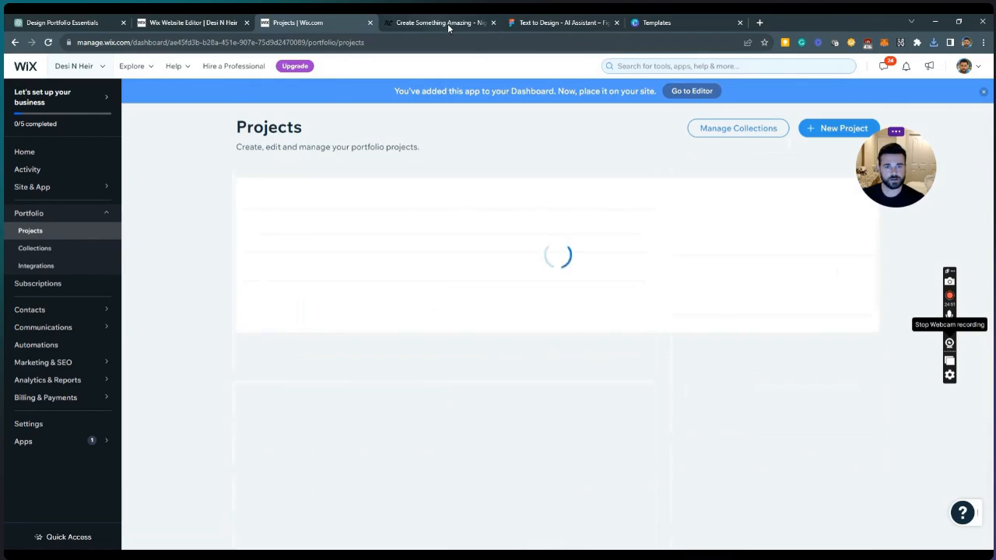
Back in NightCafe, replace the whole image prompt with "A space-themed cocktail glass"
{"action": "left_click", "coordinate": [458, 23]}
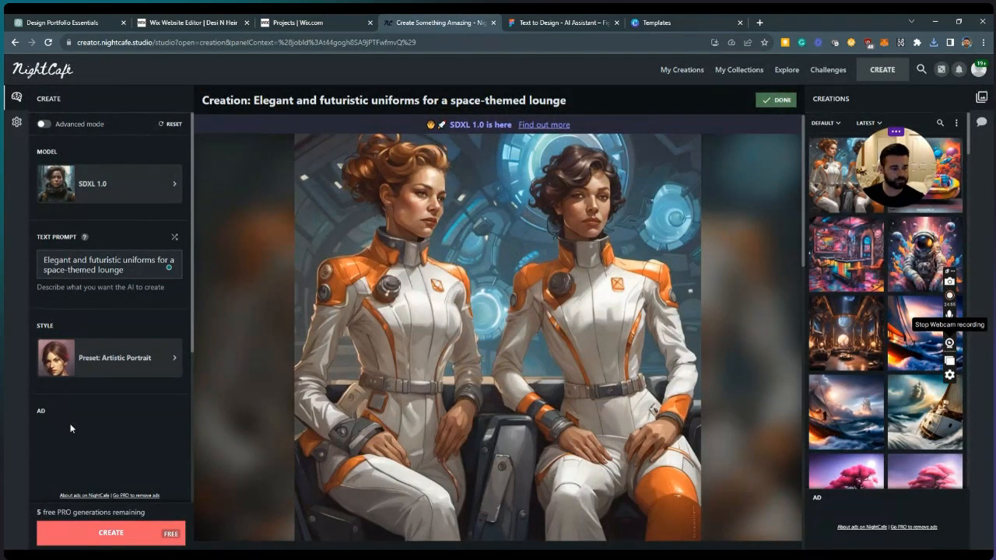
{"action": "left_click_drag", "start_coordinate": [147, 276], "coordinate": [41, 262]}
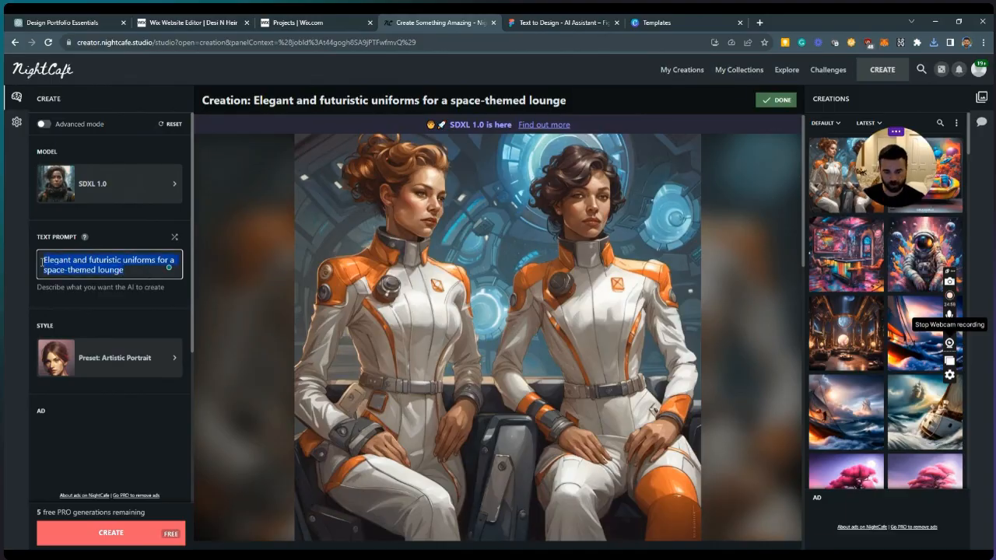
{"action": "key", "text": "BackSpace"}
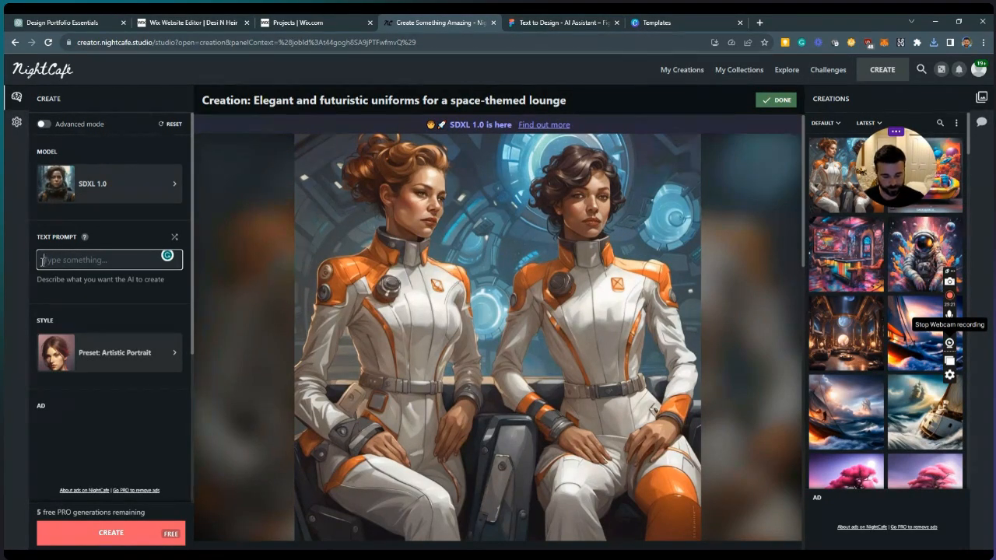
{"action": "type", "text": "A"}
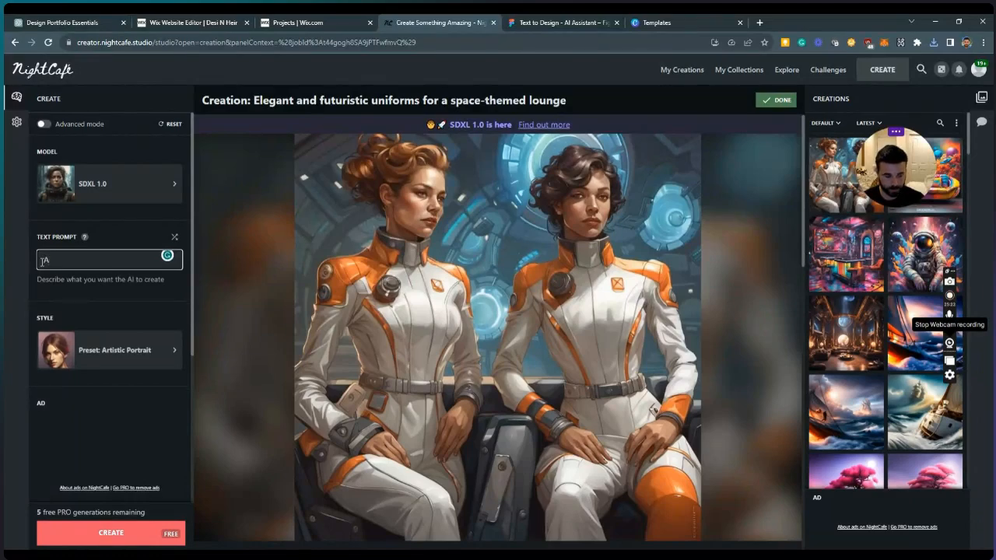
{"action": "type", "text": " spa"}
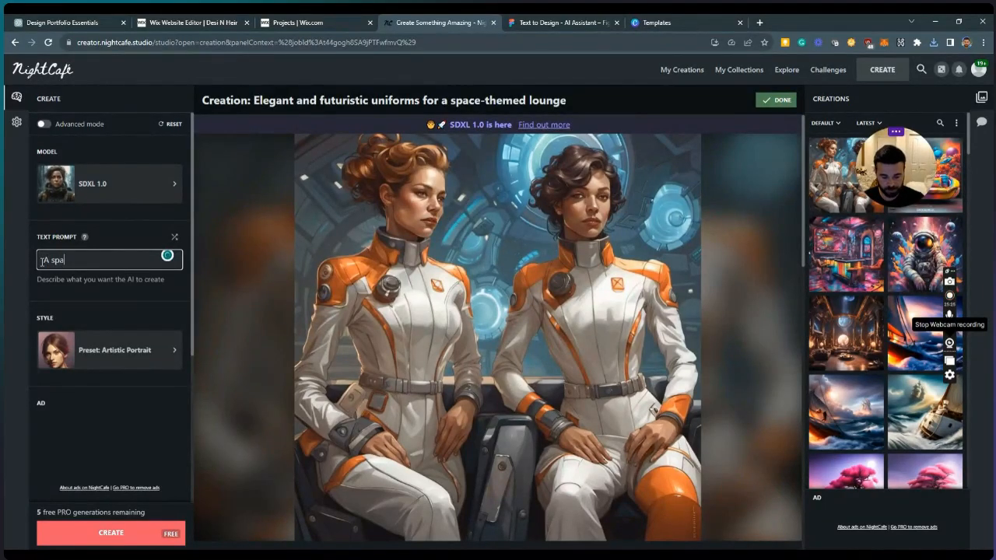
{"action": "type", "text": "ce-themed coctail glass"}
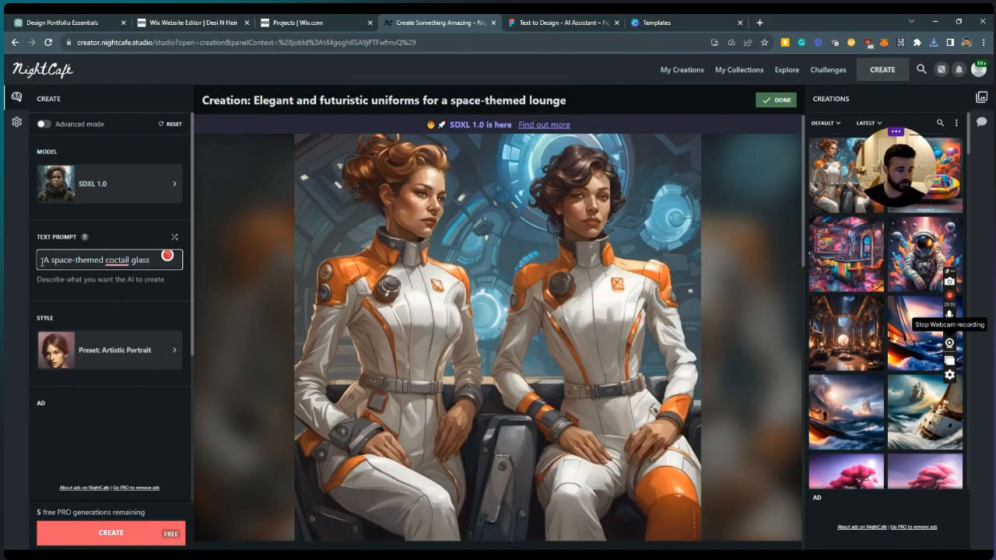
{"action": "right_click", "coordinate": [117, 262]}
{"action": "left_click", "coordinate": [127, 294]}
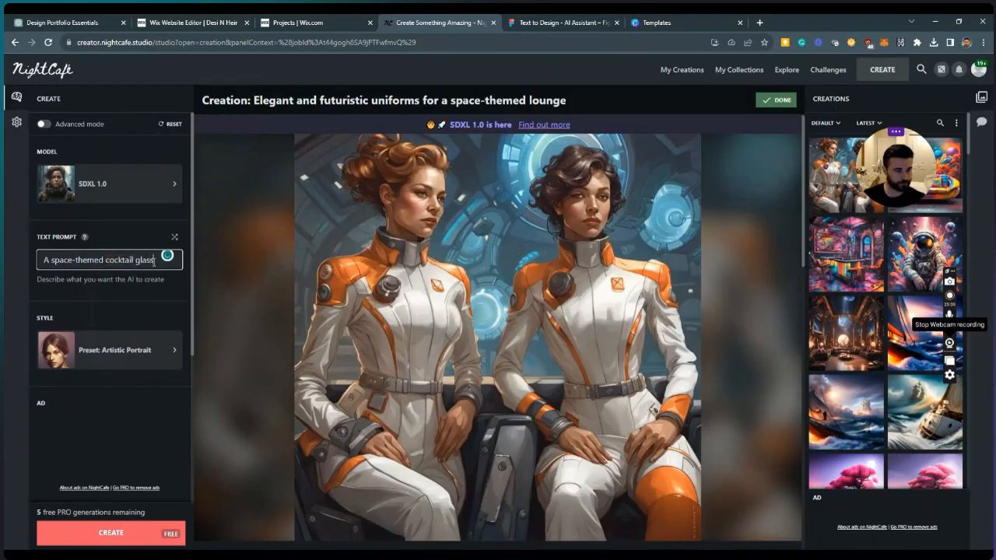
Generate the cocktail glass image with the Hyperreal preset style and download it
{"action": "left_click", "coordinate": [126, 349]}
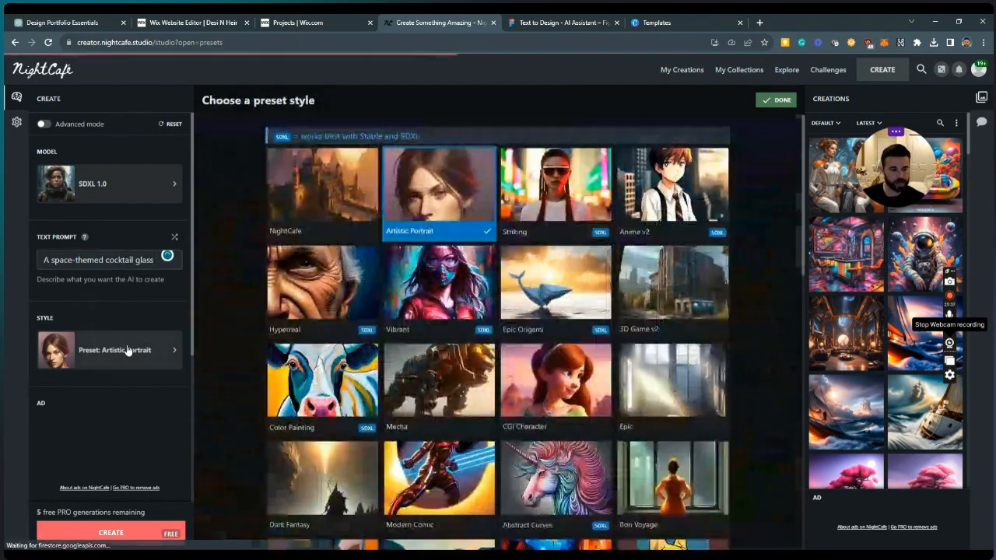
{"action": "left_click", "coordinate": [345, 291]}
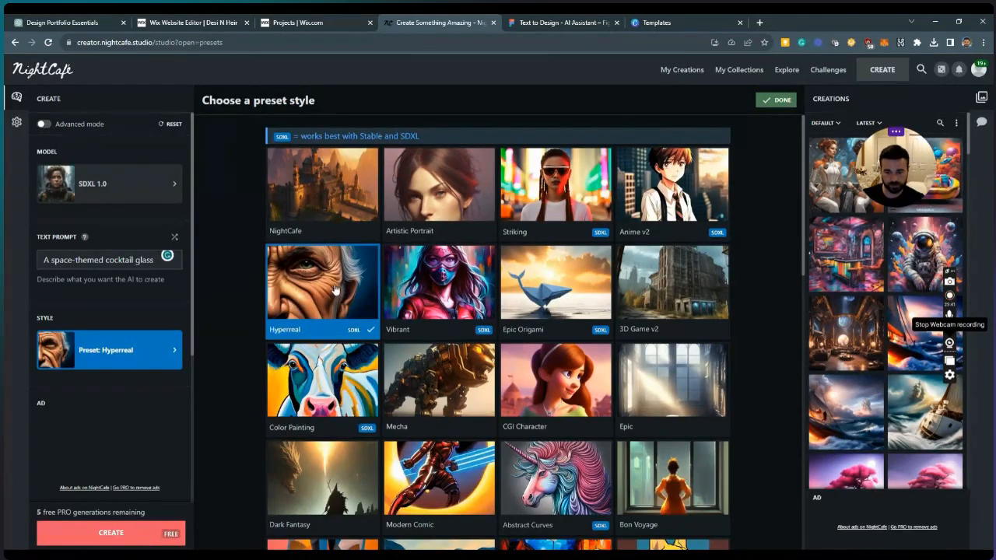
{"action": "scroll", "coordinate": [327, 342], "scroll_direction": "down", "scroll_amount": 2}
{"action": "scroll", "coordinate": [270, 391], "scroll_direction": "up", "scroll_amount": 2}
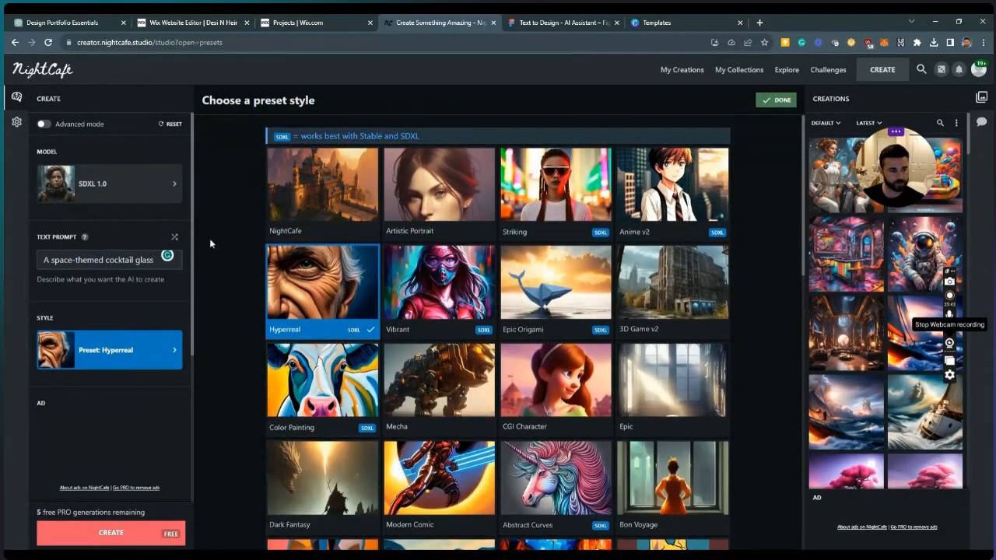
{"action": "left_click", "coordinate": [117, 533]}
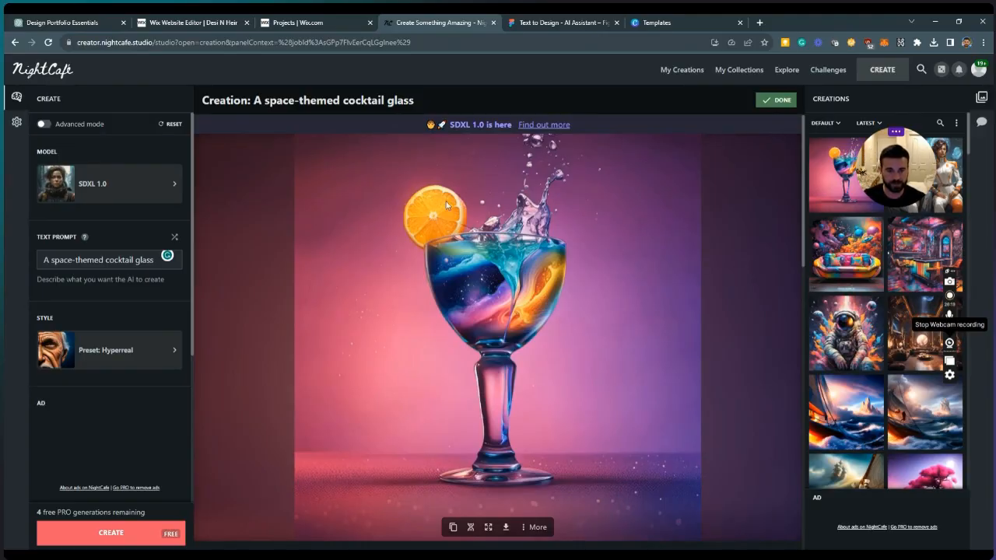
{"action": "left_click", "coordinate": [507, 527]}
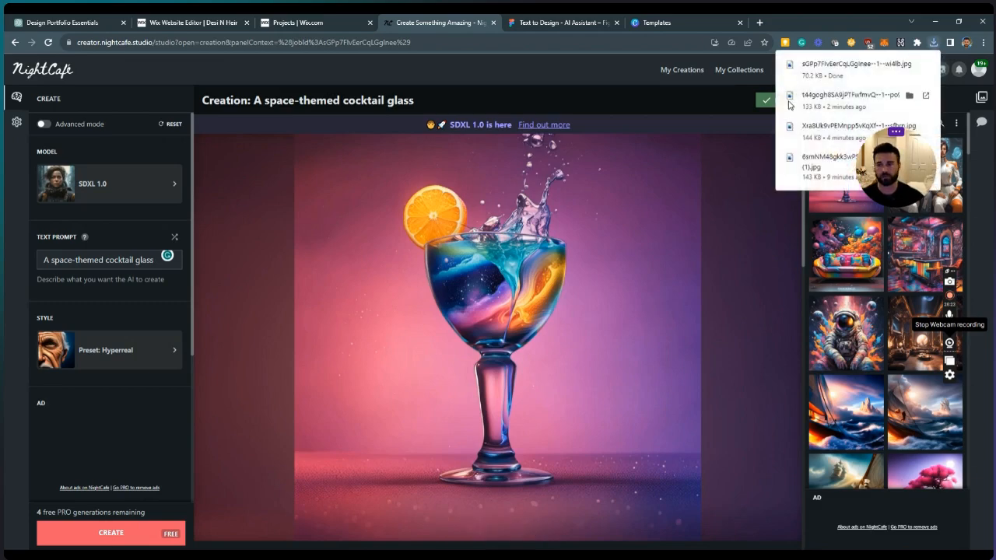
In the Wix dashboard, upload the newly downloaded cocktail glass image to the Elysium Products project media, then save and close the project
{"action": "left_click", "coordinate": [312, 22]}
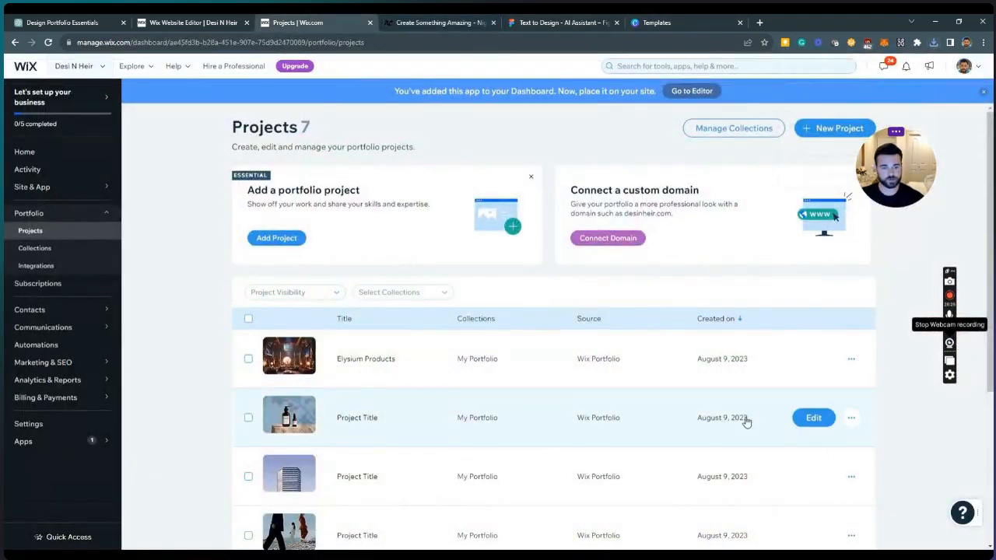
{"action": "left_click", "coordinate": [813, 360]}
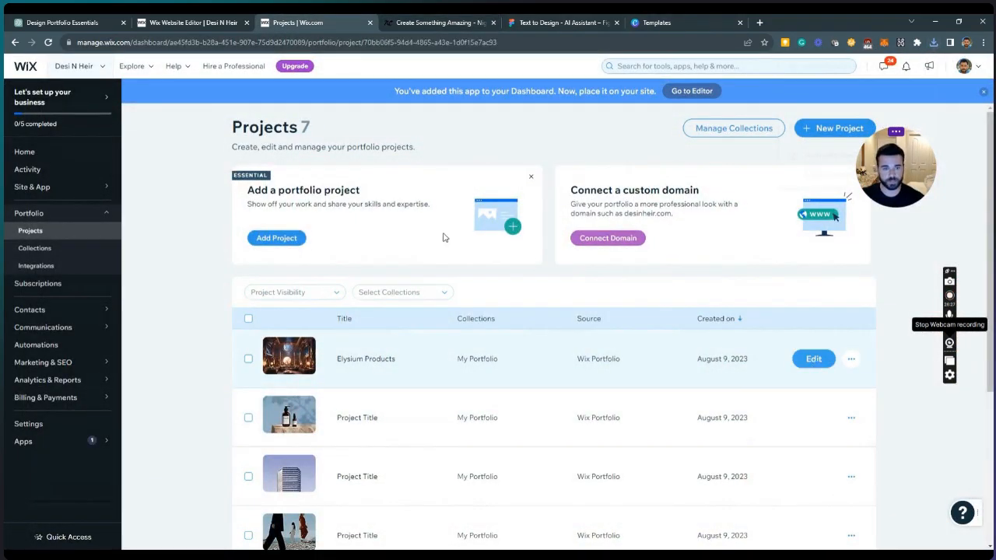
{"action": "scroll", "coordinate": [467, 362], "scroll_direction": "down", "scroll_amount": 3}
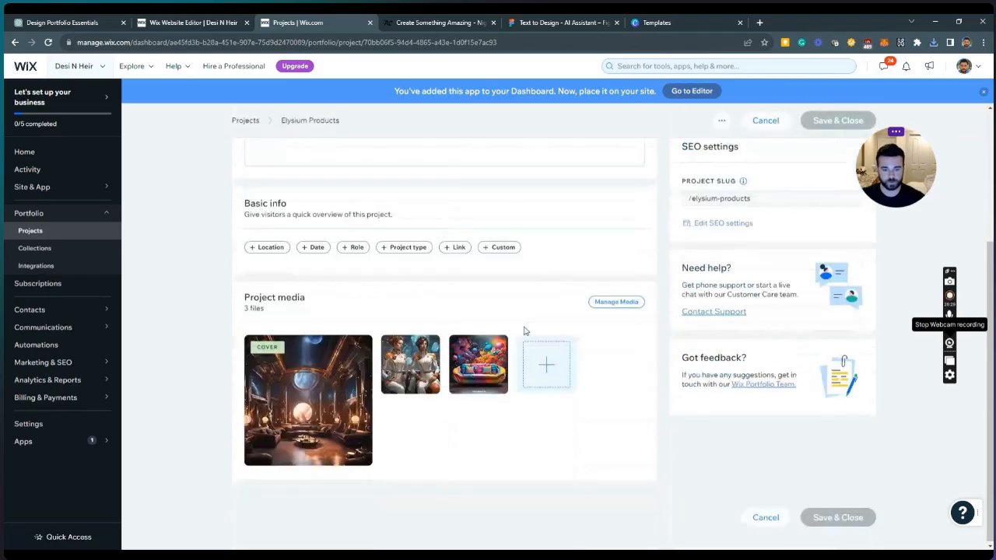
{"action": "left_click", "coordinate": [539, 363]}
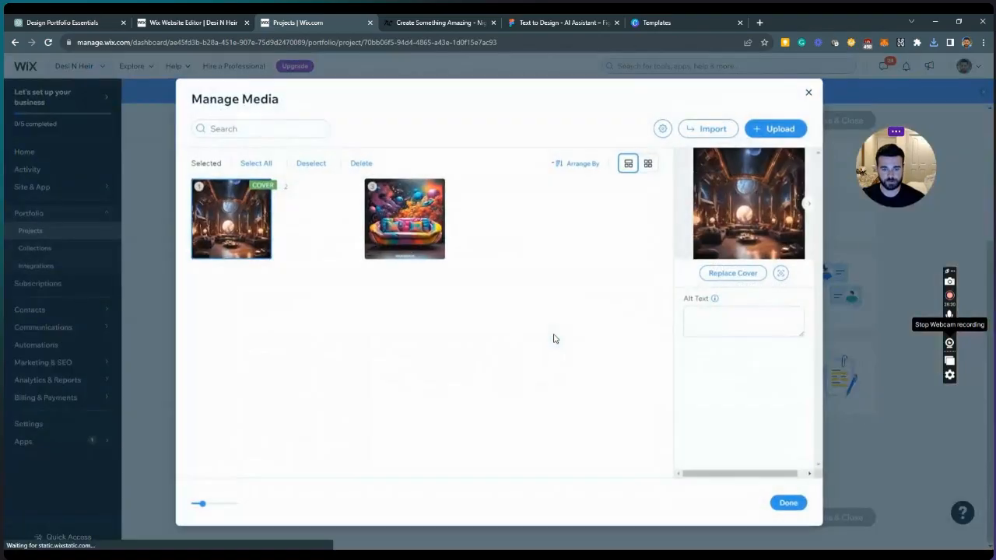
{"action": "left_click", "coordinate": [774, 129]}
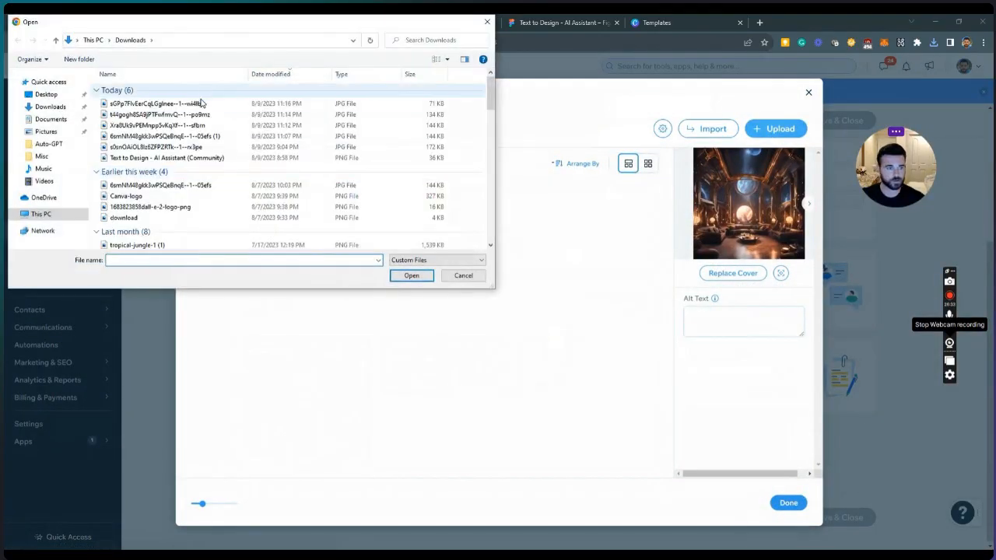
{"action": "left_click", "coordinate": [410, 277]}
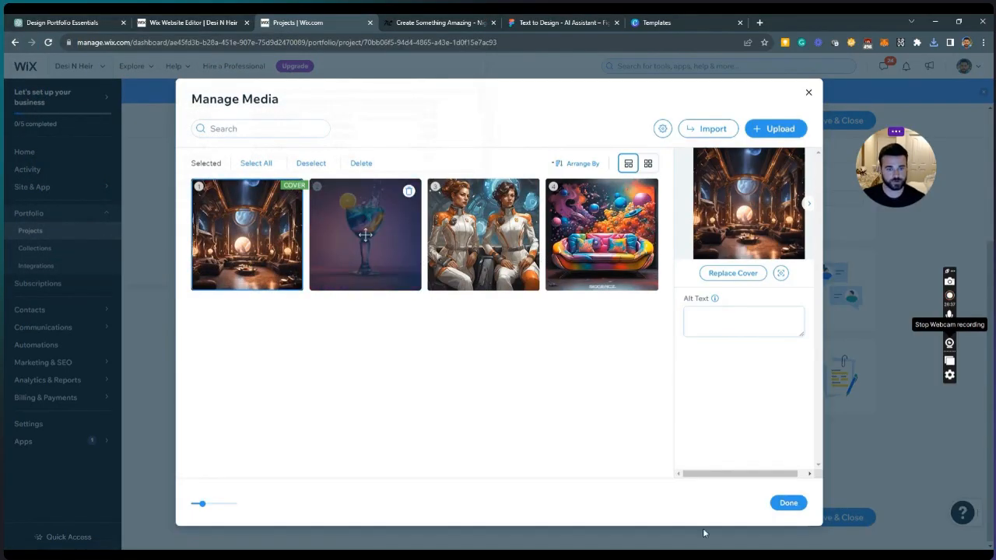
{"action": "left_click", "coordinate": [785, 504]}
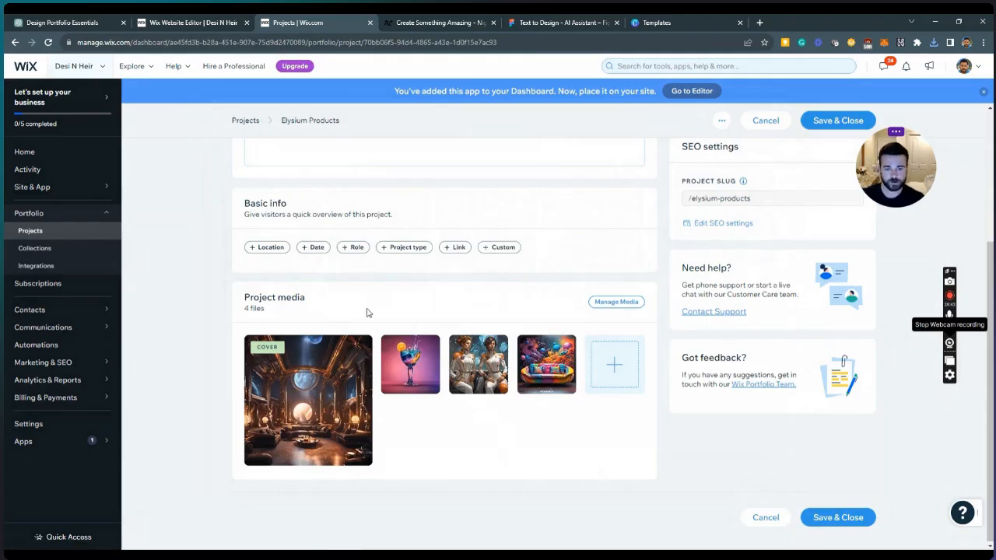
{"action": "scroll", "coordinate": [368, 312], "scroll_direction": "up", "scroll_amount": 5}
{"action": "left_click", "coordinate": [825, 146]}
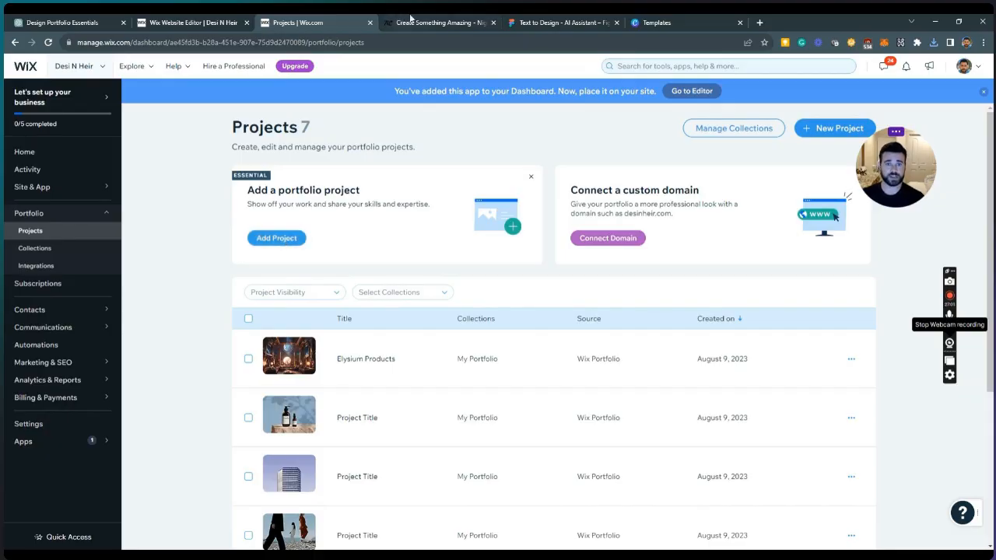
Add a portfolio project titled "Elysium UI/UX", leaving its description, basic info and media empty
{"action": "left_click", "coordinate": [274, 239]}
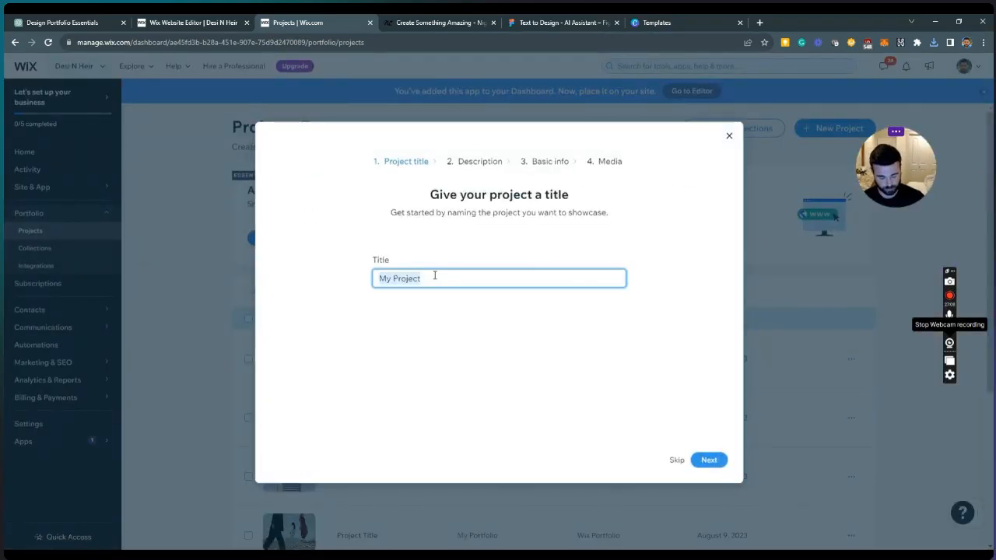
{"action": "type", "text": "U"}
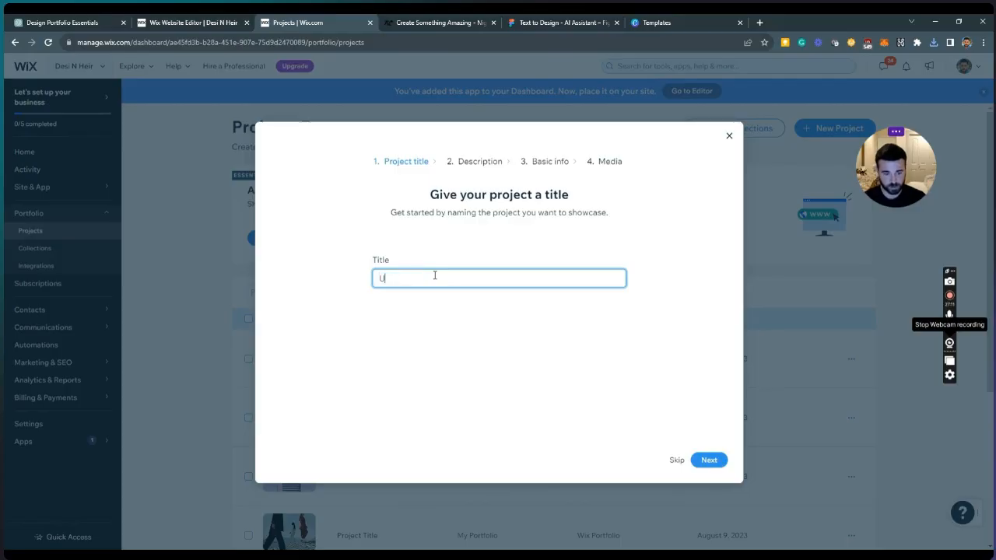
{"action": "key", "text": "BackSpace"}
{"action": "type", "text": "Elysium UI"}
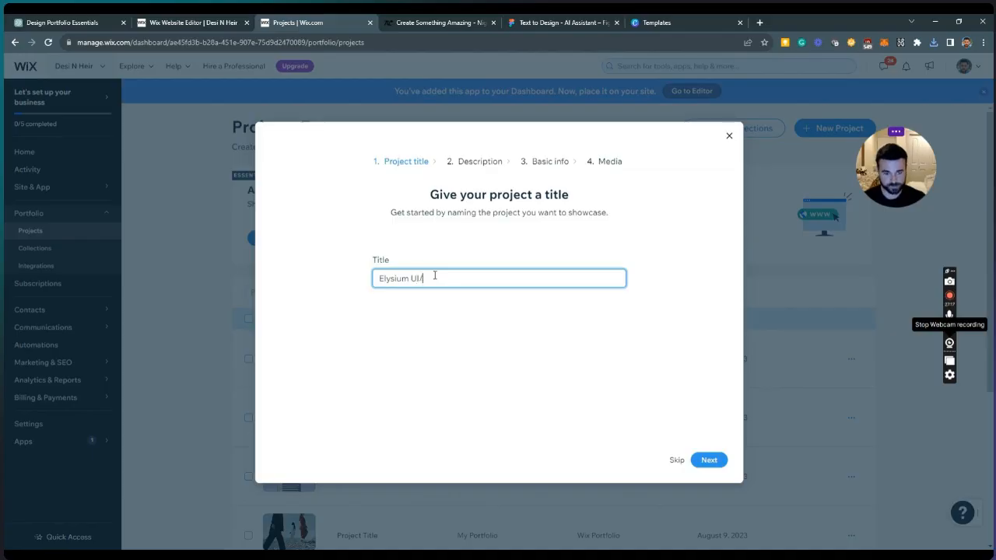
{"action": "type", "text": "/UX"}
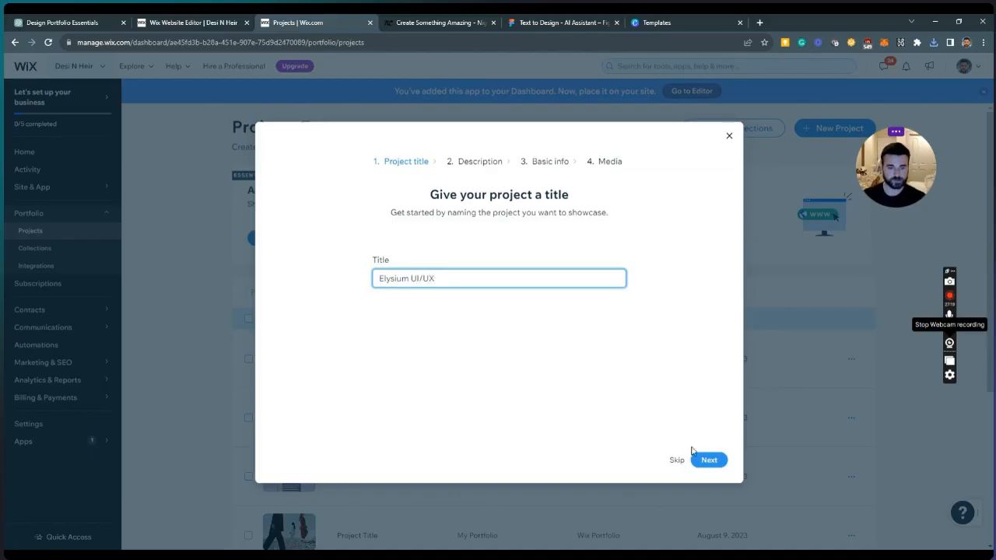
{"action": "left_click", "coordinate": [714, 461]}
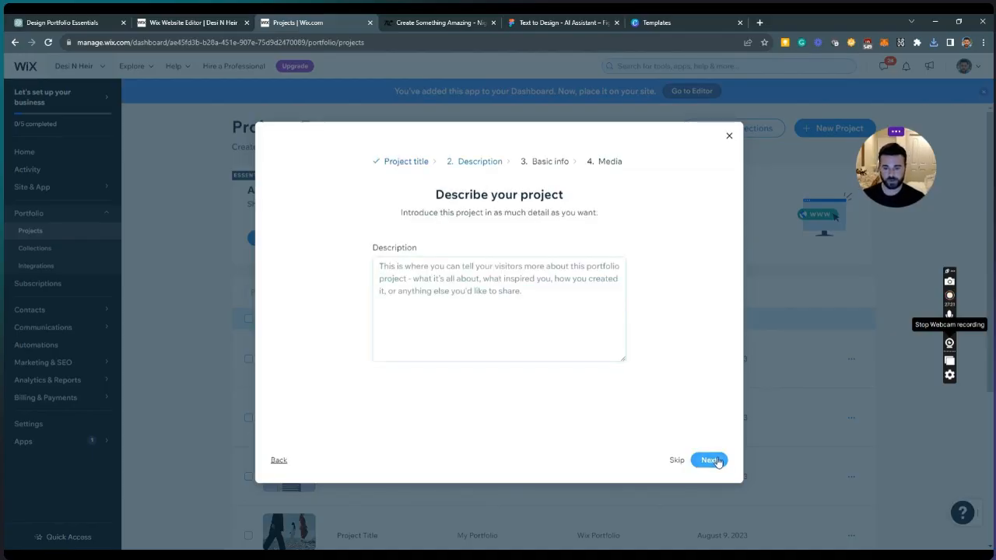
{"action": "left_click", "coordinate": [714, 460]}
{"action": "left_click", "coordinate": [715, 460]}
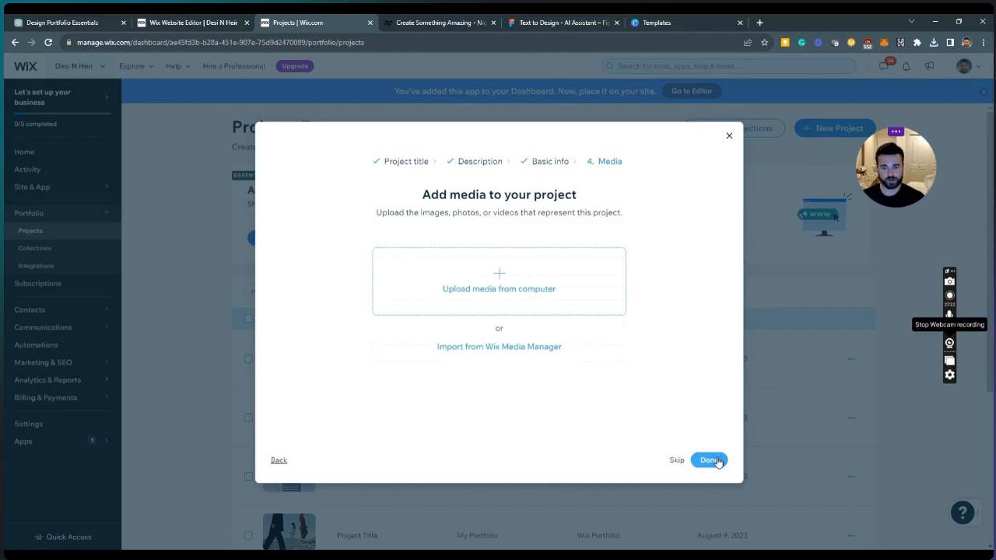
{"action": "left_click", "coordinate": [709, 459]}
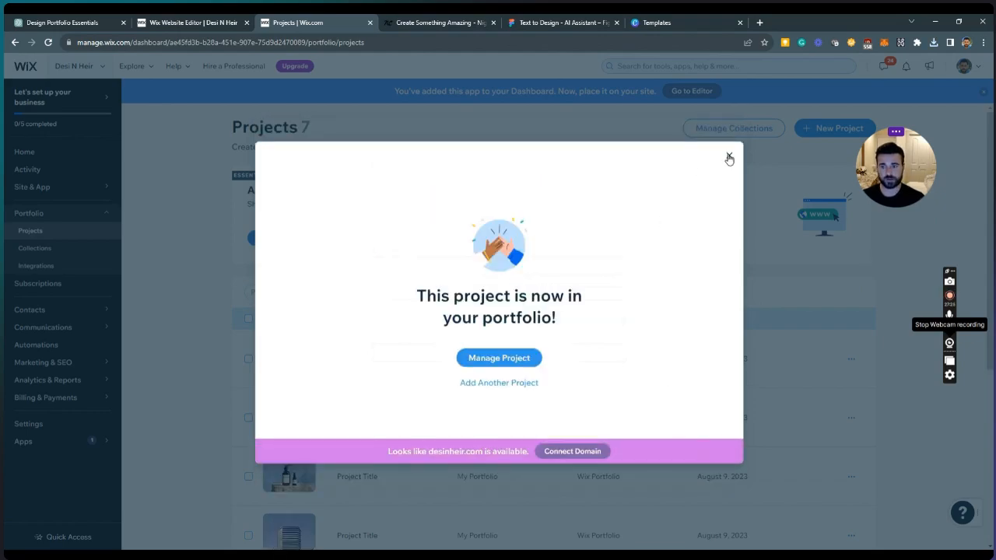
{"action": "left_click", "coordinate": [729, 159]}
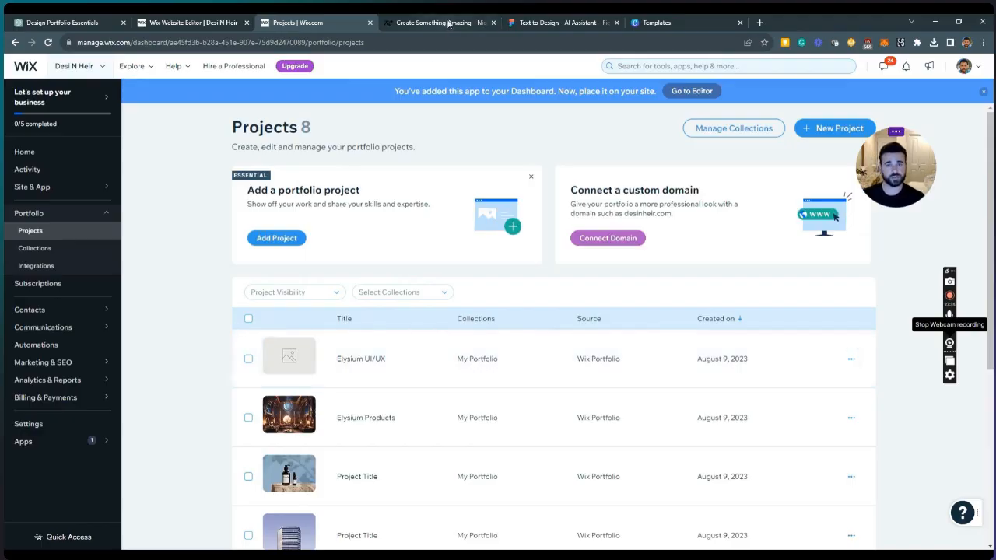
Switch to the Text to Design file in Figma and run the Wireframe Designer plugin
{"action": "left_click", "coordinate": [537, 25]}
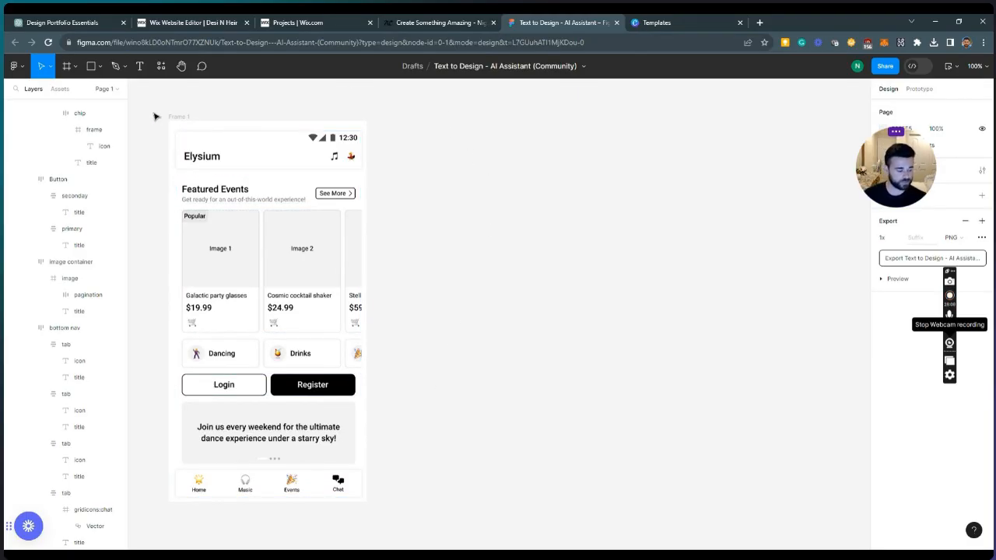
{"action": "left_click", "coordinate": [14, 66]}
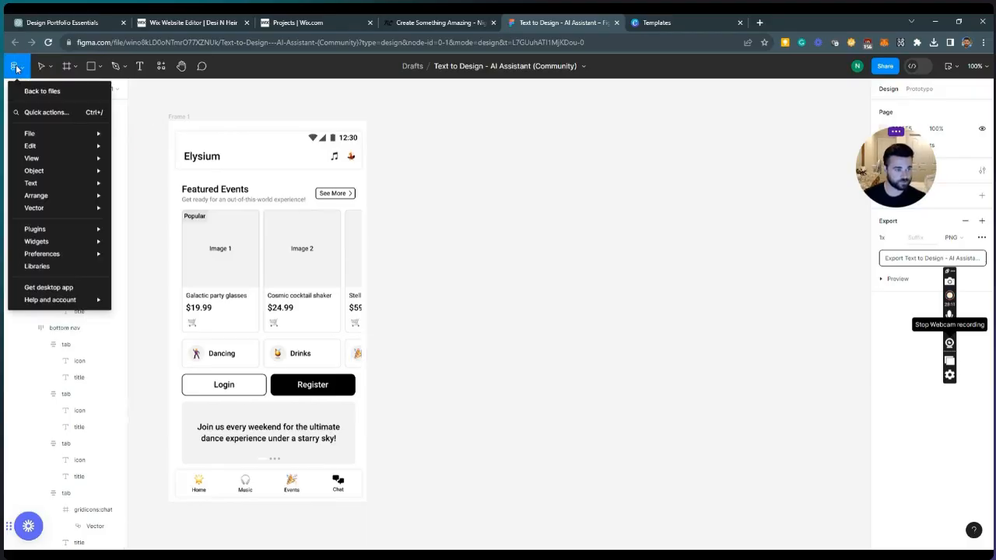
{"action": "mouse_move", "coordinate": [88, 228]}
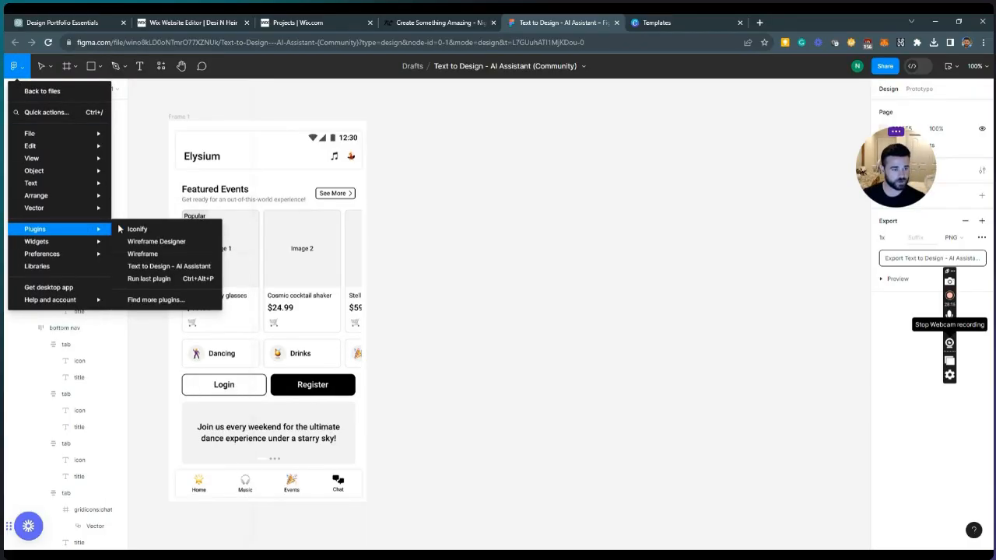
{"action": "left_click", "coordinate": [203, 300]}
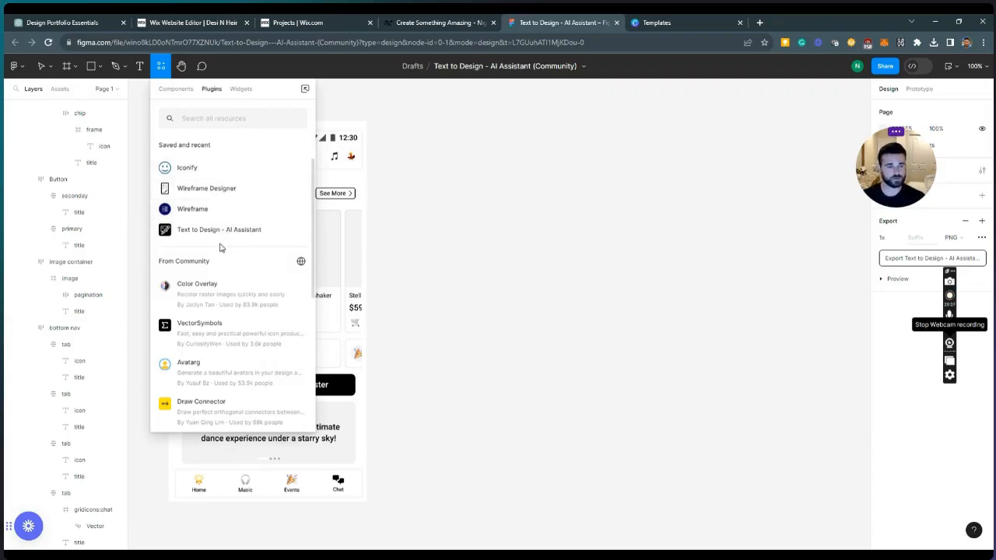
{"action": "left_click", "coordinate": [228, 197]}
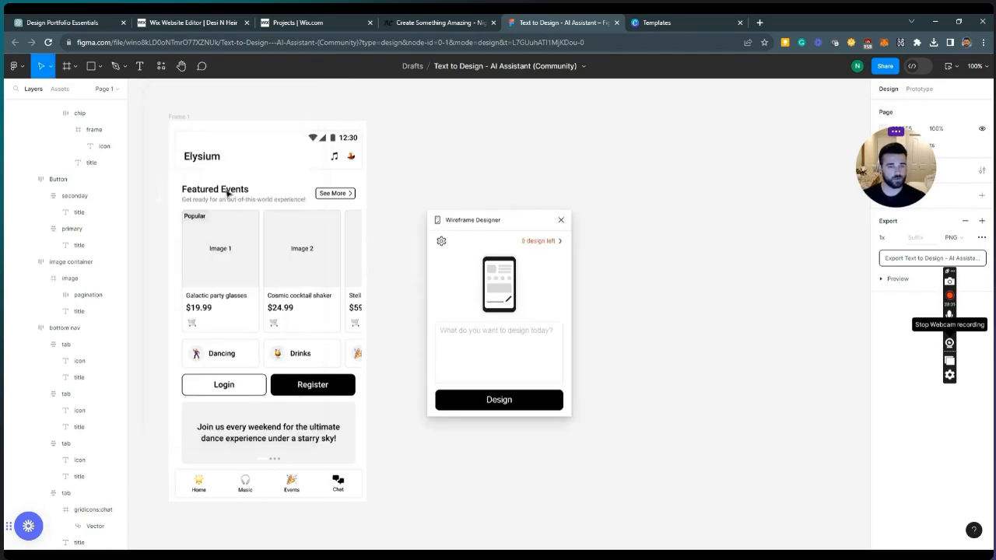
Generate a wireframe from the prompt "A chat page for a space-themed app"
{"action": "left_click", "coordinate": [494, 338]}
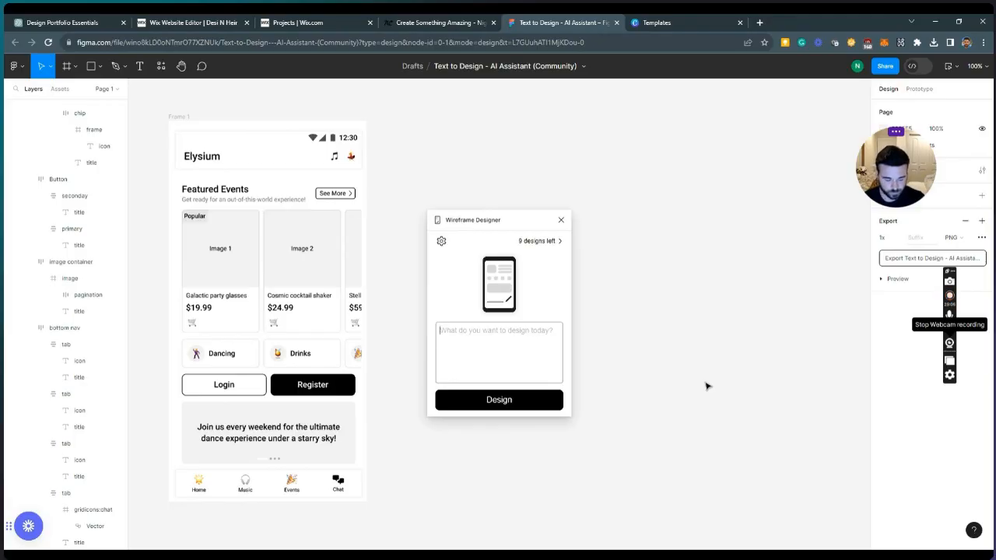
{"action": "type", "text": "A chat"}
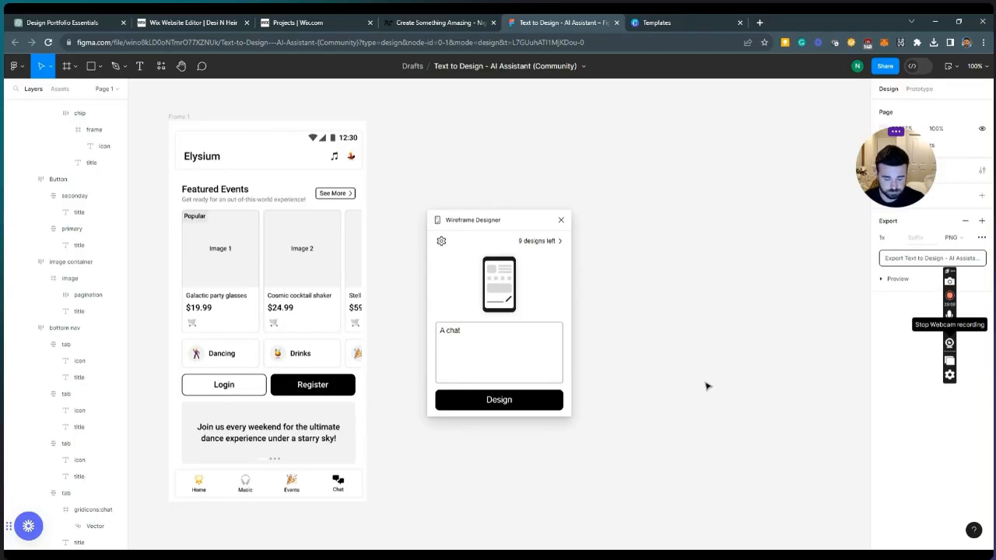
{"action": "type", "text": " page for"}
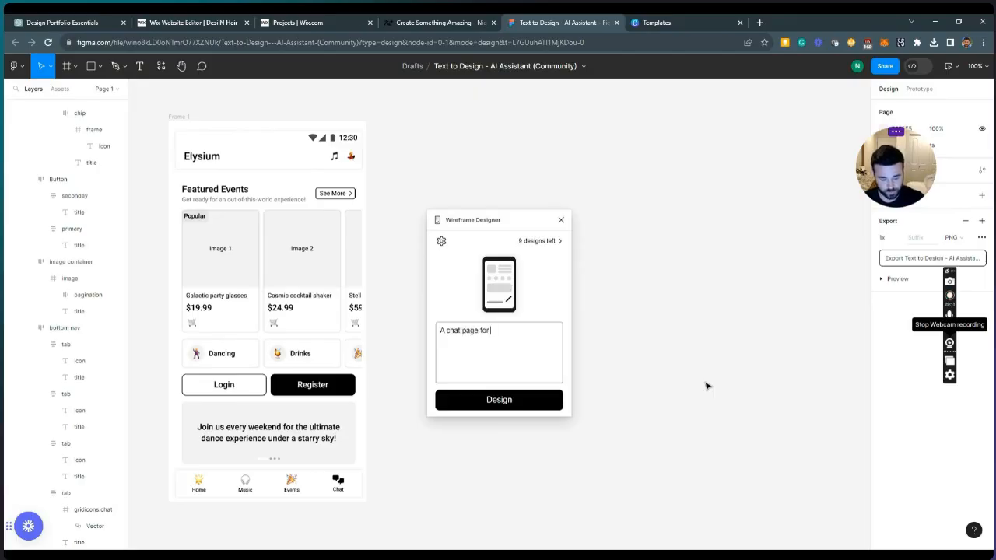
{"action": "type", "text": " a space-themed"}
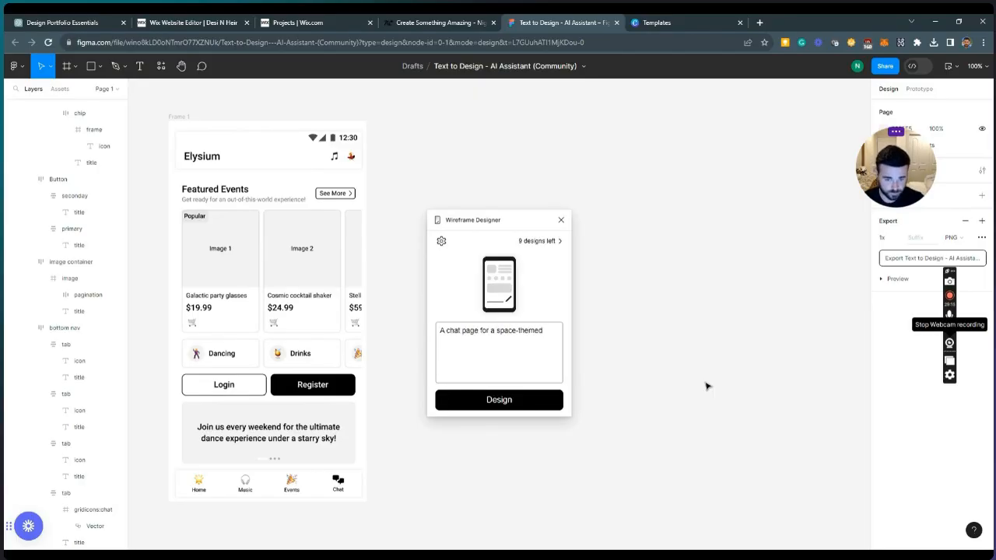
{"action": "type", "text": " app"}
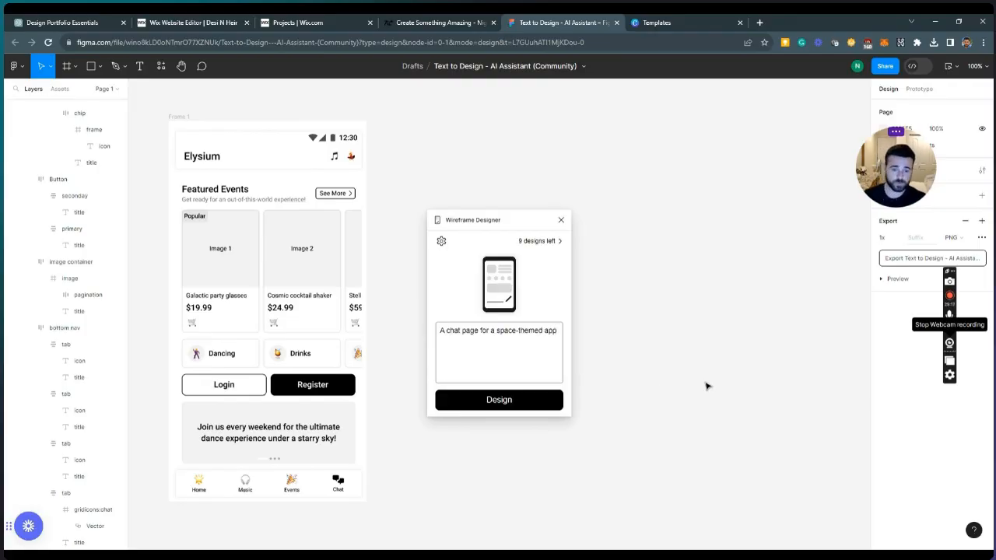
{"action": "left_click", "coordinate": [539, 405]}
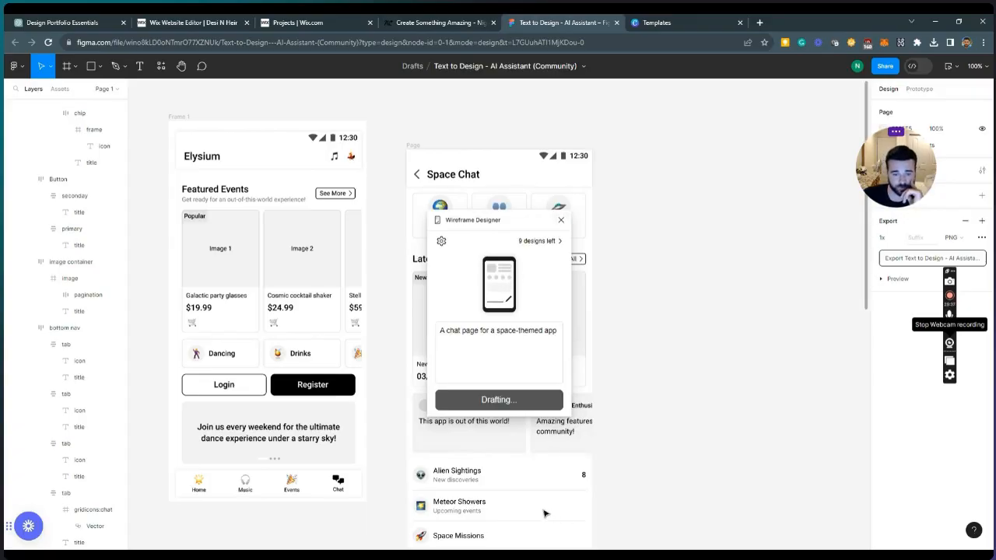
Examine the generated Space Chat page beside the Elysium frame, closing the Wireframe Designer plugin so the whole layout can be inspected
{"action": "scroll", "coordinate": [544, 513], "scroll_direction": "down", "scroll_amount": 5}
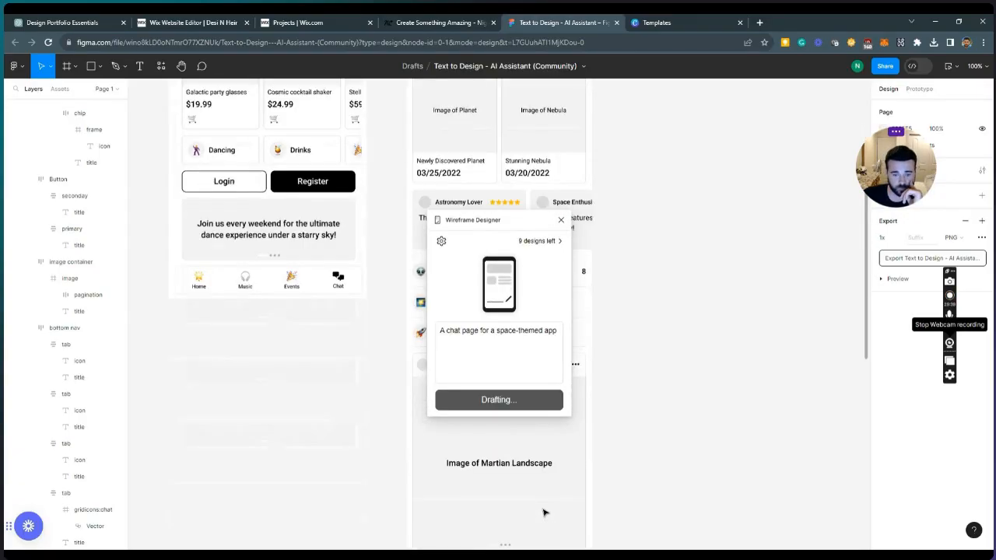
{"action": "scroll", "coordinate": [544, 513], "scroll_direction": "down", "scroll_amount": 2}
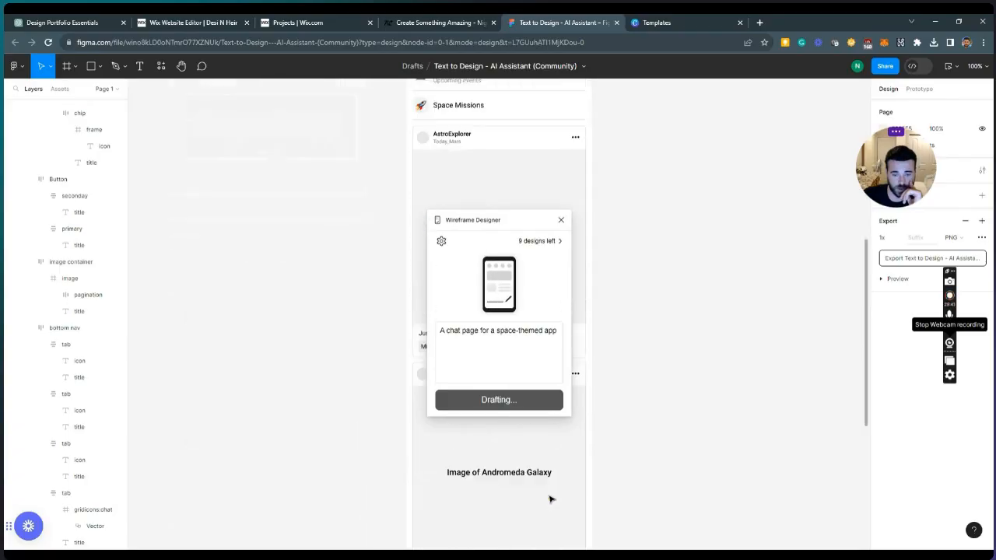
{"action": "scroll", "coordinate": [554, 501], "scroll_direction": "up", "scroll_amount": 10}
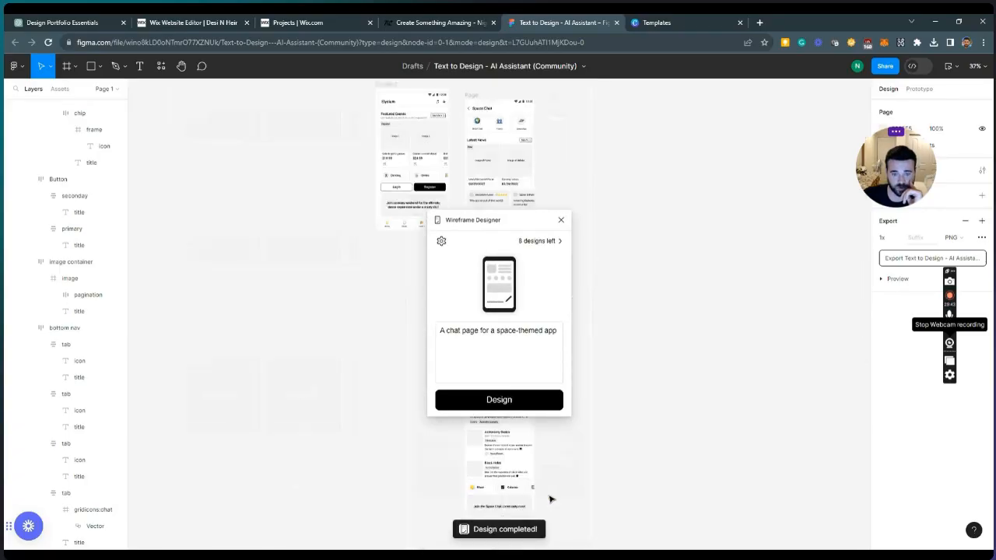
{"action": "scroll", "coordinate": [530, 431], "scroll_direction": "up", "scroll_amount": 1}
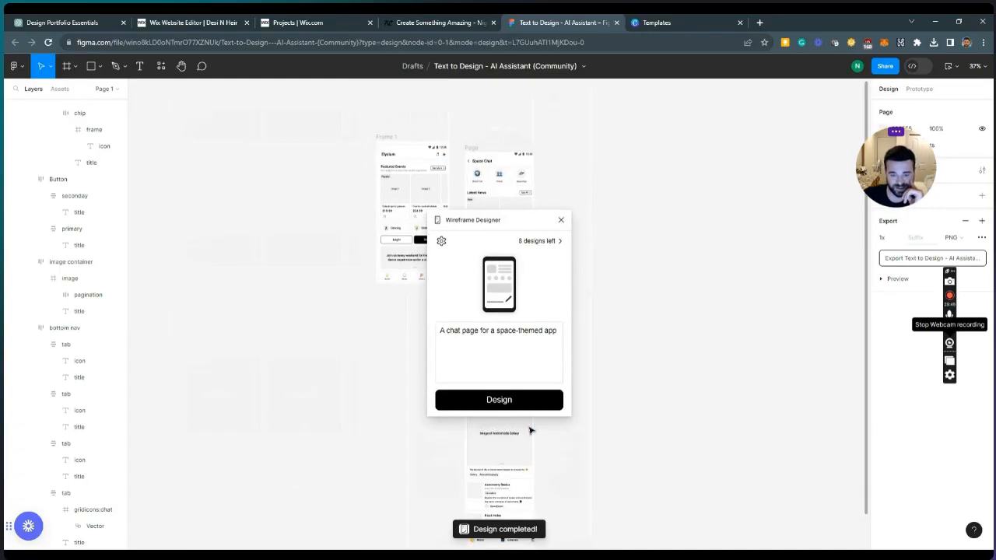
{"action": "left_click", "coordinate": [560, 220]}
{"action": "scroll", "coordinate": [565, 358], "scroll_direction": "up", "scroll_amount": 3}
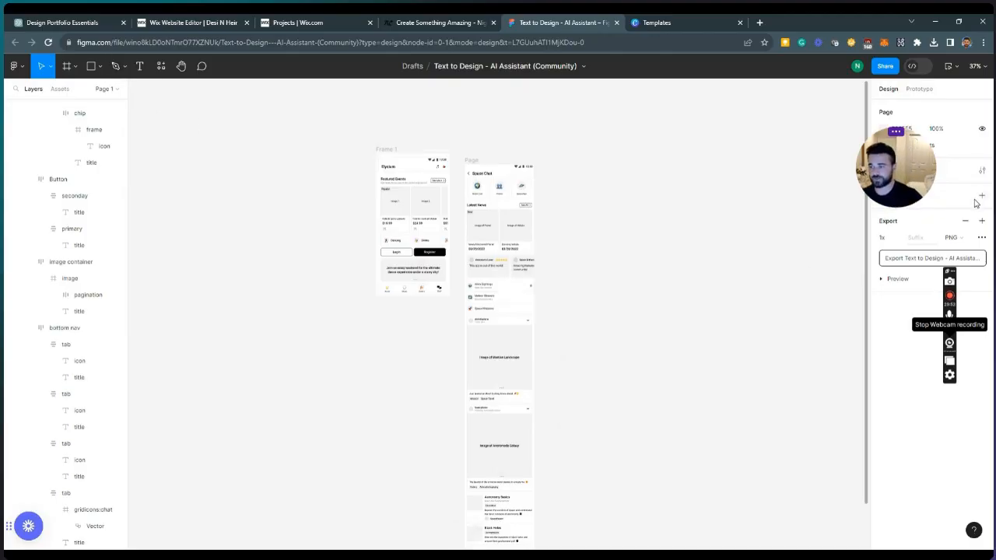
{"action": "left_click_drag", "start_coordinate": [900, 152], "coordinate": [118, 146]}
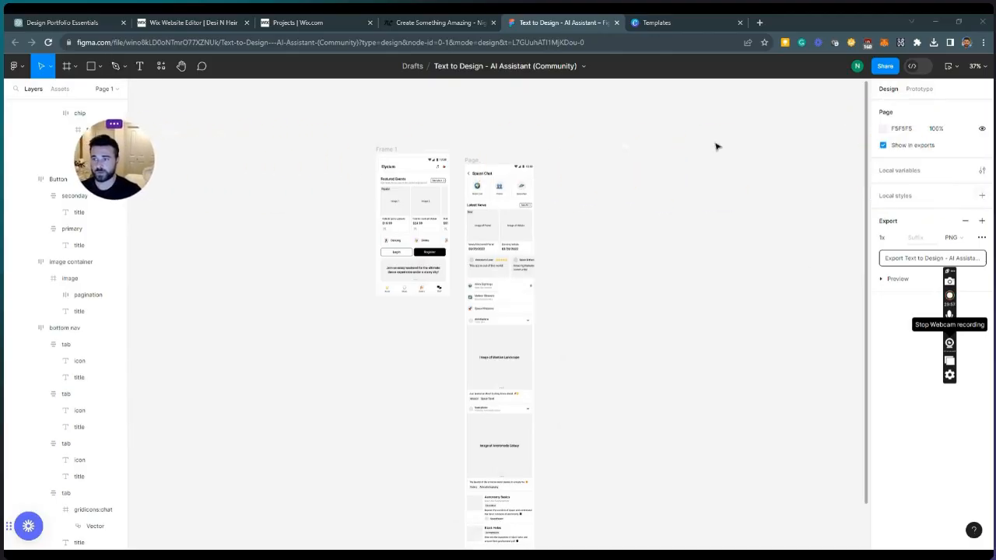
{"action": "left_click", "coordinate": [982, 67]}
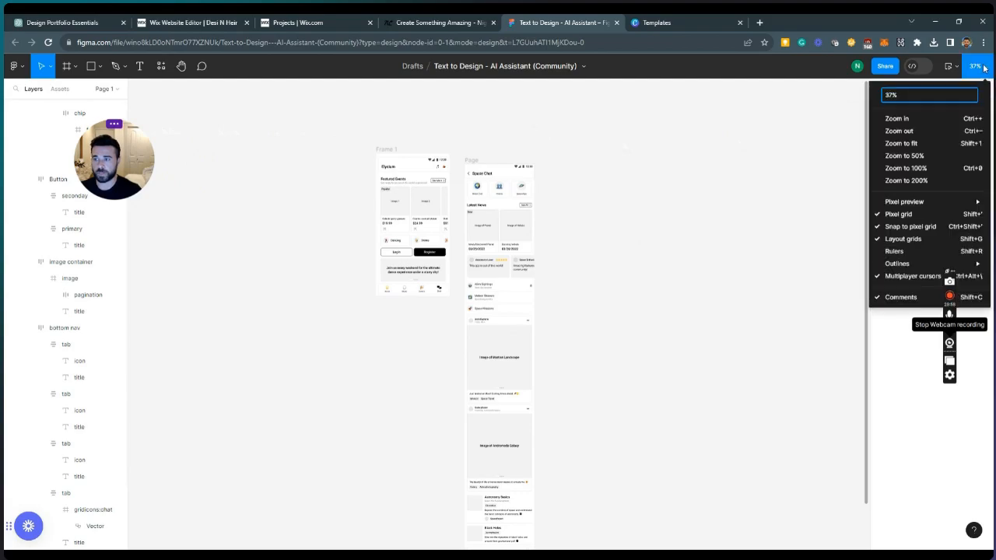
{"action": "left_click", "coordinate": [918, 123]}
{"action": "scroll", "coordinate": [573, 310], "scroll_direction": "up", "scroll_amount": 5}
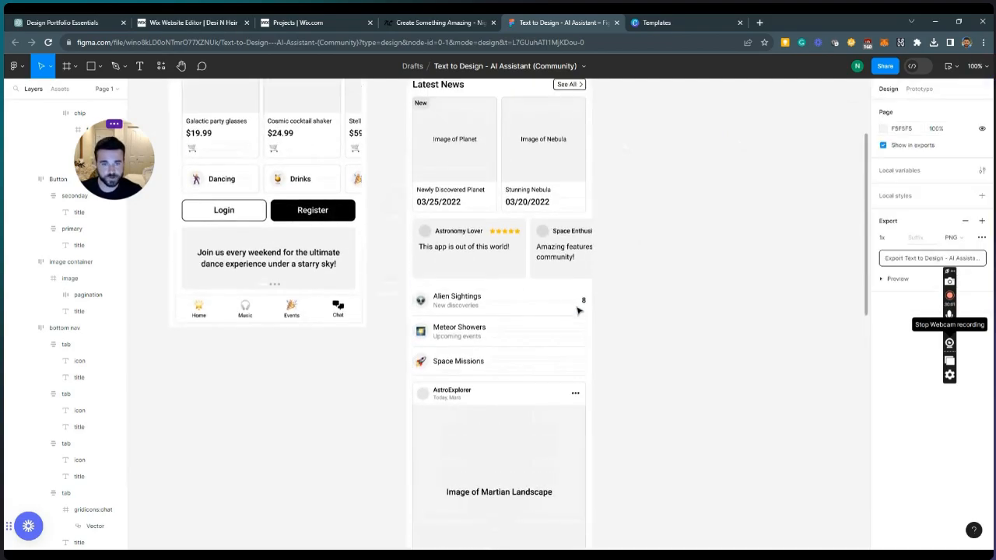
Examine the Space Chat page's tabs, news cards and reviews, and select the Alien Sightings row's subtitle within the list to check its editable layers
{"action": "scroll", "coordinate": [574, 309], "scroll_direction": "up", "scroll_amount": 1}
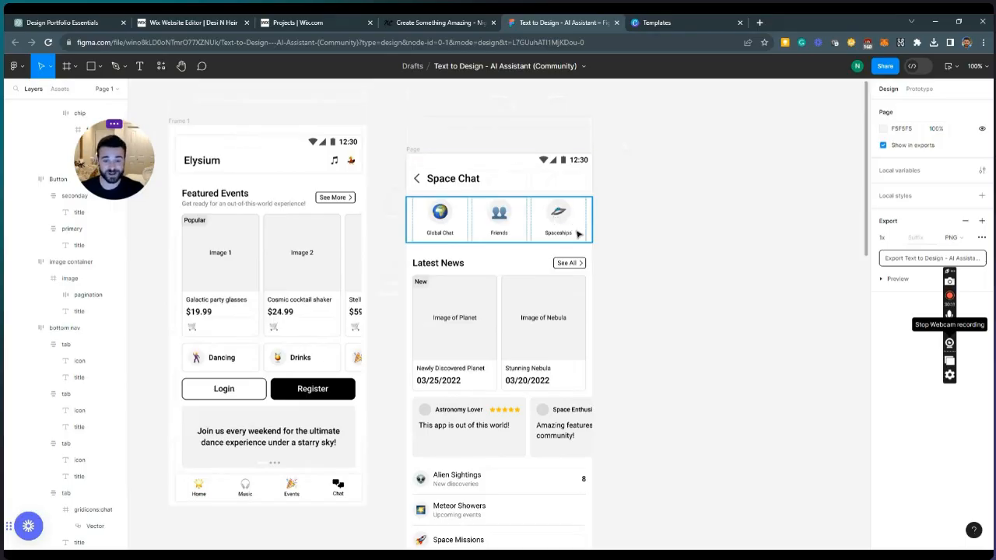
{"action": "scroll", "coordinate": [658, 269], "scroll_direction": "down", "scroll_amount": 1}
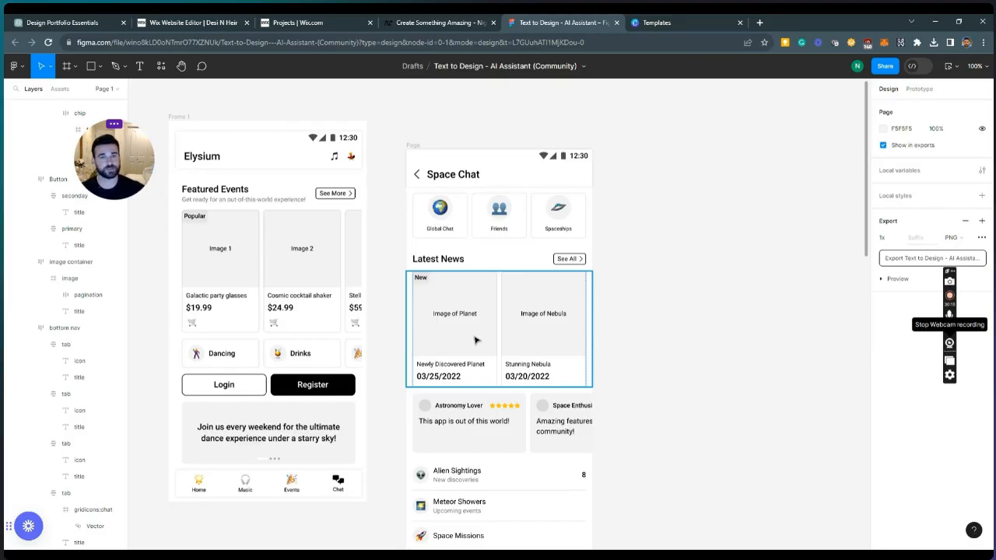
{"action": "scroll", "coordinate": [622, 324], "scroll_direction": "down", "scroll_amount": 2}
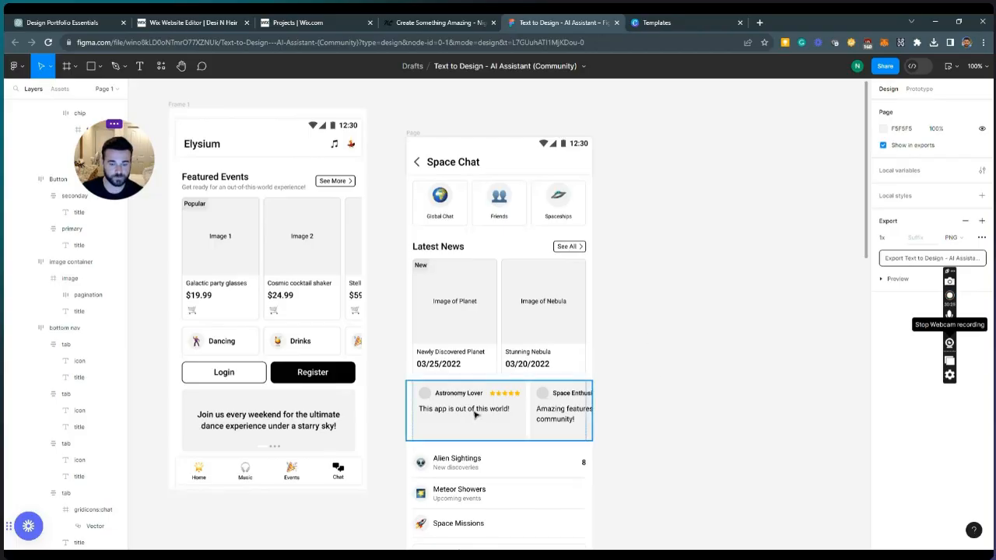
{"action": "scroll", "coordinate": [630, 348], "scroll_direction": "down", "scroll_amount": 3}
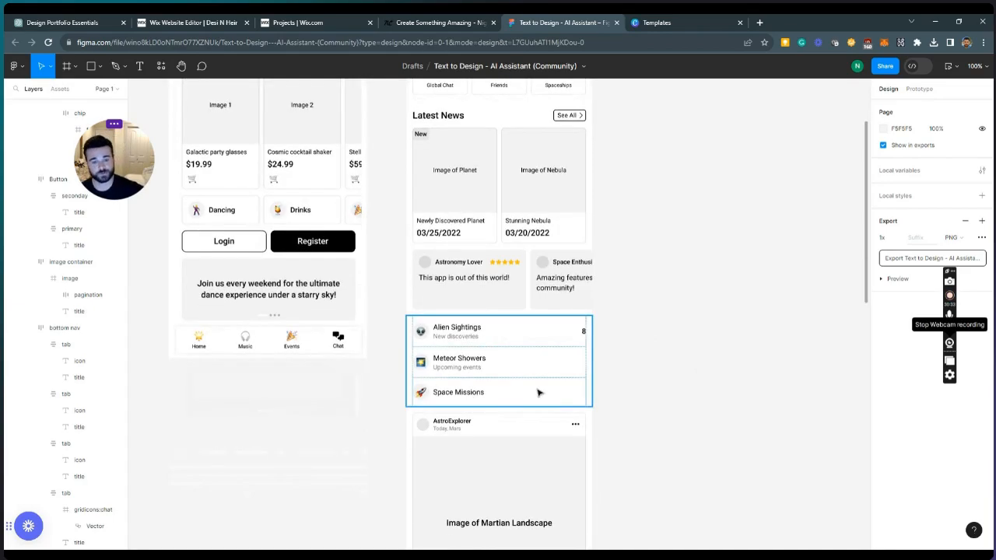
{"action": "left_click", "coordinate": [550, 347]}
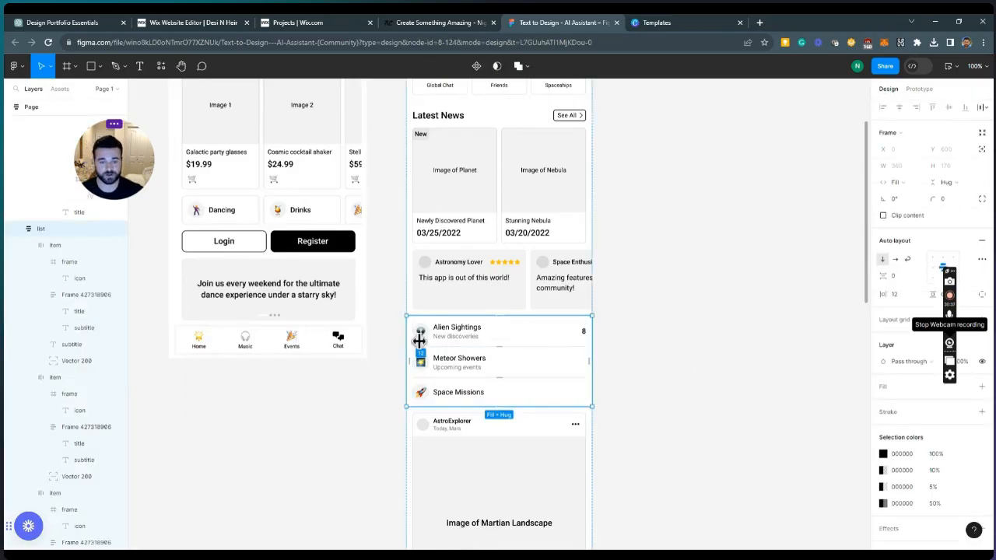
{"action": "left_click", "coordinate": [454, 329]}
{"action": "left_click", "coordinate": [454, 330]}
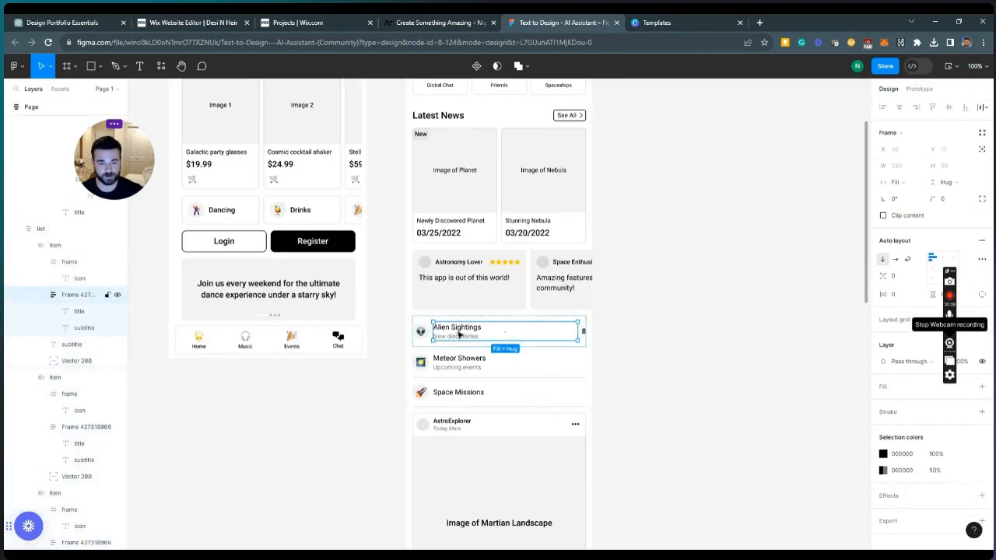
{"action": "left_click", "coordinate": [461, 337]}
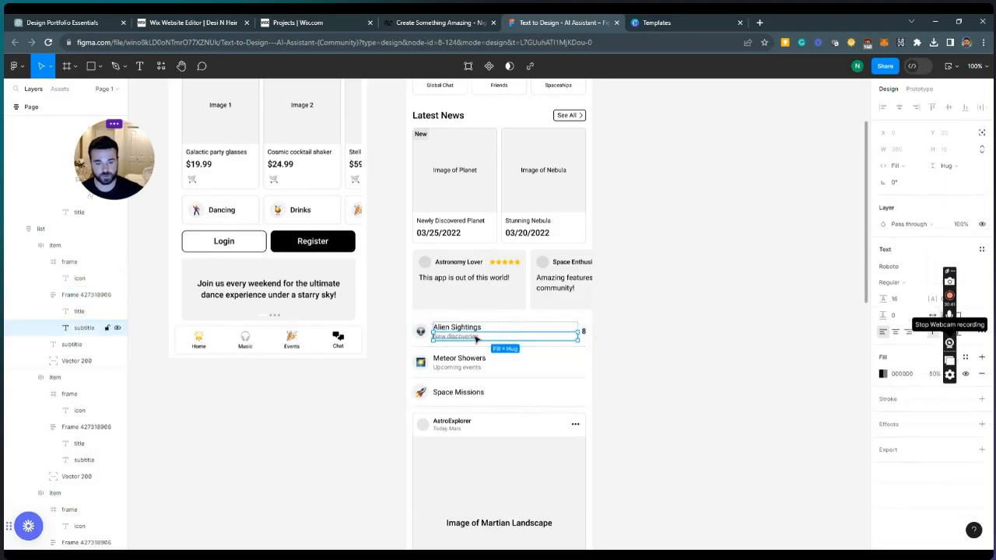
{"action": "left_click", "coordinate": [618, 327]}
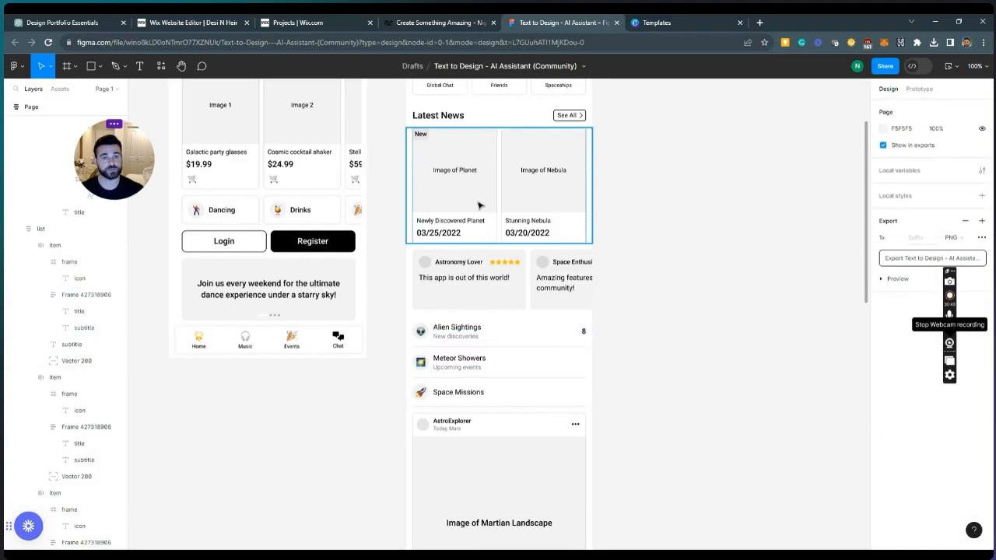
Inspect the wifi icon in the Space Chat page's top bar as an individual layer, then clear the selection
{"action": "scroll", "coordinate": [479, 205], "scroll_direction": "up", "scroll_amount": 5}
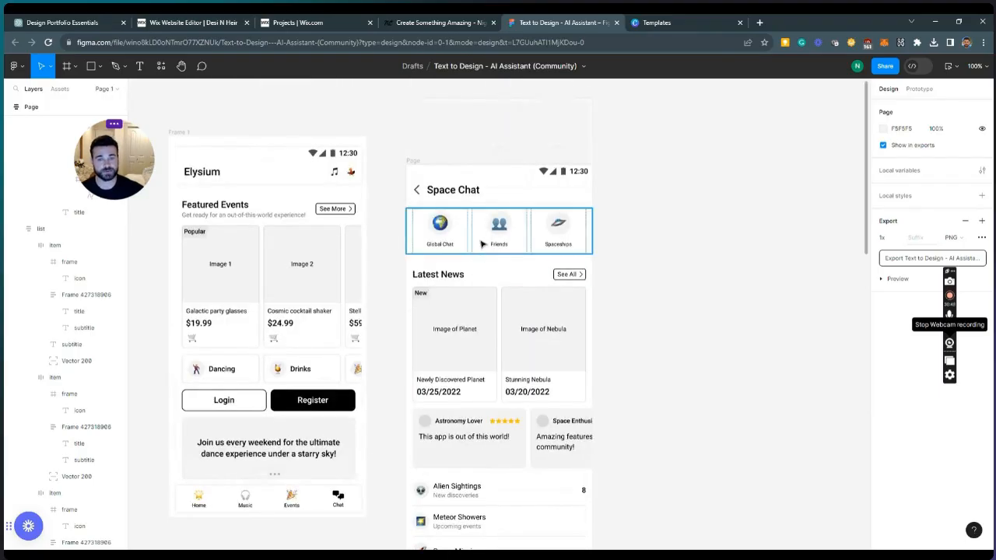
{"action": "left_click", "coordinate": [543, 170]}
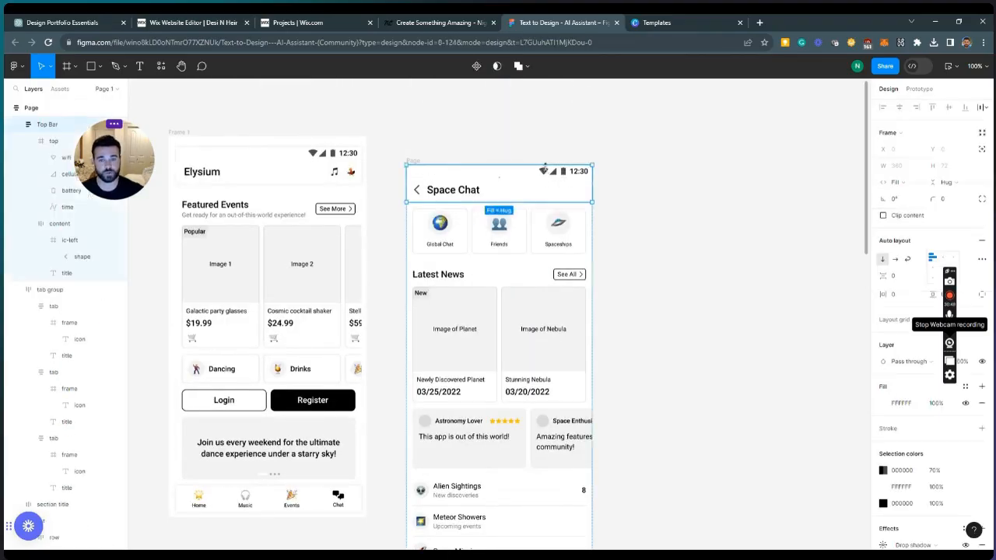
{"action": "left_click", "coordinate": [547, 173]}
{"action": "left_click", "coordinate": [545, 172]}
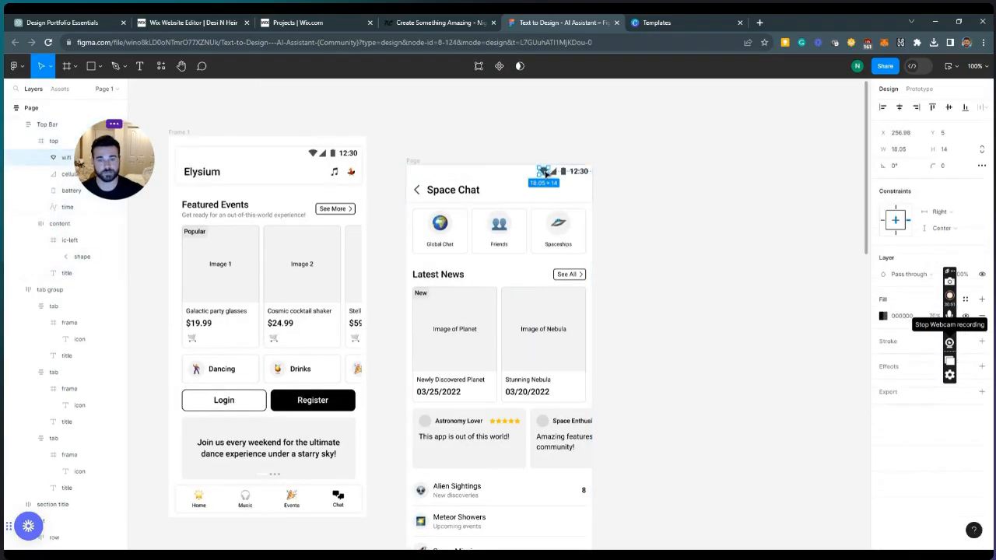
{"action": "left_click", "coordinate": [650, 297]}
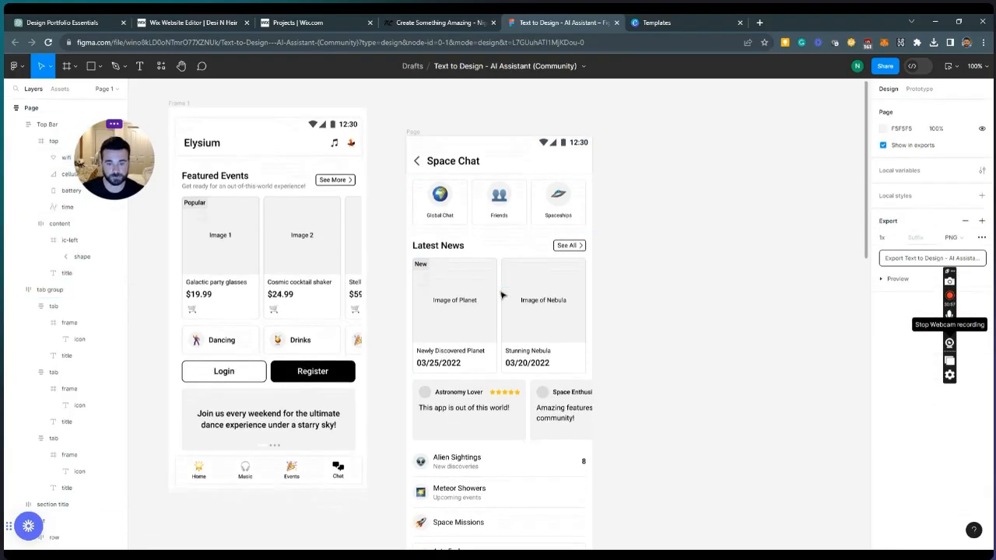
Examine the AstroExplorer and GalaxyGazer posts, drilling into the GalaxyGazer post down to its three-dot icon button
{"action": "scroll", "coordinate": [502, 304], "scroll_direction": "down", "scroll_amount": 5}
{"action": "scroll", "coordinate": [504, 316], "scroll_direction": "down", "scroll_amount": 2}
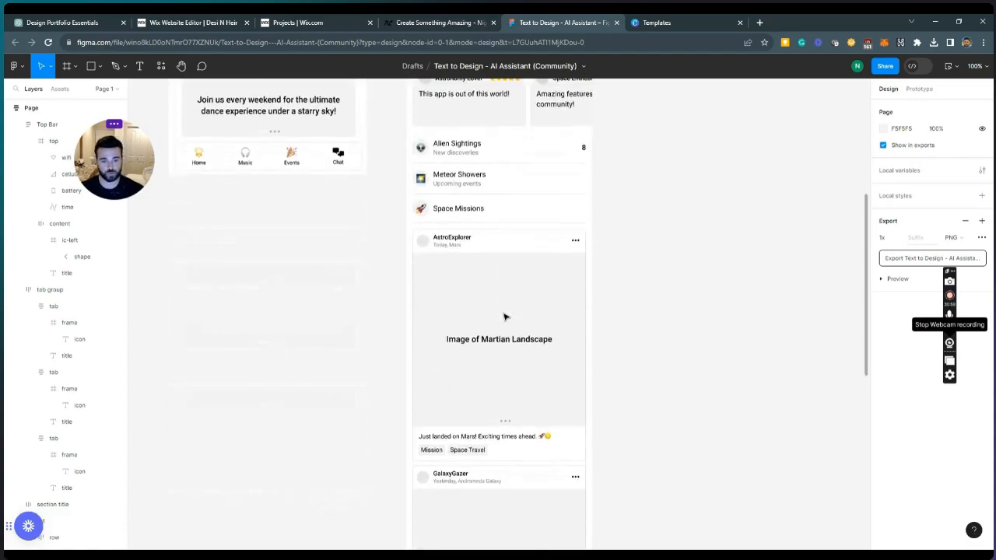
{"action": "scroll", "coordinate": [521, 299], "scroll_direction": "down", "scroll_amount": 1}
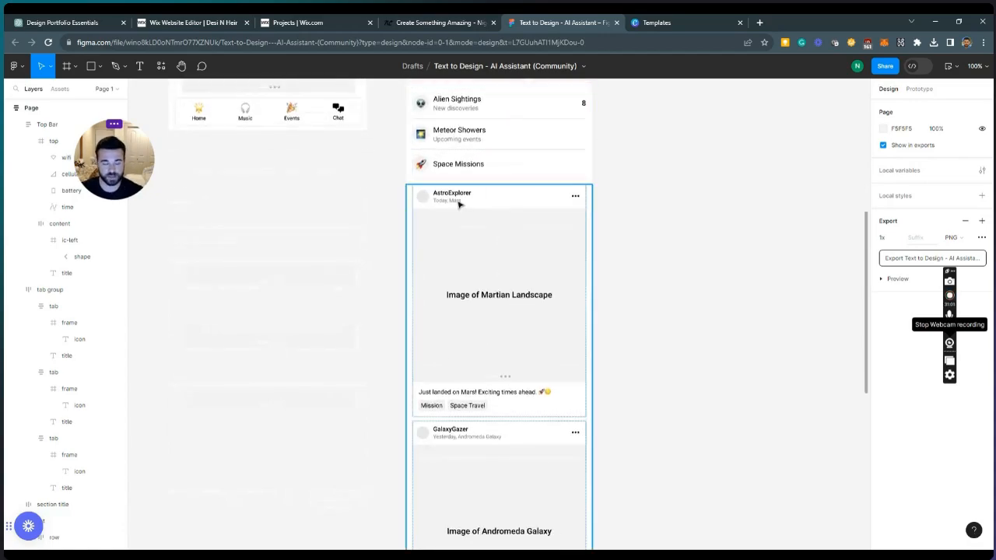
{"action": "scroll", "coordinate": [487, 233], "scroll_direction": "down", "scroll_amount": 4}
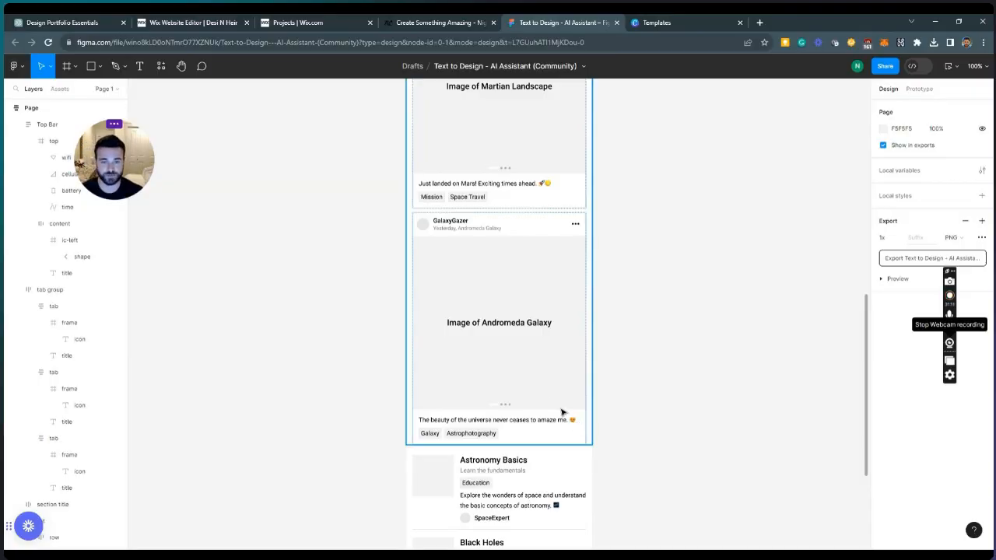
{"action": "scroll", "coordinate": [318, 343], "scroll_direction": "down", "scroll_amount": 1}
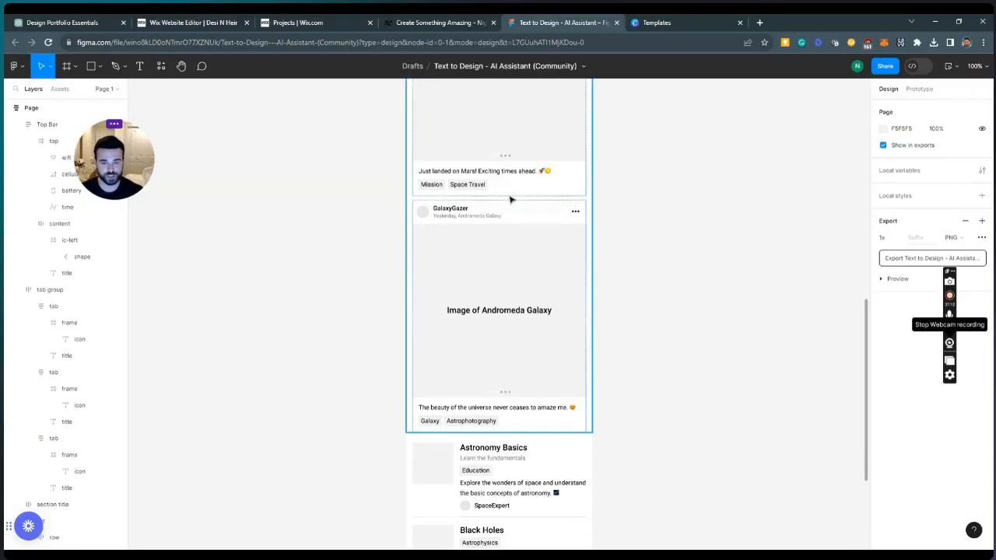
{"action": "left_click", "coordinate": [576, 214]}
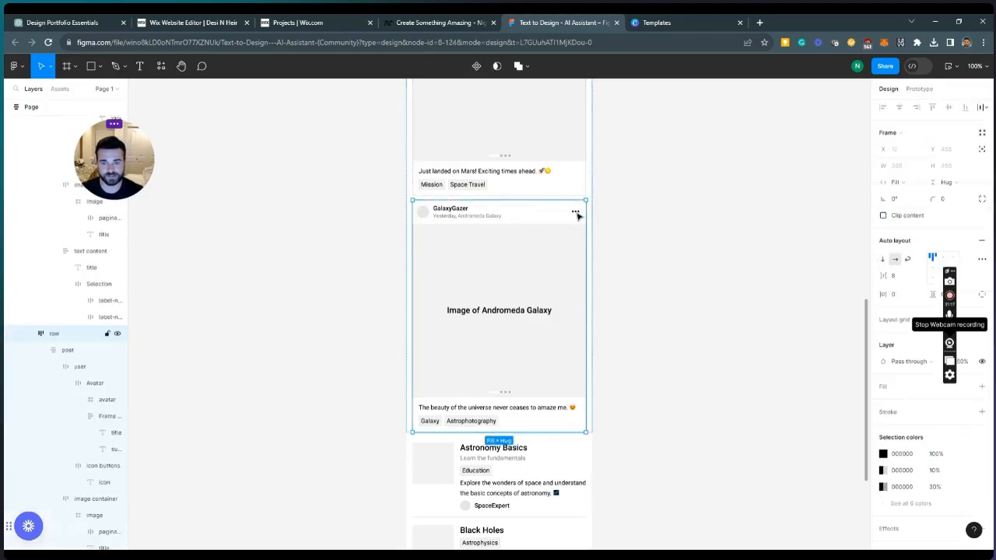
{"action": "left_click", "coordinate": [577, 214]}
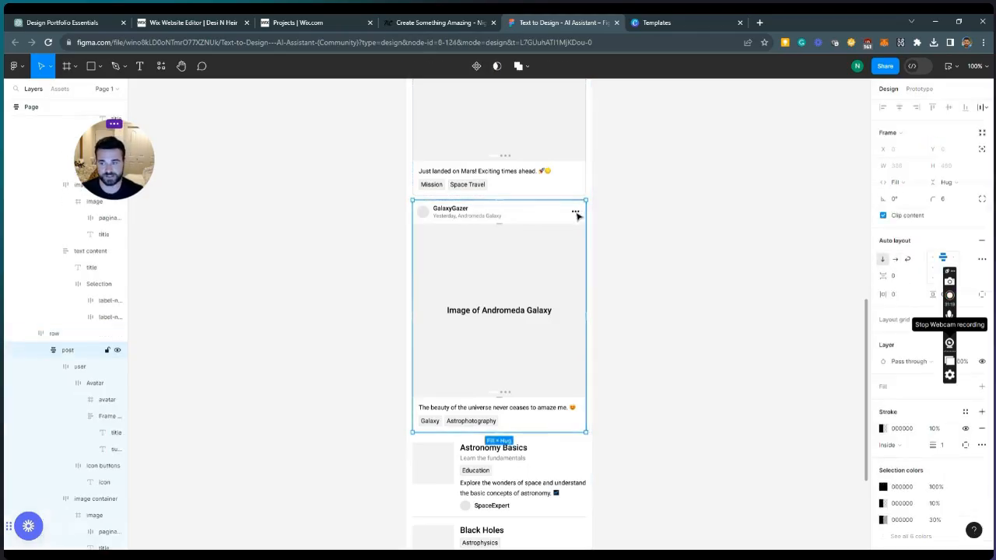
{"action": "left_click", "coordinate": [577, 214]}
{"action": "left_click", "coordinate": [577, 214]}
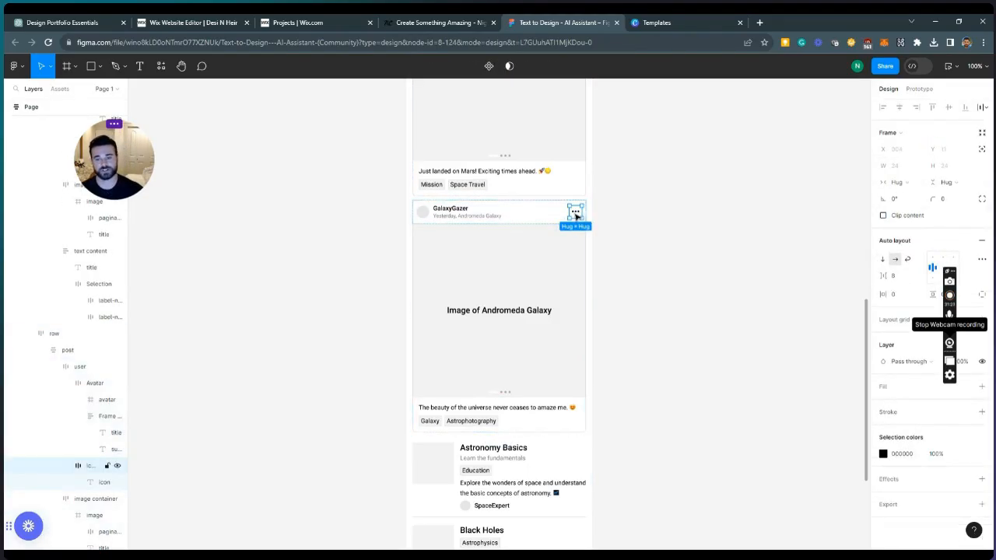
Review the rest of the Space Chat page down to its bottom navigation and compare its layout with the Elysium frame
{"action": "scroll", "coordinate": [420, 285], "scroll_direction": "down", "scroll_amount": 5}
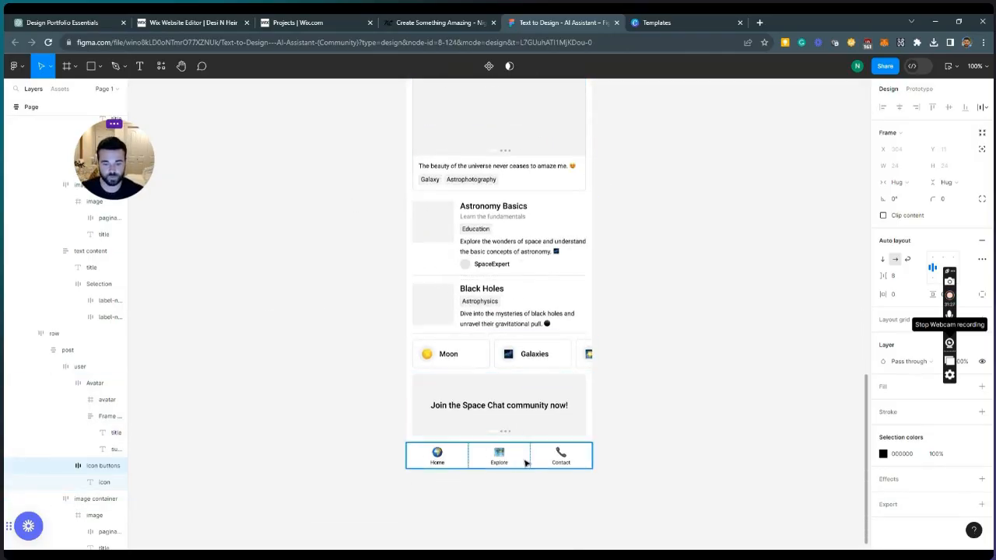
{"action": "scroll", "coordinate": [526, 463], "scroll_direction": "up", "scroll_amount": 6}
{"action": "scroll", "coordinate": [526, 464], "scroll_direction": "up", "scroll_amount": 12}
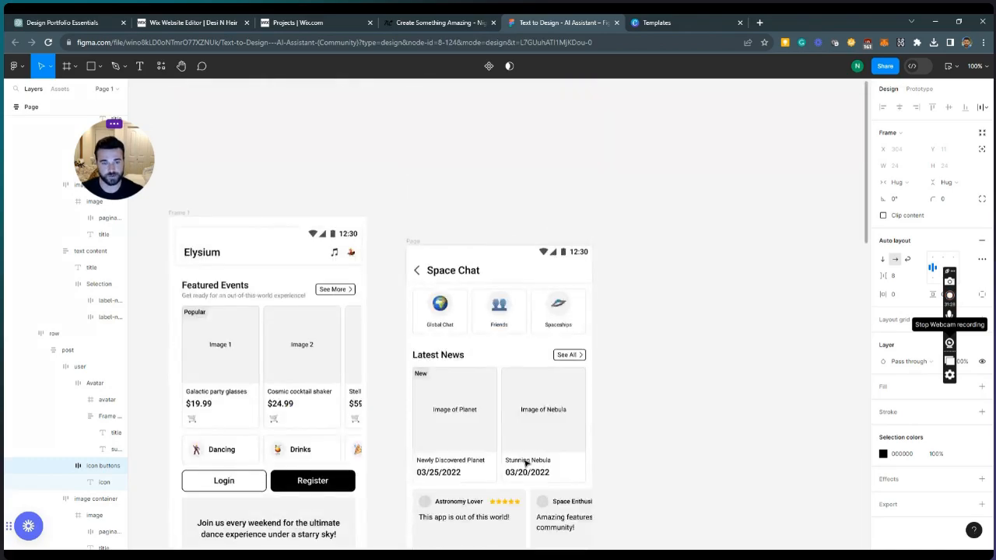
{"action": "scroll", "coordinate": [499, 391], "scroll_direction": "down", "scroll_amount": 1}
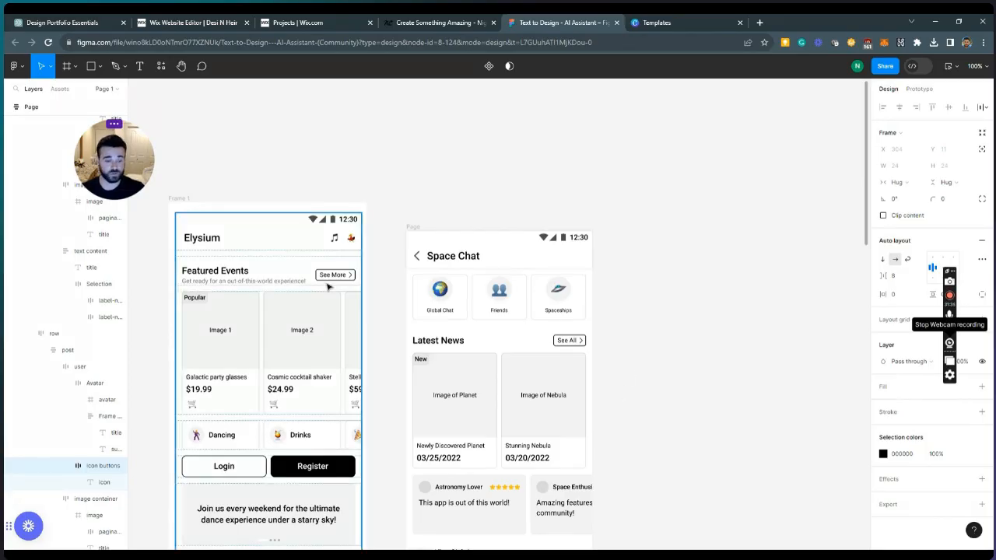
{"action": "scroll", "coordinate": [358, 342], "scroll_direction": "down", "scroll_amount": 5}
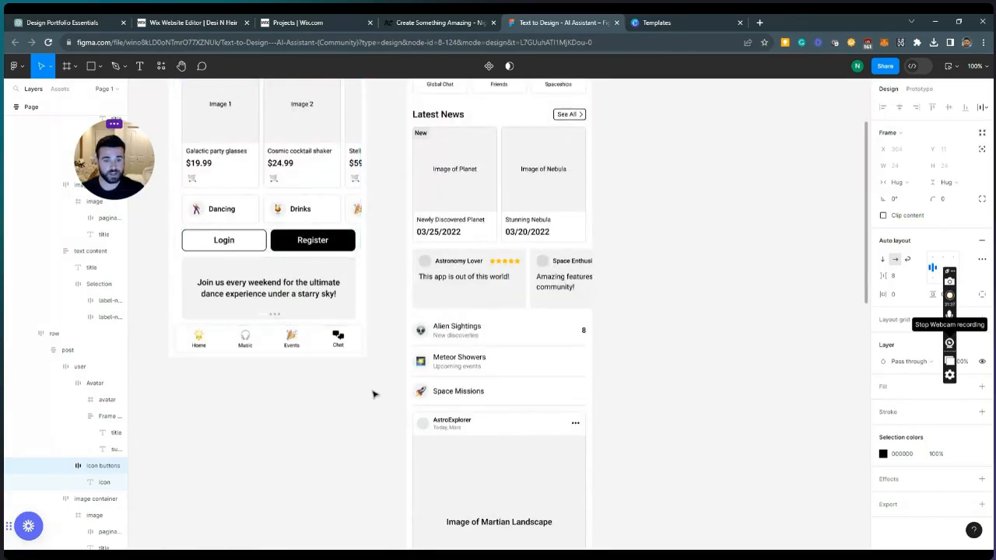
{"action": "scroll", "coordinate": [373, 392], "scroll_direction": "up", "scroll_amount": 5}
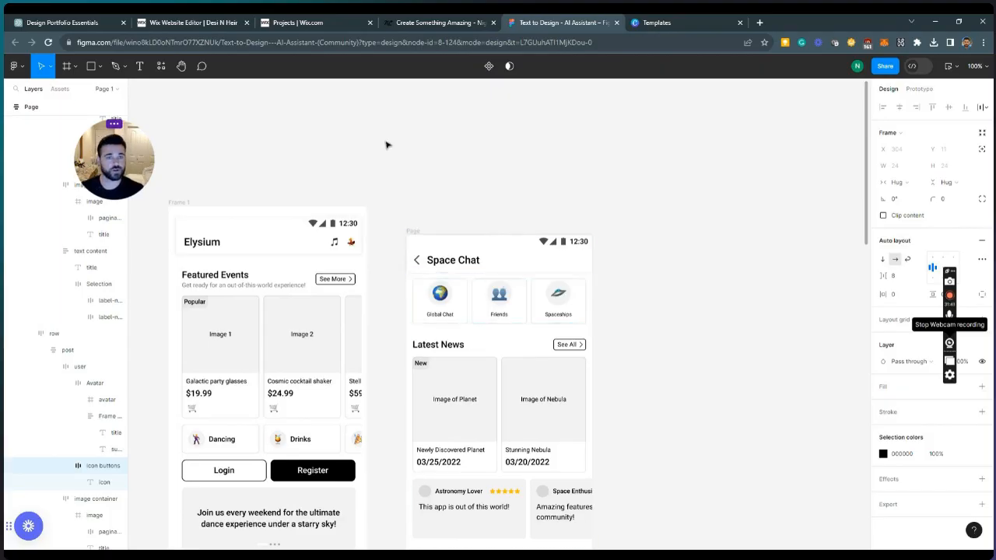
{"action": "scroll", "coordinate": [379, 148], "scroll_direction": "down", "scroll_amount": 1}
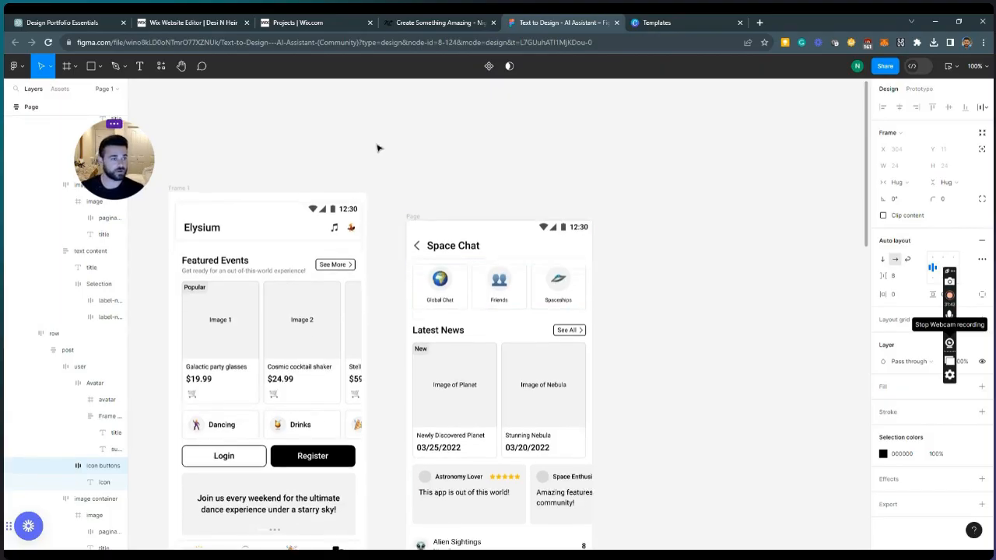
Run the Wireframe Designer plugin and generate a wireframe from the prompt "An events page for a space-themed nightclub"
{"action": "left_click", "coordinate": [19, 69]}
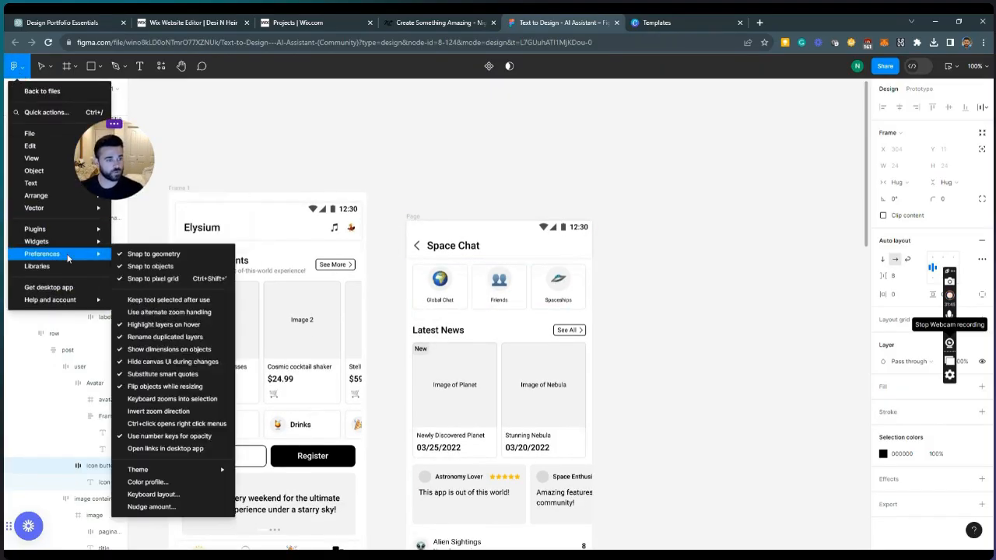
{"action": "mouse_move", "coordinate": [70, 234]}
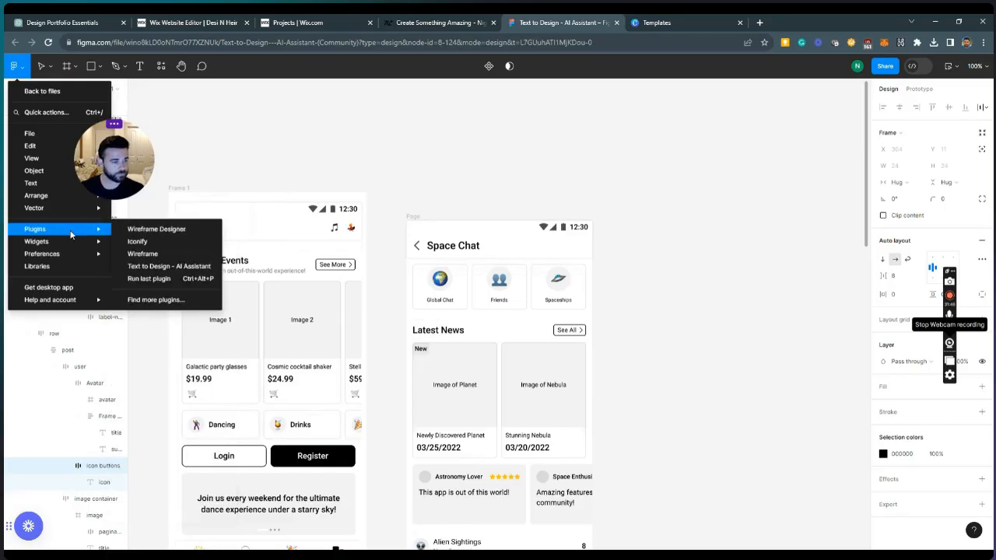
{"action": "left_click", "coordinate": [156, 229]}
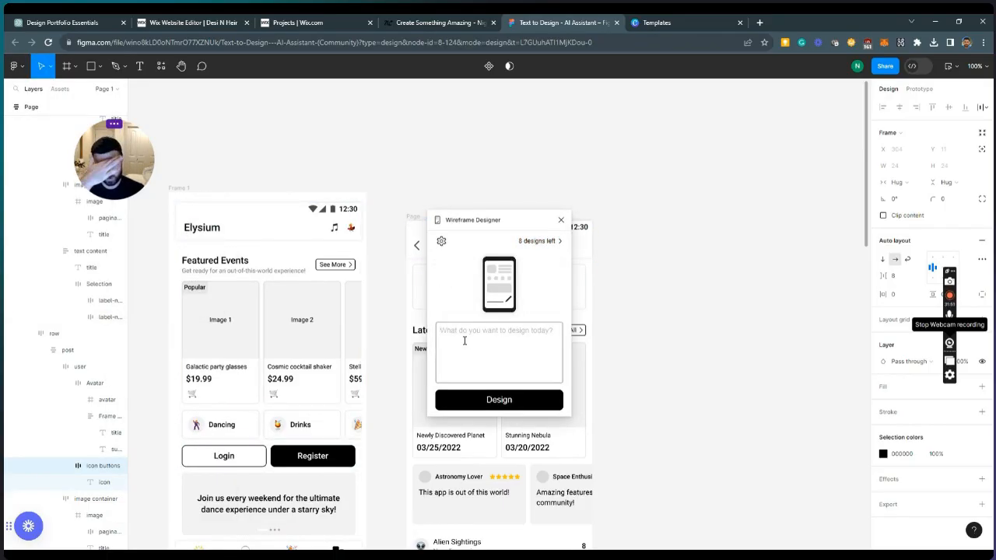
{"action": "type", "text": "A"}
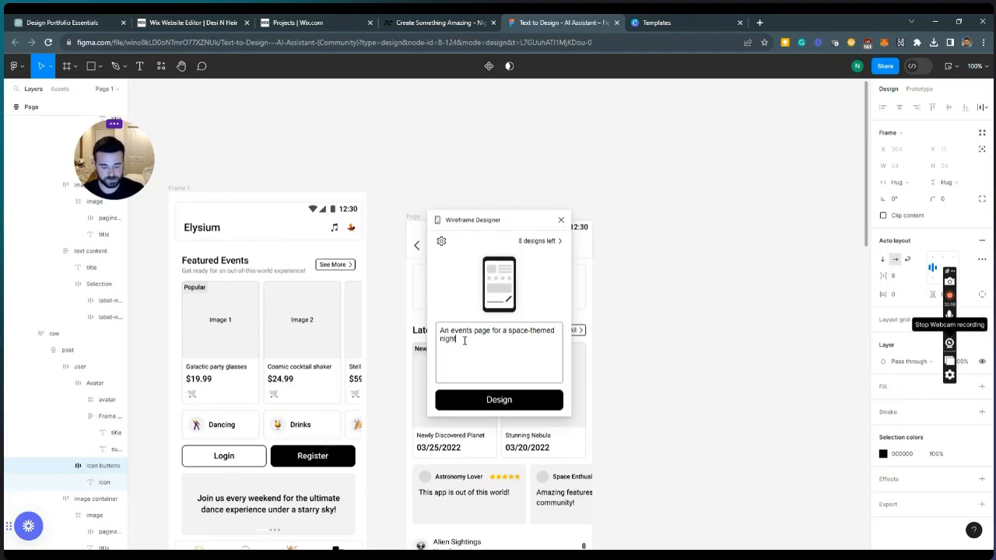
{"action": "left_click", "coordinate": [539, 404]}
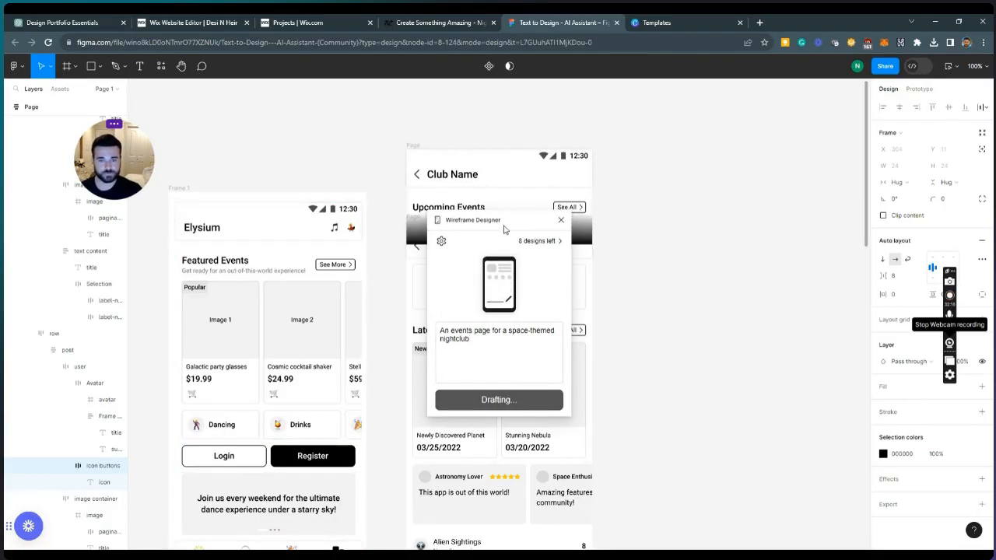
Move the Wireframe Designer window clear of the mockups and change the new events page's "Club Name" heading to "Elysium"
{"action": "left_click_drag", "start_coordinate": [495, 230], "coordinate": [743, 137]}
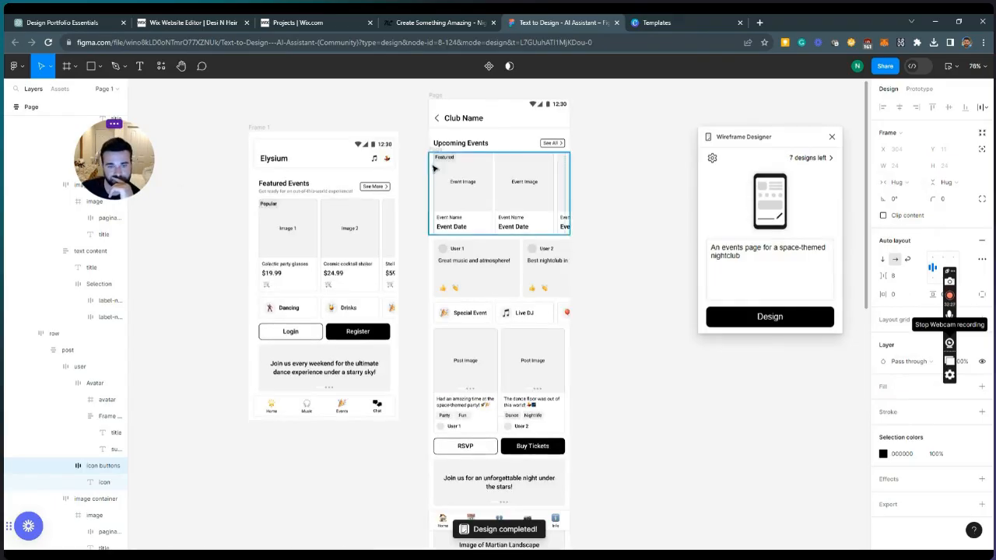
{"action": "double_click", "coordinate": [476, 118]}
{"action": "double_click", "coordinate": [475, 118]}
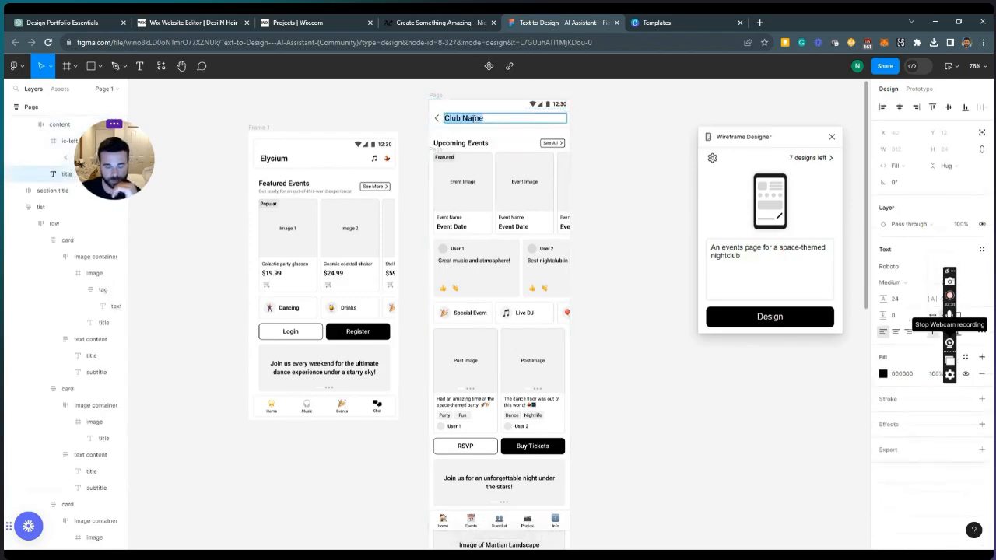
{"action": "type", "text": "Elysium"}
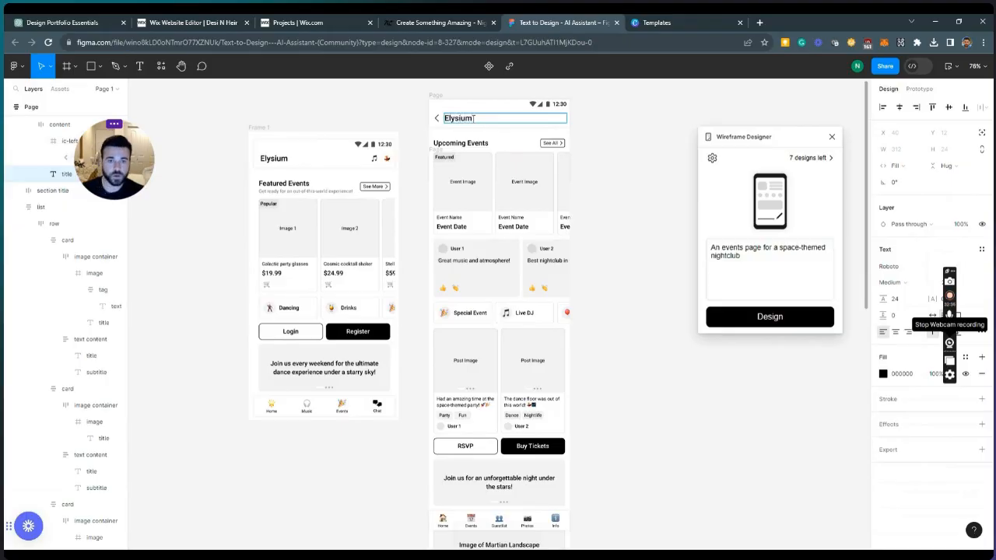
{"action": "key", "text": "Escape"}
{"action": "left_click", "coordinate": [622, 170]}
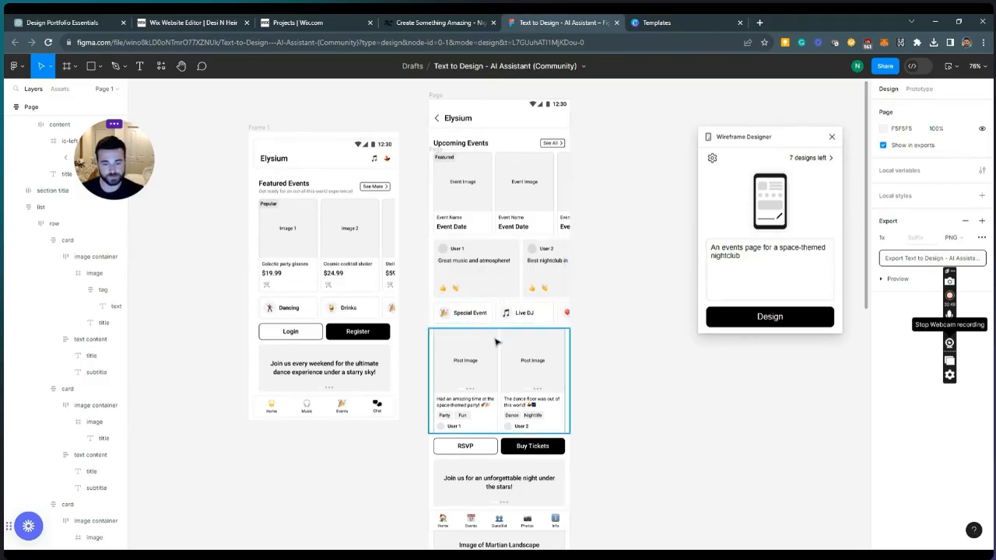
Move the Elysium events page off the Space Chat page and place it beside it, with their tops aligned
{"action": "scroll", "coordinate": [495, 340], "scroll_direction": "down", "scroll_amount": 1}
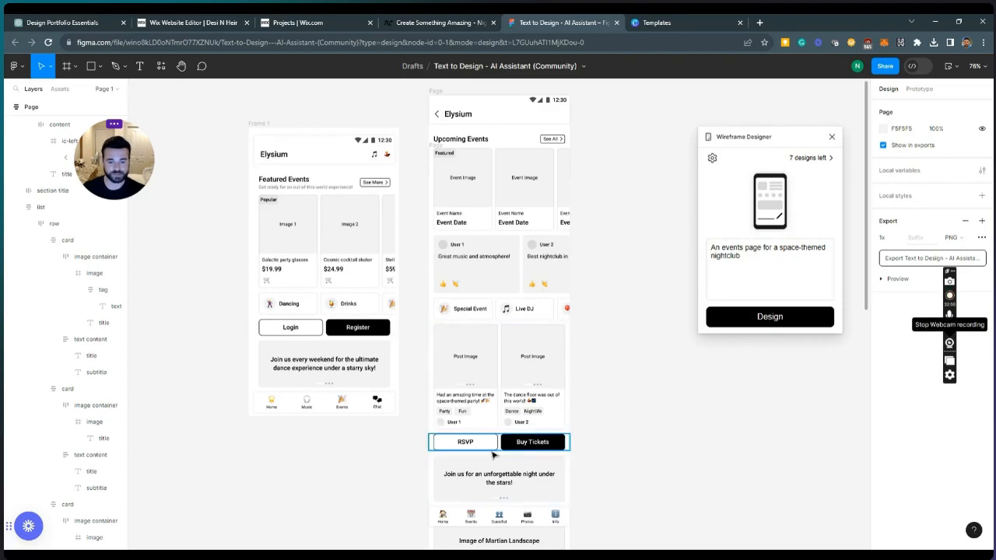
{"action": "scroll", "coordinate": [406, 153], "scroll_direction": "up", "scroll_amount": 2}
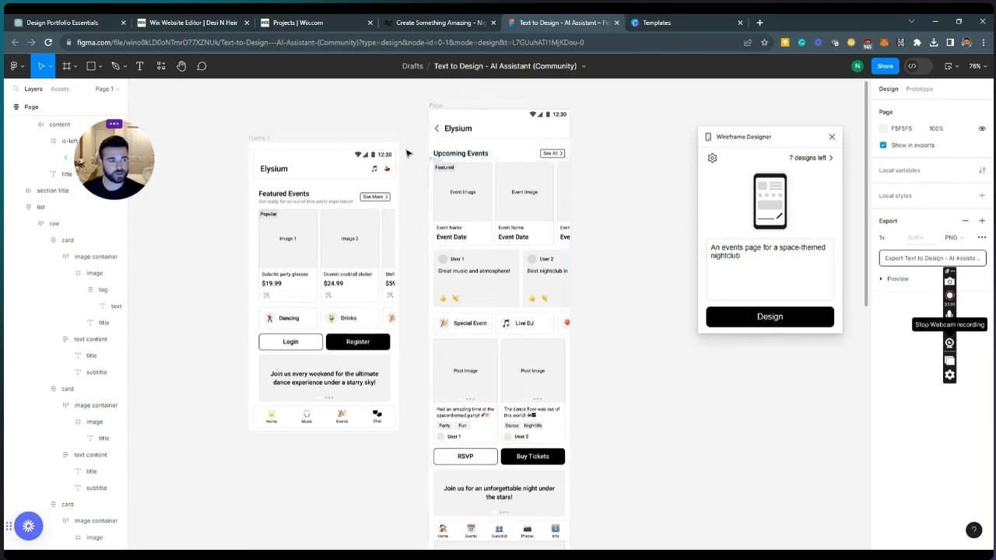
{"action": "scroll", "coordinate": [407, 153], "scroll_direction": "up", "scroll_amount": 4}
{"action": "left_click", "coordinate": [437, 170]}
{"action": "left_click_drag", "start_coordinate": [436, 168], "coordinate": [601, 223]}
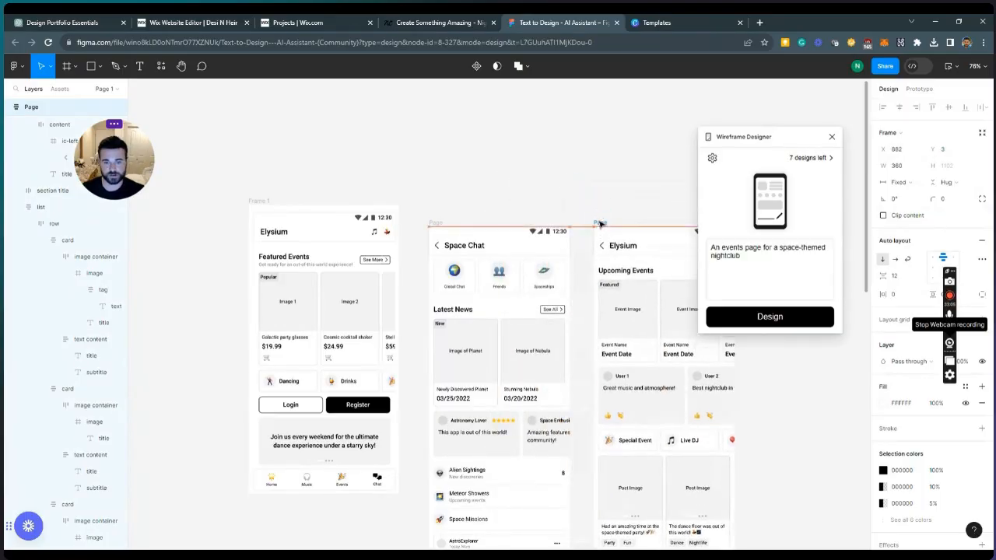
Align the top of Frame 1 with the other two pages and close the Wireframe Designer plugin
{"action": "left_click", "coordinate": [268, 206]}
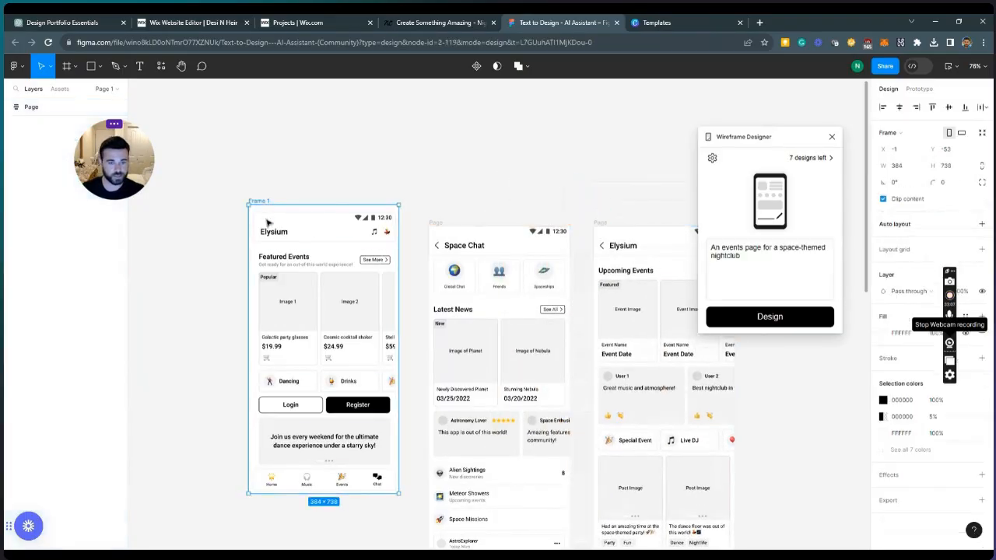
{"action": "left_click_drag", "start_coordinate": [268, 217], "coordinate": [267, 240]}
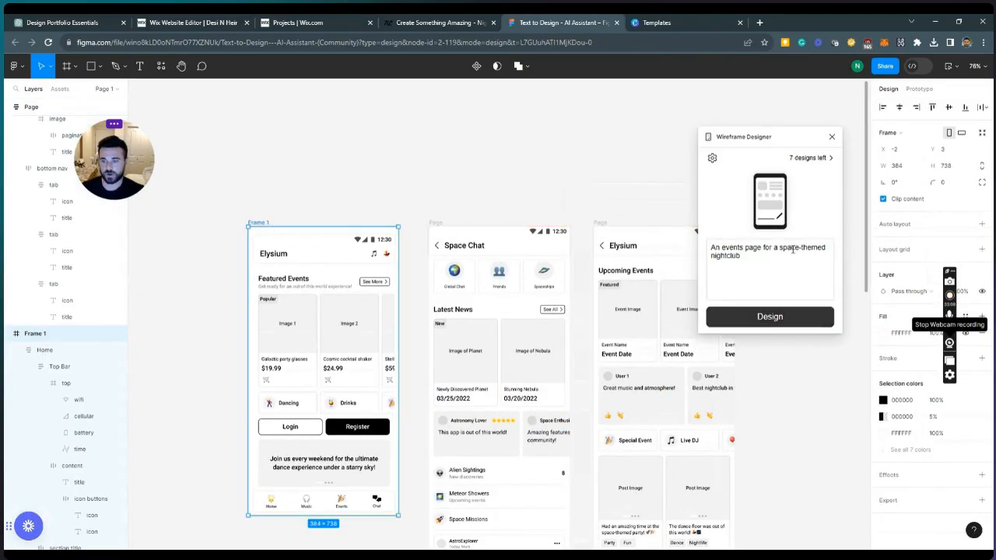
{"action": "left_click", "coordinate": [832, 137]}
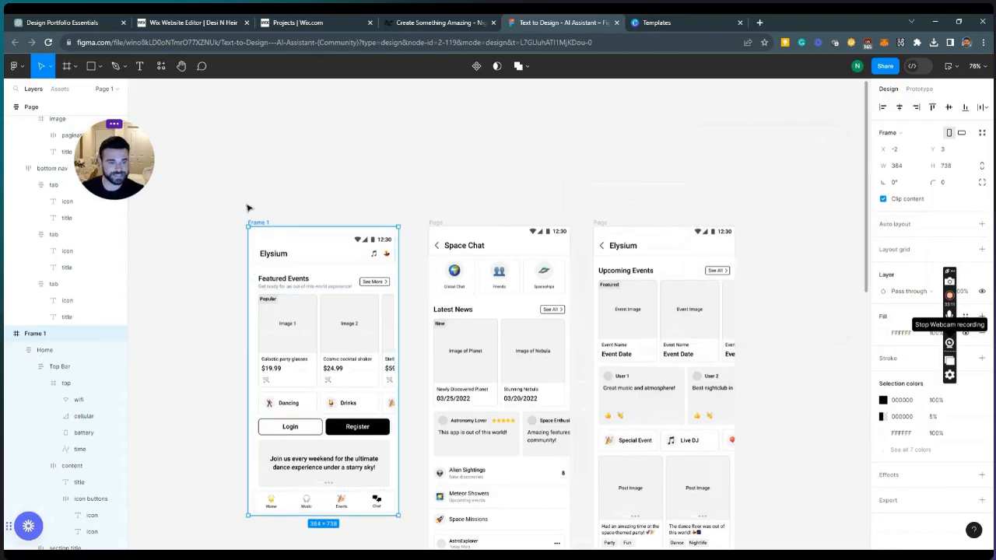
{"action": "left_click", "coordinate": [198, 183]}
Try to draw a frame about 386 × 1271 around the Space Chat page
{"action": "scroll", "coordinate": [241, 232], "scroll_direction": "down", "scroll_amount": 3}
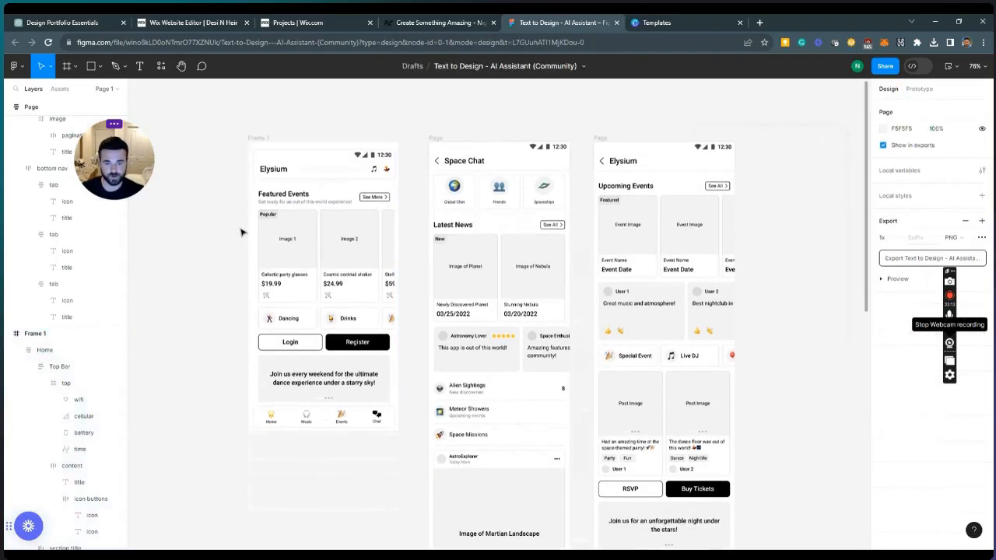
{"action": "scroll", "coordinate": [239, 231], "scroll_direction": "up", "scroll_amount": 3}
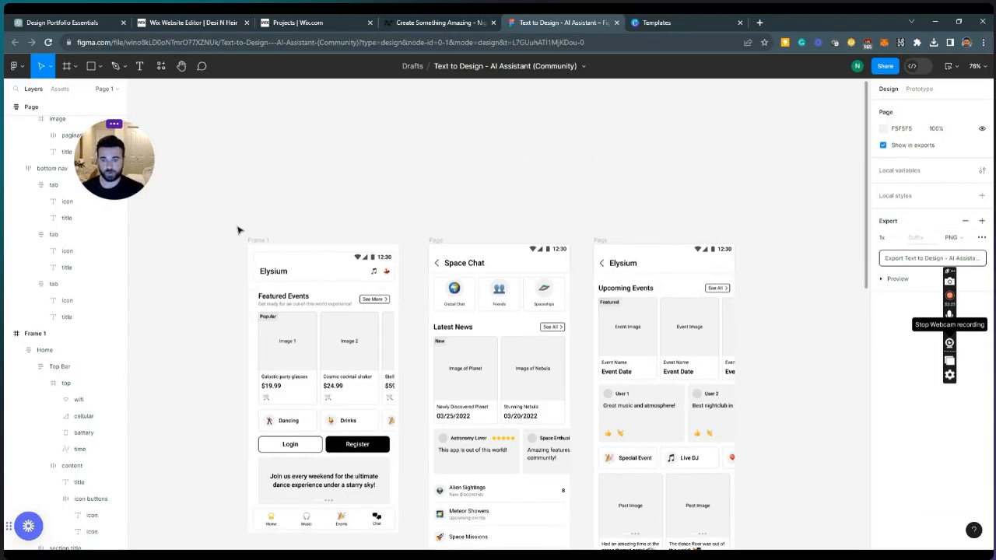
{"action": "scroll", "coordinate": [228, 202], "scroll_direction": "down", "scroll_amount": 1}
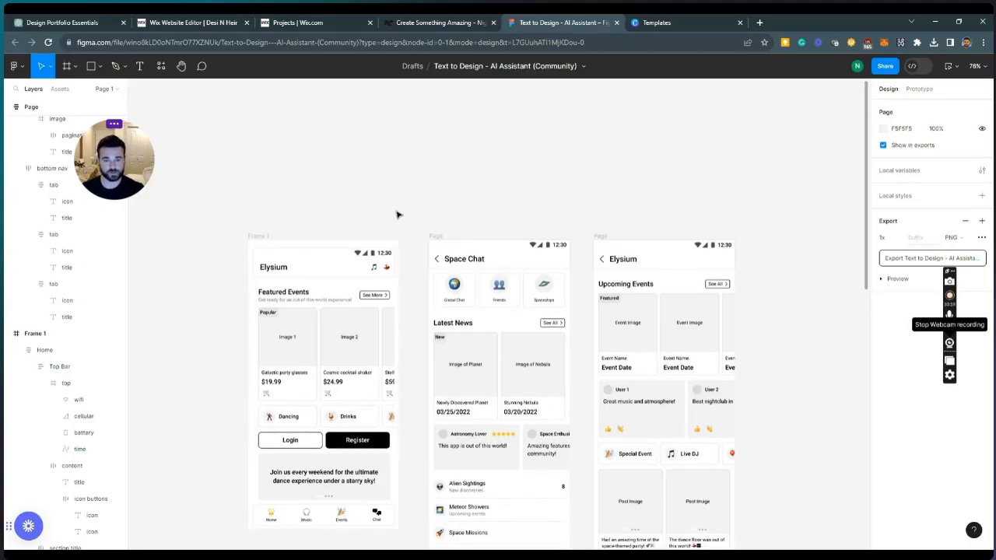
{"action": "scroll", "coordinate": [397, 214], "scroll_direction": "down", "scroll_amount": 1}
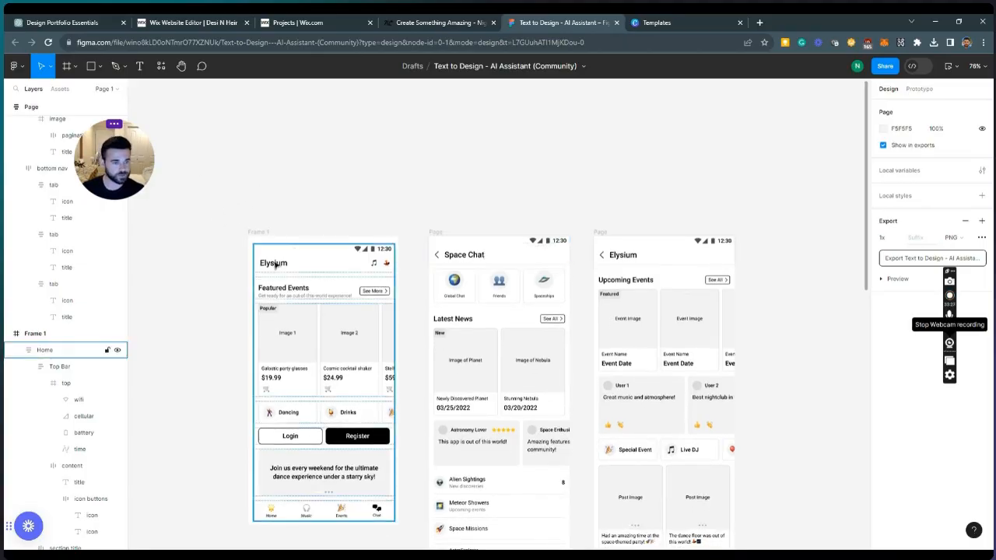
{"action": "left_click", "coordinate": [74, 66]}
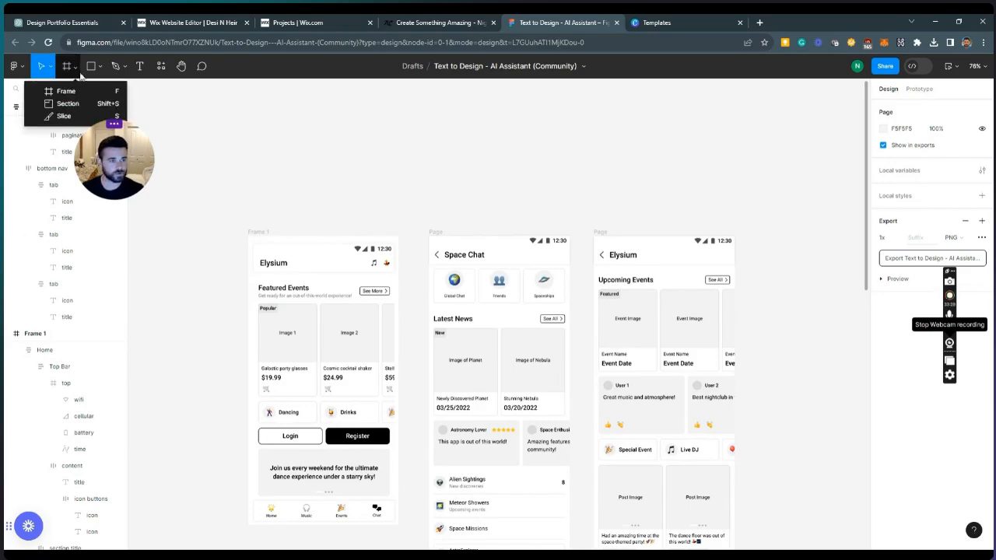
{"action": "left_click", "coordinate": [85, 90]}
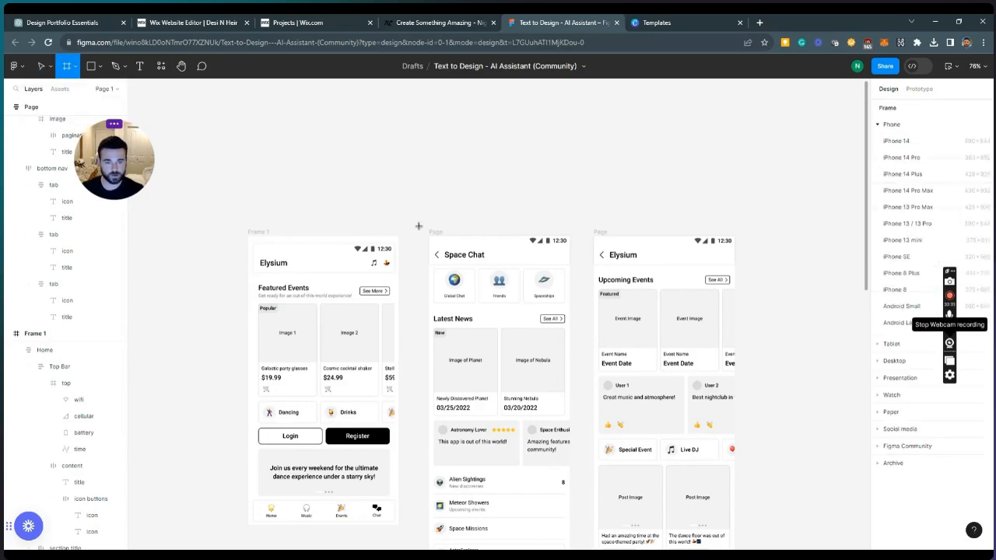
{"action": "mouse_move", "coordinate": [418, 226]}
{"action": "left_mouse_down"}
{"action": "mouse_move", "coordinate": [545, 303]}
{"action": "mouse_move", "coordinate": [567, 378]}
{"action": "mouse_move", "coordinate": [567, 545]}
{"action": "mouse_move", "coordinate": [576, 549]}
{"action": "mouse_move", "coordinate": [580, 295]}
{"action": "mouse_move", "coordinate": [574, 456]}
{"action": "mouse_move", "coordinate": [582, 459]}
{"action": "mouse_move", "coordinate": [580, 335]}
{"action": "mouse_move", "coordinate": [583, 481]}
{"action": "mouse_move", "coordinate": [570, 475]}
{"action": "left_mouse_up"}
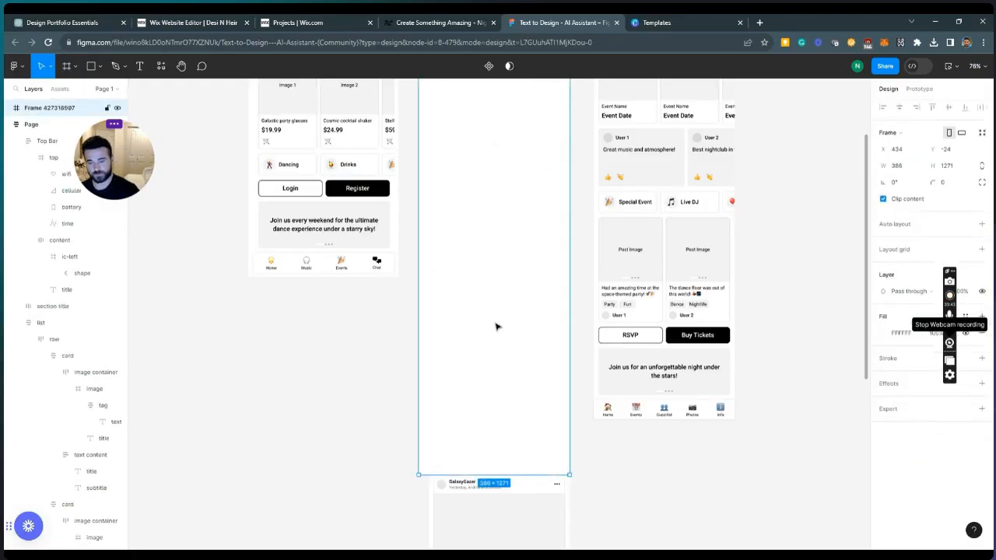
{"action": "scroll", "coordinate": [501, 281], "scroll_direction": "up", "scroll_amount": 5}
{"action": "left_click_drag", "start_coordinate": [498, 294], "coordinate": [501, 300]}
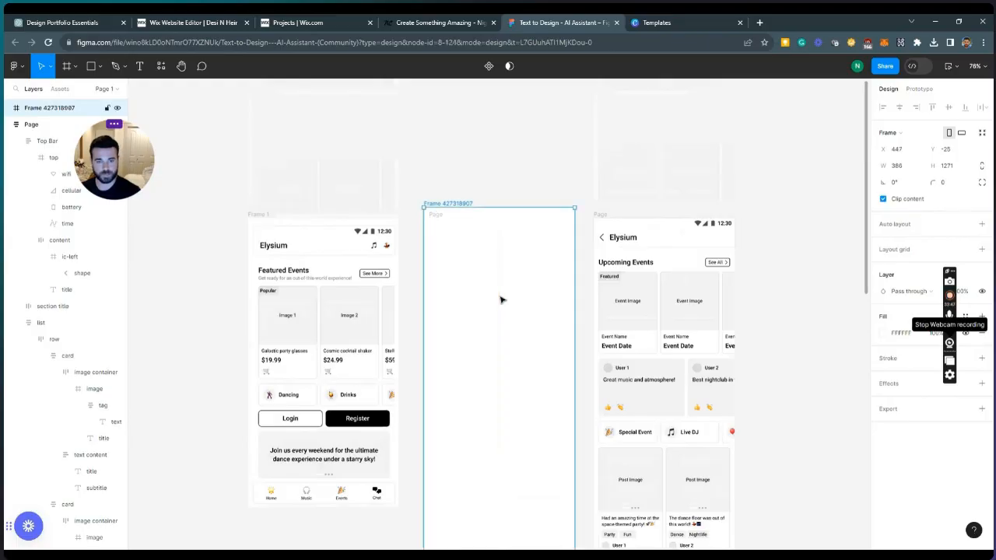
{"action": "left_click", "coordinate": [467, 180]}
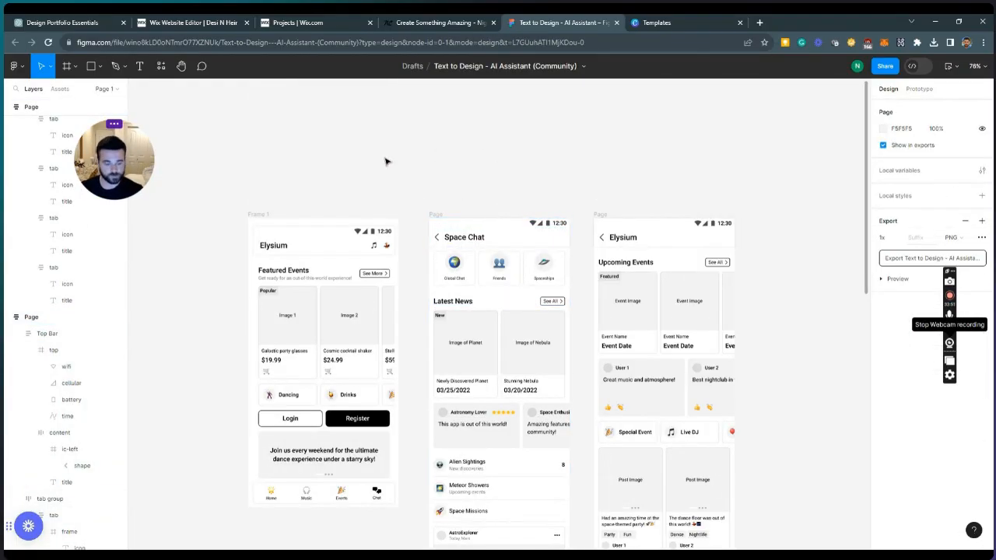
Capture a screen snip of the Frame 1 home page mockup and save it as a PNG in Downloads
{"action": "scroll", "coordinate": [385, 161], "scroll_direction": "down", "scroll_amount": 2}
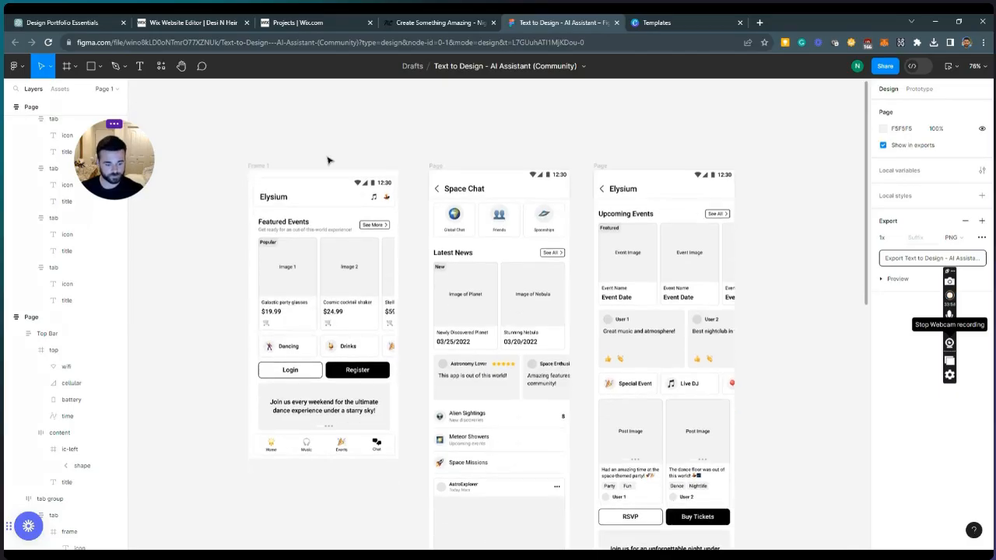
{"action": "key", "text": "super+shift+s"}
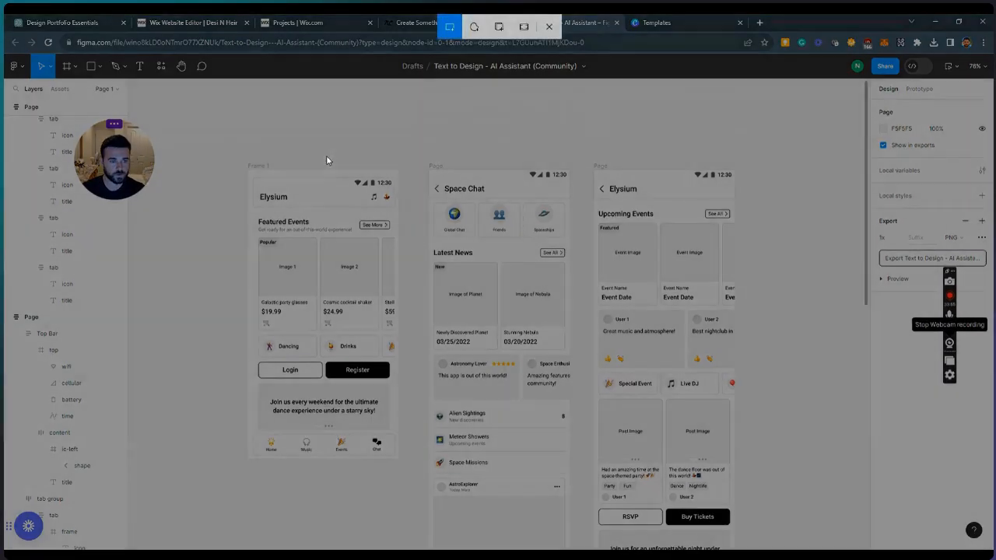
{"action": "left_click_drag", "start_coordinate": [234, 154], "coordinate": [407, 462]}
{"action": "left_click", "coordinate": [889, 444]}
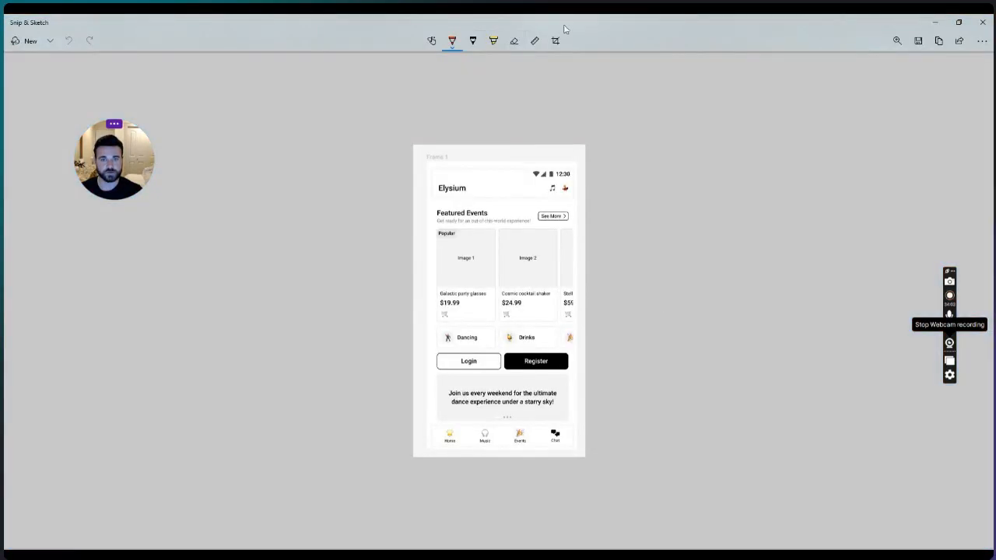
{"action": "left_click", "coordinate": [918, 41]}
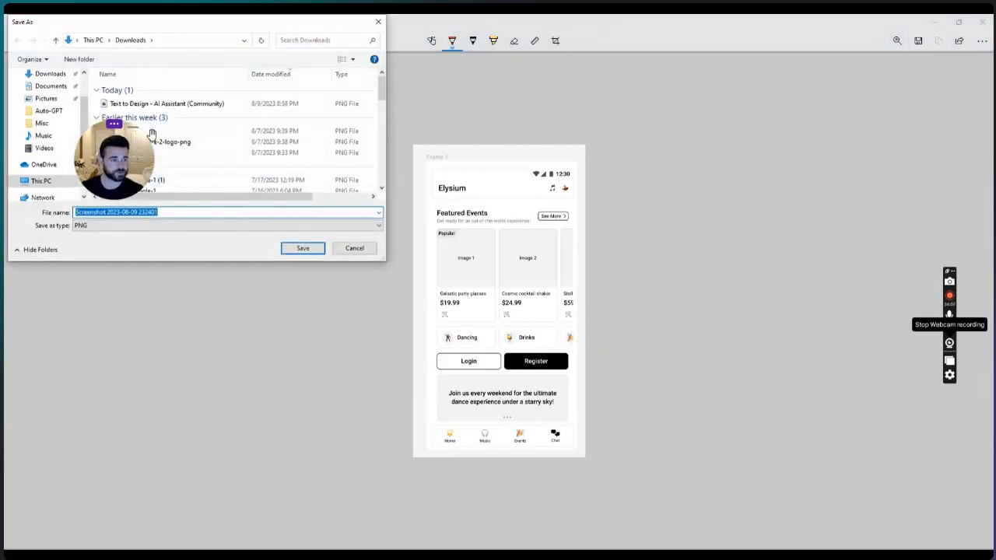
{"action": "left_click", "coordinate": [301, 248]}
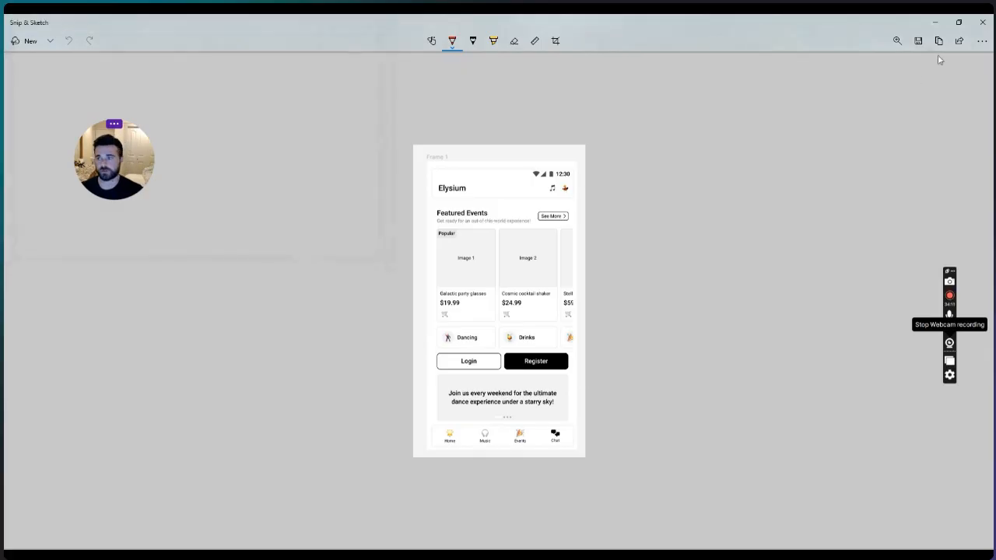
{"action": "left_click", "coordinate": [983, 22]}
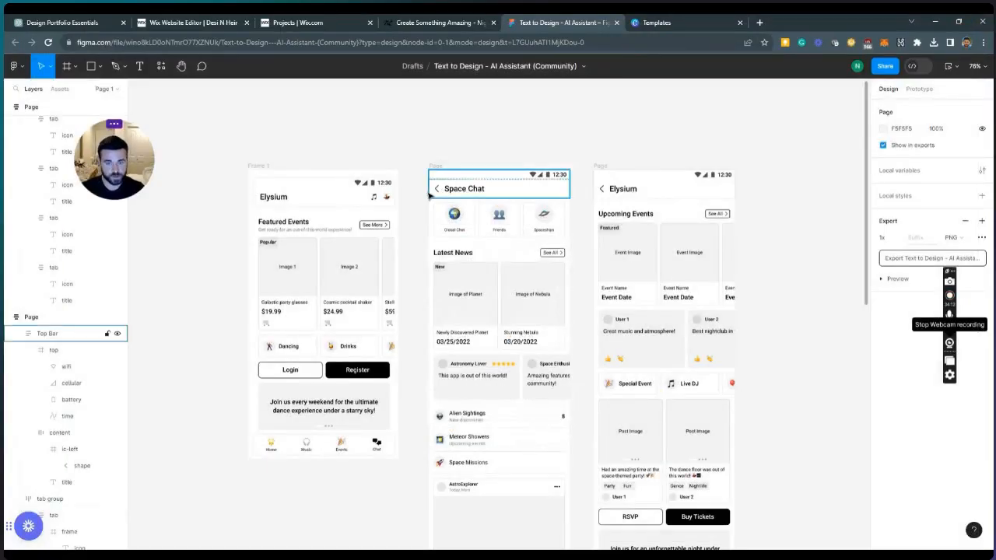
Capture a screen snip of the visible part of the Space Chat page and save it to Downloads
{"action": "key", "text": "super+shift+s"}
{"action": "left_click_drag", "start_coordinate": [419, 140], "coordinate": [579, 545]}
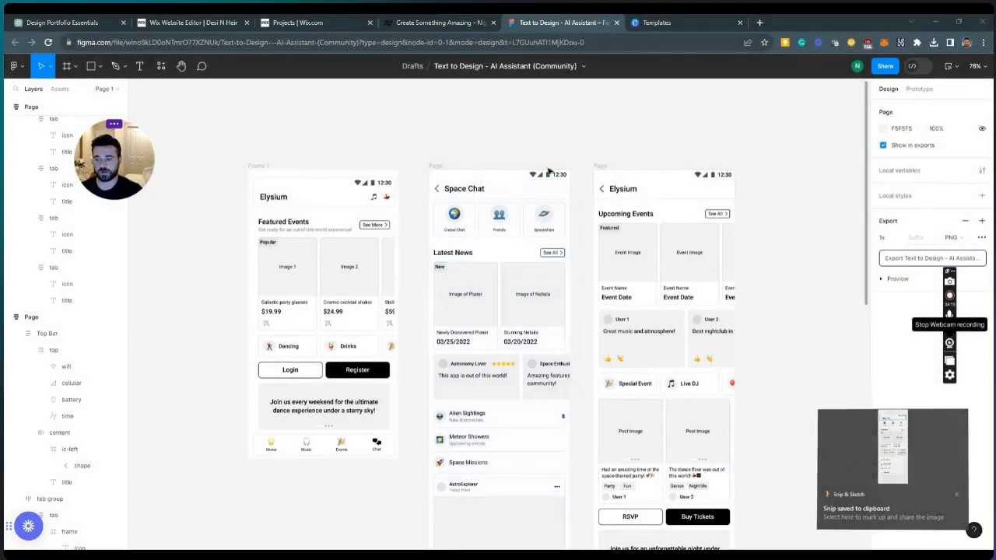
{"action": "left_click", "coordinate": [893, 471]}
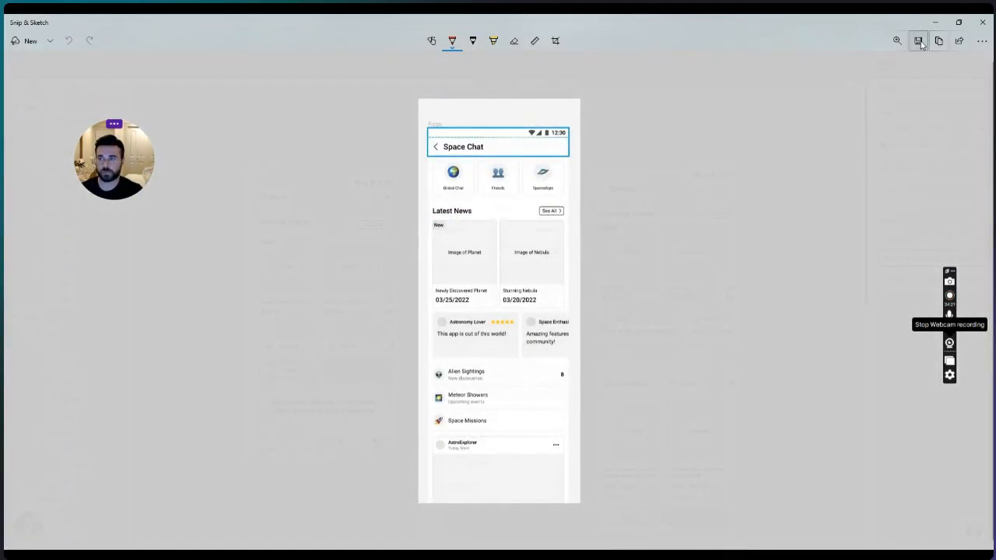
{"action": "key", "text": "ctrl+s"}
{"action": "left_click", "coordinate": [300, 247]}
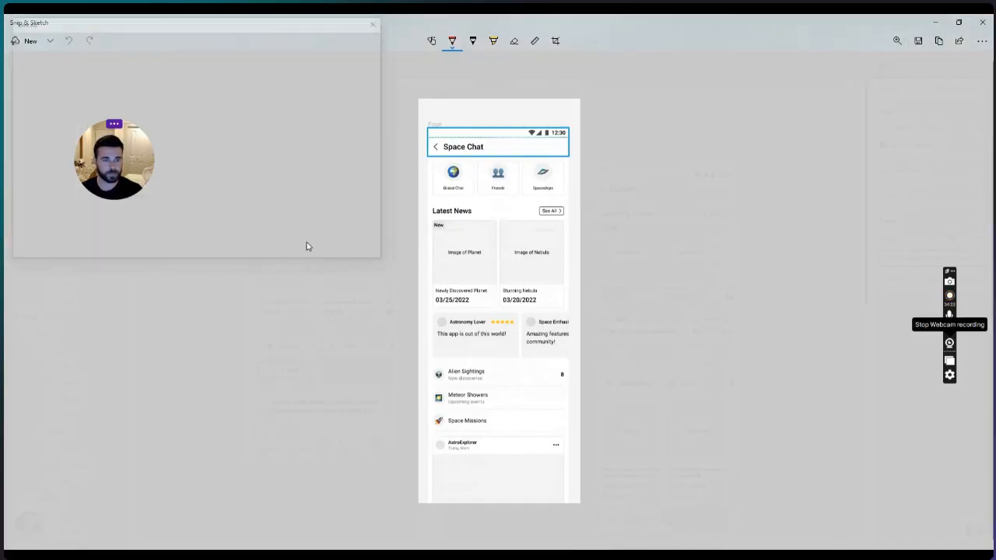
{"action": "left_click", "coordinate": [986, 21]}
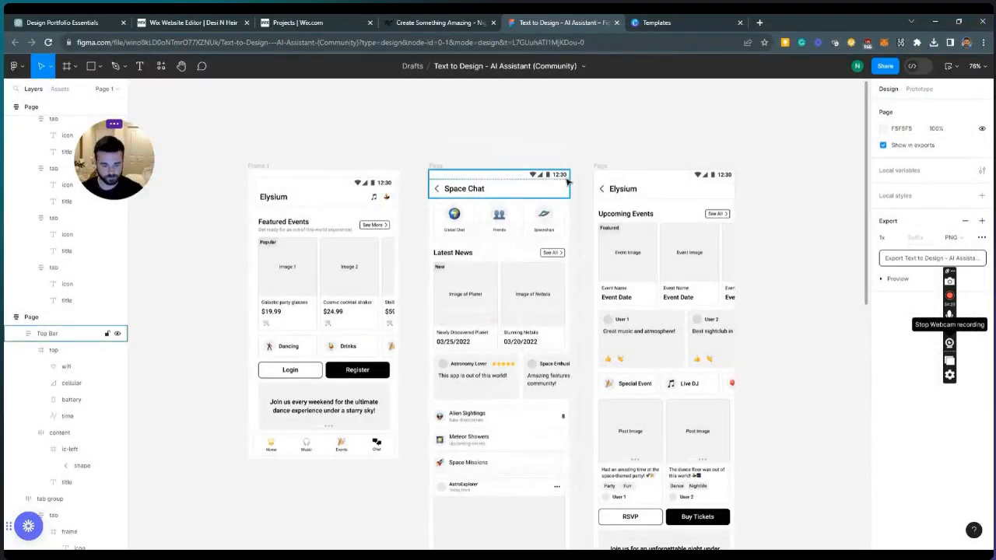
Capture a screen snip of the Elysium Upcoming Events page and save it as a PNG in Downloads
{"action": "key", "text": "super+shift+s"}
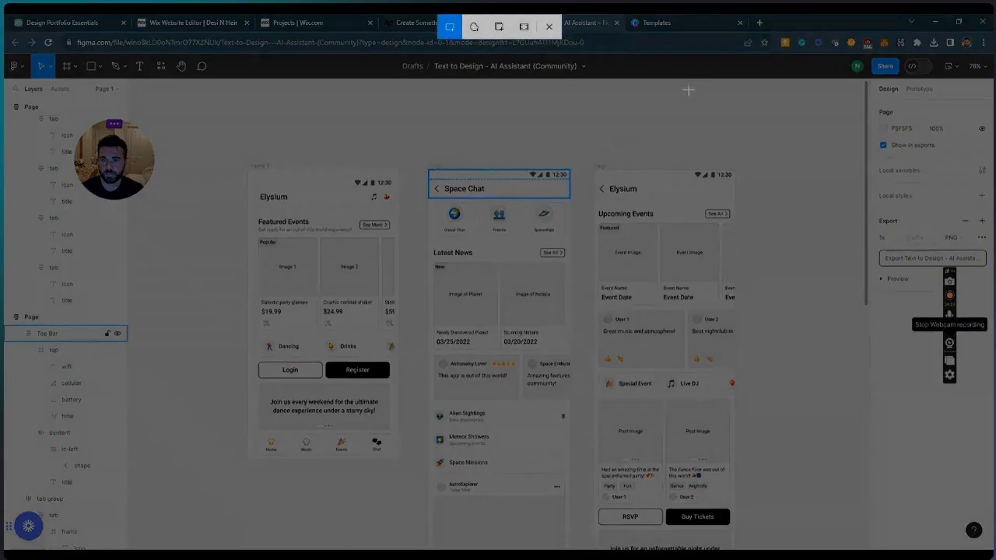
{"action": "left_click_drag", "start_coordinate": [578, 149], "coordinate": [767, 545]}
{"action": "left_click", "coordinate": [832, 486]}
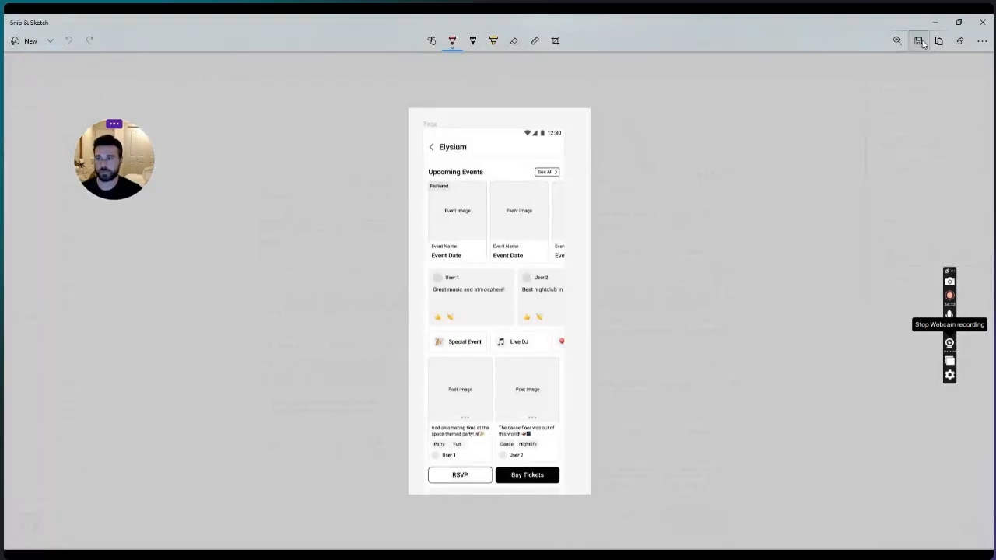
{"action": "left_click", "coordinate": [304, 248]}
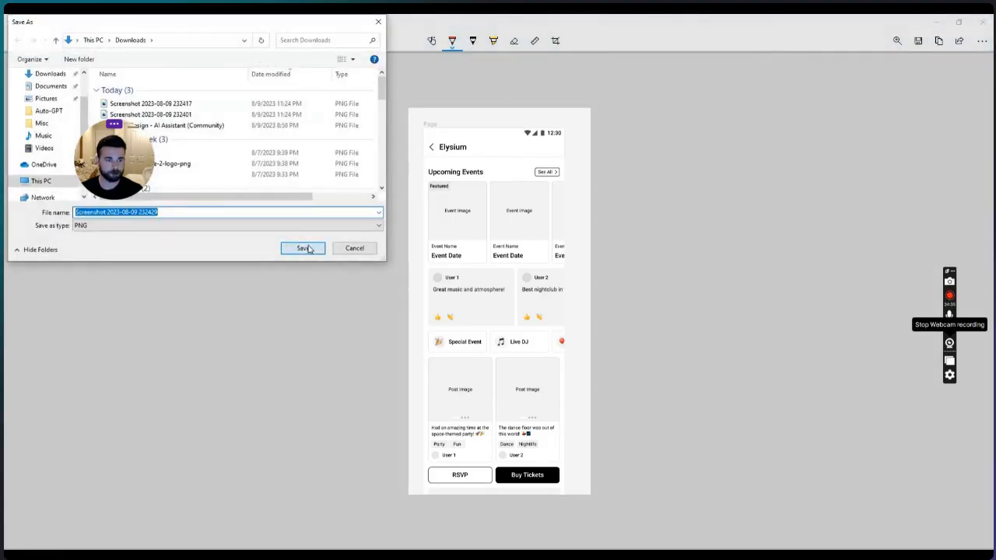
{"action": "left_click", "coordinate": [982, 22]}
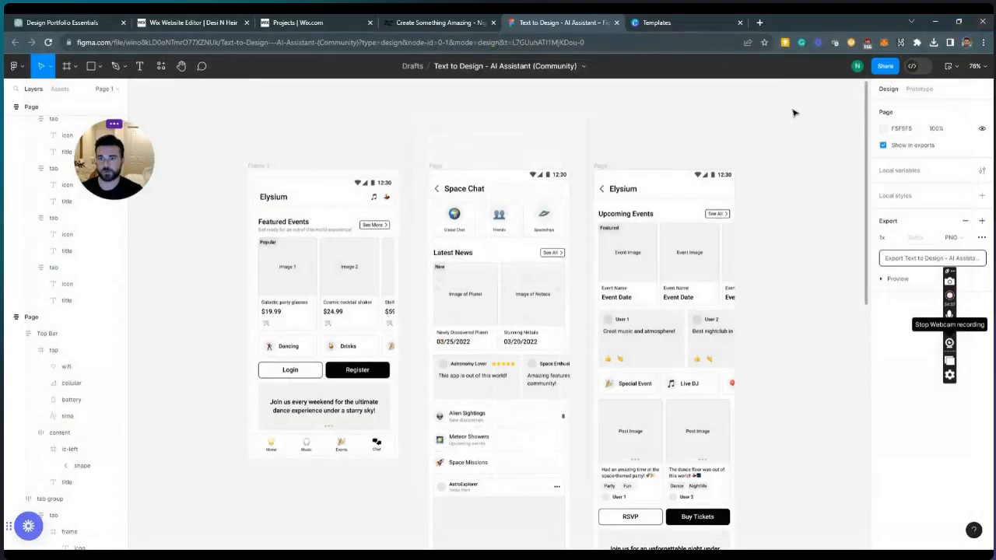
{"action": "left_click", "coordinate": [325, 25]}
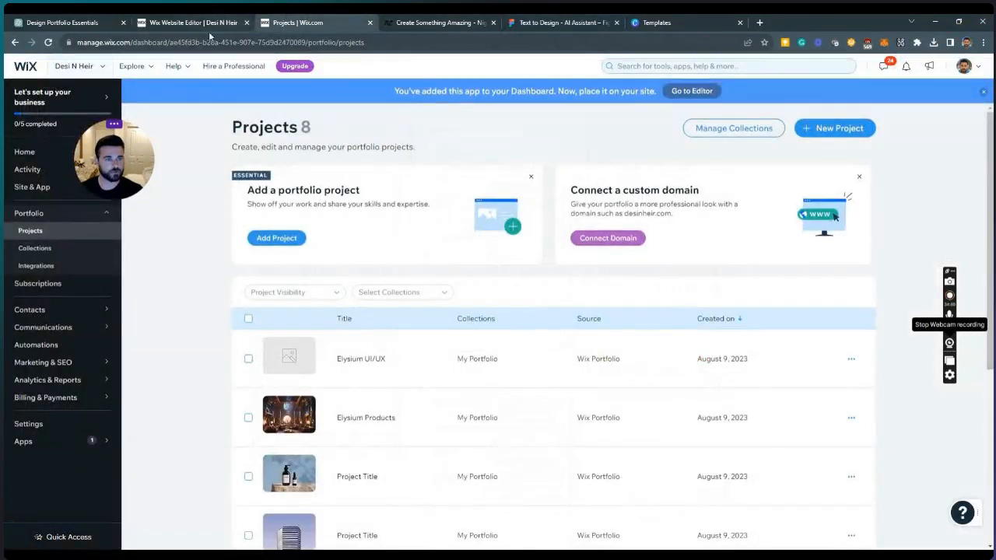
{"action": "left_click", "coordinate": [812, 359]}
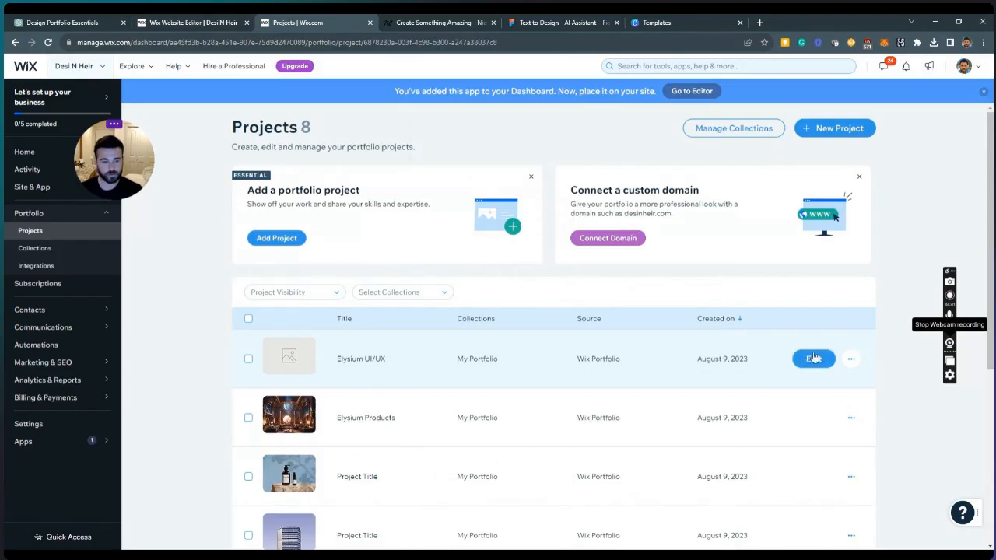
{"action": "scroll", "coordinate": [320, 363], "scroll_direction": "down", "scroll_amount": 3}
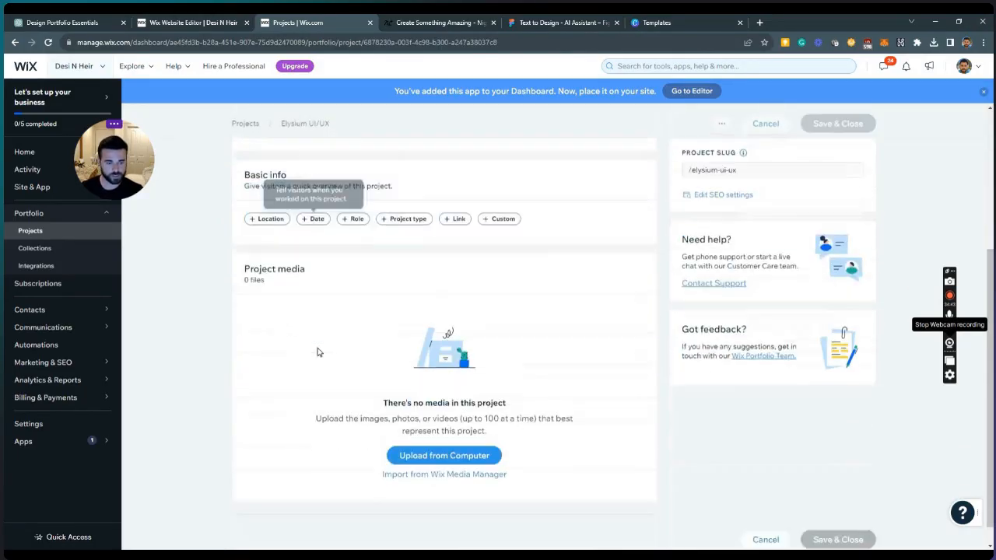
{"action": "left_click", "coordinate": [427, 433]}
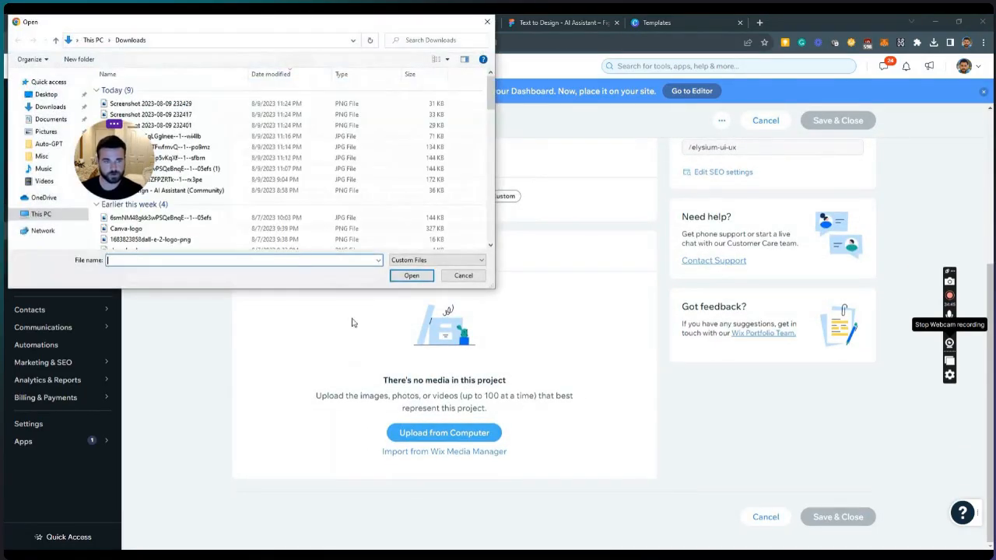
{"action": "left_click_drag", "start_coordinate": [186, 103], "coordinate": [186, 129]}
{"action": "left_click", "coordinate": [412, 277]}
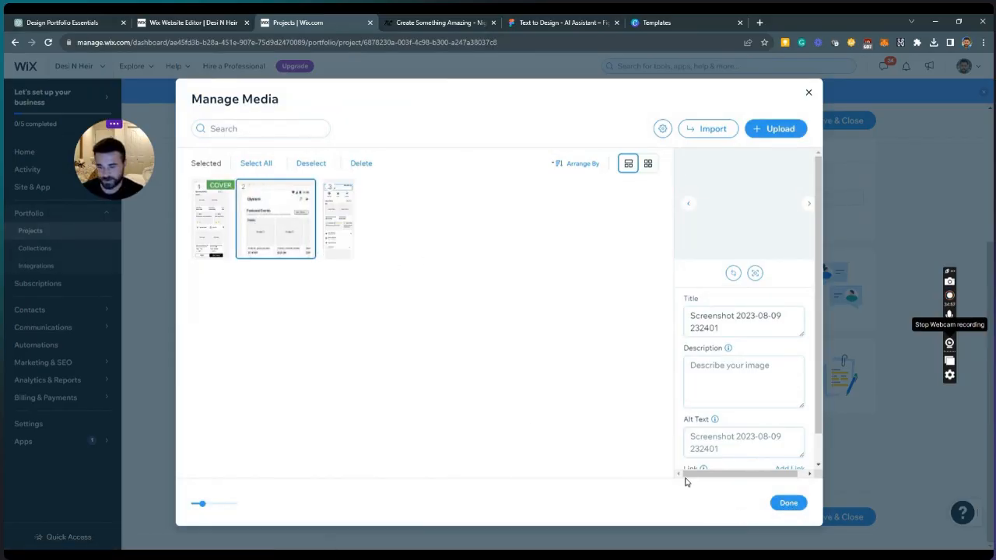
{"action": "left_click", "coordinate": [788, 503]}
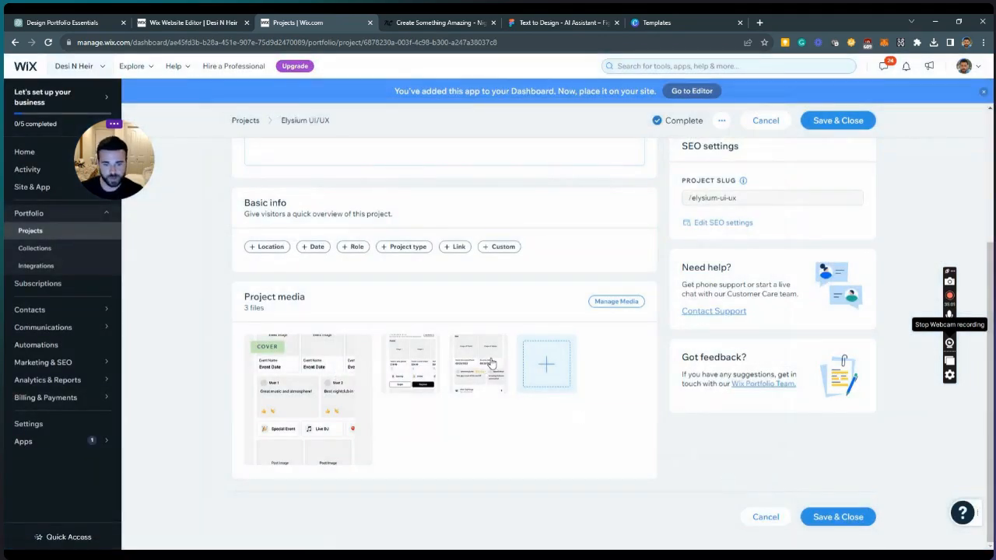
{"action": "left_click", "coordinate": [841, 121]}
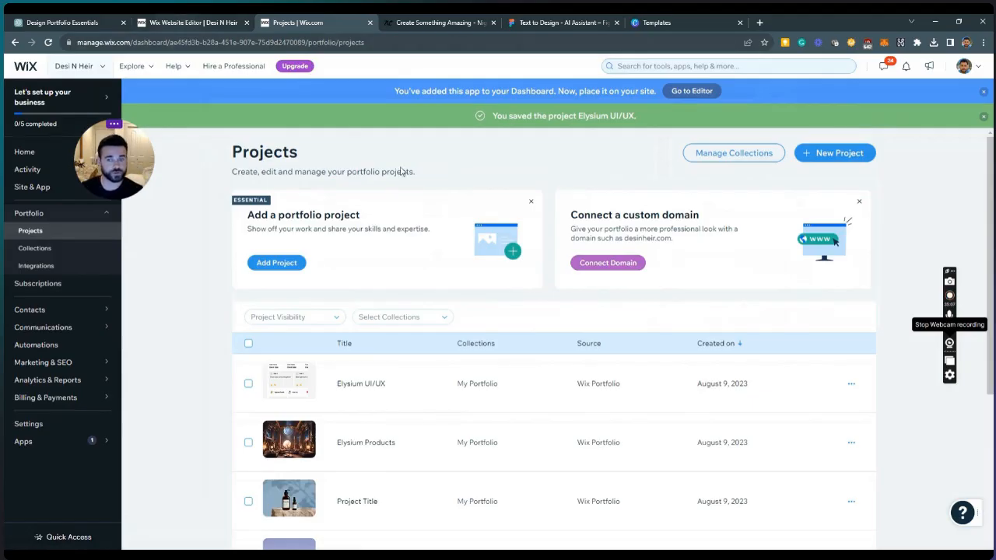
Switch to the Wix site editor, leave the Elysium Products preview, open the Portfolio site page and preview it
{"action": "left_click", "coordinate": [185, 23]}
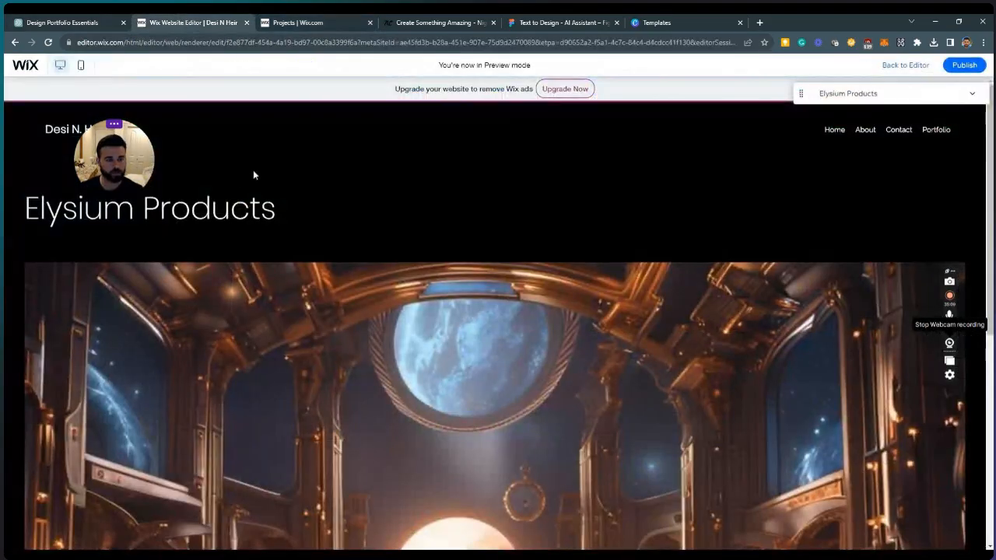
{"action": "mouse_move", "coordinate": [17, 65]}
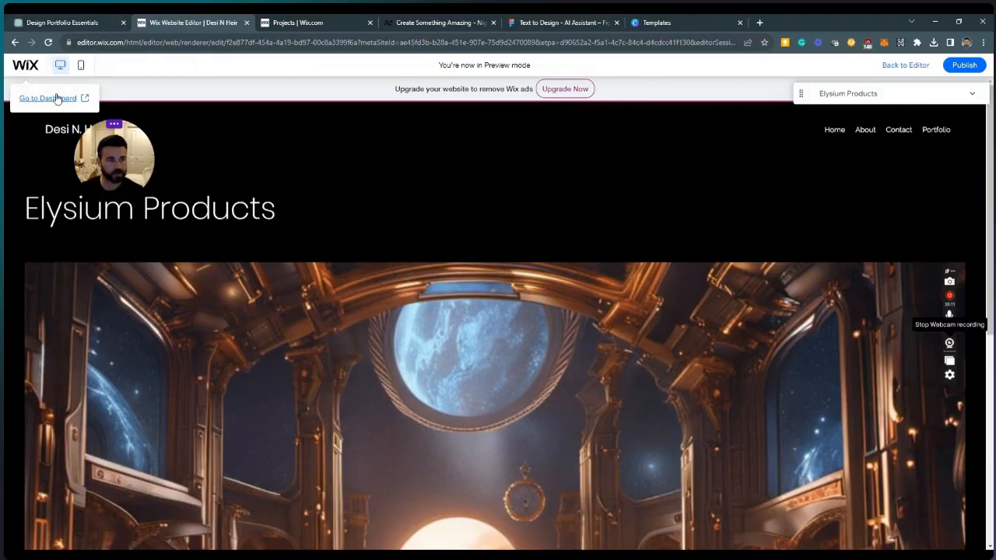
{"action": "scroll", "coordinate": [920, 86], "scroll_direction": "down", "scroll_amount": 1}
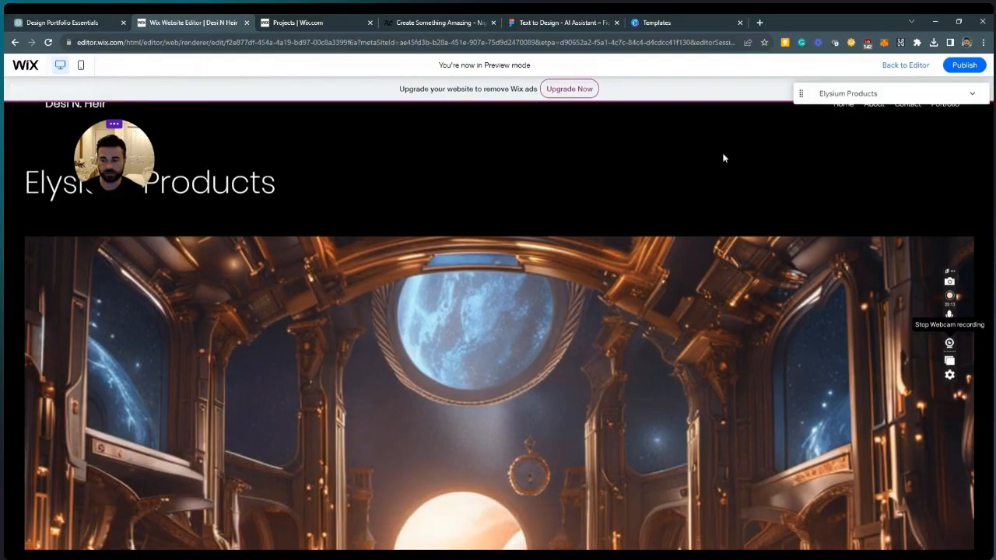
{"action": "left_click", "coordinate": [906, 66]}
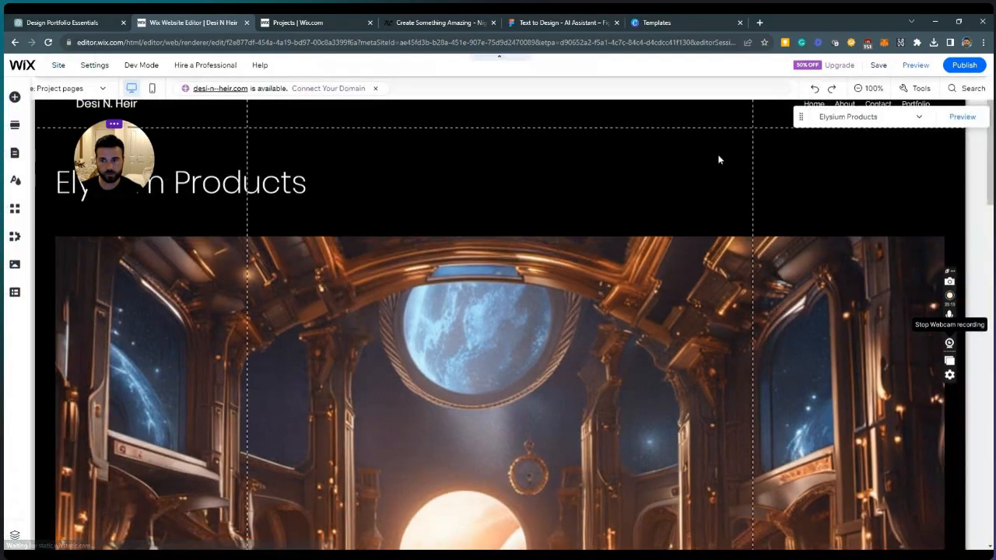
{"action": "mouse_move", "coordinate": [27, 70]}
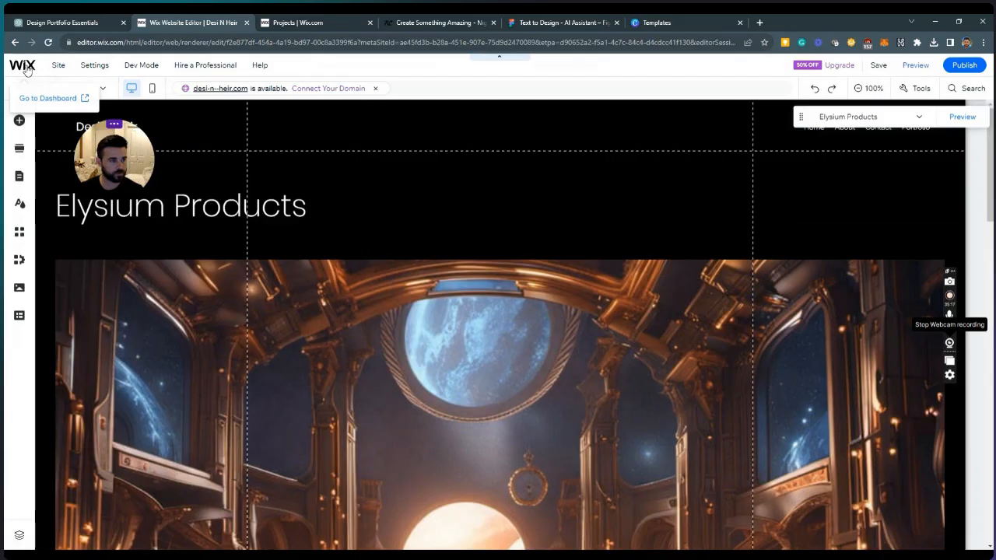
{"action": "left_click", "coordinate": [102, 88]}
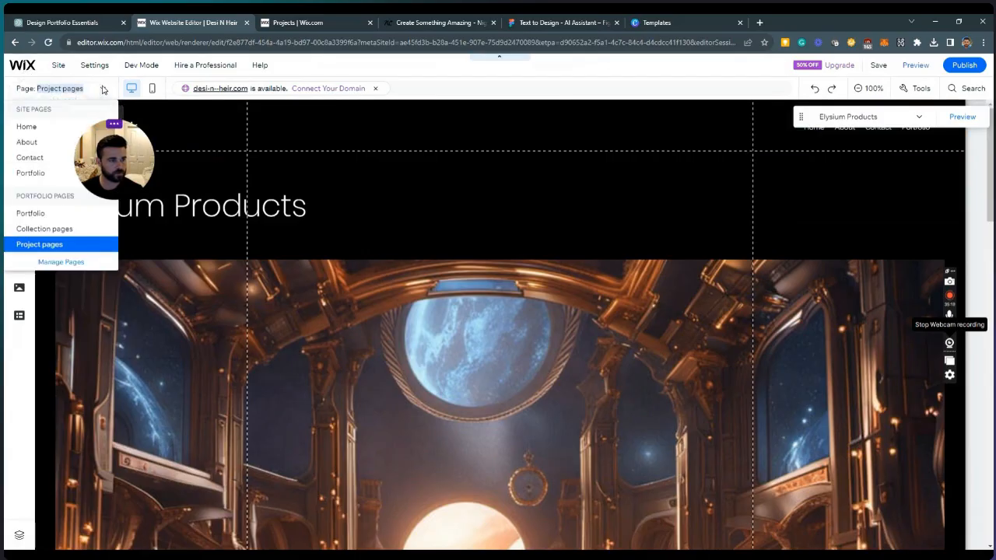
{"action": "left_click", "coordinate": [42, 171]}
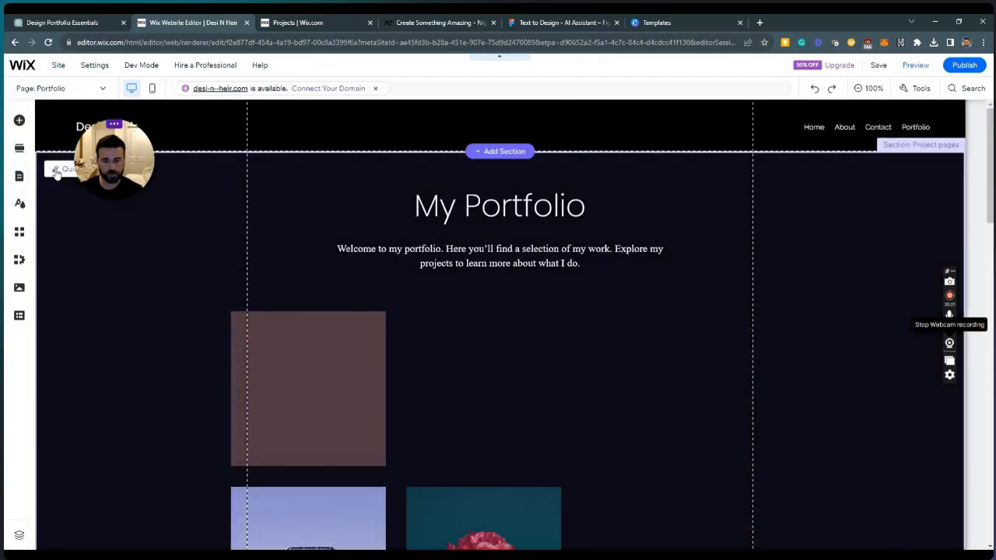
{"action": "scroll", "coordinate": [259, 217], "scroll_direction": "down", "scroll_amount": 2}
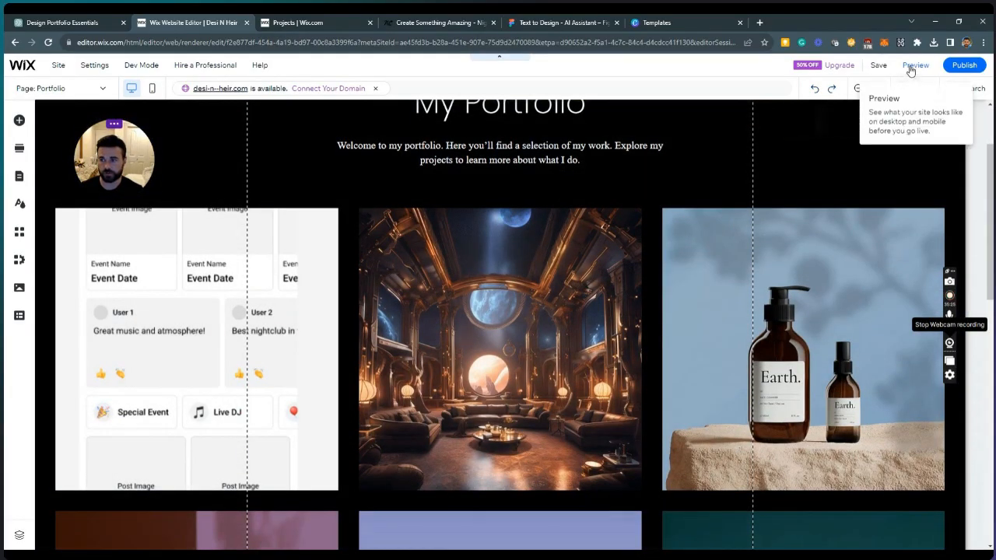
{"action": "left_click", "coordinate": [912, 66]}
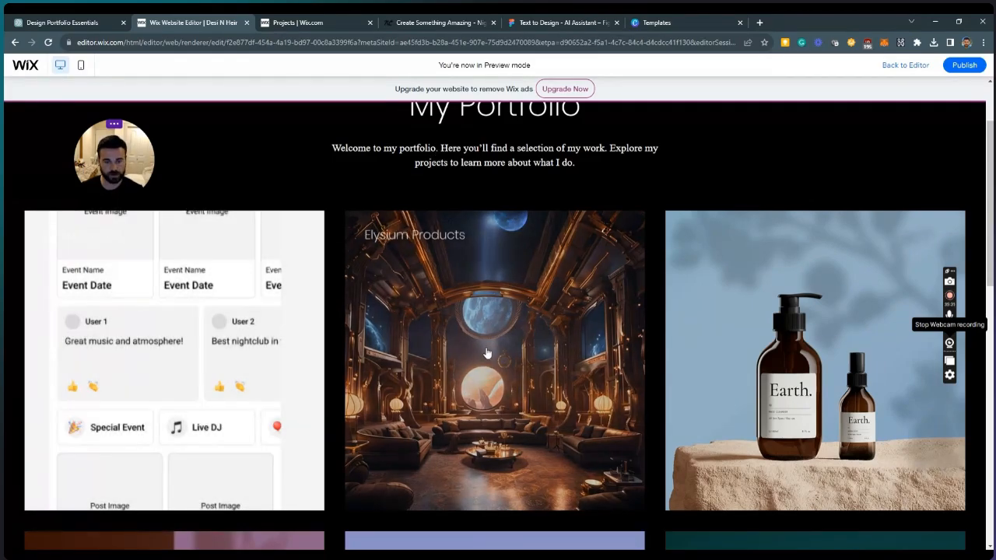
Open the Elysium Products project from the portfolio preview and review all of its images
{"action": "left_click", "coordinate": [486, 354]}
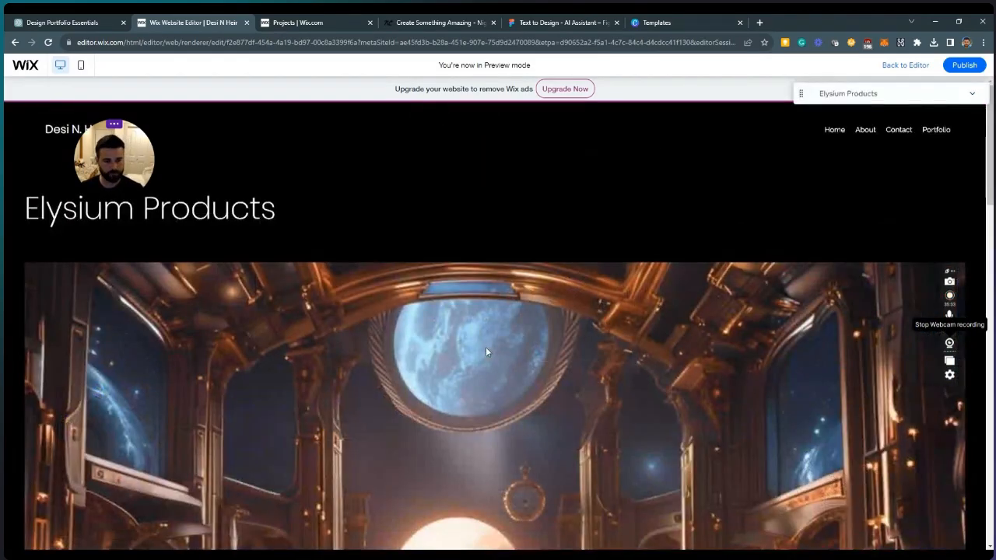
{"action": "scroll", "coordinate": [486, 347], "scroll_direction": "down", "scroll_amount": 5}
{"action": "scroll", "coordinate": [485, 351], "scroll_direction": "down", "scroll_amount": 3}
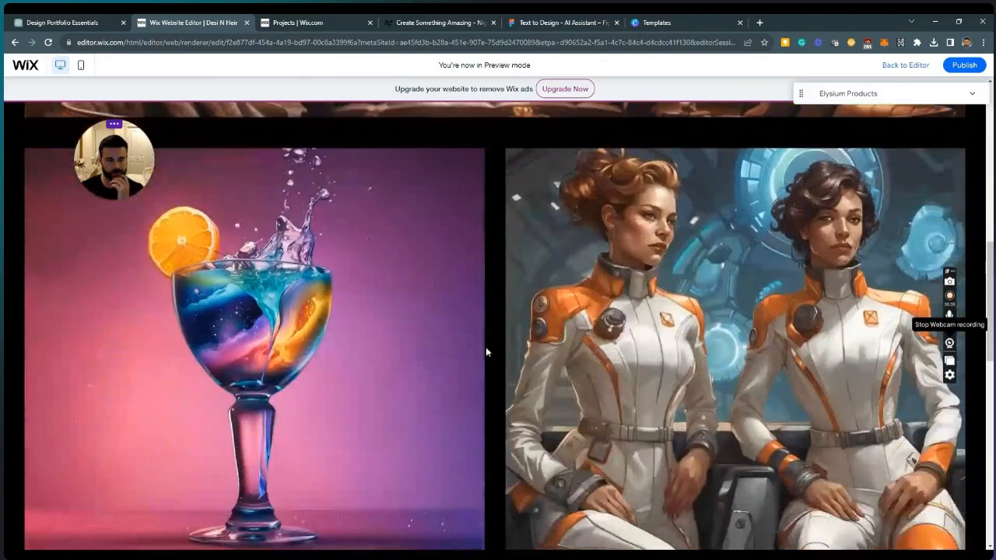
{"action": "scroll", "coordinate": [486, 352], "scroll_direction": "down", "scroll_amount": 2}
{"action": "scroll", "coordinate": [485, 351], "scroll_direction": "up", "scroll_amount": 1}
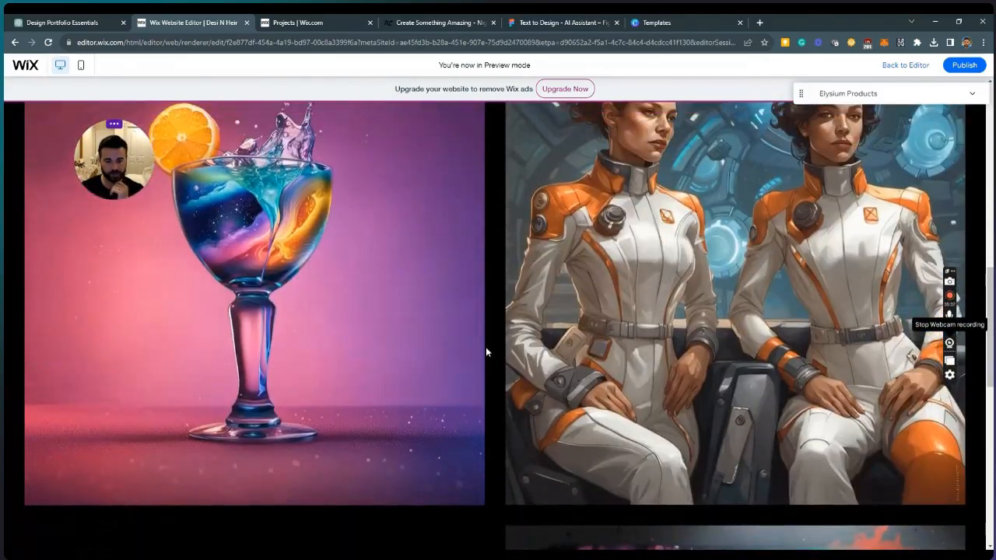
{"action": "scroll", "coordinate": [485, 352], "scroll_direction": "down", "scroll_amount": 5}
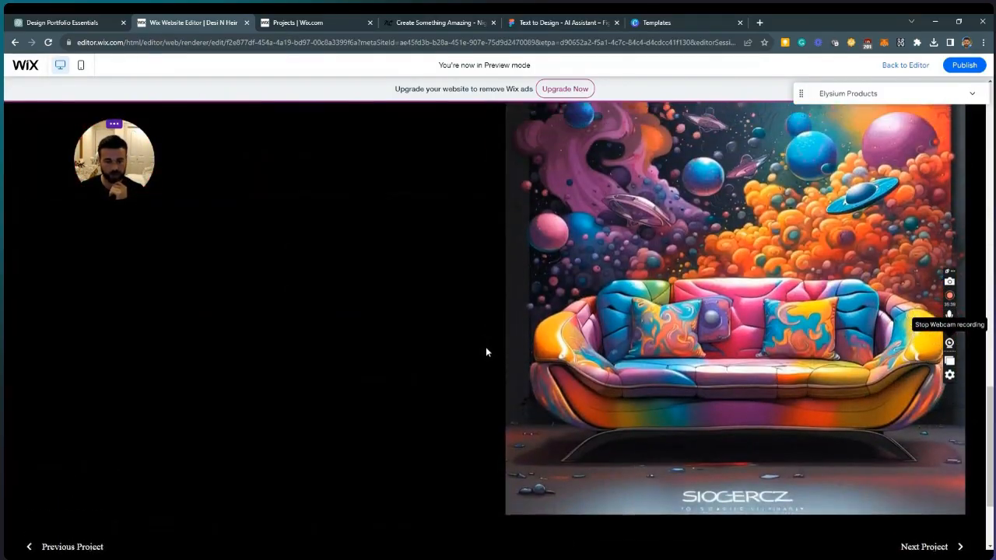
{"action": "scroll", "coordinate": [486, 353], "scroll_direction": "up", "scroll_amount": 5}
{"action": "scroll", "coordinate": [485, 352], "scroll_direction": "up", "scroll_amount": 5}
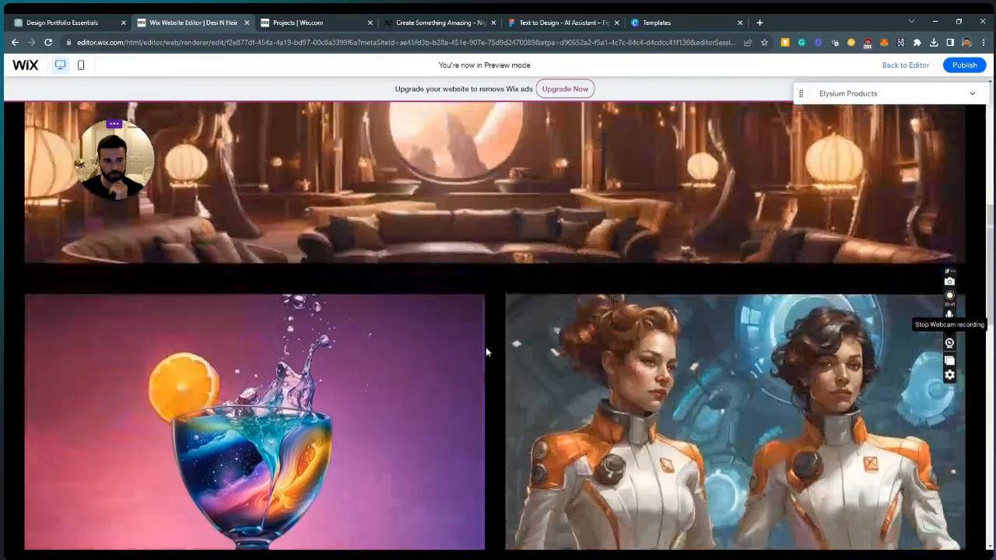
{"action": "scroll", "coordinate": [485, 352], "scroll_direction": "down", "scroll_amount": 10}
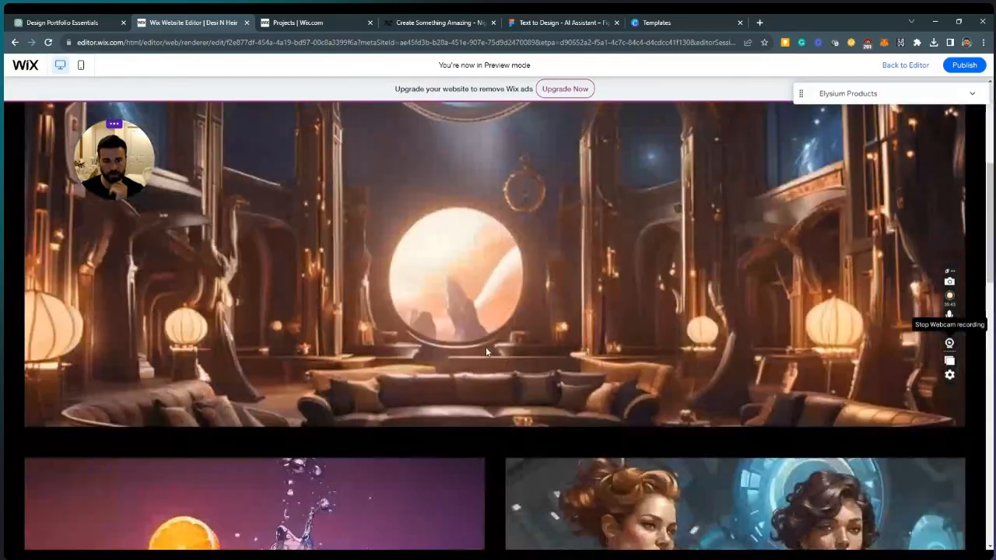
{"action": "scroll", "coordinate": [485, 352], "scroll_direction": "up", "scroll_amount": 10}
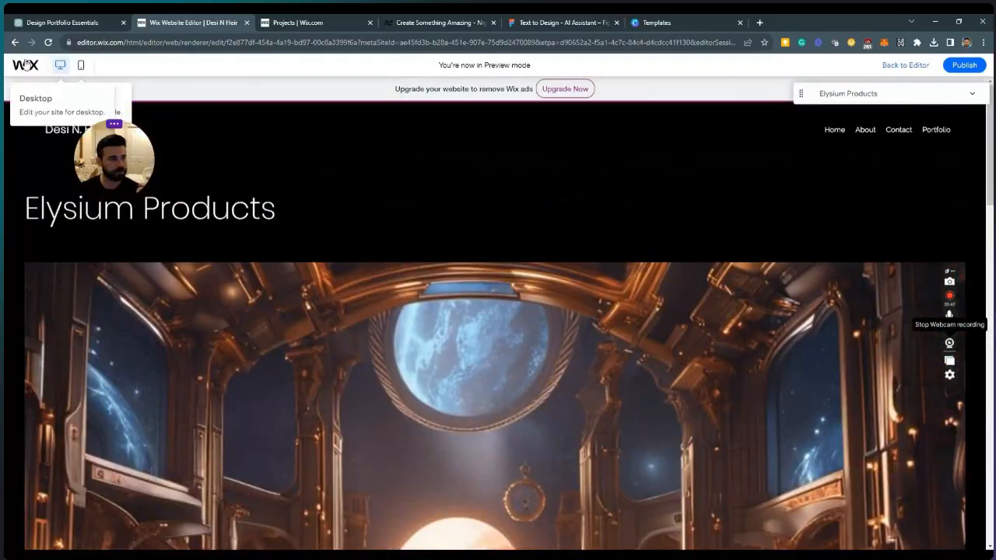
Try to open the Elysium UI/UX project from the Portfolio page in preview, check the page it leads to, and return to the editor
{"action": "left_click", "coordinate": [938, 131]}
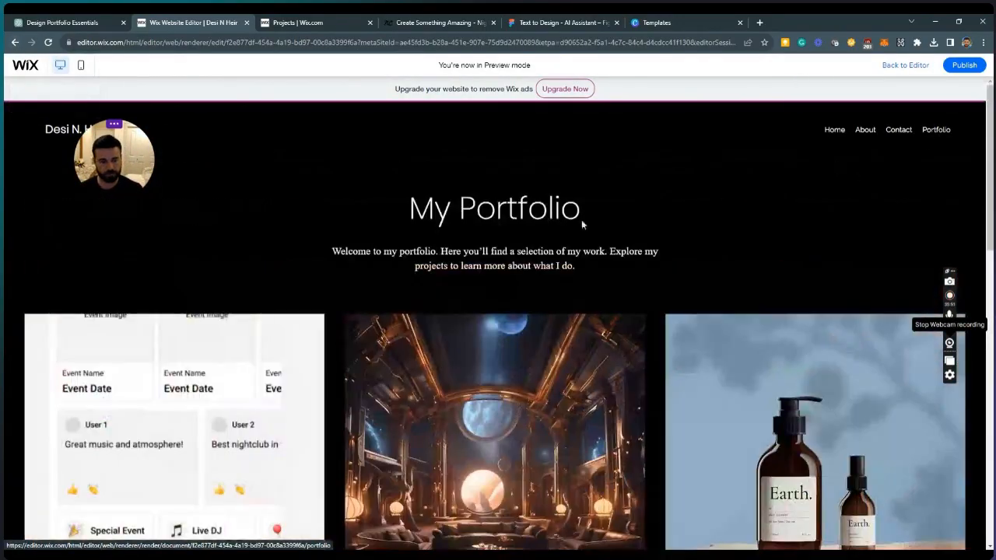
{"action": "left_click", "coordinate": [234, 369]}
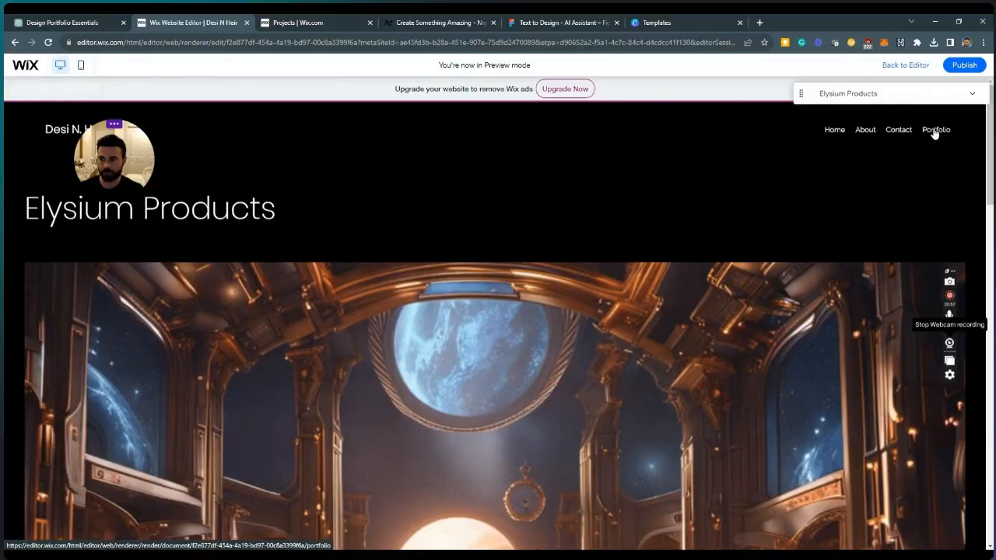
{"action": "left_click", "coordinate": [934, 130]}
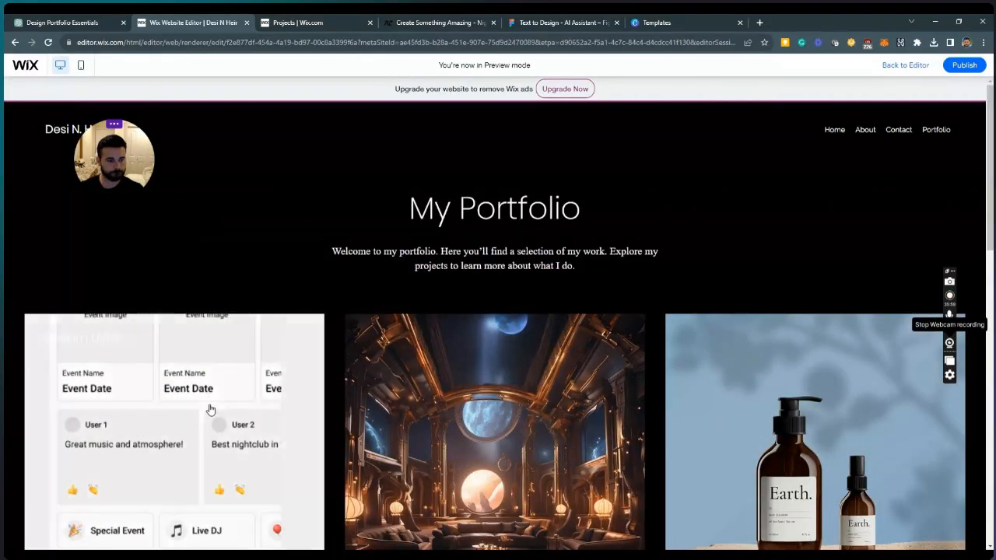
{"action": "left_click", "coordinate": [209, 409]}
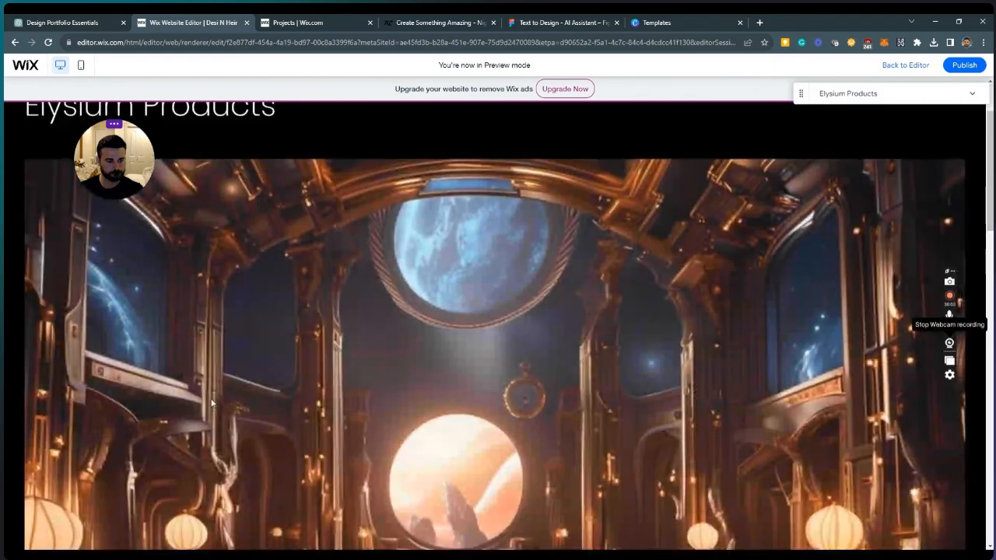
{"action": "scroll", "coordinate": [211, 397], "scroll_direction": "down", "scroll_amount": 10}
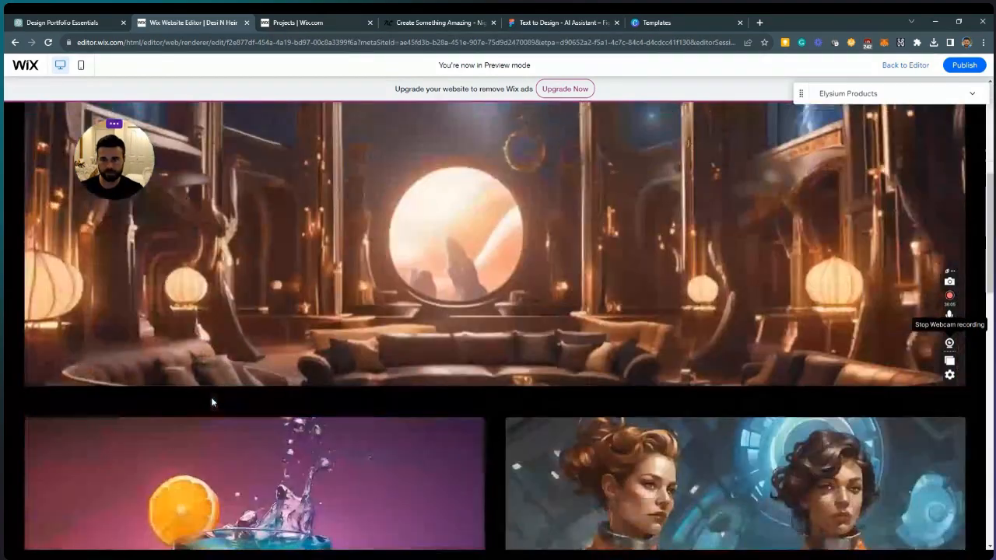
{"action": "scroll", "coordinate": [211, 397], "scroll_direction": "down", "scroll_amount": 5}
{"action": "scroll", "coordinate": [211, 397], "scroll_direction": "up", "scroll_amount": 15}
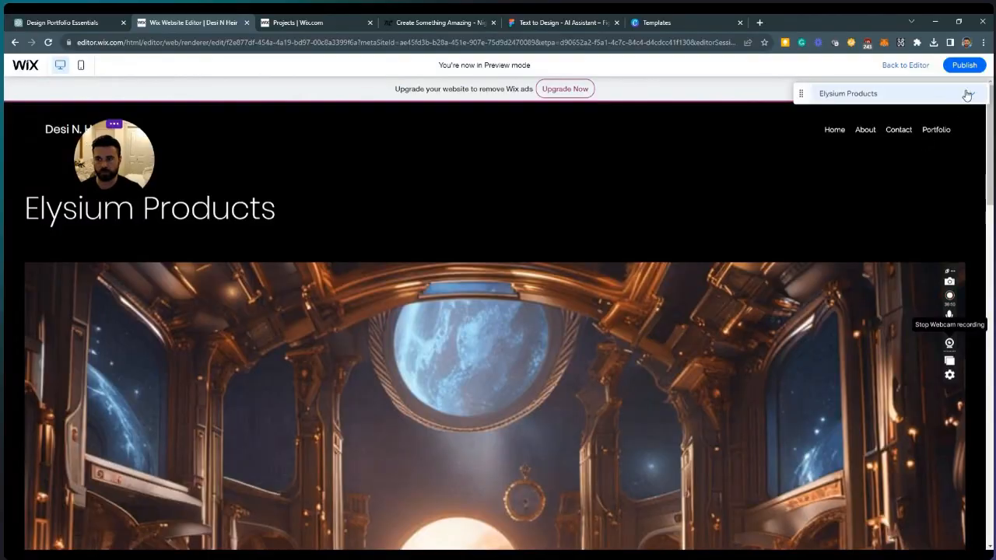
{"action": "left_click", "coordinate": [920, 66]}
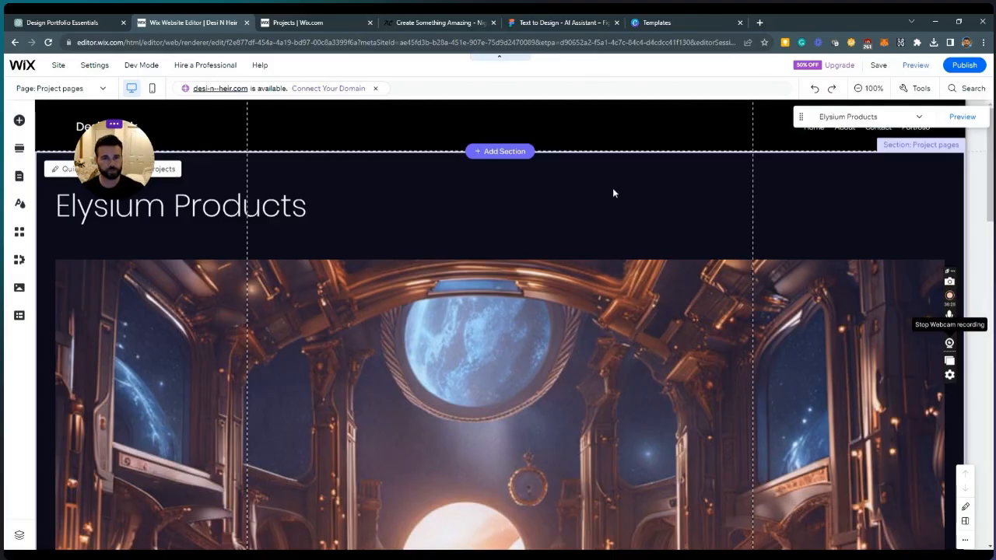
{"action": "left_click", "coordinate": [433, 22]}
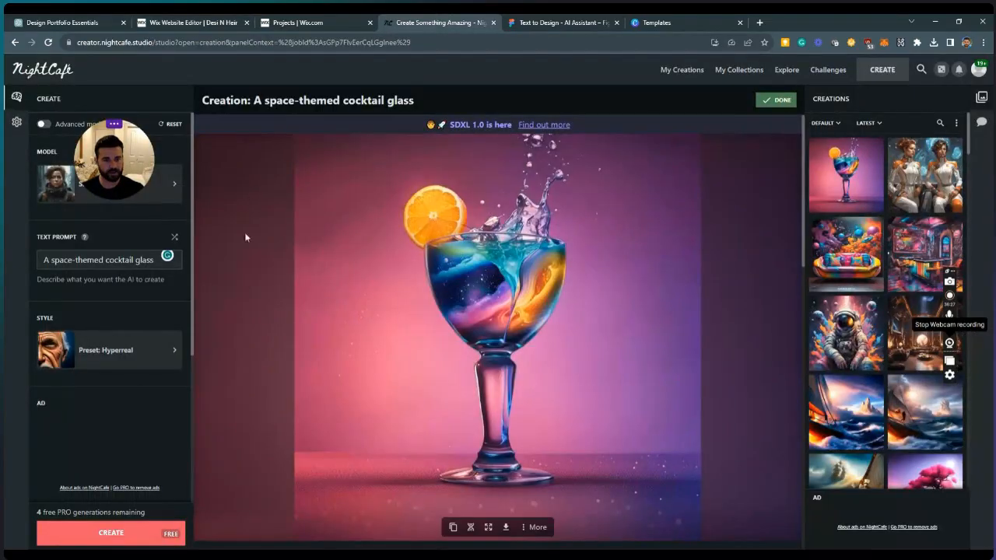
{"action": "left_click", "coordinate": [674, 21]}
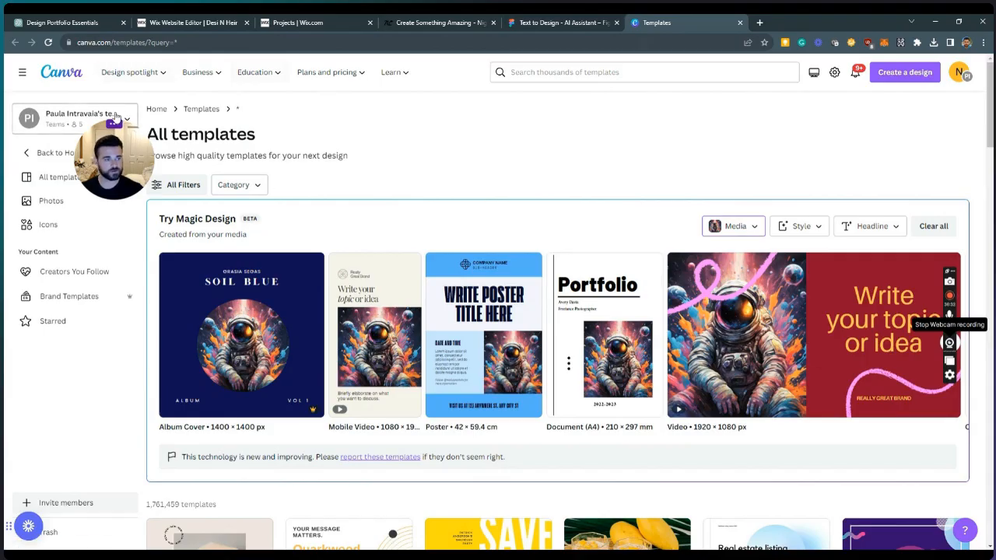
{"action": "left_click_drag", "start_coordinate": [125, 168], "coordinate": [99, 376]}
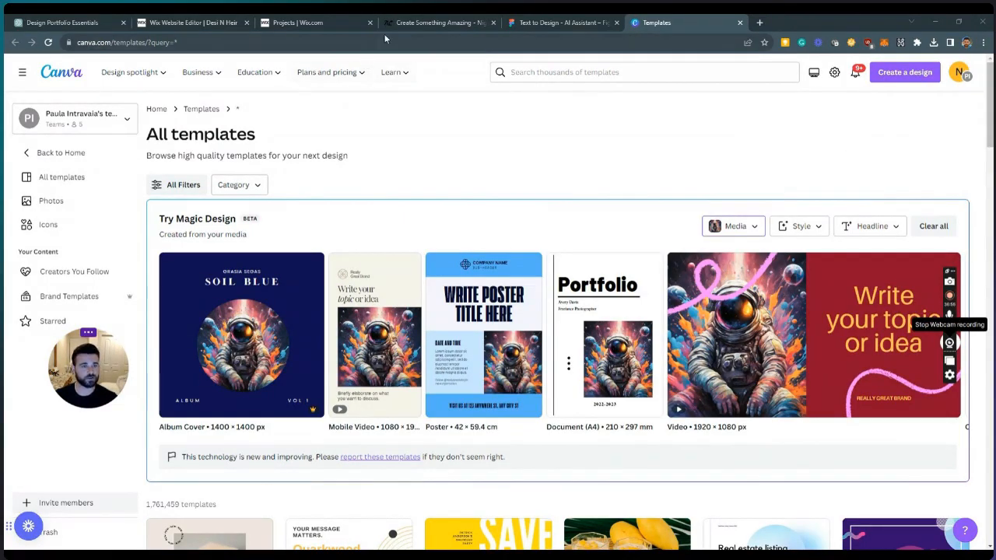
Switch to NightCafe, choose the Vibrant preset style and replace the text prompt with "An ad for a space themed night club"
{"action": "left_click", "coordinate": [428, 24]}
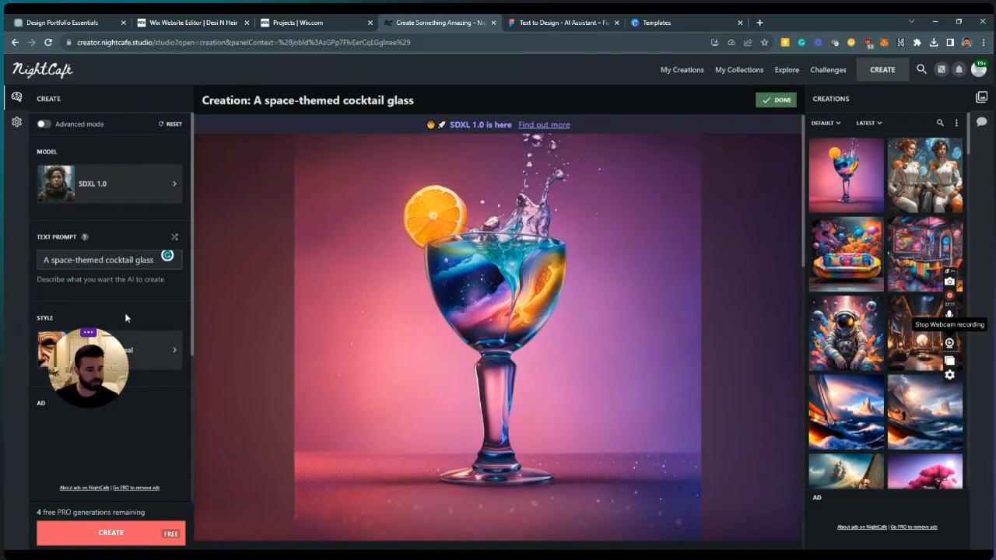
{"action": "left_click", "coordinate": [164, 355]}
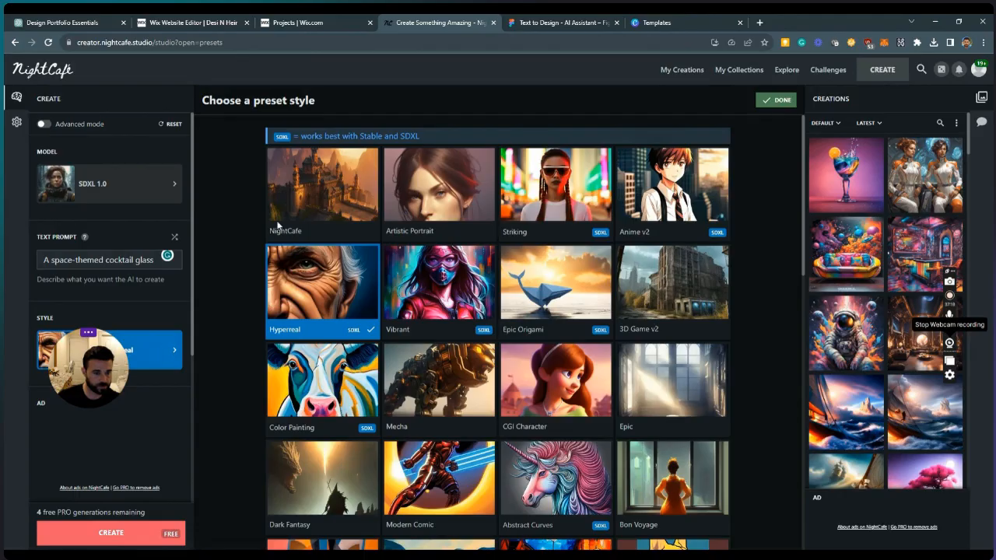
{"action": "left_click", "coordinate": [432, 284]}
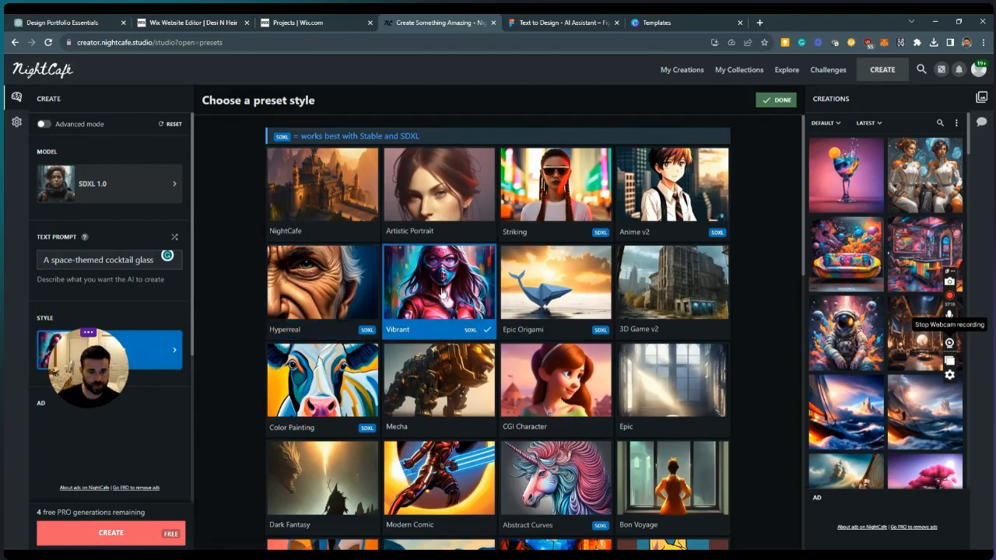
{"action": "triple_click", "coordinate": [138, 262]}
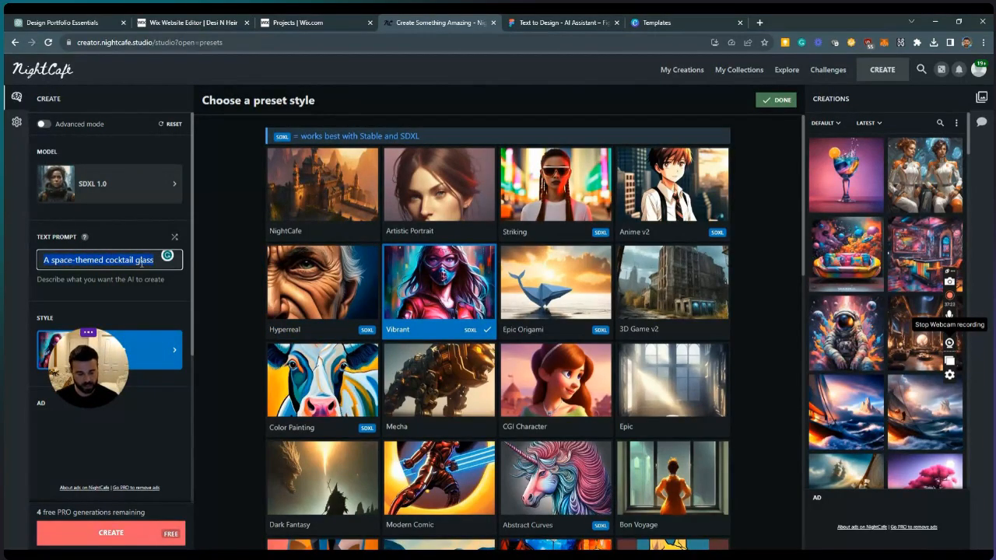
{"action": "type", "text": "An ad for a"}
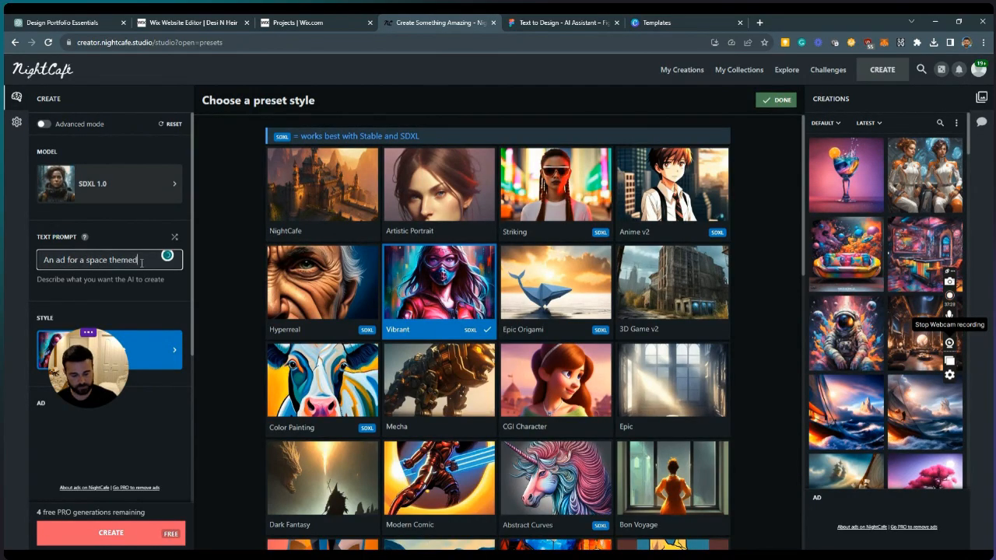
{"action": "type", "text": "space themed night club"}
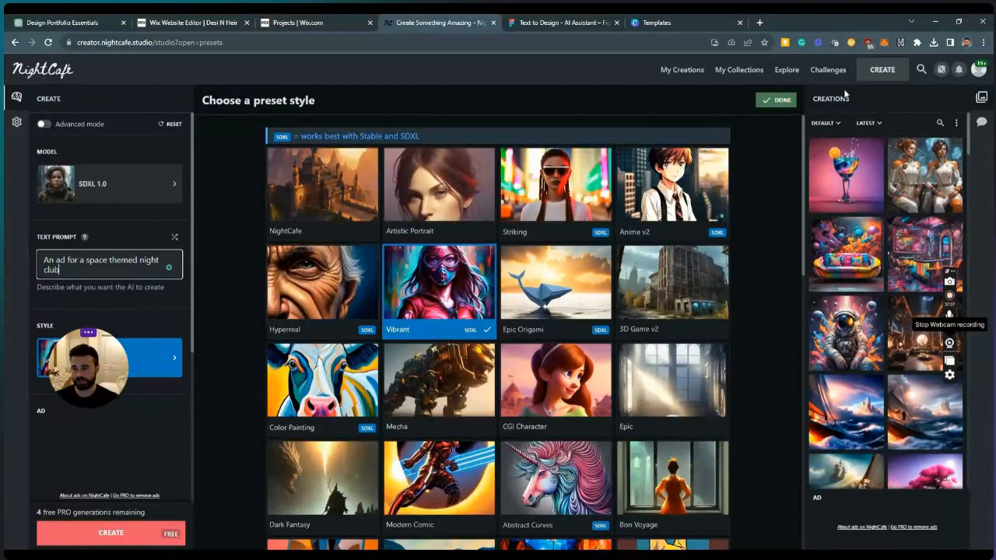
View the Elysium astronaut advertisement creation, switch to the Canva templates and look over the media choices for Magic Design
{"action": "left_click", "coordinate": [857, 322]}
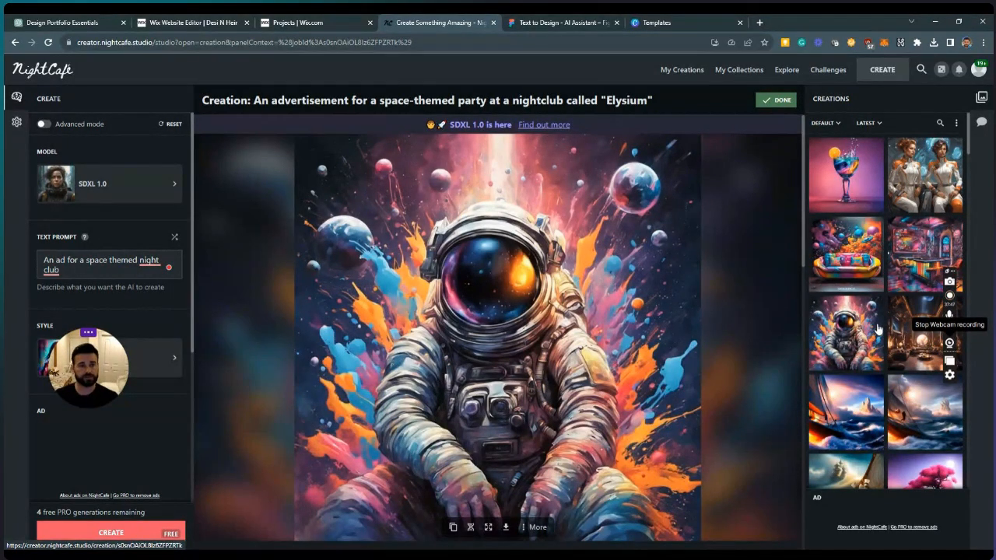
{"action": "left_click", "coordinate": [677, 23]}
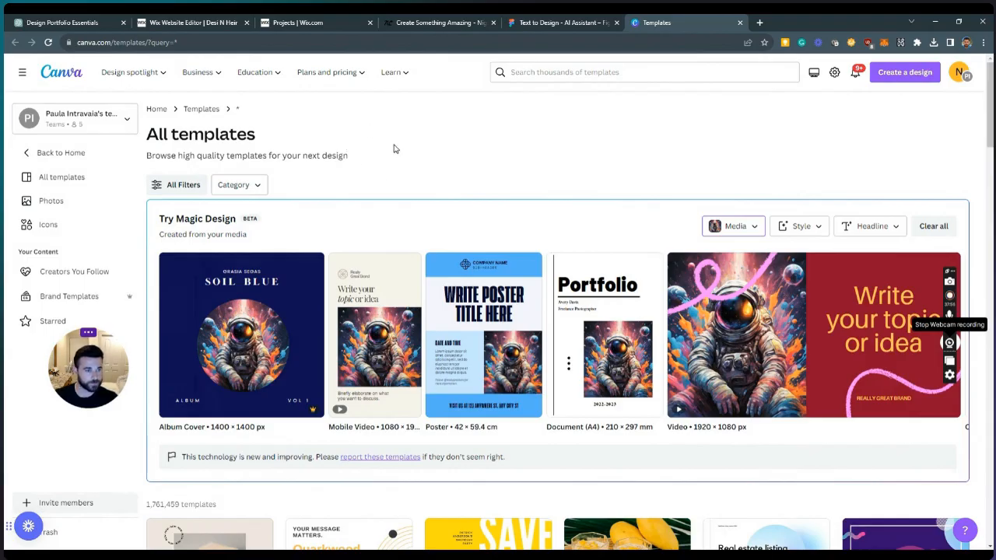
{"action": "scroll", "coordinate": [401, 154], "scroll_direction": "down", "scroll_amount": 4}
{"action": "scroll", "coordinate": [401, 154], "scroll_direction": "up", "scroll_amount": 4}
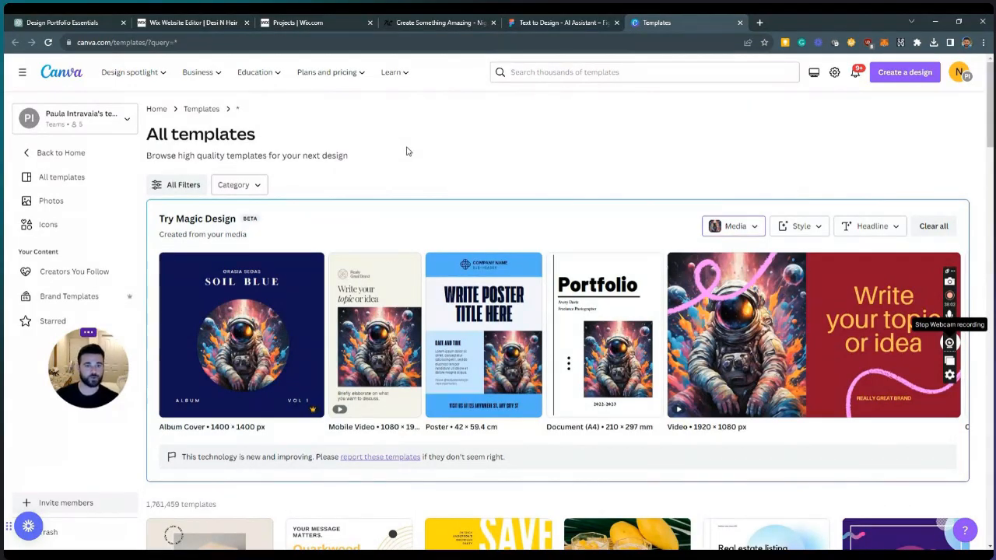
{"action": "left_click", "coordinate": [754, 227]}
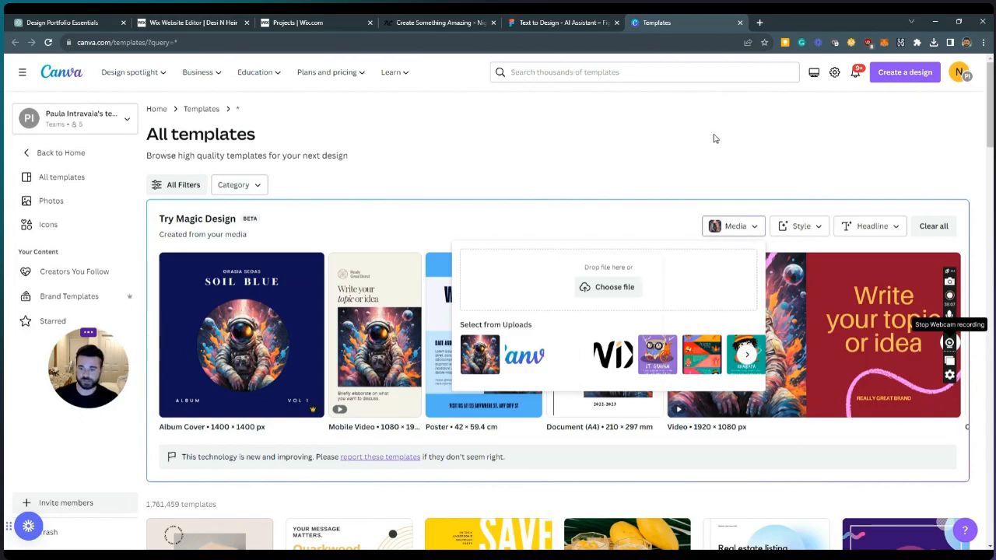
{"action": "left_click", "coordinate": [576, 143]}
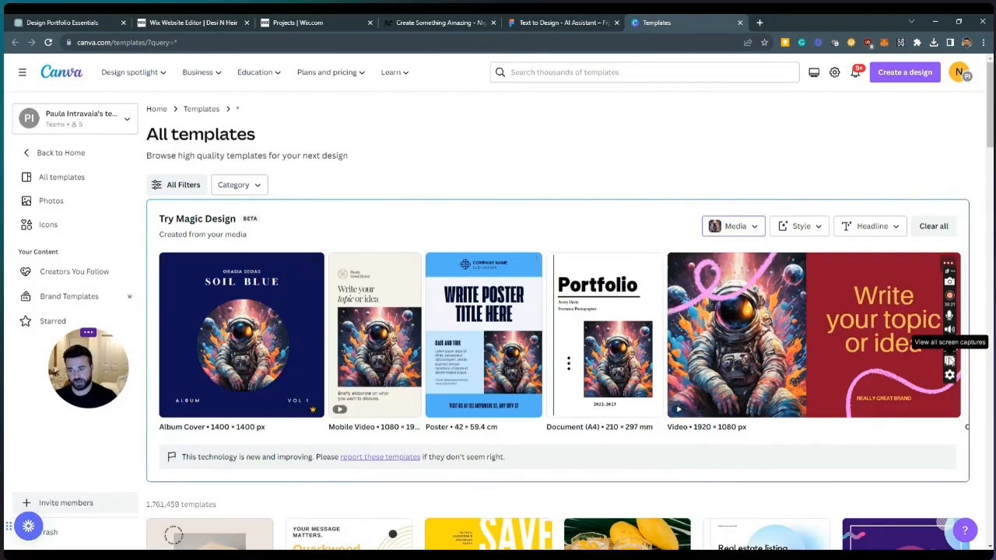
{"action": "left_click_drag", "start_coordinate": [950, 272], "coordinate": [70, 192]}
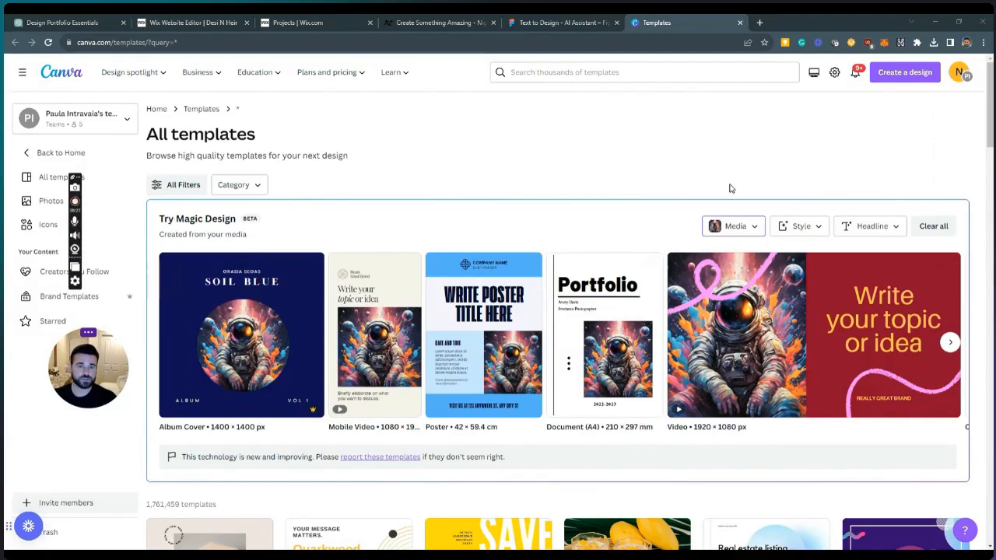
Apply the Modern theme to the Magic Design results made from the astronaut image
{"action": "left_click", "coordinate": [806, 227]}
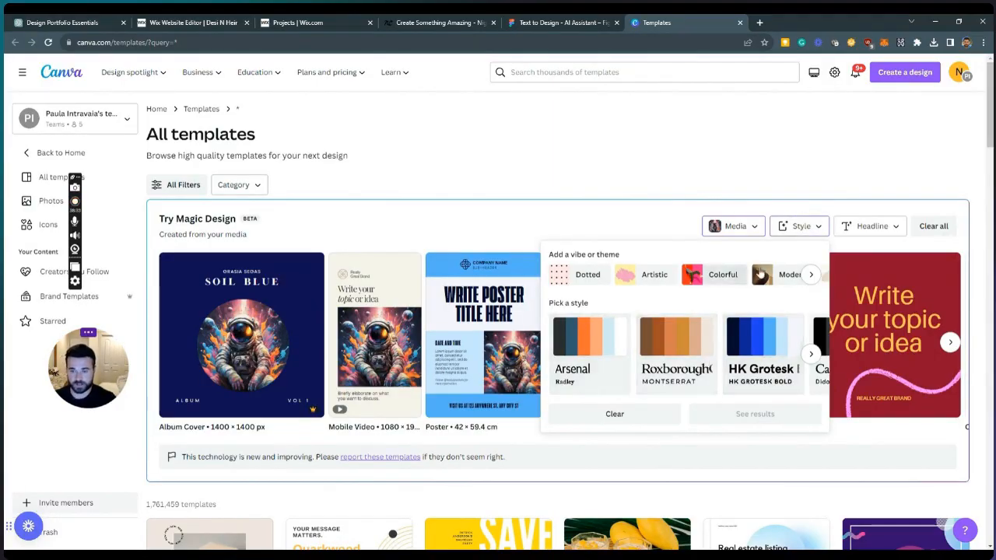
{"action": "left_click", "coordinate": [810, 276]}
{"action": "left_click", "coordinate": [561, 274]}
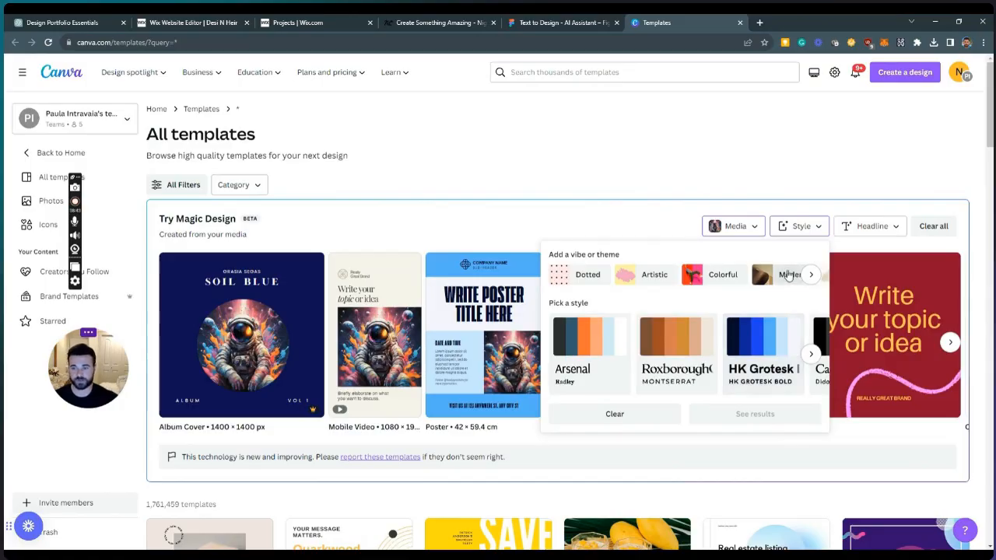
{"action": "left_click", "coordinate": [788, 275]}
{"action": "left_click", "coordinate": [754, 414]}
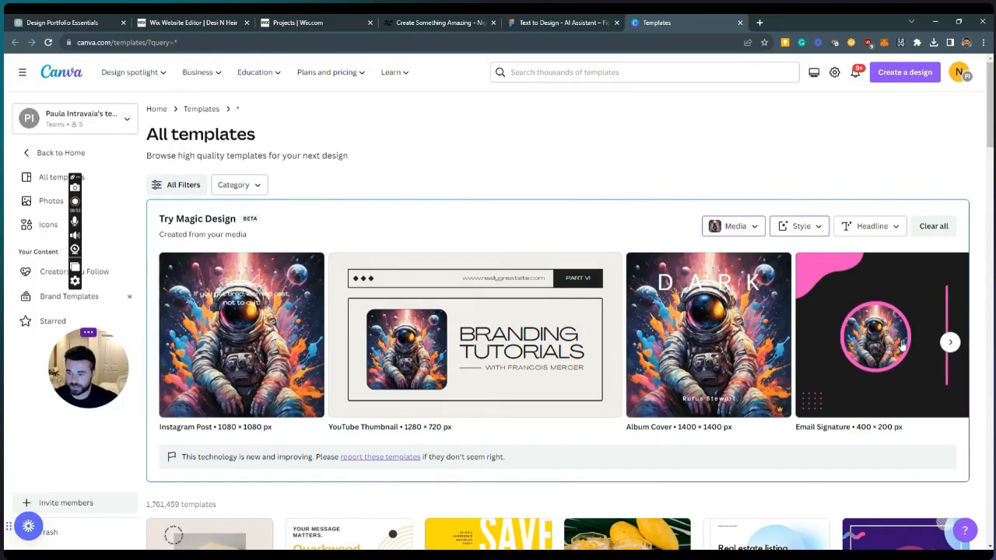
Browse the restyled Magic Design results and check the available template categories and filters
{"action": "left_click", "coordinate": [950, 343]}
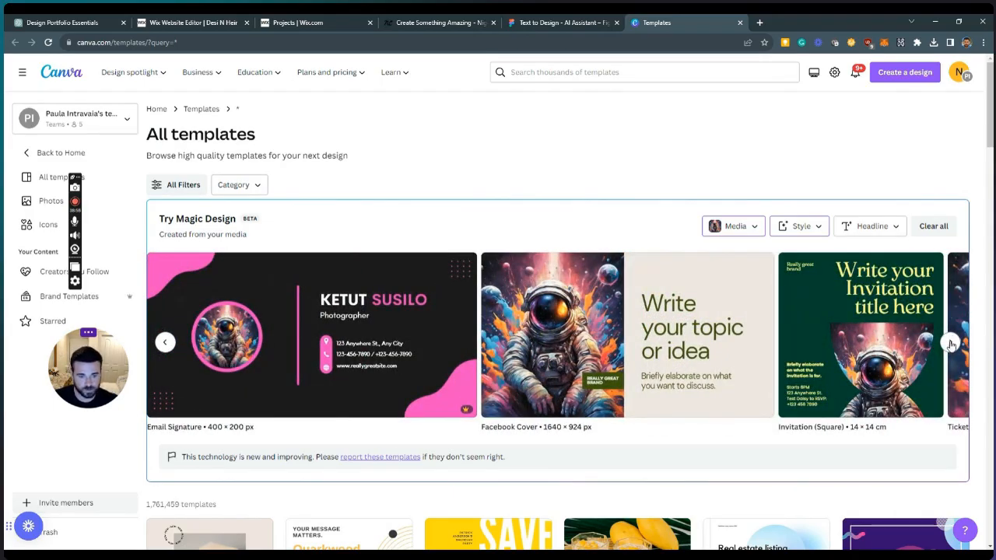
{"action": "left_click", "coordinate": [950, 345]}
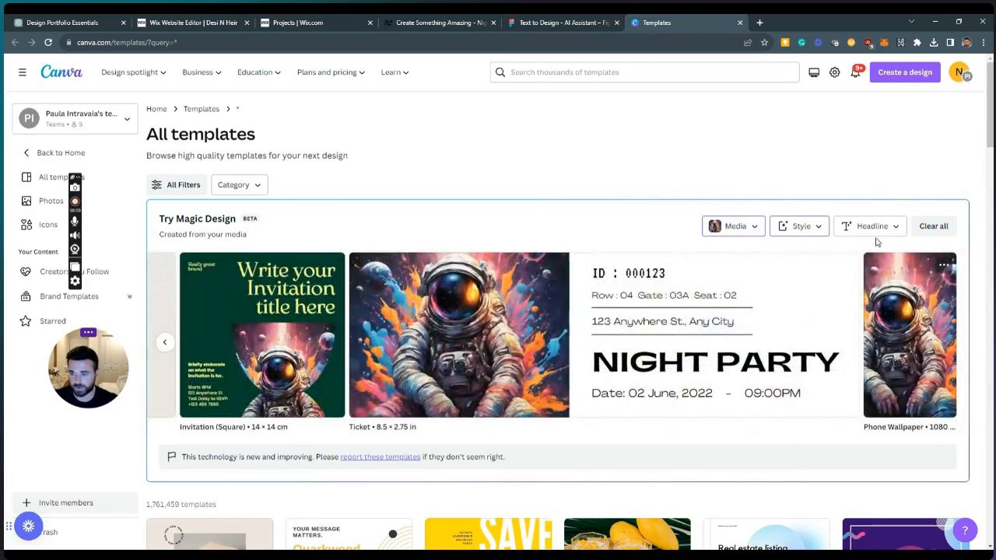
{"action": "left_click", "coordinate": [236, 187]}
{"action": "left_click", "coordinate": [237, 190]}
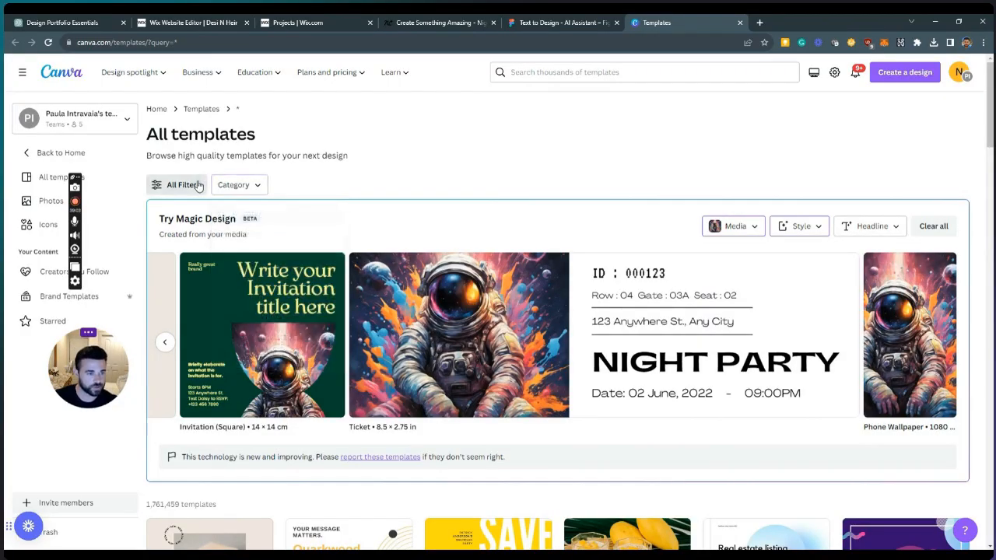
{"action": "left_click", "coordinate": [190, 185]}
{"action": "left_click", "coordinate": [192, 185]}
Add the headline "Elysium Karaoke Night" to the Magic Design results
{"action": "left_click", "coordinate": [895, 228]}
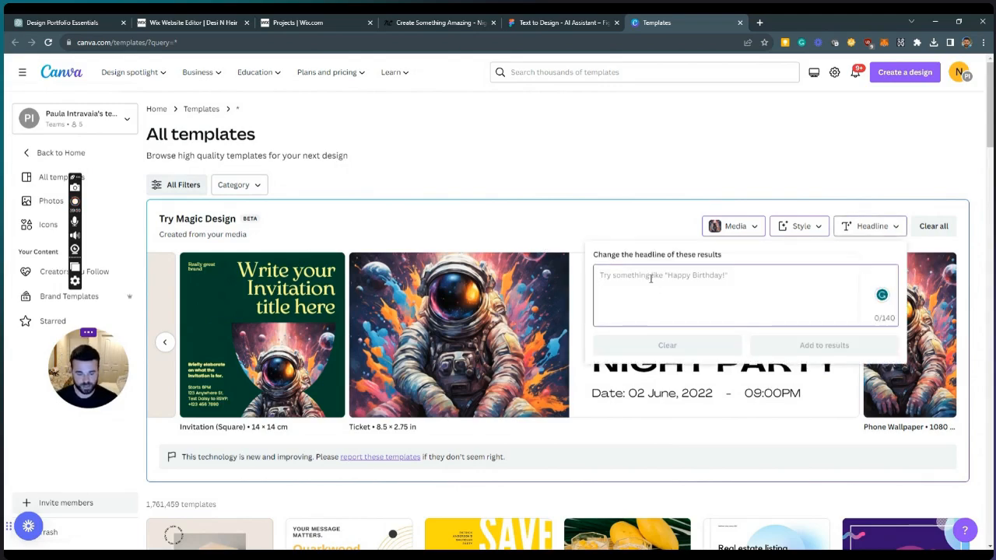
{"action": "type", "text": "Ele"}
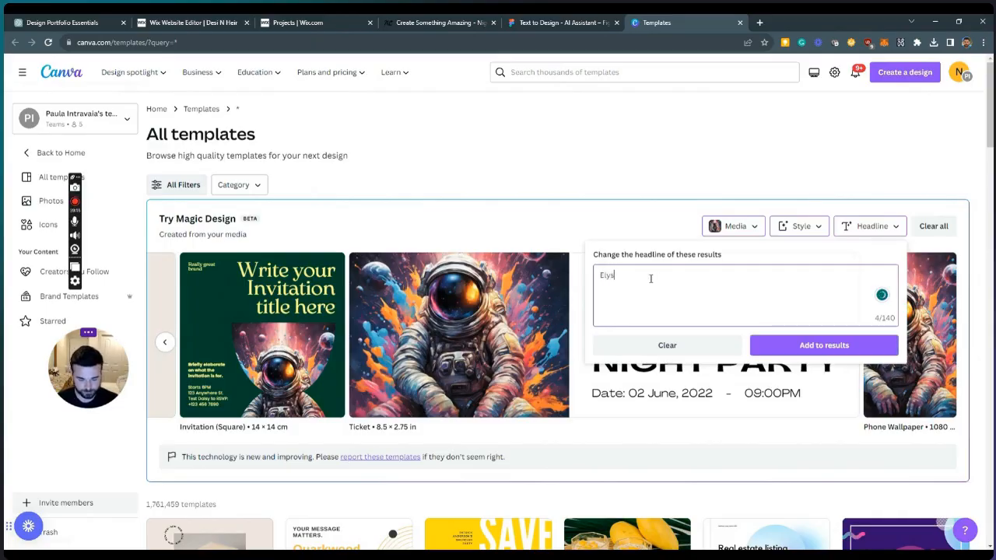
{"action": "type", "text": "sium Karaoke Night"}
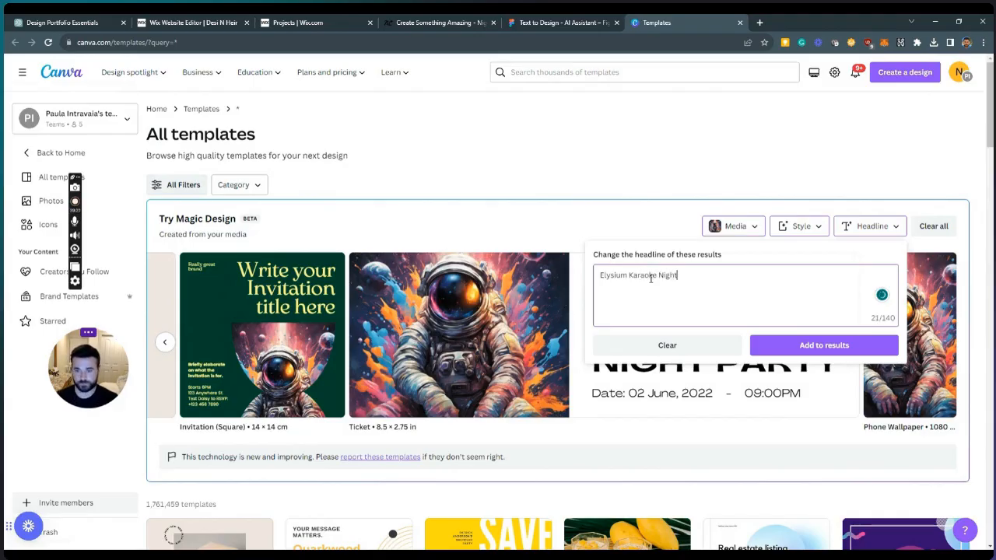
{"action": "left_click", "coordinate": [818, 353]}
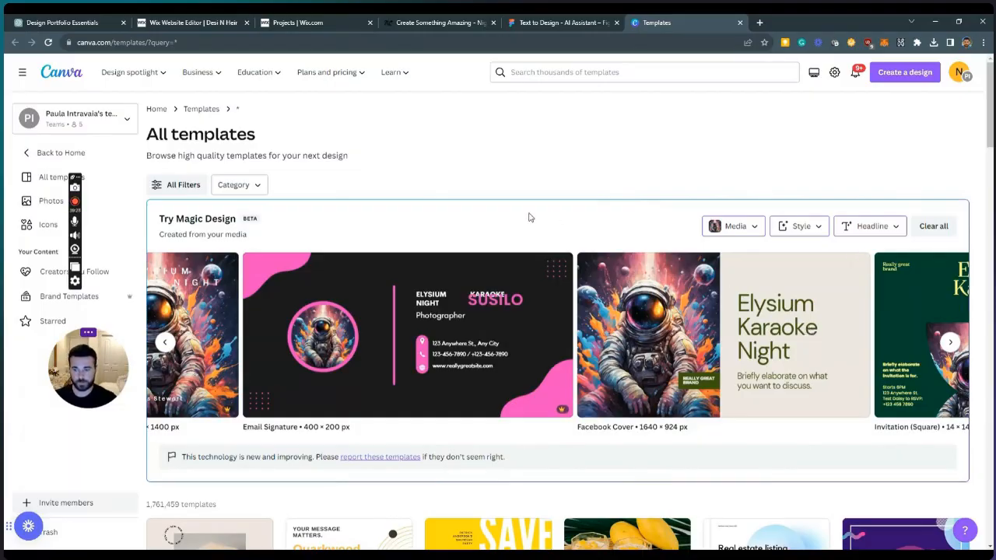
Find the 1400 × 1400 px album cover among the Magic Design results and open it for customizing
{"action": "left_click", "coordinate": [165, 342]}
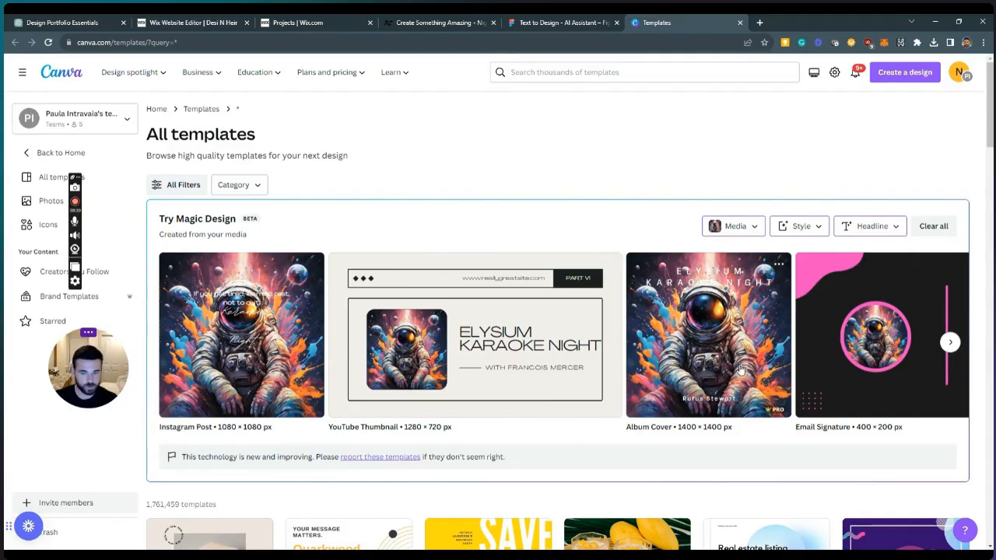
{"action": "left_click", "coordinate": [687, 356]}
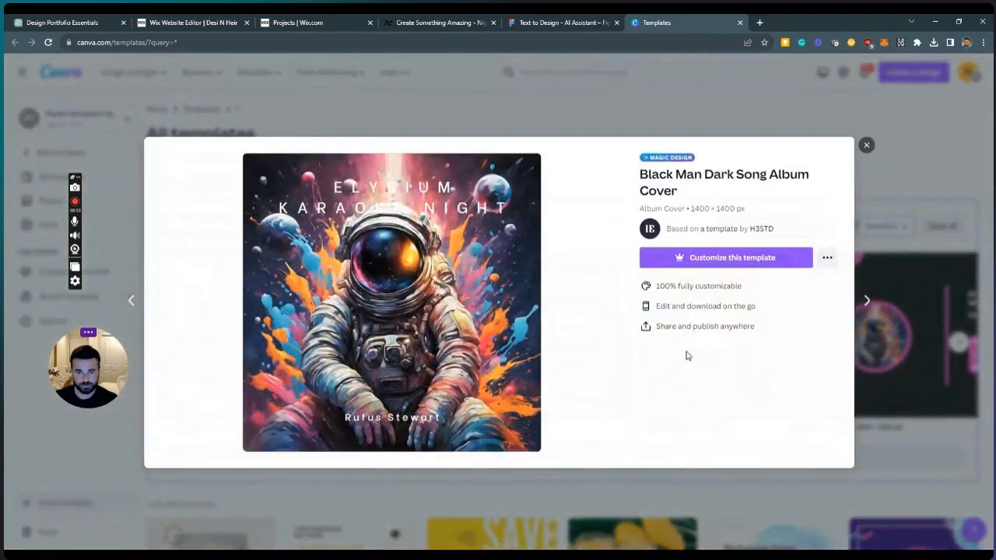
{"action": "left_click", "coordinate": [736, 260]}
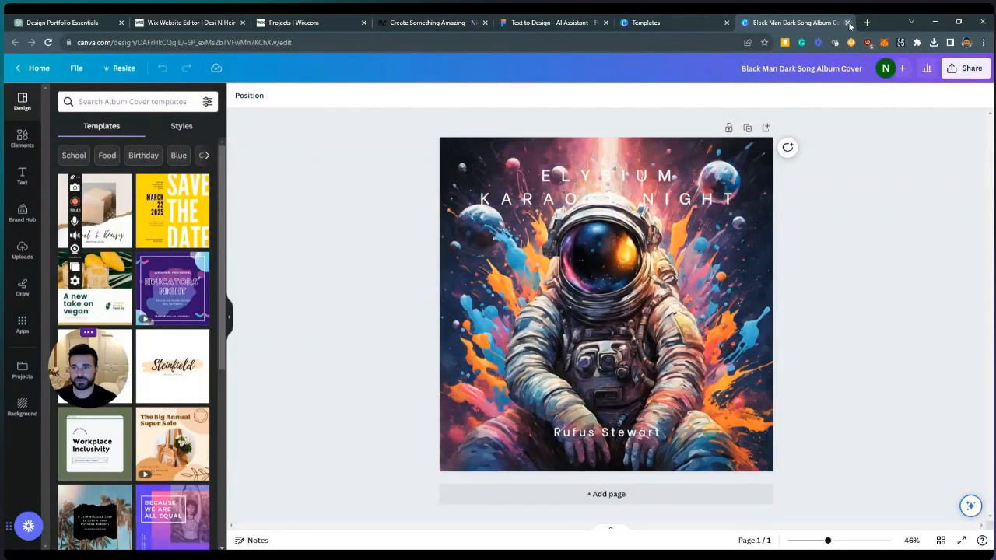
Close the album cover preview on the templates page, return to the opened design and look at its download options
{"action": "left_click", "coordinate": [695, 24]}
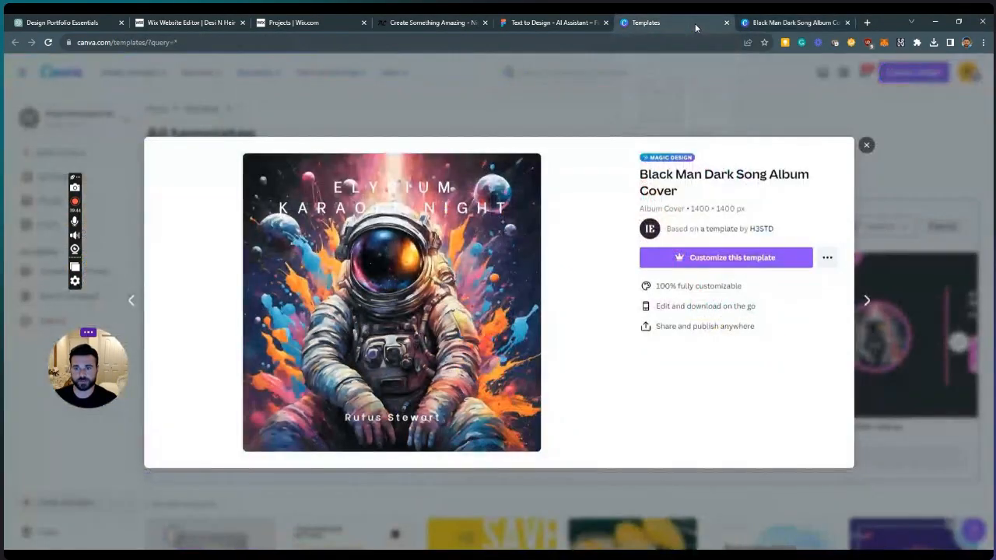
{"action": "left_click", "coordinate": [867, 146]}
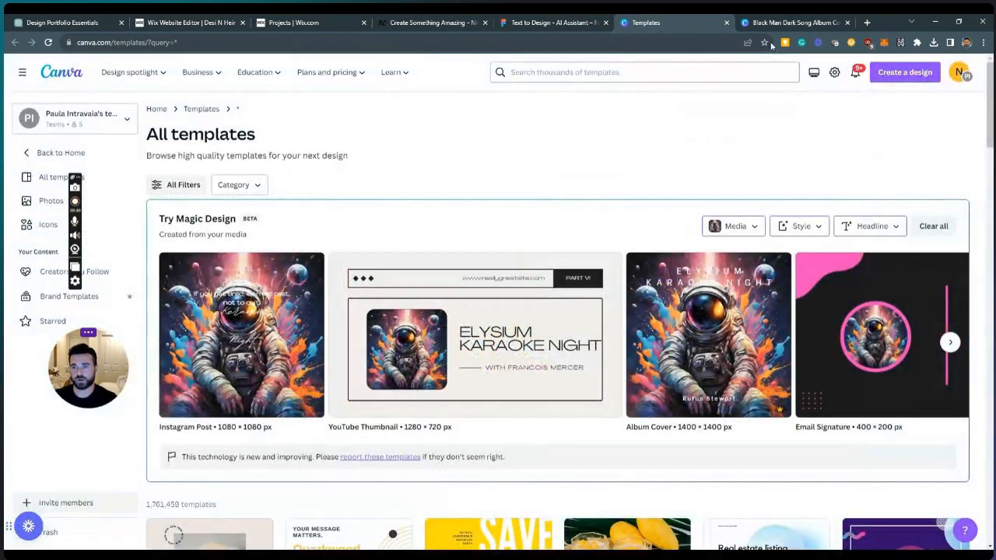
{"action": "left_click", "coordinate": [788, 23]}
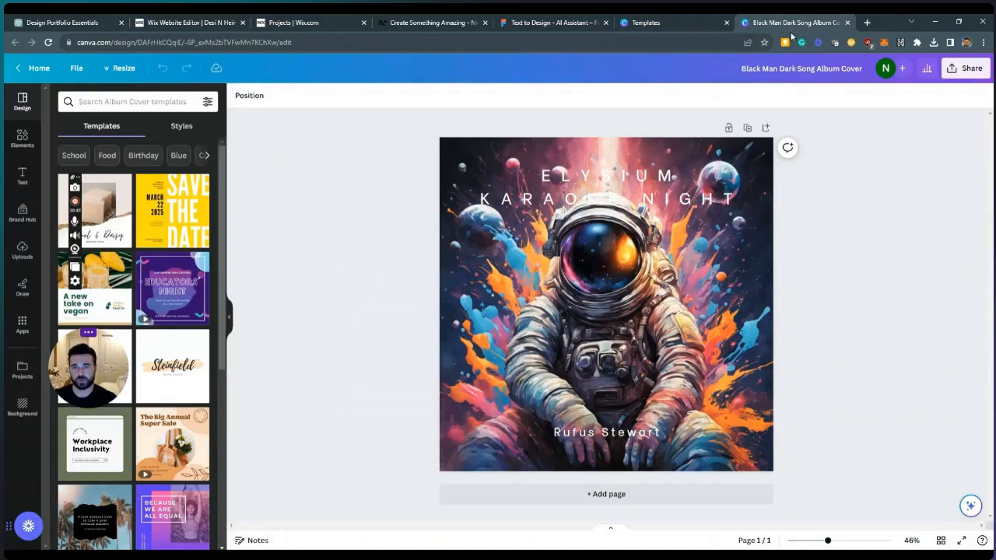
{"action": "left_click", "coordinate": [955, 70]}
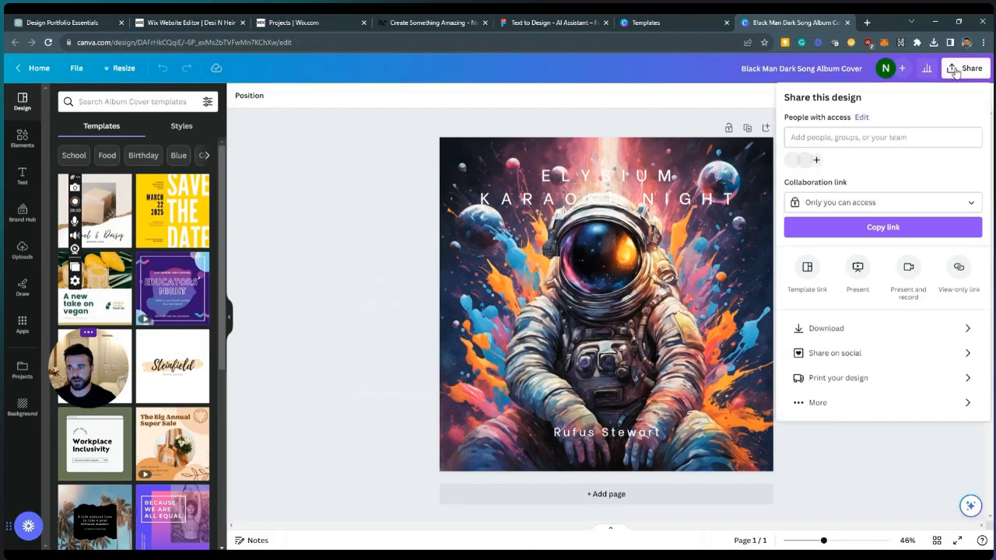
{"action": "left_click", "coordinate": [895, 333]}
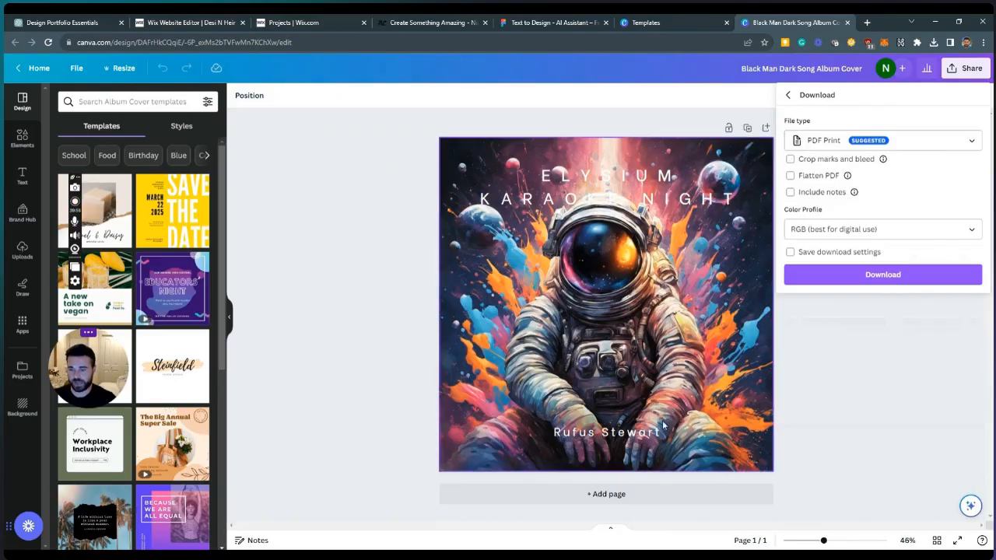
Close the download options and replace the artist name near the bottom of the album cover with "Aug. 12"
{"action": "left_click", "coordinate": [626, 430]}
{"action": "double_click", "coordinate": [667, 431]}
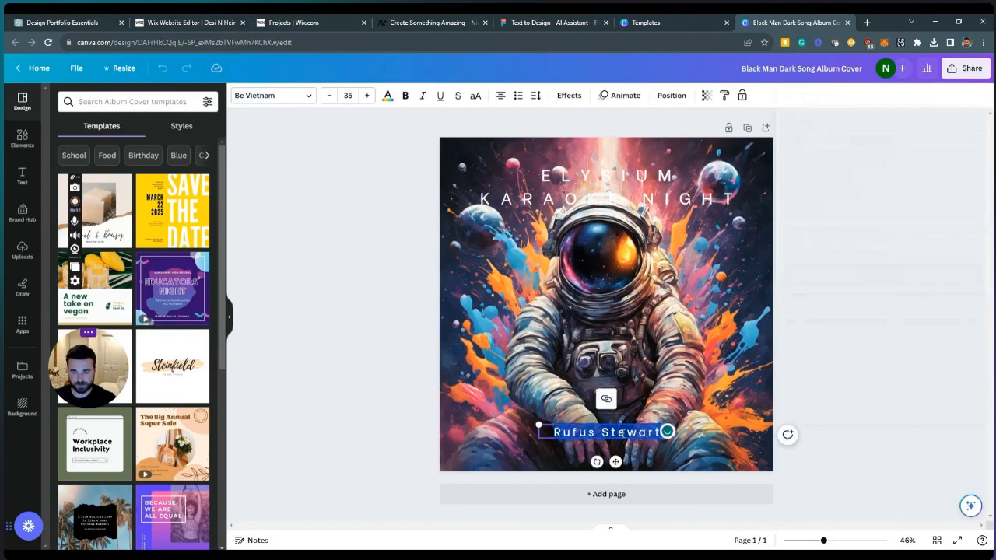
{"action": "type", "text": "Au"}
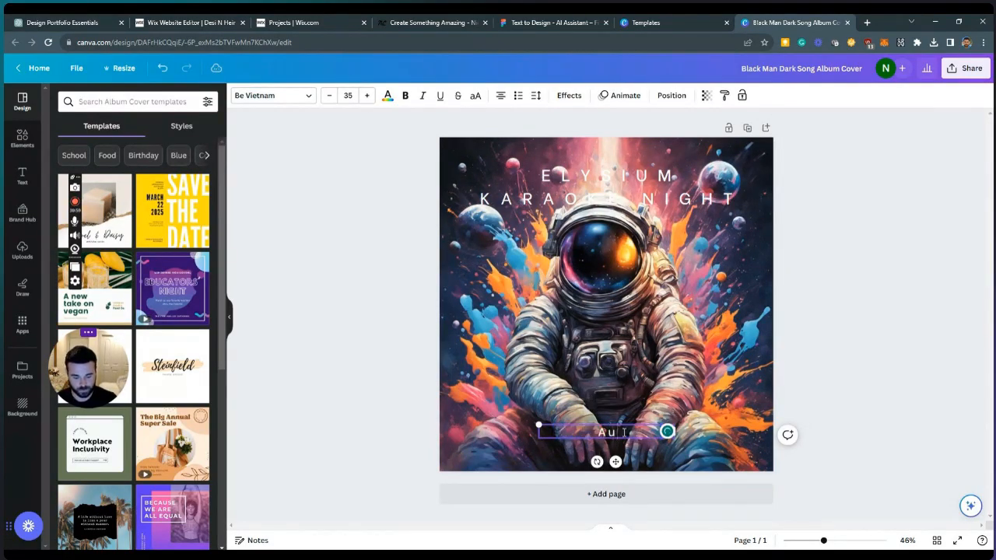
{"action": "type", "text": "g. 1"}
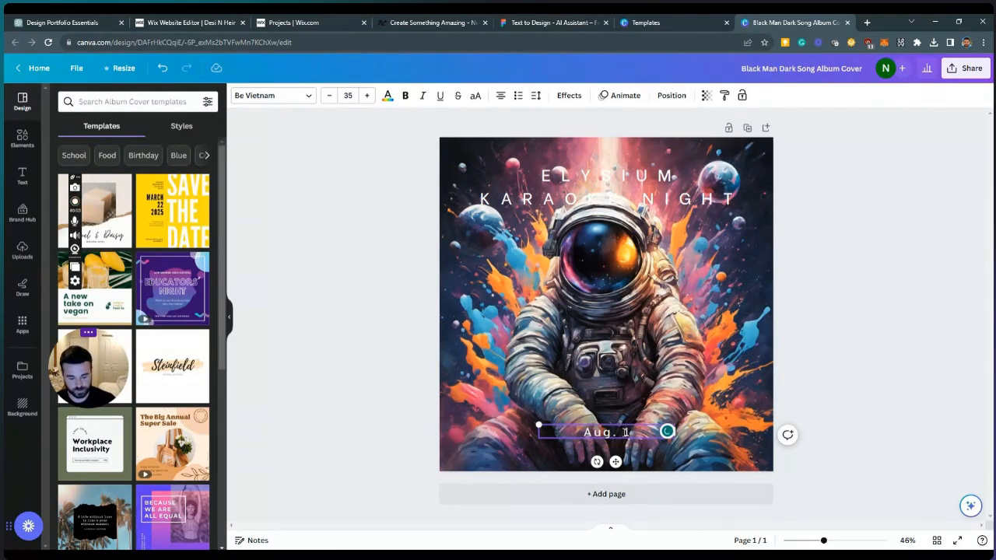
{"action": "type", "text": "2"}
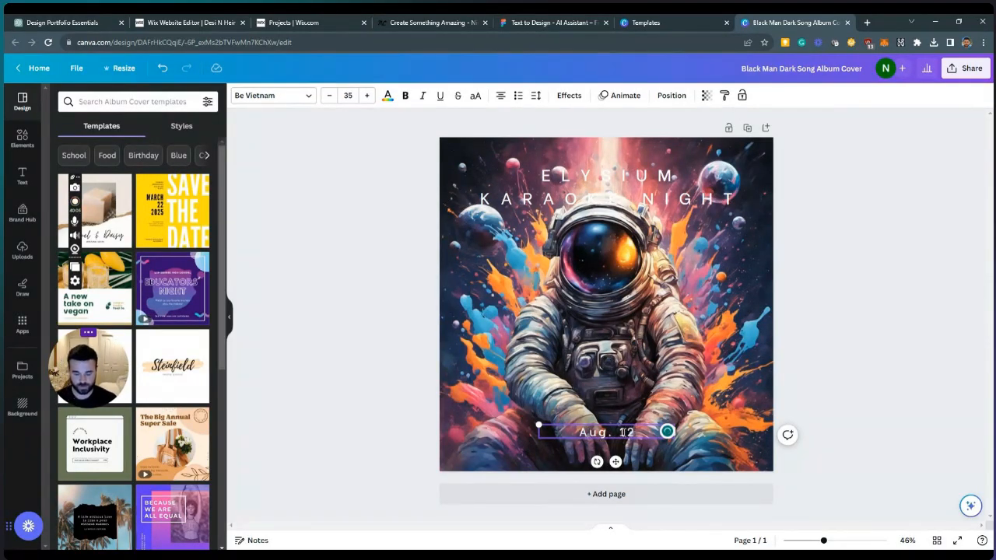
{"action": "key", "text": "Return"}
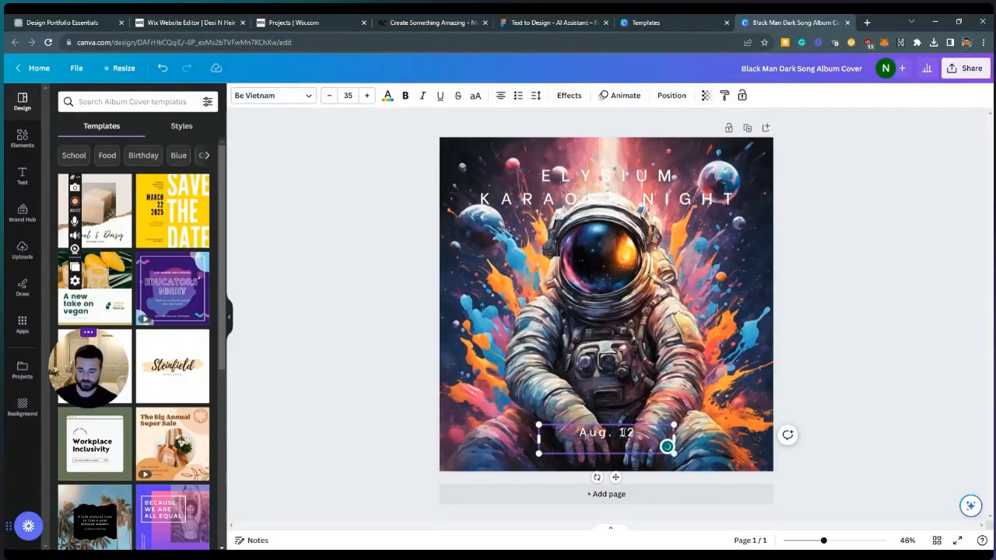
{"action": "left_click", "coordinate": [373, 265]}
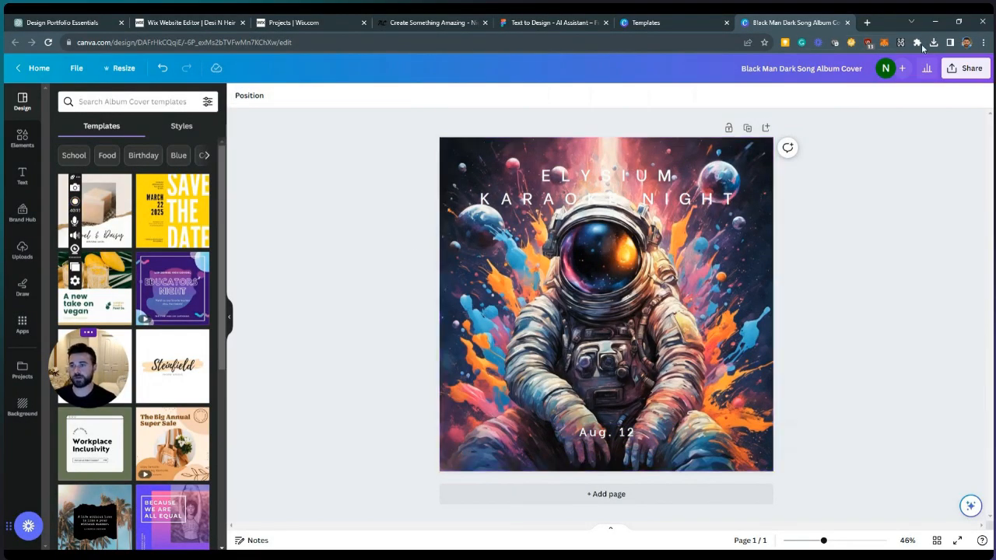
Download the album cover design as a PNG file
{"action": "left_click", "coordinate": [965, 68]}
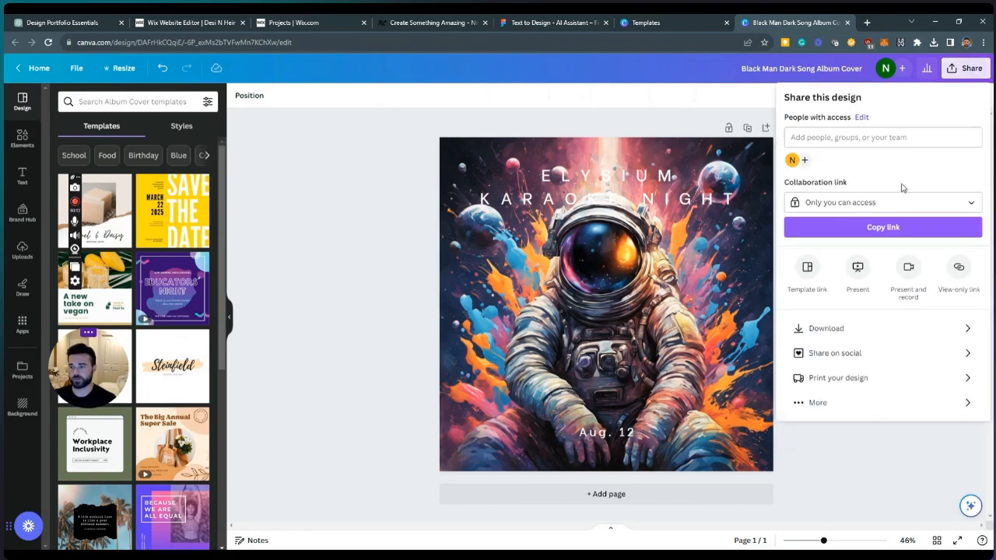
{"action": "left_click", "coordinate": [881, 327]}
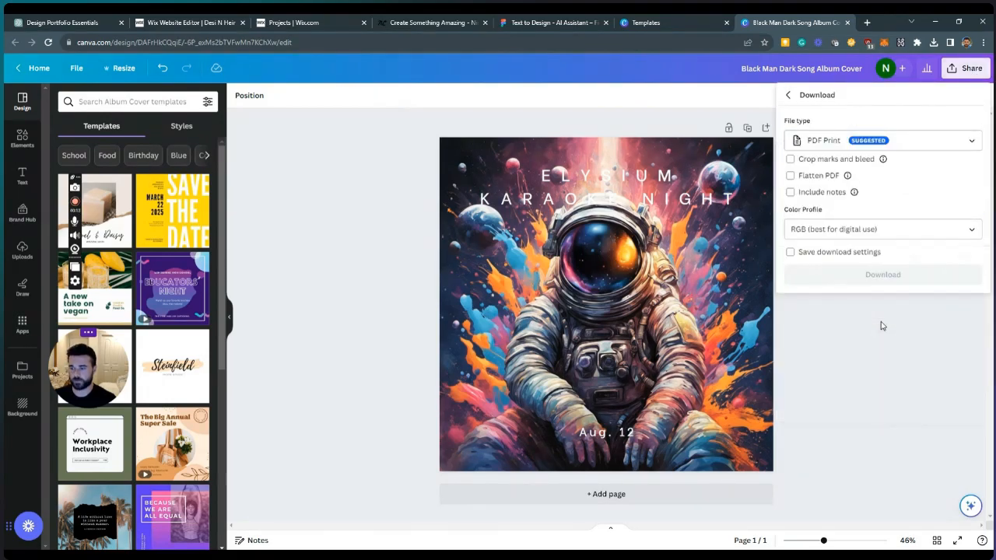
{"action": "left_click", "coordinate": [837, 142]}
{"action": "left_click", "coordinate": [824, 199]}
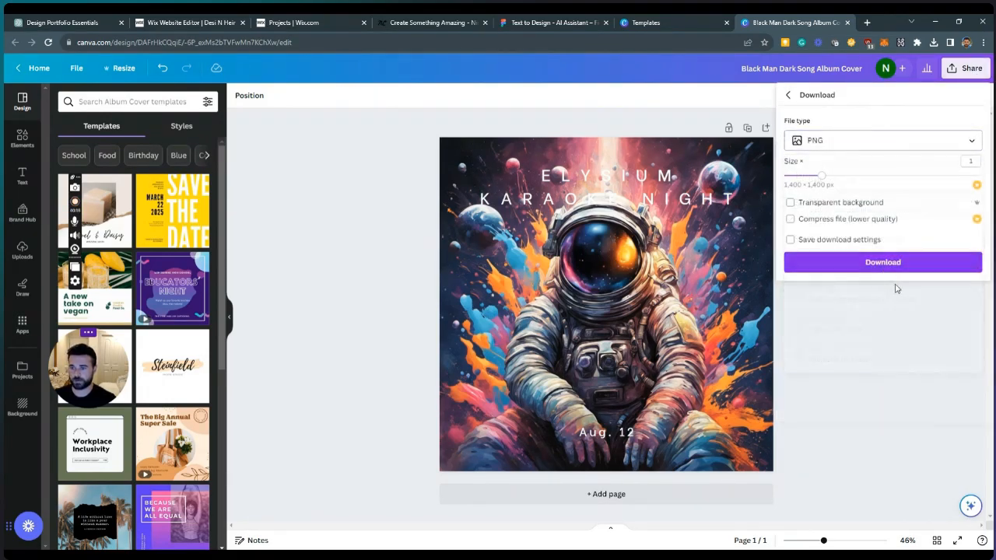
{"action": "left_click", "coordinate": [929, 265]}
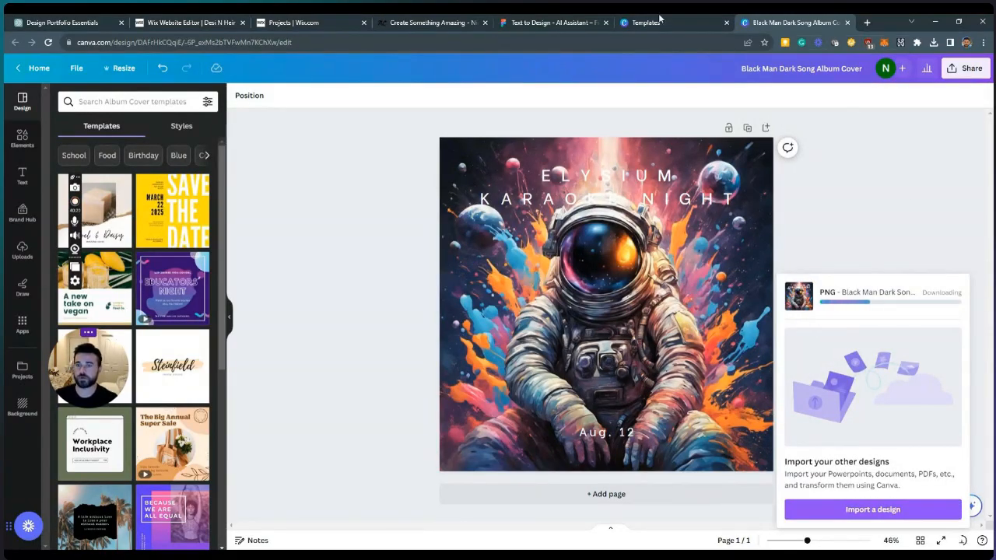
Switch to the Wix projects dashboard, start a new portfolio project titled "Marketing Content" and continue to its media stage without a description or basic info
{"action": "left_click", "coordinate": [319, 23]}
{"action": "left_click", "coordinate": [276, 238]}
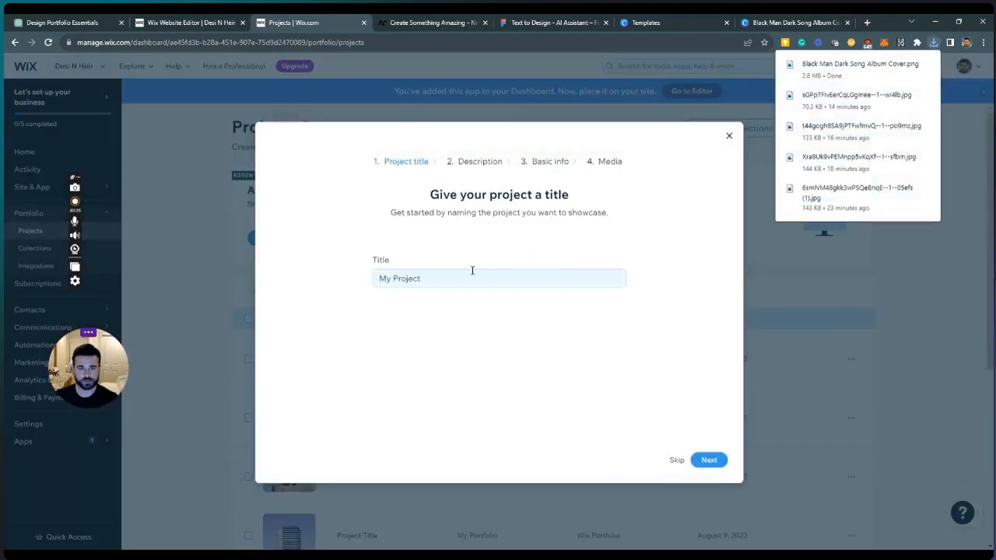
{"action": "left_click", "coordinate": [471, 270]}
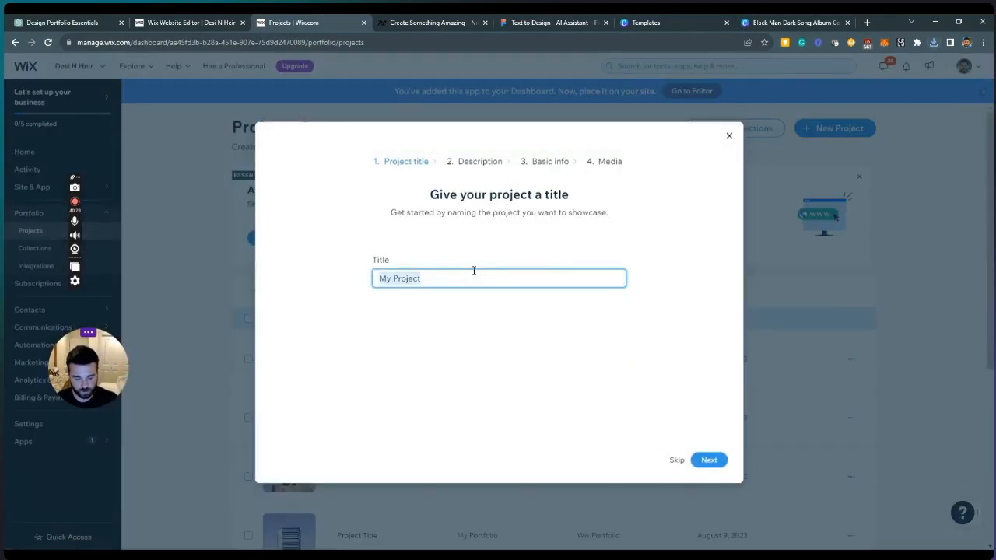
{"action": "type", "text": "Marketing Content"}
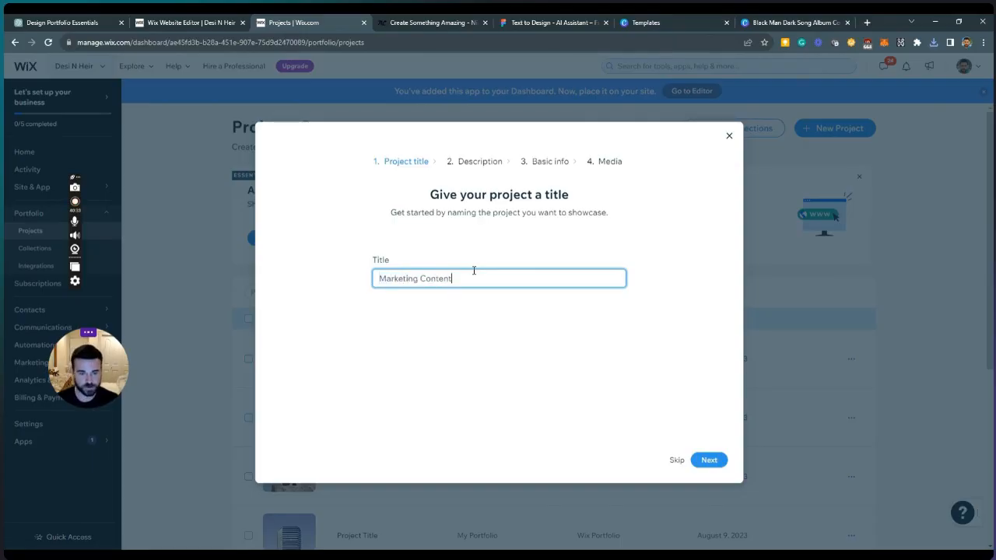
{"action": "left_click", "coordinate": [708, 462]}
{"action": "left_click", "coordinate": [709, 459]}
{"action": "left_click", "coordinate": [709, 460]}
Upload the "Black Man Dark Song Album Cover" PNG as the project's media and finish creating the project
{"action": "left_click", "coordinate": [526, 291]}
{"action": "left_click", "coordinate": [211, 108]}
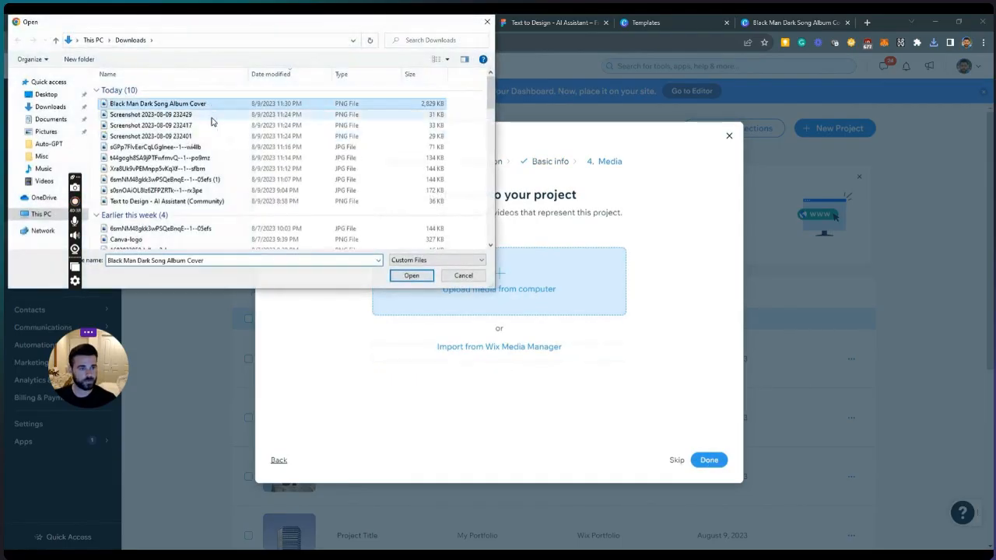
{"action": "left_click", "coordinate": [412, 276]}
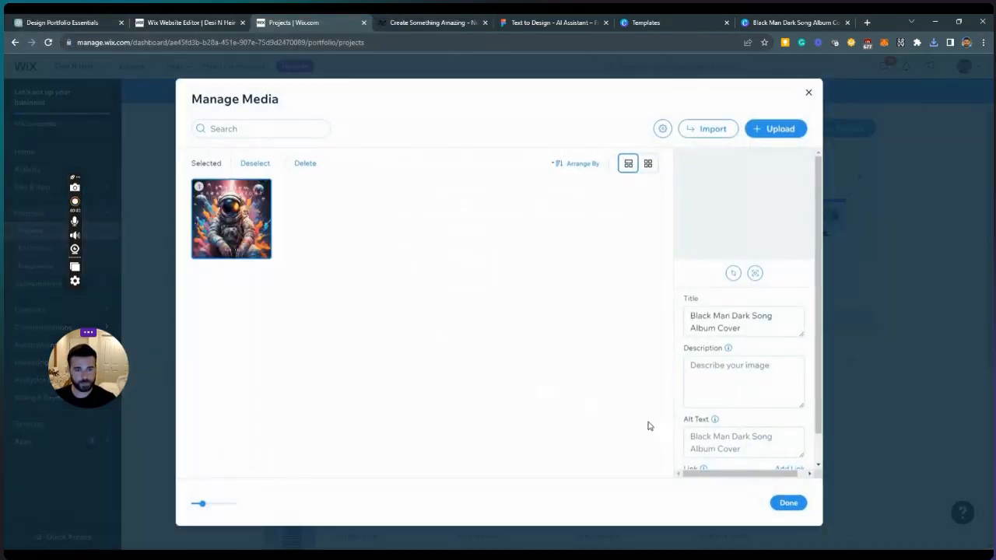
{"action": "left_click", "coordinate": [789, 502]}
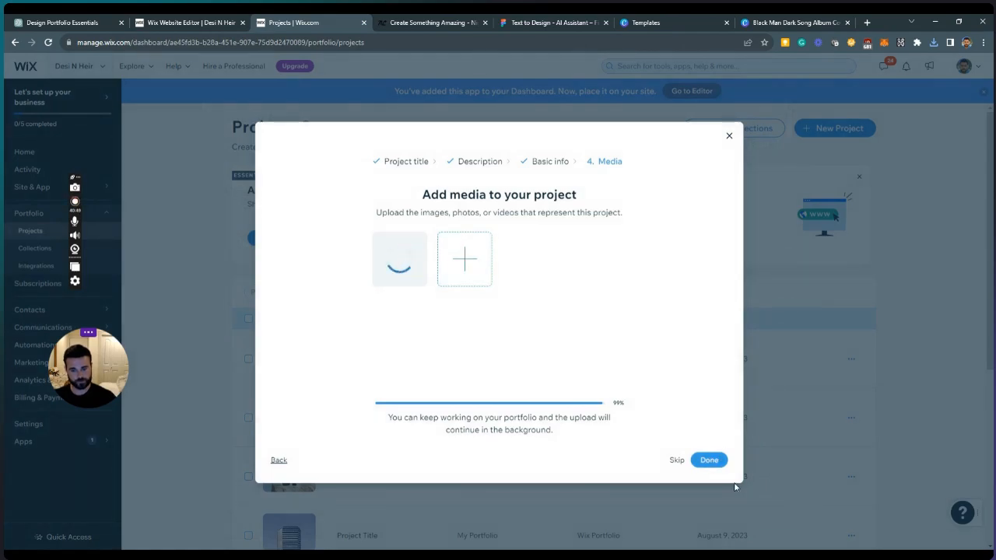
{"action": "left_click", "coordinate": [709, 460]}
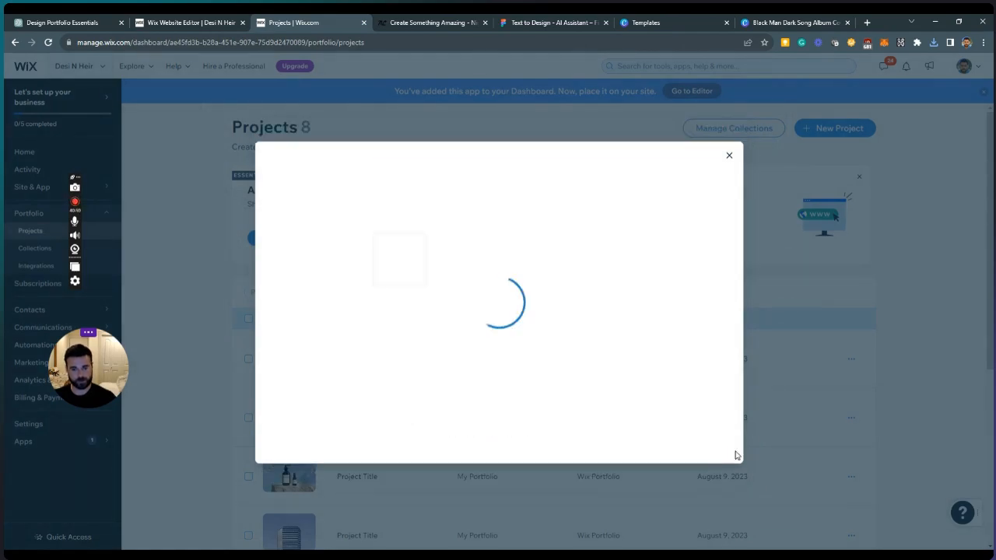
{"action": "left_click", "coordinate": [730, 160]}
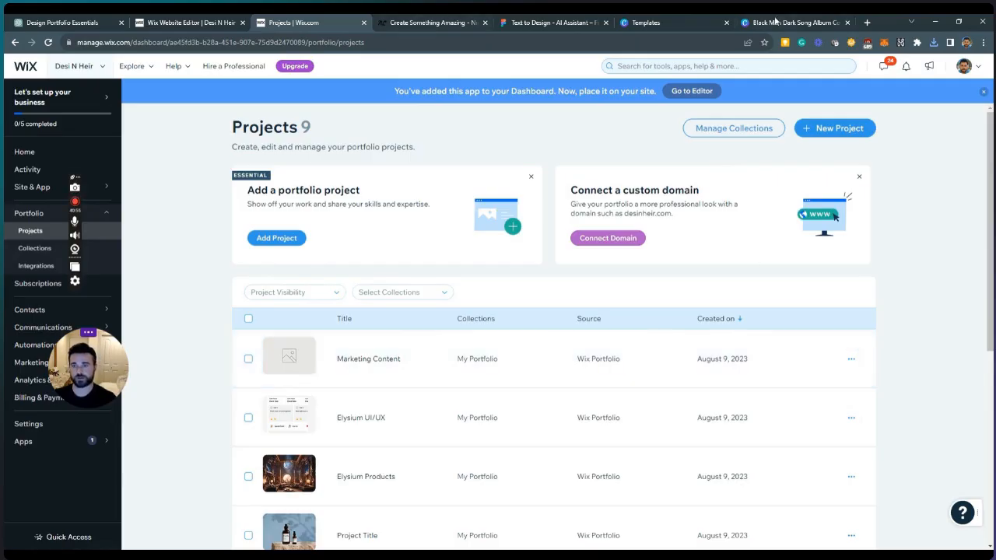
Switch to NightCafe and change the text prompt to "An invitation for a space themed nightclub"
{"action": "left_click", "coordinate": [642, 21]}
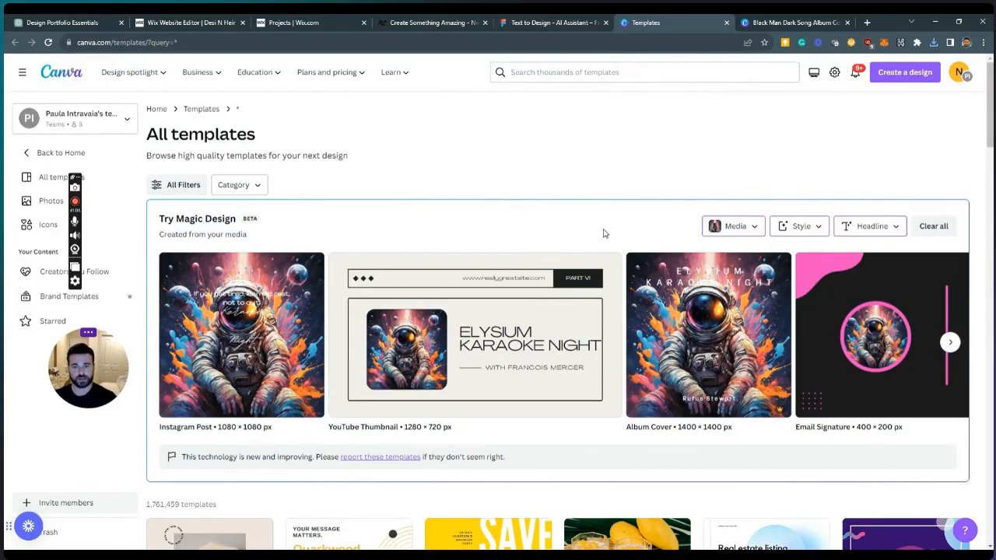
{"action": "left_click", "coordinate": [456, 23]}
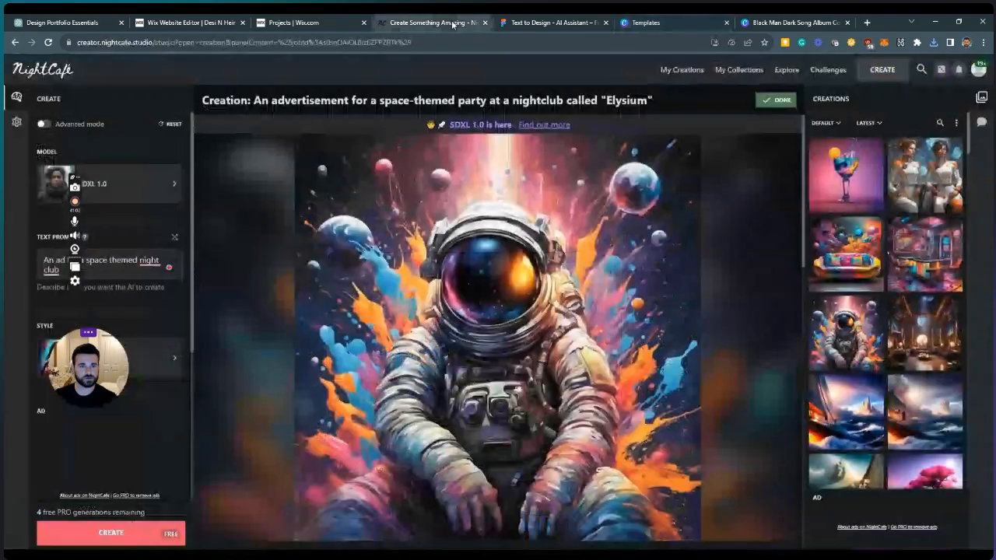
{"action": "left_click", "coordinate": [118, 268]}
{"action": "key", "text": "ctrl+a"}
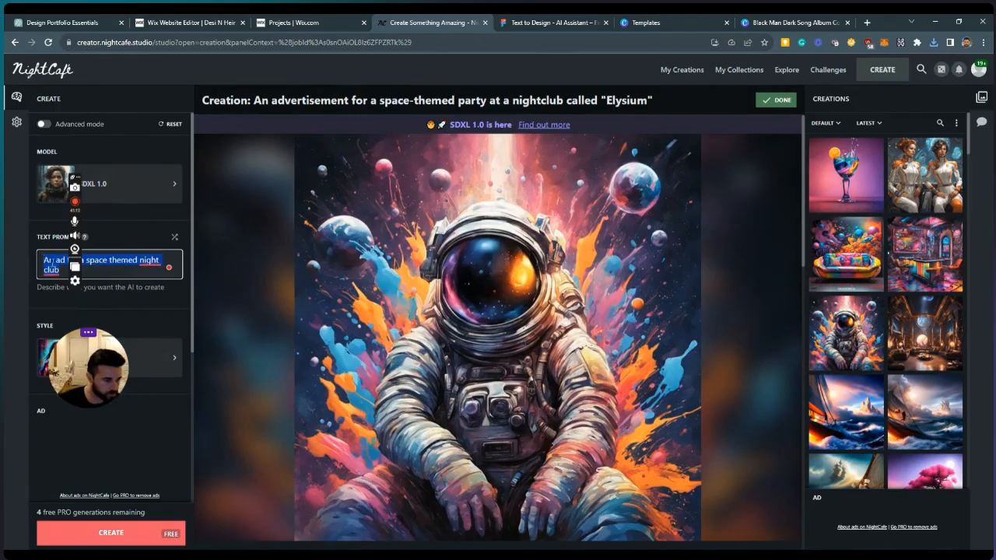
{"action": "double_click", "coordinate": [60, 259]}
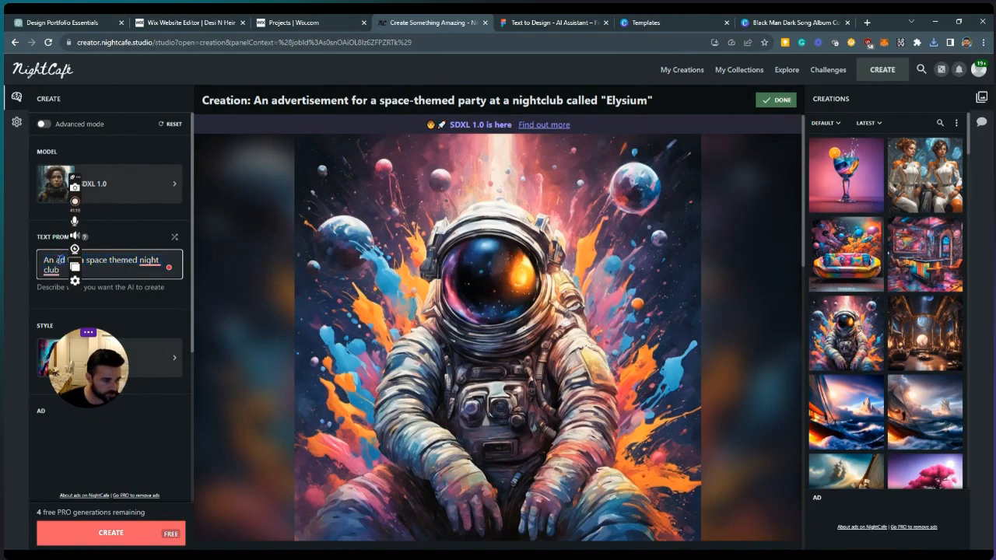
{"action": "type", "text": "invi"}
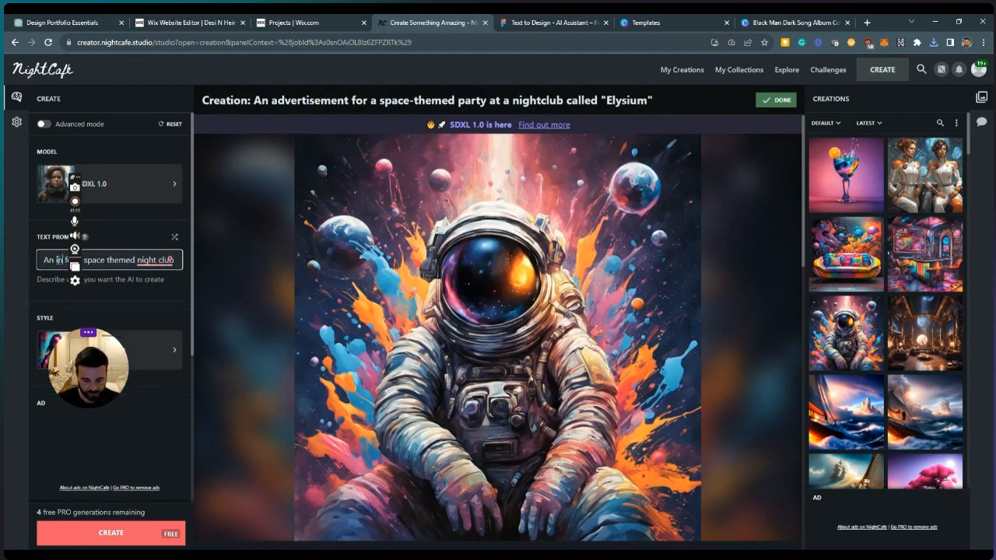
{"action": "type", "text": "tation for a"}
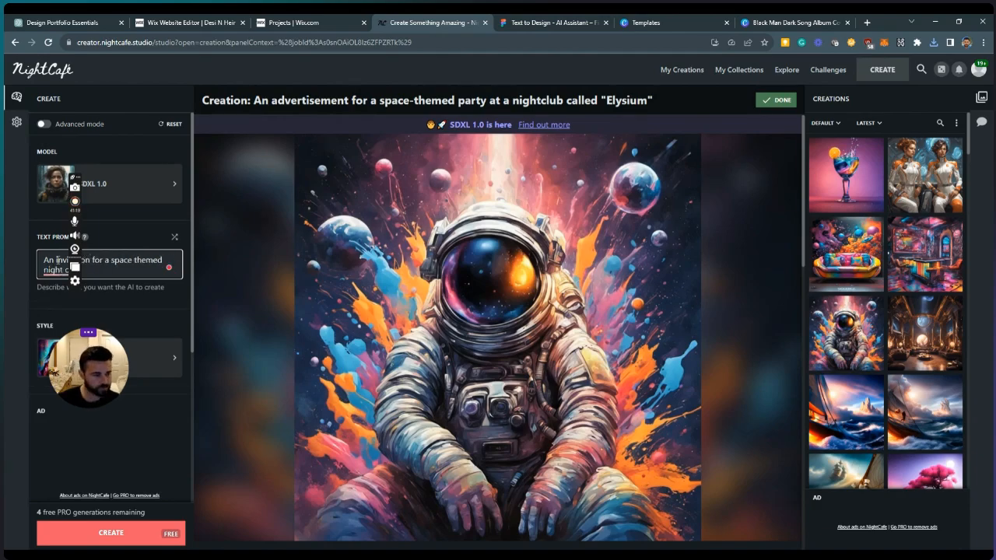
{"action": "left_click_drag", "start_coordinate": [75, 178], "coordinate": [926, 193]}
{"action": "right_click", "coordinate": [59, 270]}
{"action": "left_click", "coordinate": [68, 301]}
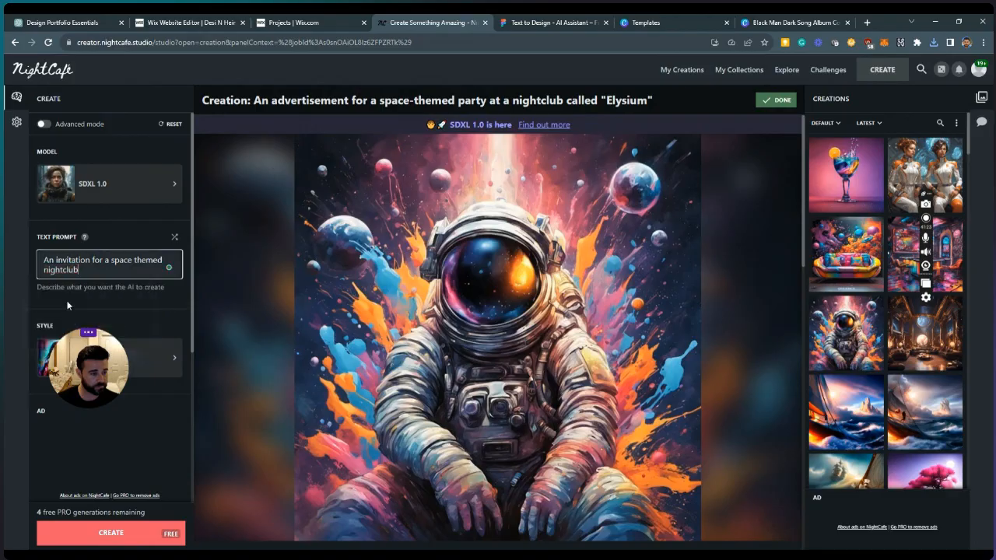
Browse the preset styles and choose Anime v2 for the invitation image
{"action": "left_click", "coordinate": [172, 361]}
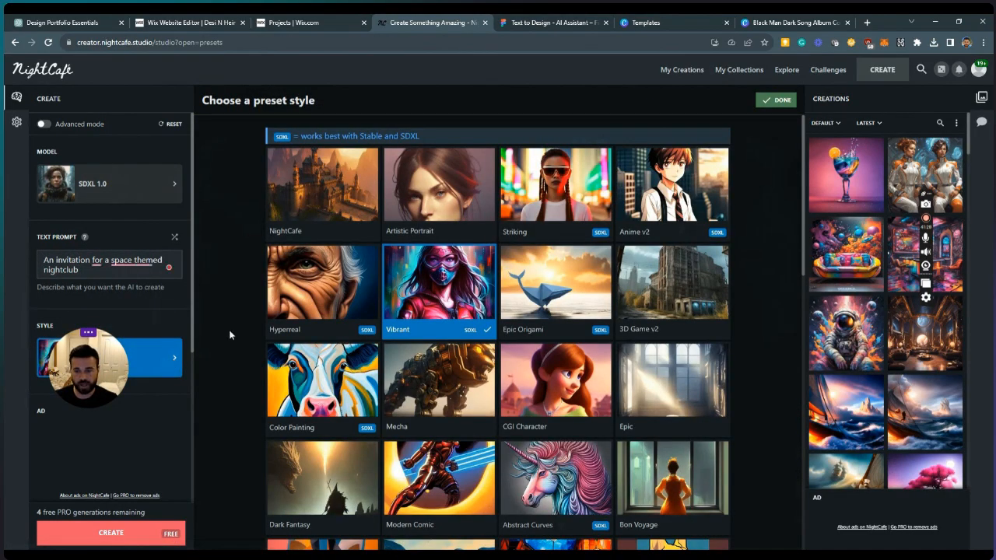
{"action": "scroll", "coordinate": [299, 307], "scroll_direction": "down", "scroll_amount": 2}
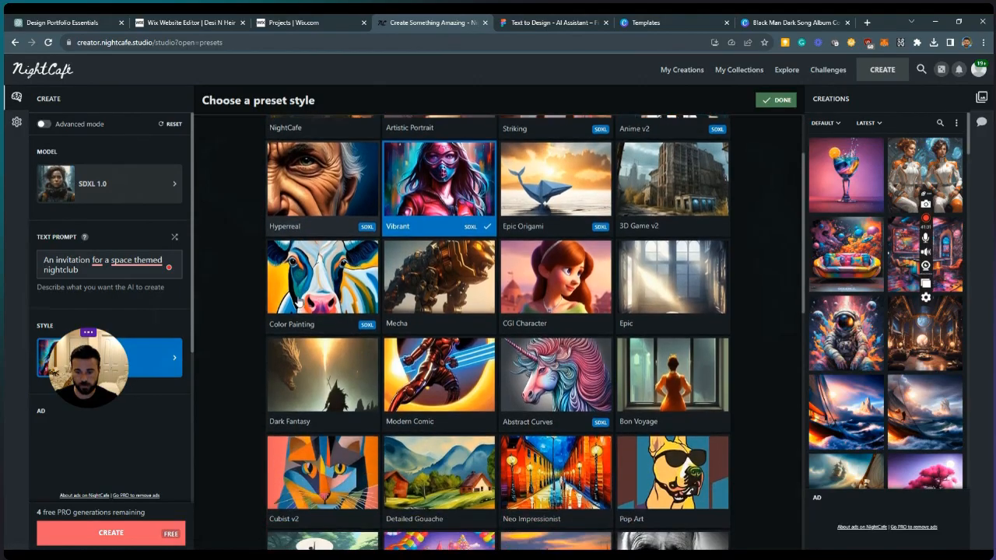
{"action": "scroll", "coordinate": [302, 303], "scroll_direction": "down", "scroll_amount": 4}
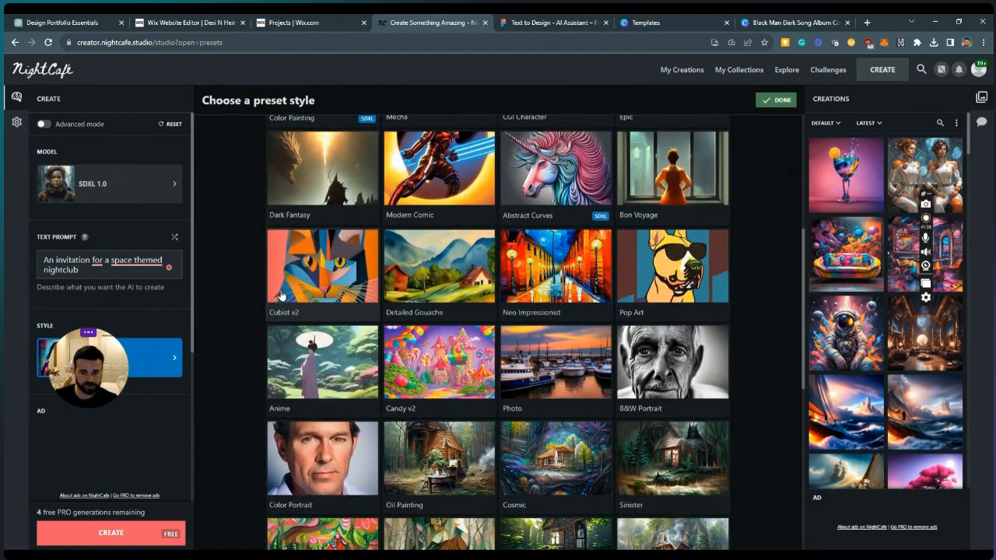
{"action": "scroll", "coordinate": [284, 294], "scroll_direction": "down", "scroll_amount": 2}
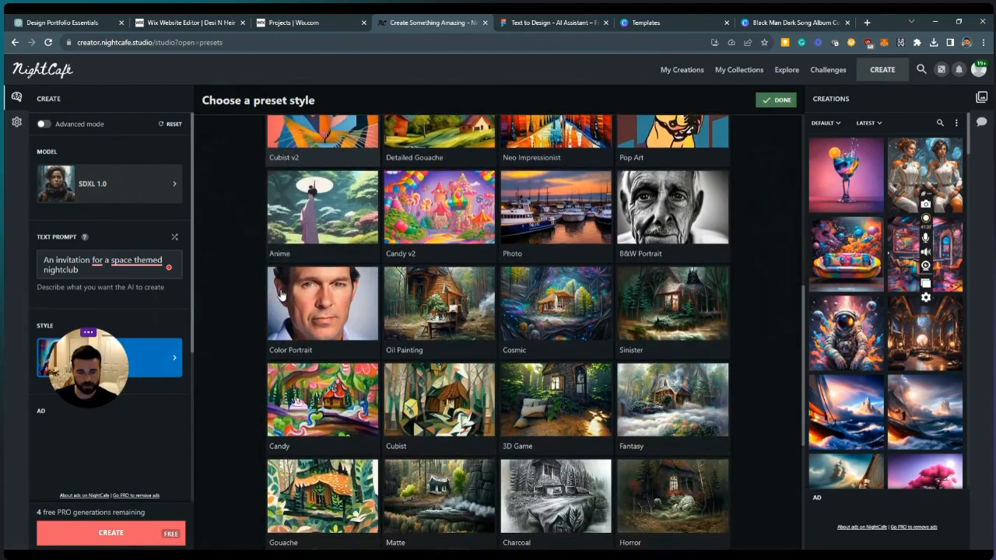
{"action": "scroll", "coordinate": [292, 290], "scroll_direction": "up", "scroll_amount": 1}
{"action": "scroll", "coordinate": [290, 288], "scroll_direction": "up", "scroll_amount": 4}
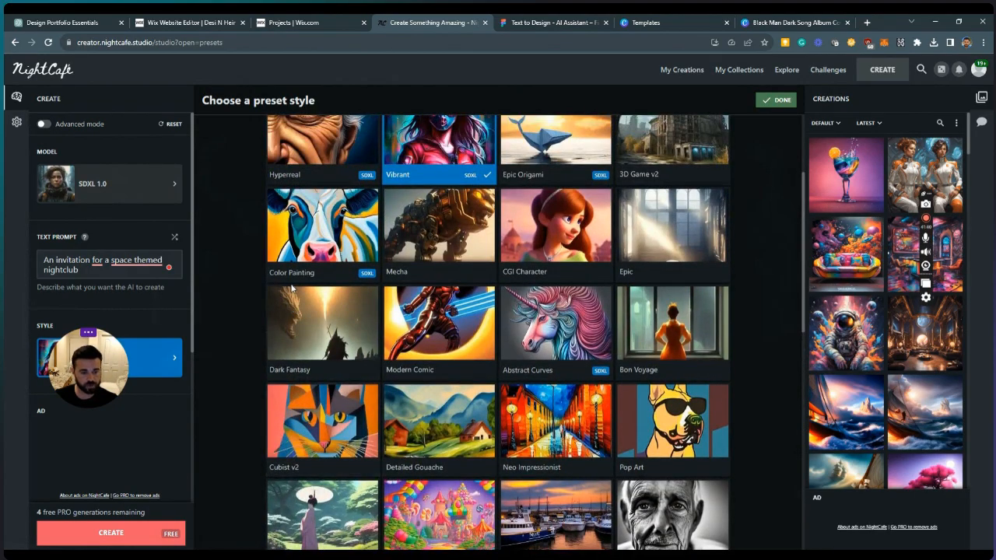
{"action": "scroll", "coordinate": [293, 289], "scroll_direction": "up", "scroll_amount": 1}
{"action": "scroll", "coordinate": [292, 288], "scroll_direction": "up", "scroll_amount": 2}
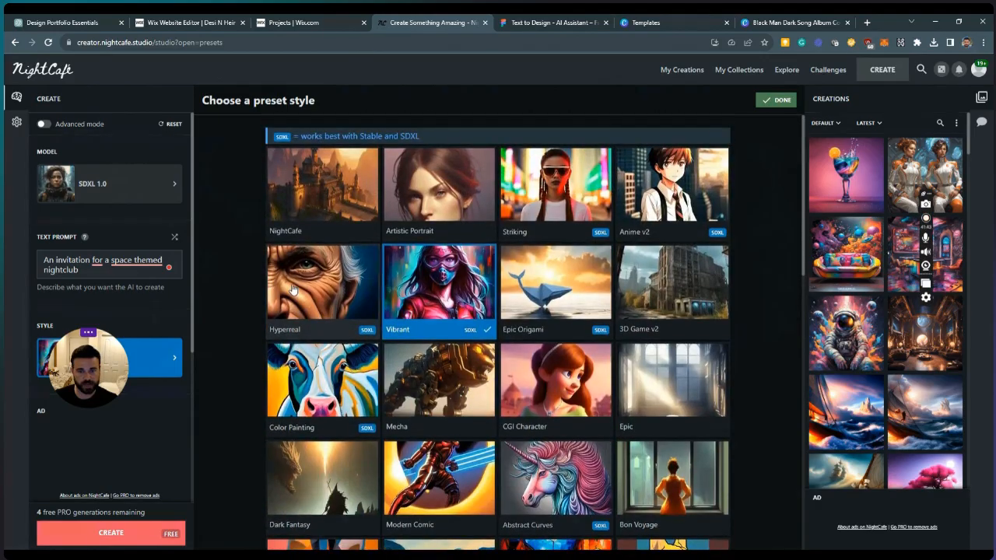
{"action": "left_click", "coordinate": [639, 195]}
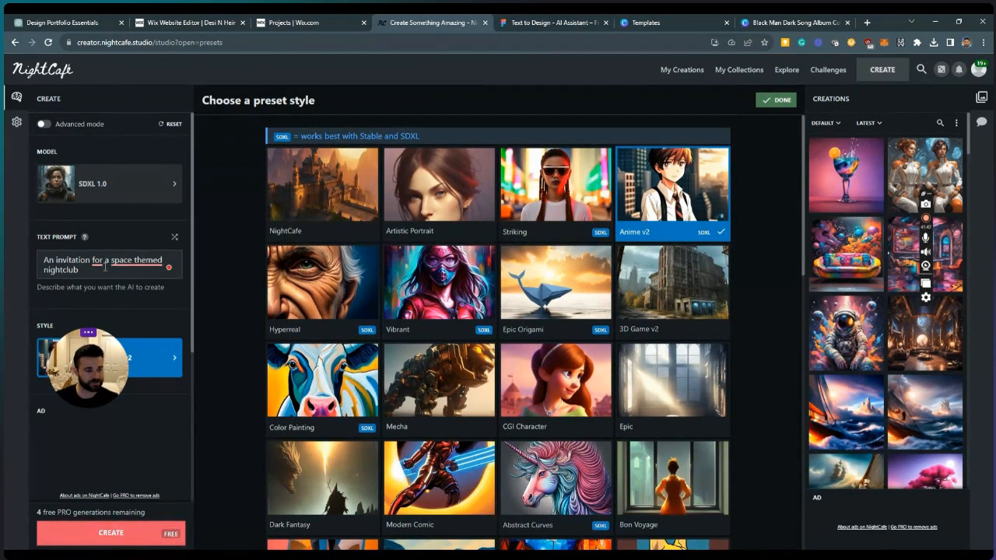
Correct the prompt to "An invitation to a space-themed nightclub" using the grammar suggestions and generate the image
{"action": "mouse_move", "coordinate": [97, 260]}
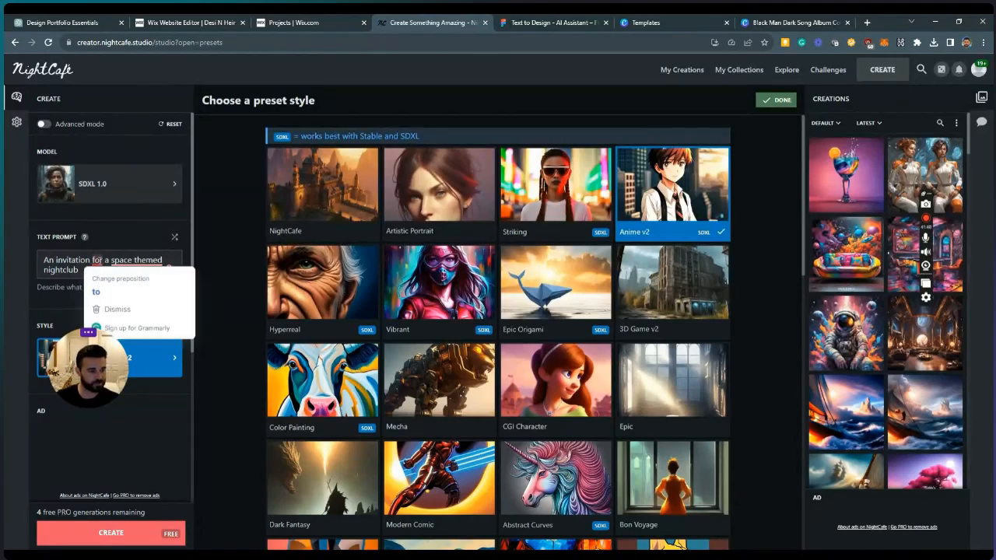
{"action": "left_click", "coordinate": [97, 291]}
{"action": "mouse_move", "coordinate": [134, 259]}
{"action": "left_click", "coordinate": [137, 291]}
{"action": "left_click", "coordinate": [124, 533]}
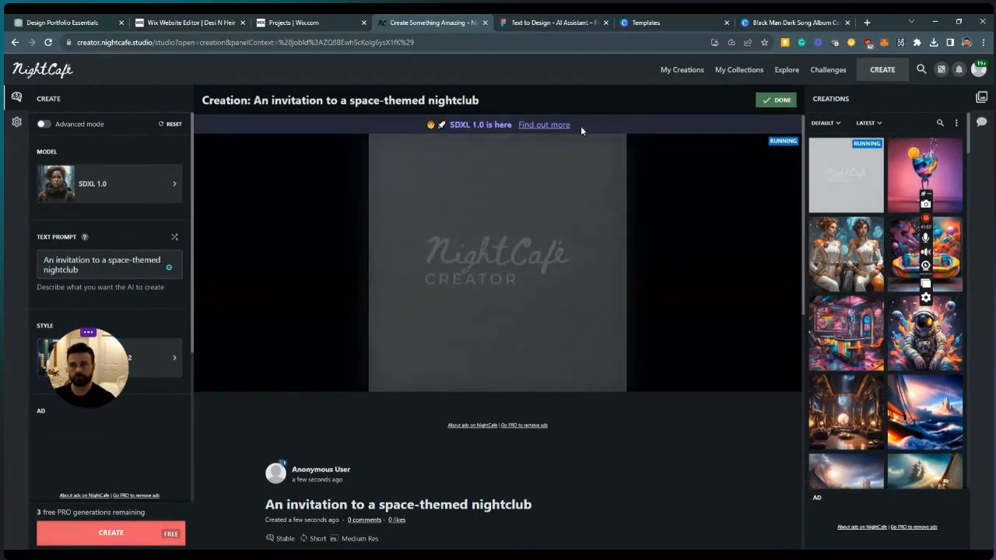
Switch to the Wix projects, upload the "Black Man Dark Song Album Cover" PNG as media of the Marketing Content project and save it
{"action": "left_click", "coordinate": [327, 22]}
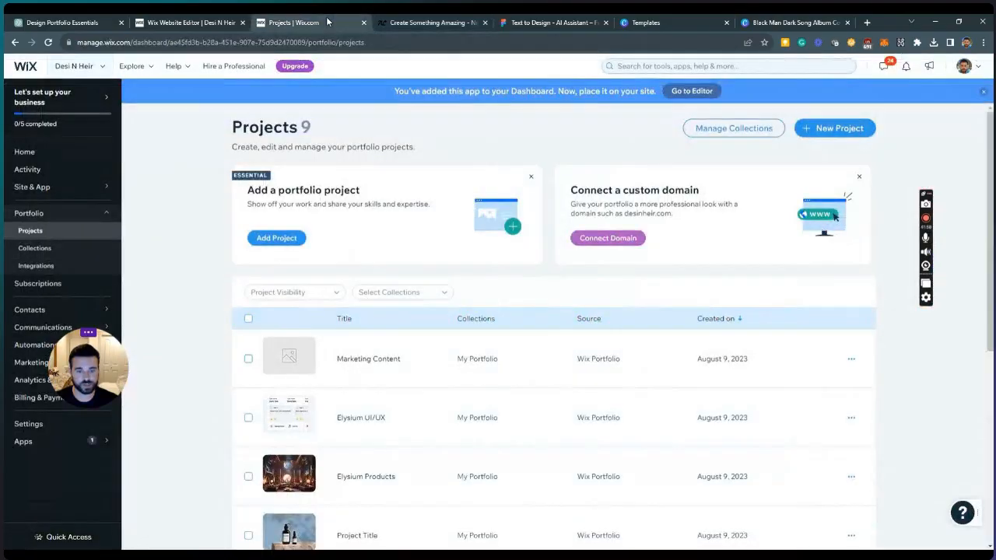
{"action": "left_click", "coordinate": [809, 362]}
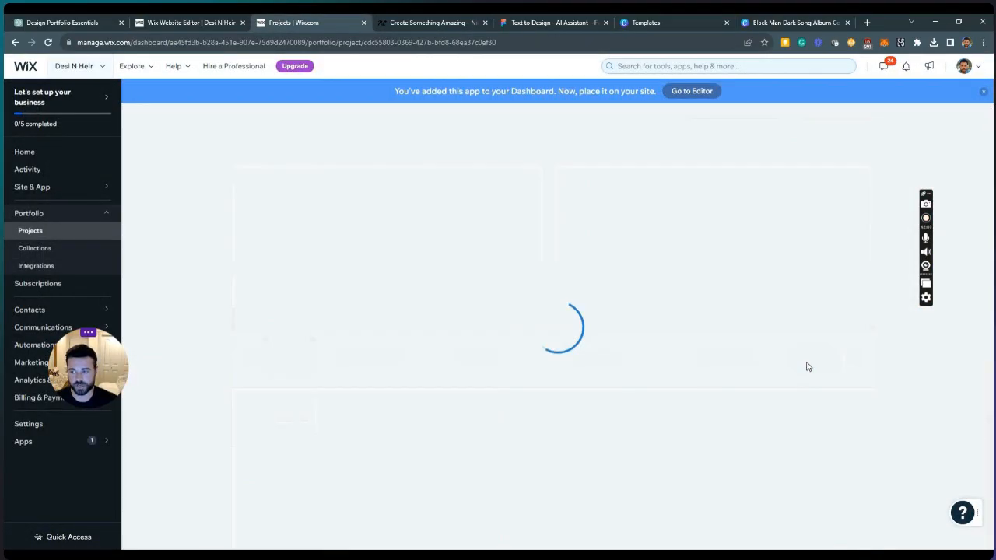
{"action": "scroll", "coordinate": [502, 333], "scroll_direction": "down", "scroll_amount": 5}
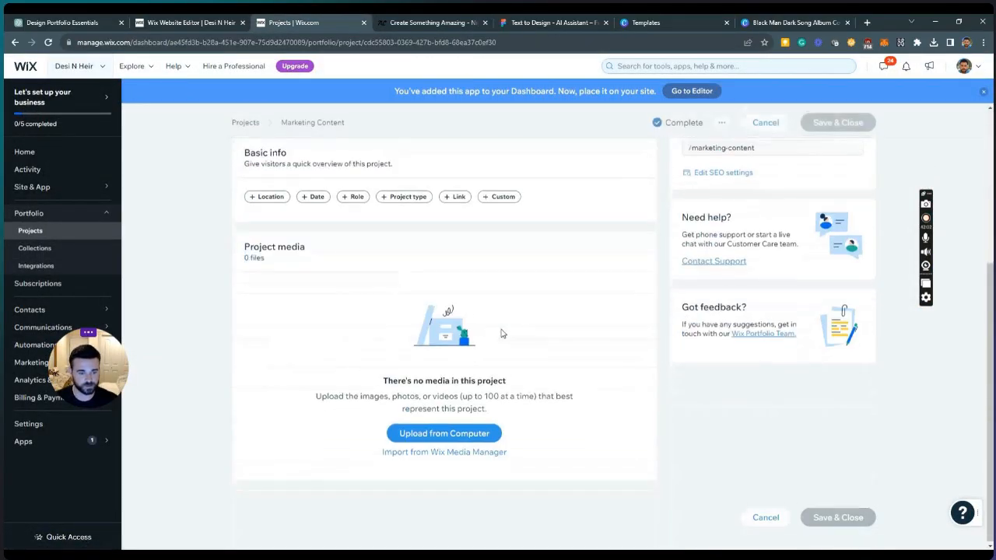
{"action": "left_click", "coordinate": [457, 434]}
{"action": "left_click", "coordinate": [182, 106]}
{"action": "left_click", "coordinate": [412, 276]}
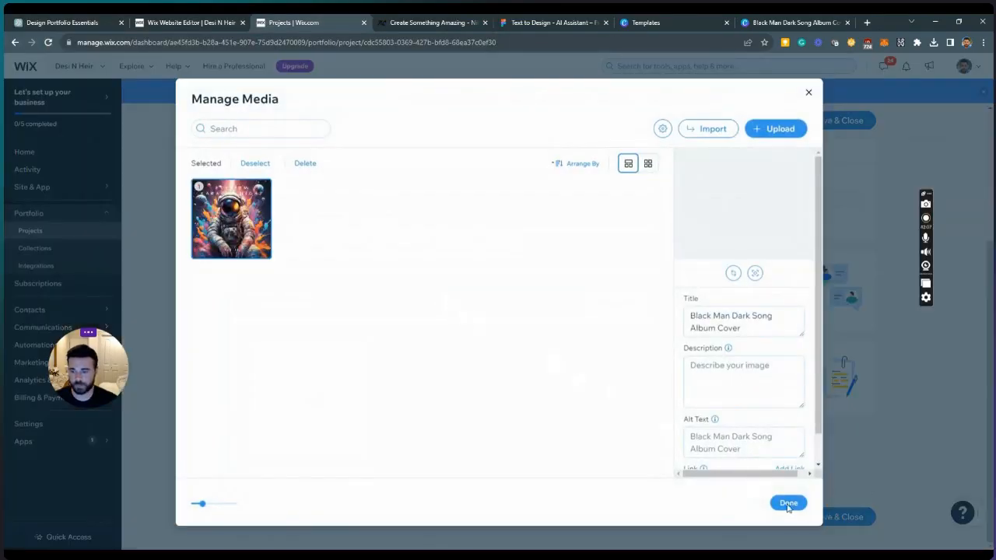
{"action": "left_click", "coordinate": [787, 504]}
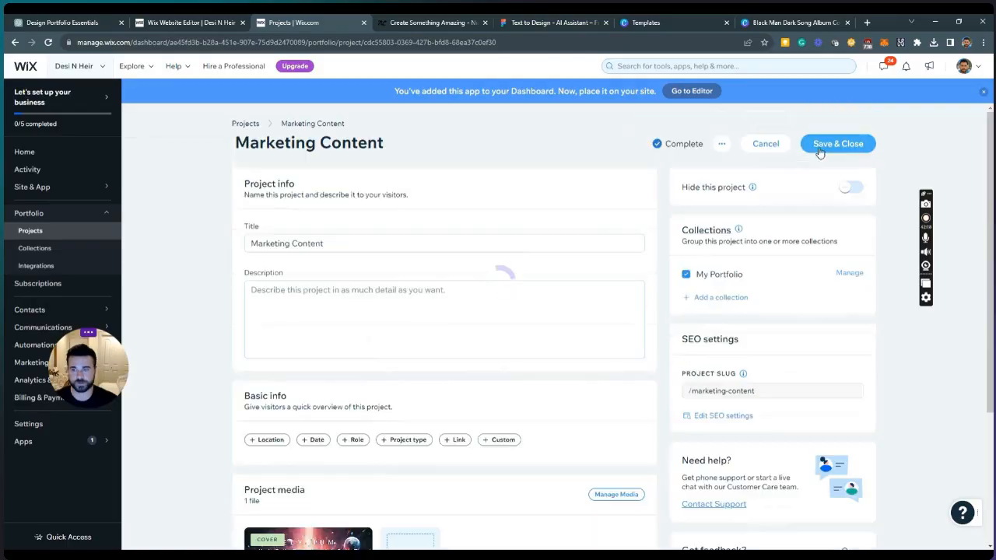
{"action": "left_click", "coordinate": [819, 152]}
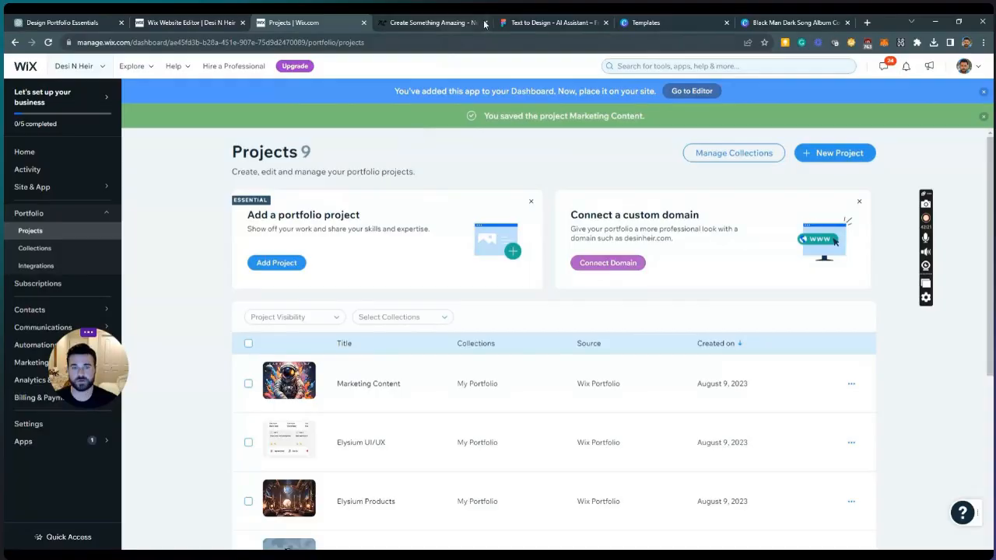
Download the space-themed nightclub invitation image from NightCafe and load it as the Magic Design media on Canva's templates page
{"action": "left_click", "coordinate": [438, 23]}
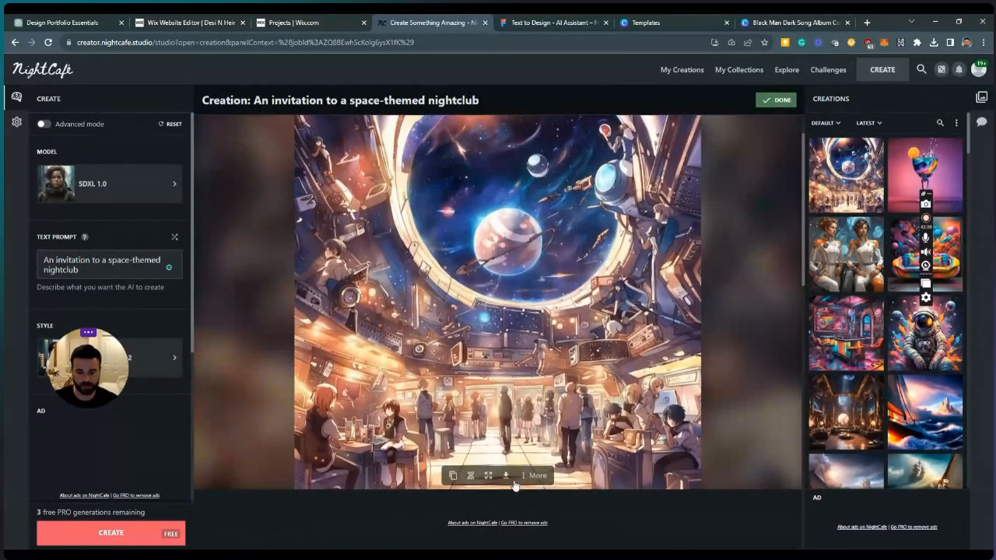
{"action": "left_click", "coordinate": [507, 476]}
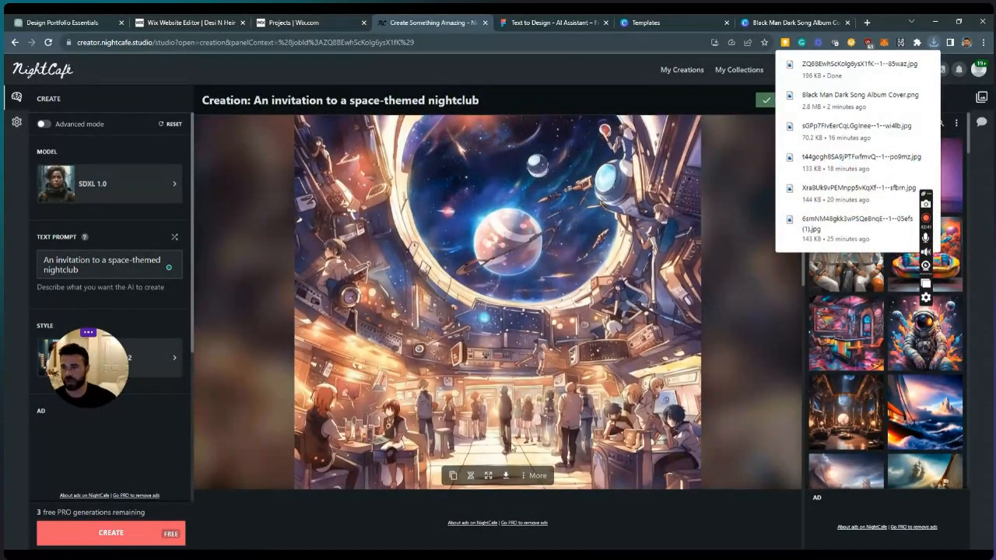
{"action": "left_click", "coordinate": [772, 24]}
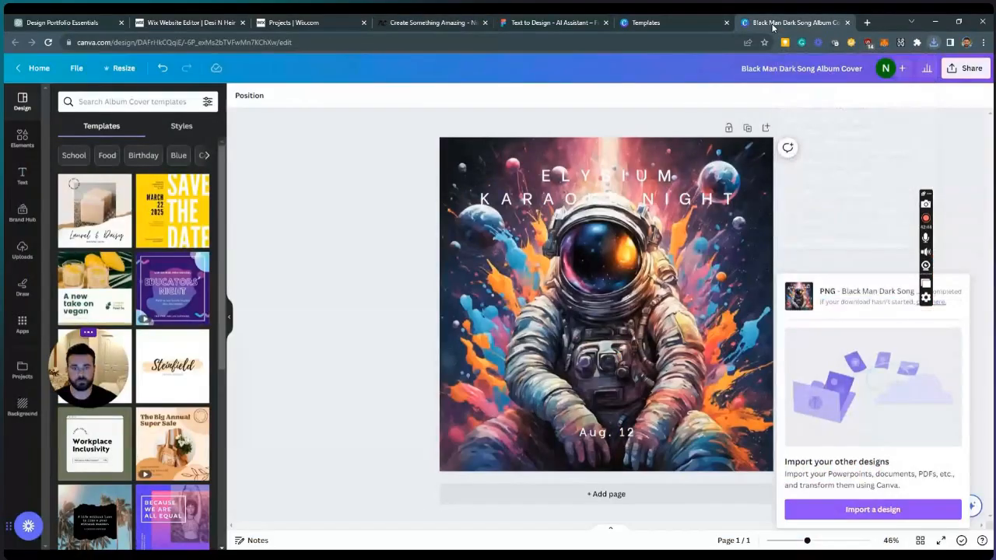
{"action": "left_click", "coordinate": [701, 21]}
{"action": "left_click", "coordinate": [749, 225]}
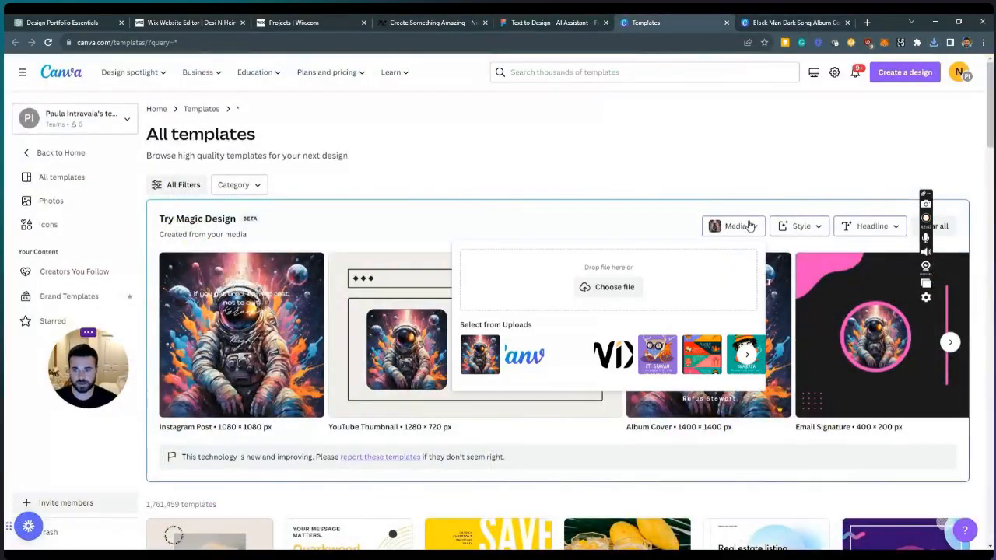
{"action": "left_click", "coordinate": [605, 288]}
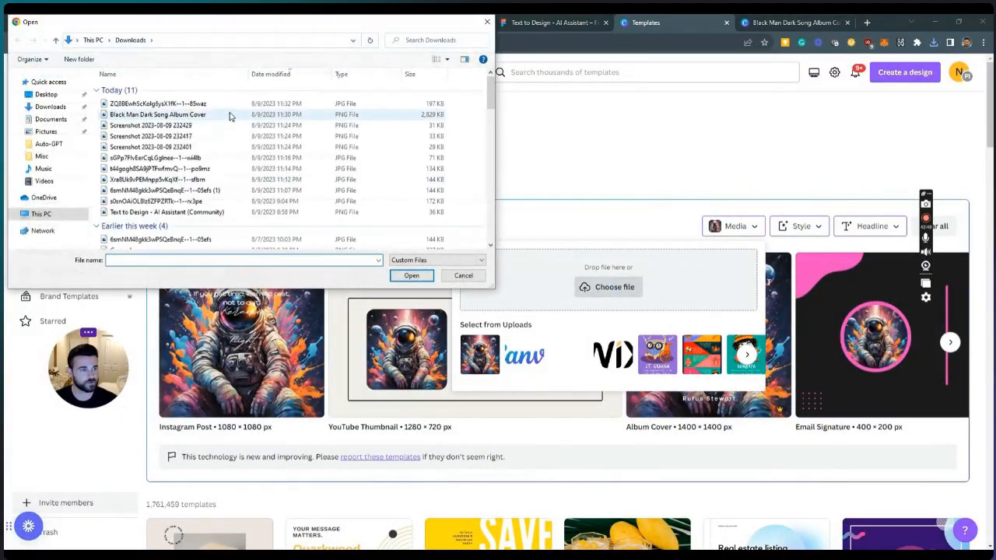
{"action": "left_click", "coordinate": [218, 107]}
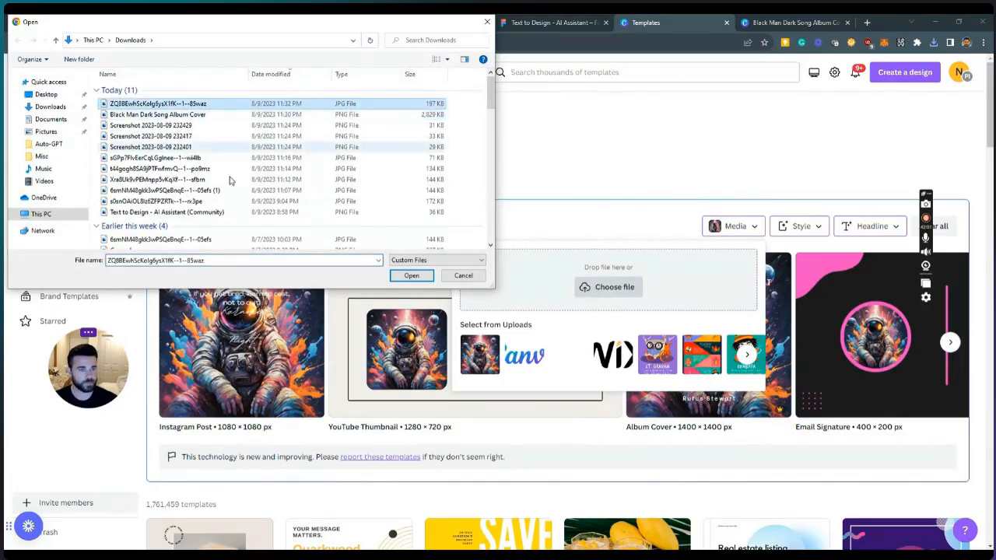
{"action": "left_click", "coordinate": [411, 276]}
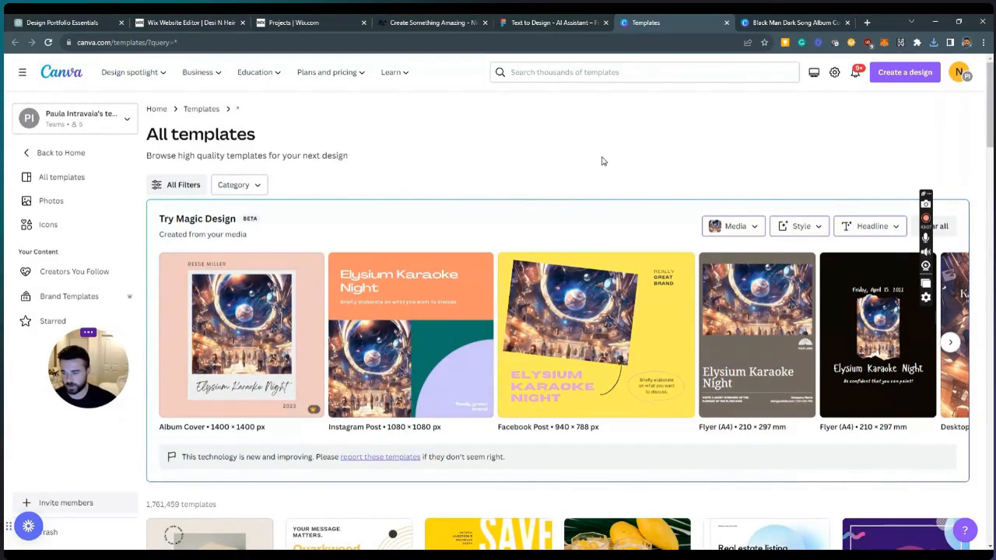
Browse the Magic Design results and open the "Black And White Elegant Quiz Time Instagram Story" template for customizing
{"action": "left_click", "coordinate": [950, 343]}
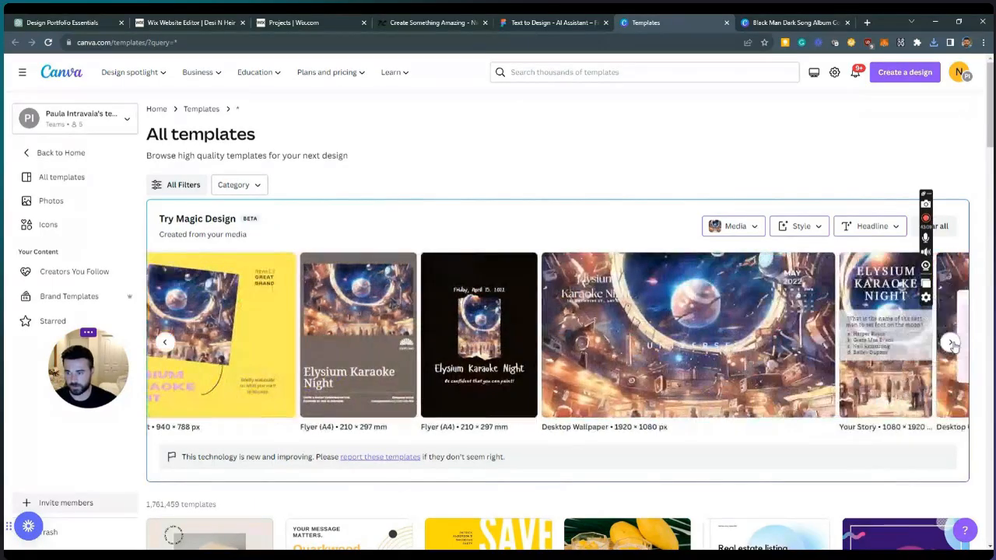
{"action": "left_click", "coordinate": [951, 343]}
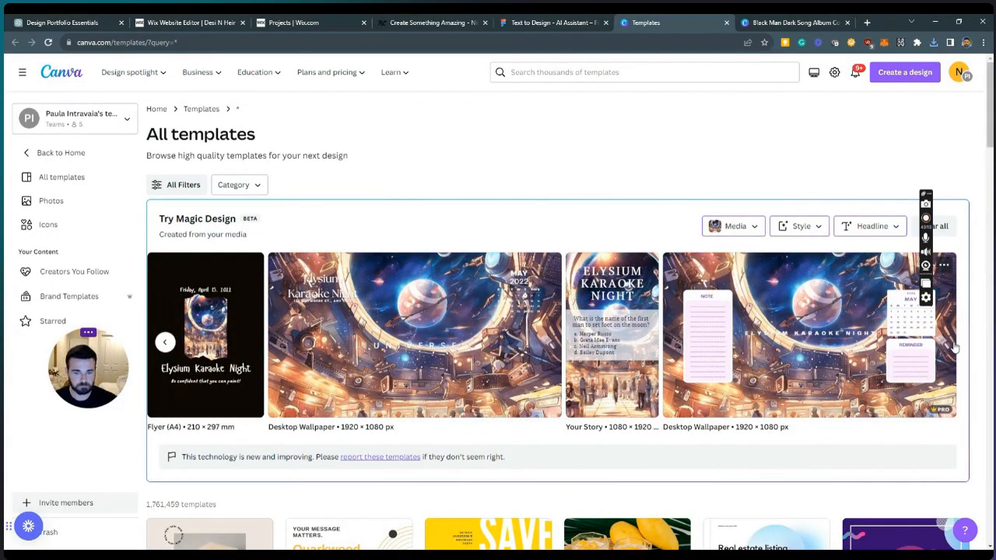
{"action": "left_click", "coordinate": [620, 302]}
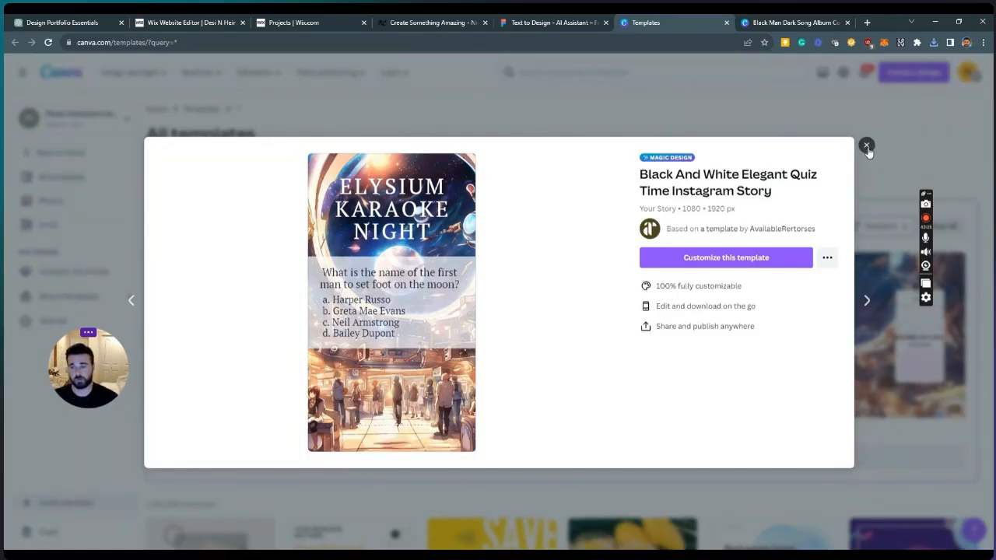
{"action": "left_click", "coordinate": [765, 257]}
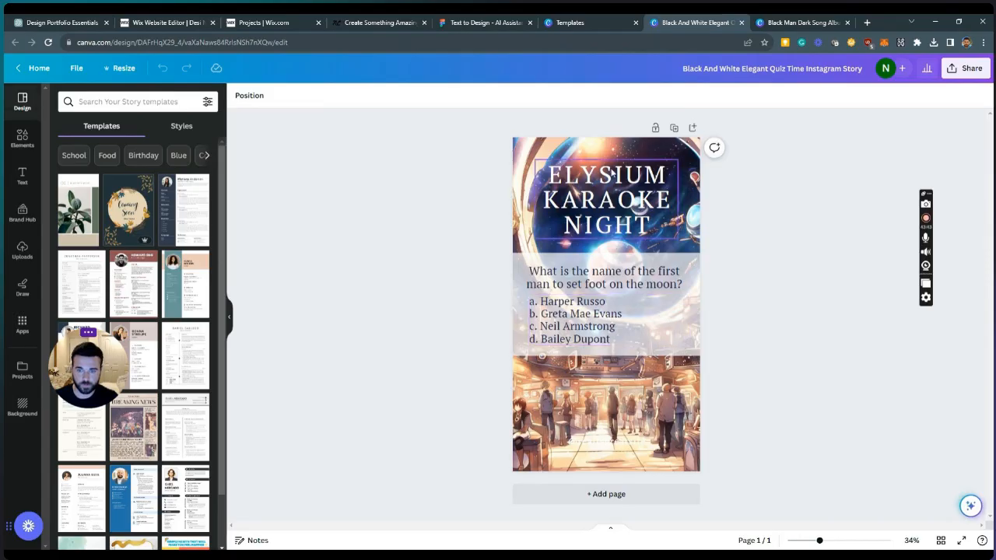
Cut the story's heading down to "ELYSIUM", discarding the duplicated heading and the trial text "YOU'RE INVITED!"
{"action": "left_click_drag", "start_coordinate": [608, 183], "coordinate": [604, 398]}
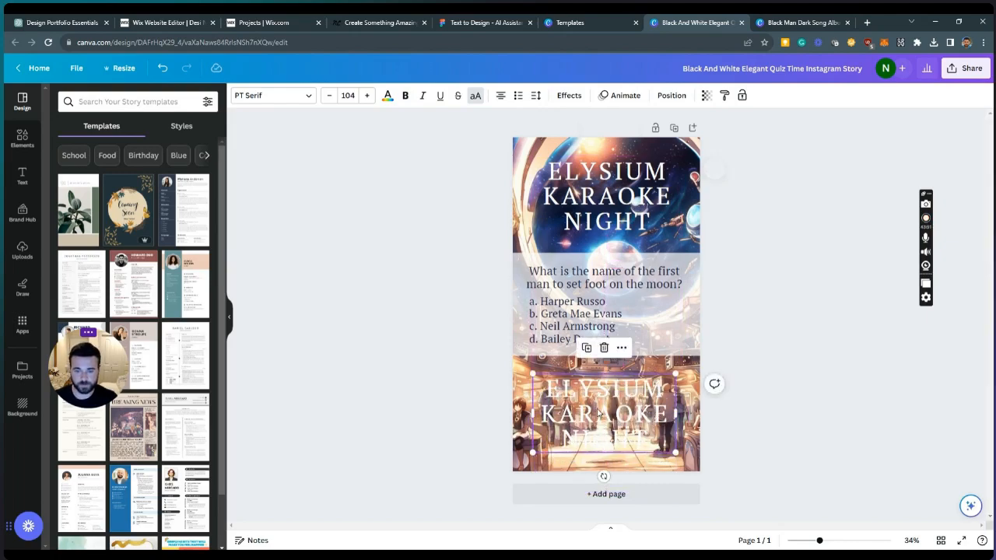
{"action": "key", "text": "Delete"}
{"action": "left_click", "coordinate": [623, 202]}
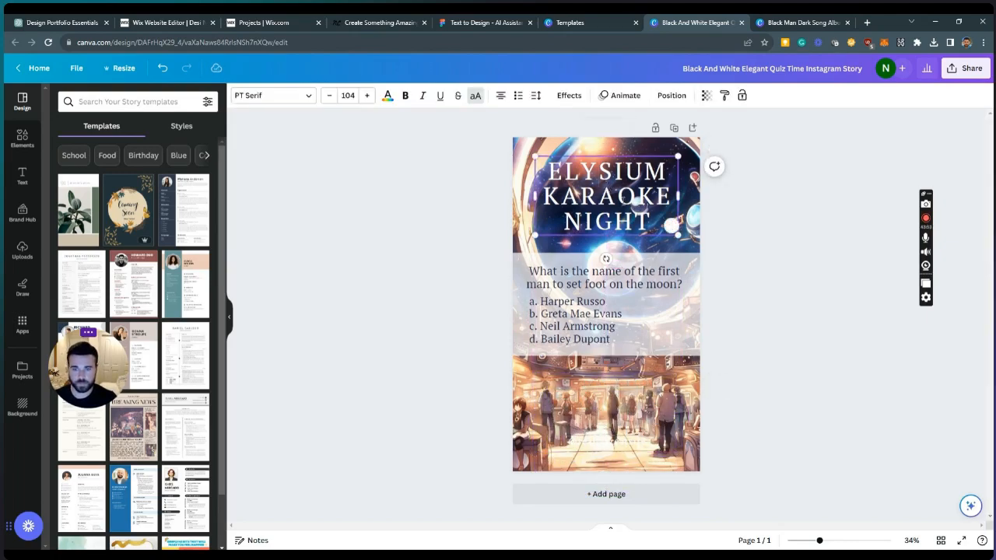
{"action": "left_click_drag", "start_coordinate": [650, 221], "coordinate": [564, 205]}
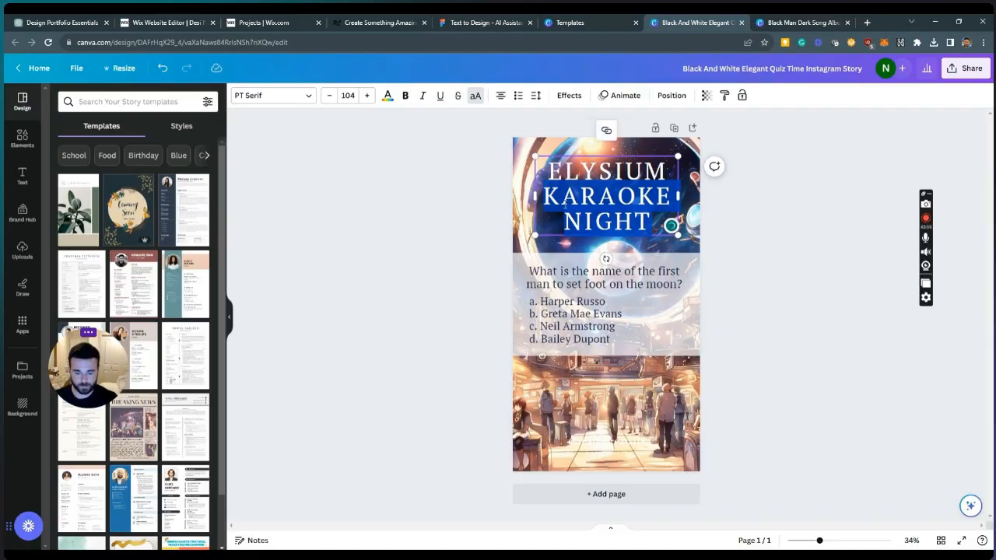
{"action": "type", "text": "YOU'RE"}
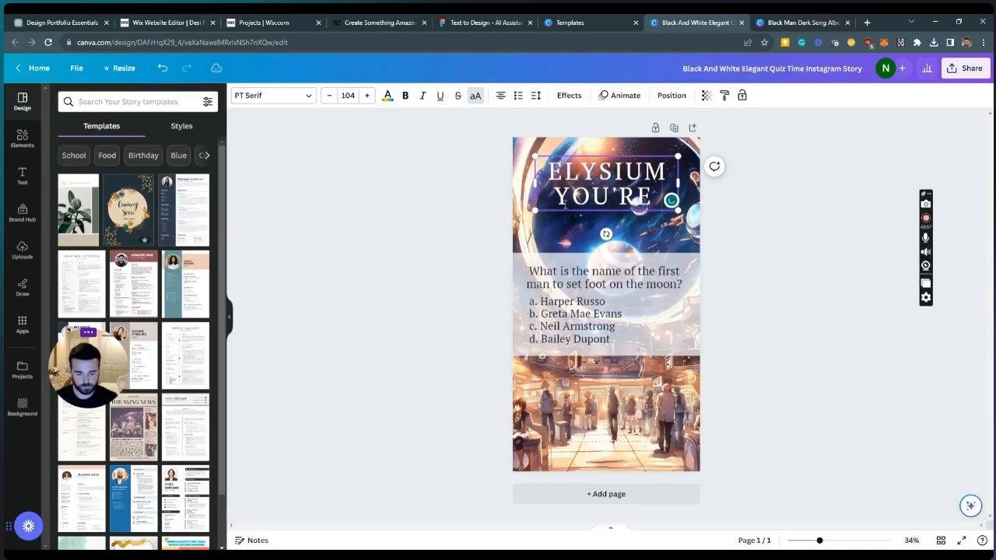
{"action": "type", "text": " INVITED!"}
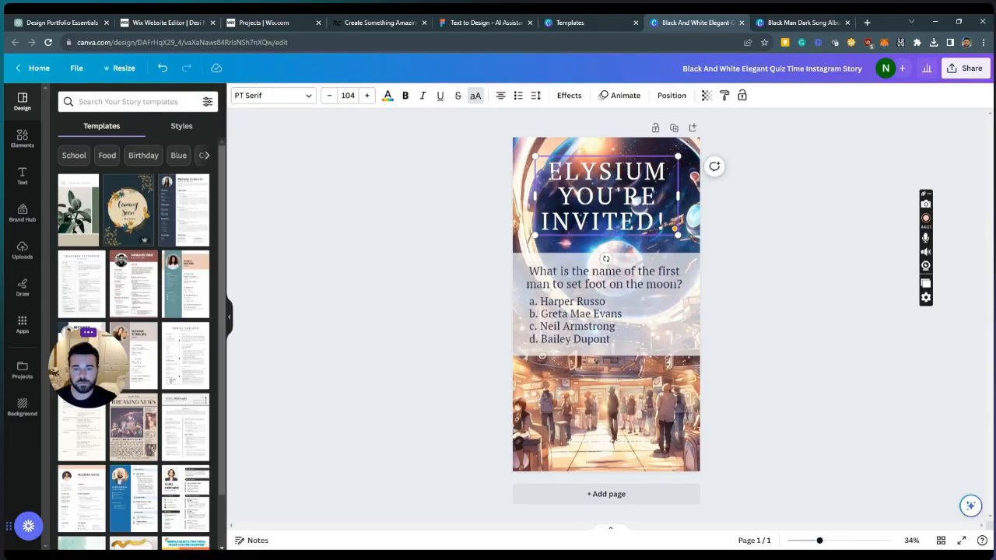
{"action": "left_click_drag", "start_coordinate": [558, 194], "coordinate": [657, 231]}
{"action": "key", "text": "BackSpace"}
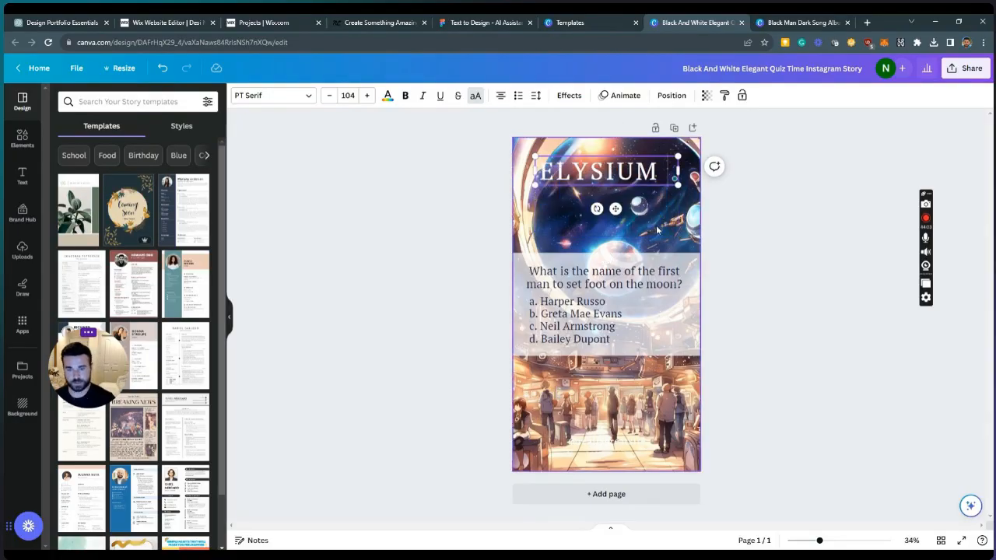
{"action": "left_click", "coordinate": [764, 42]}
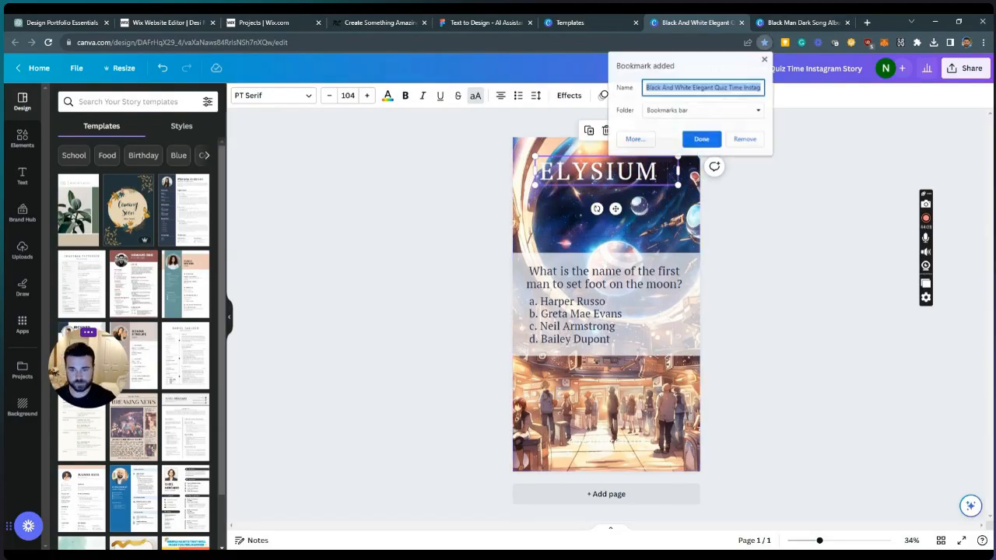
{"action": "left_click", "coordinate": [764, 60]}
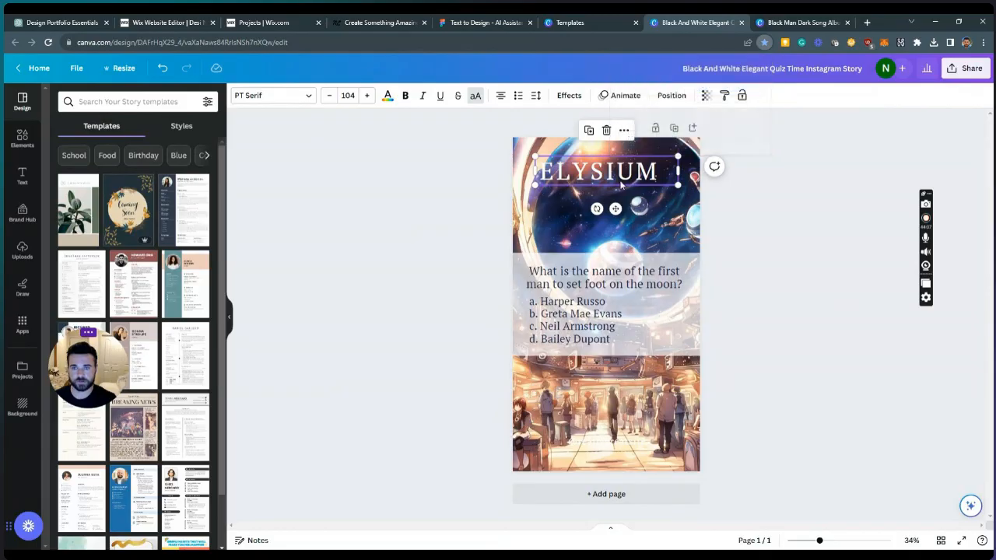
{"action": "left_click", "coordinate": [625, 170]}
{"action": "left_click", "coordinate": [723, 303]}
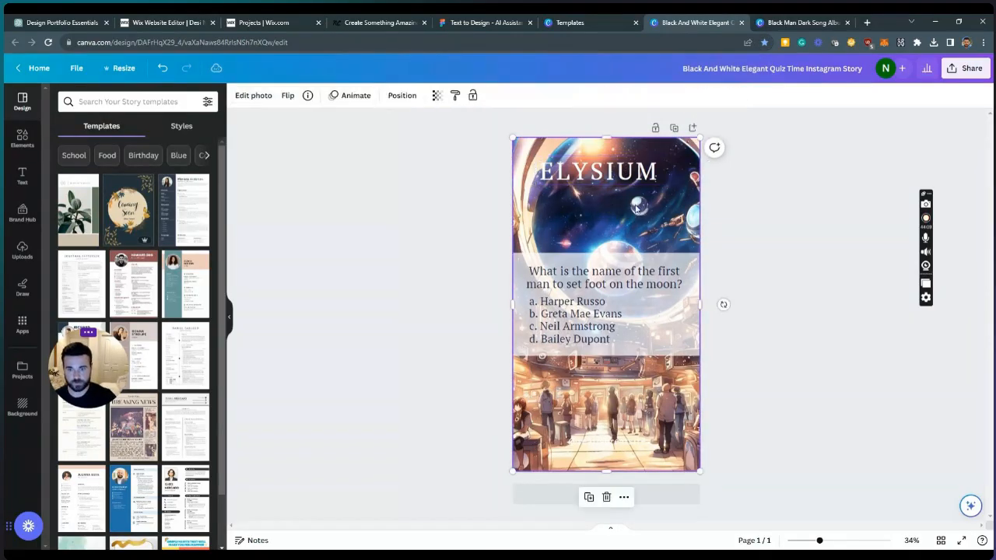
Duplicate the "ELYSIUM" heading below the original and change the copy's text to "YOU'RE INVITED"
{"action": "left_click", "coordinate": [612, 169]}
{"action": "left_click_drag", "start_coordinate": [619, 173], "coordinate": [612, 231]}
{"action": "double_click", "coordinate": [612, 231]}
{"action": "type", "text": "Y"}
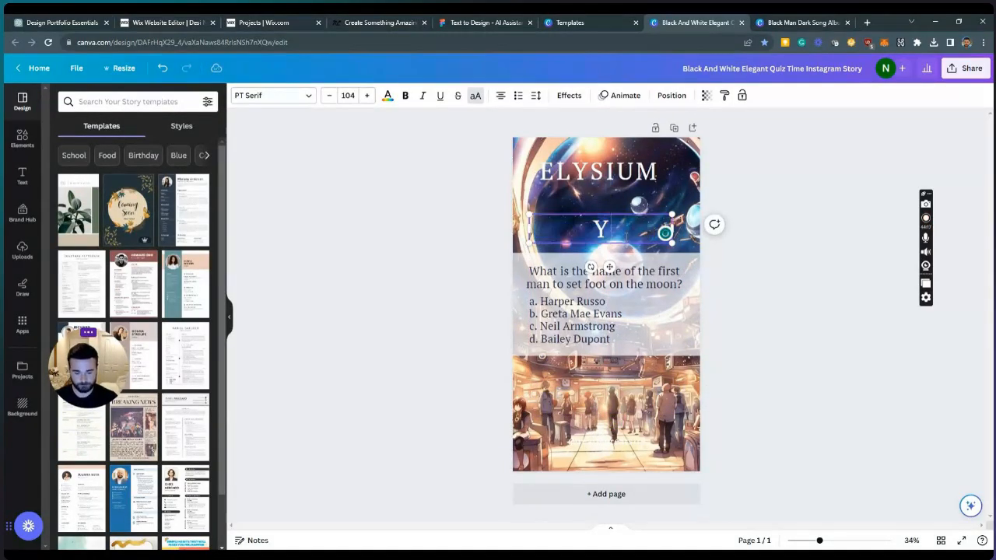
{"action": "type", "text": "OU'RE INVITED"}
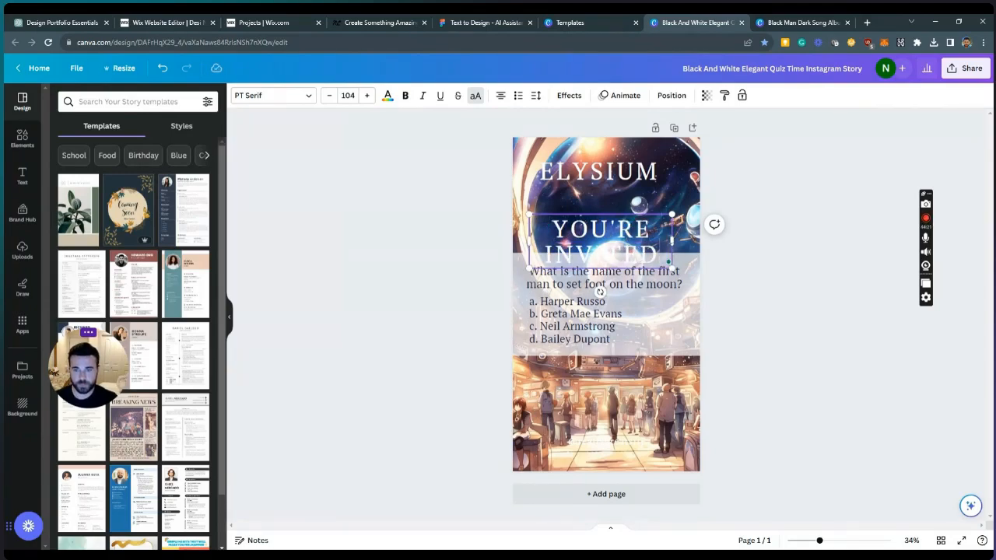
Move the "YOU'RE INVITED" text up above the question box and adjust both headings so they are centred over each other
{"action": "left_click_drag", "start_coordinate": [673, 239], "coordinate": [630, 247]}
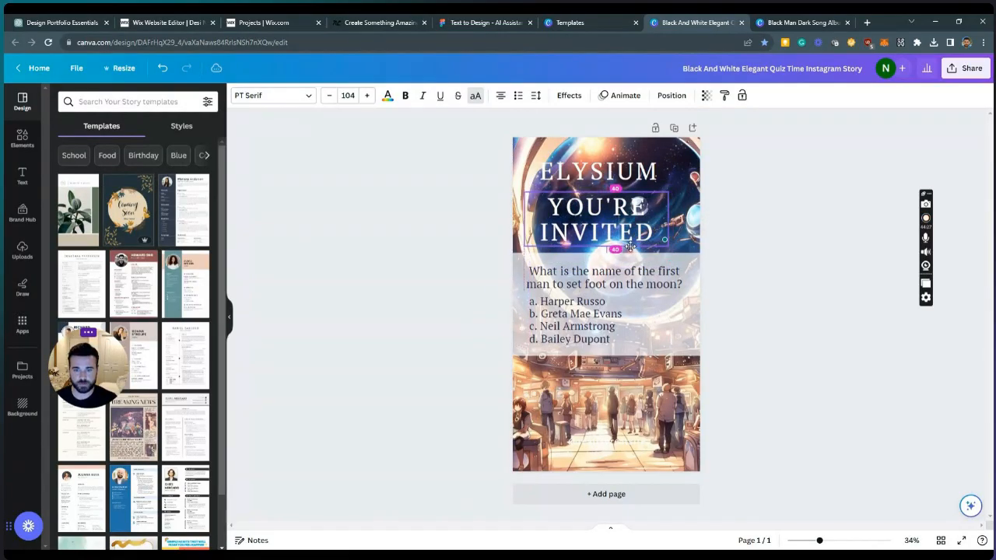
{"action": "left_click", "coordinate": [454, 243]}
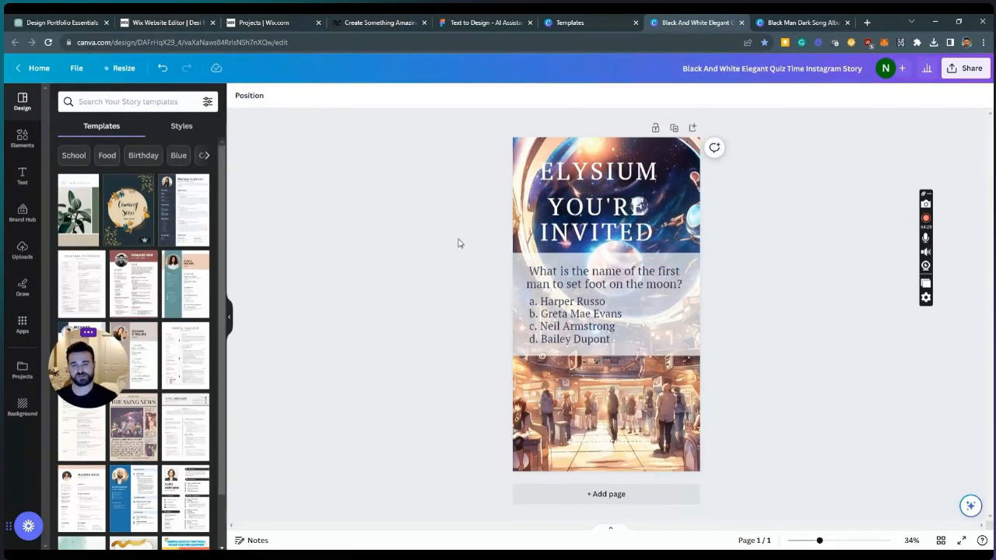
{"action": "left_click_drag", "start_coordinate": [604, 172], "coordinate": [605, 165]}
{"action": "mouse_move", "coordinate": [598, 222]}
{"action": "left_mouse_down"}
{"action": "mouse_move", "coordinate": [606, 225]}
{"action": "mouse_move", "coordinate": [594, 224]}
{"action": "left_mouse_up"}
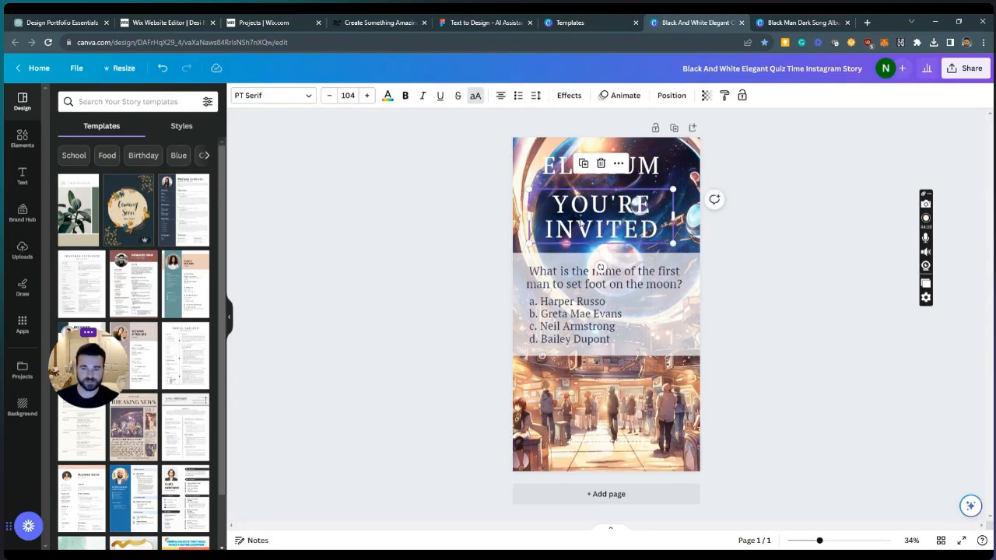
Download the invitation story design as a PNG, declining the offer to publish it to Instagram
{"action": "left_click", "coordinate": [969, 68]}
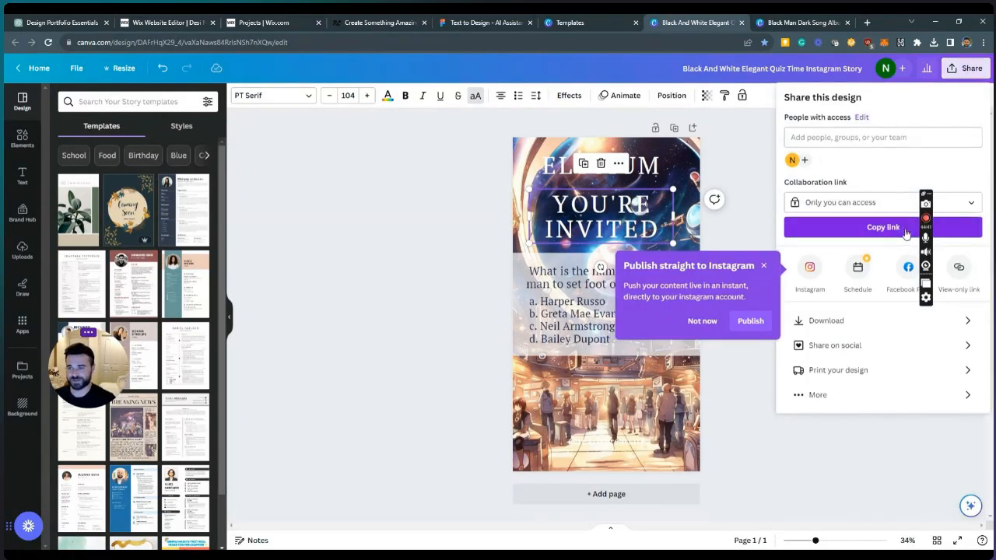
{"action": "left_click_drag", "start_coordinate": [926, 193], "coordinate": [168, 153]}
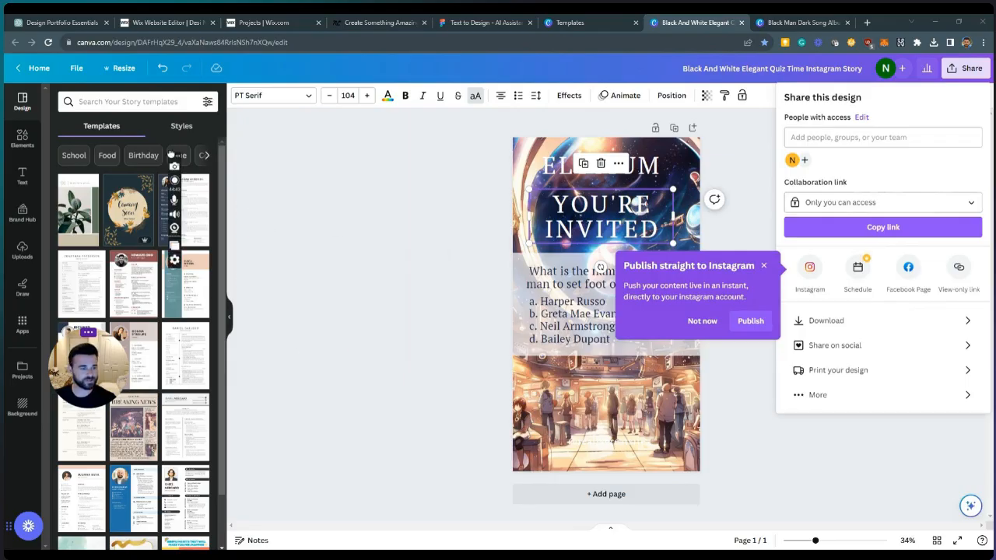
{"action": "left_click", "coordinate": [701, 322]}
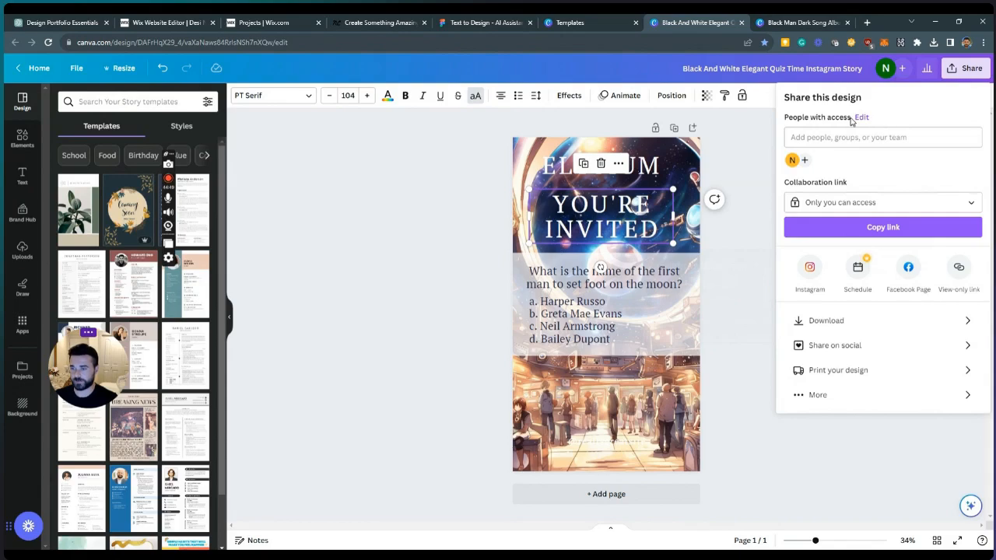
{"action": "left_click", "coordinate": [967, 326]}
{"action": "left_click", "coordinate": [894, 264]}
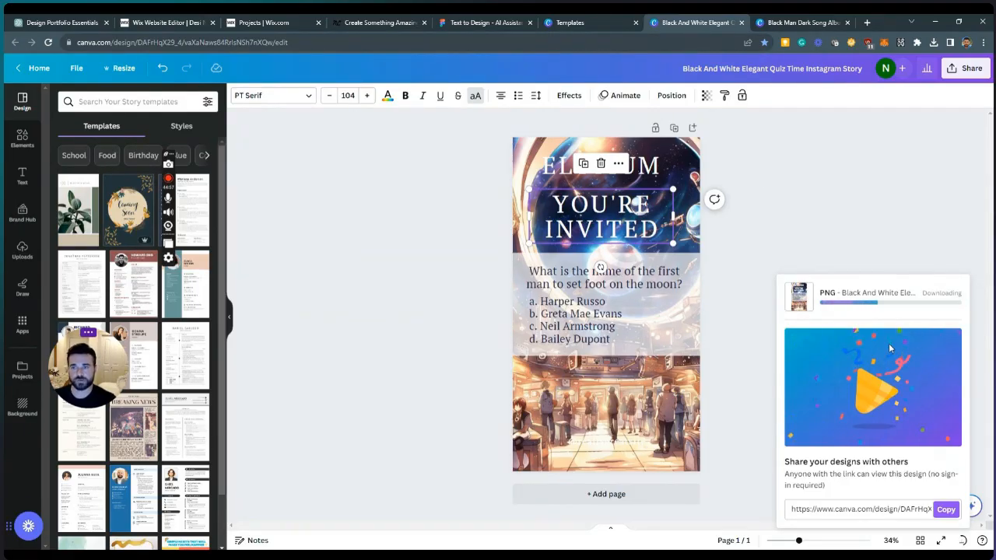
In NightCafe, change the text prompt to "A poster for a space-themed nightclub"
{"action": "left_click", "coordinate": [374, 25]}
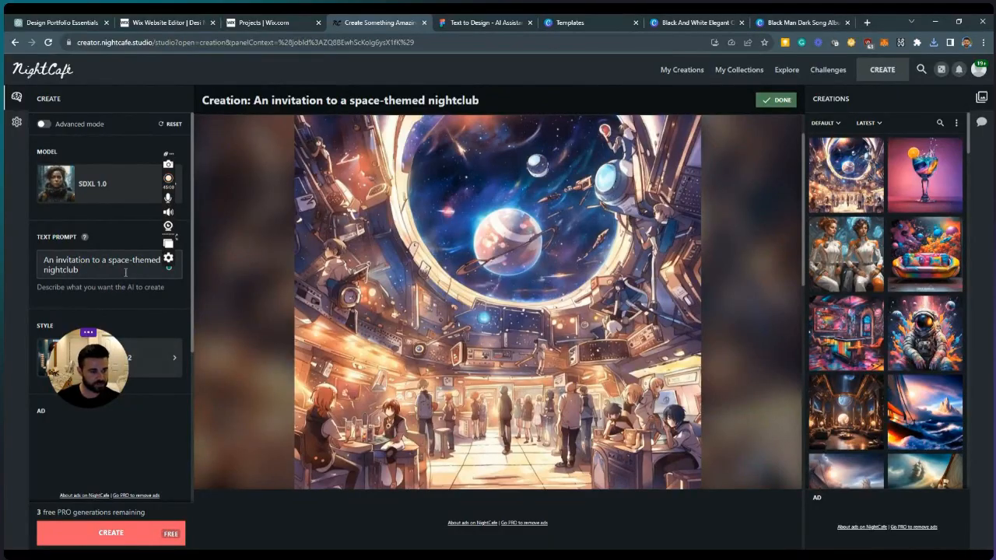
{"action": "left_click_drag", "start_coordinate": [99, 262], "coordinate": [49, 261]}
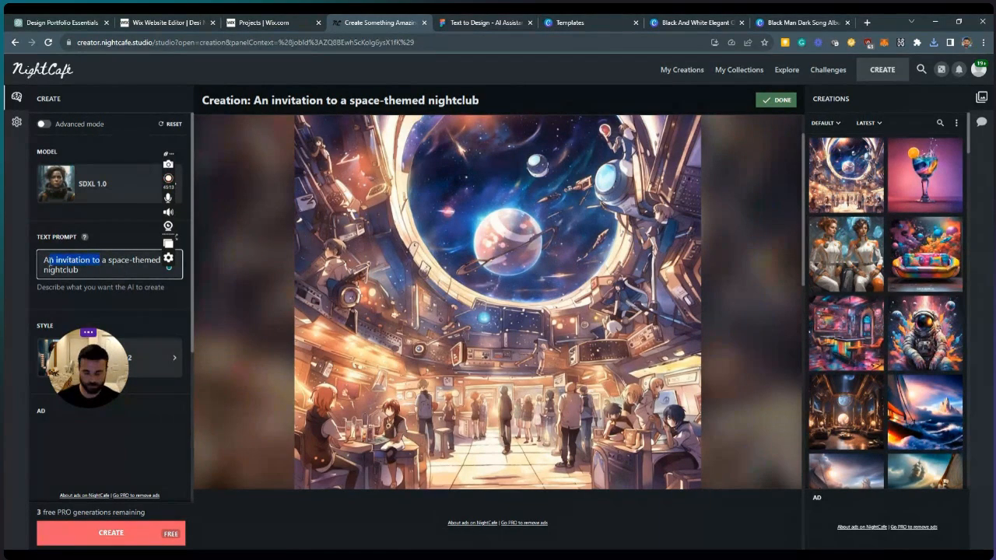
{"action": "key", "text": "BackSpace"}
{"action": "type", "text": "poster"}
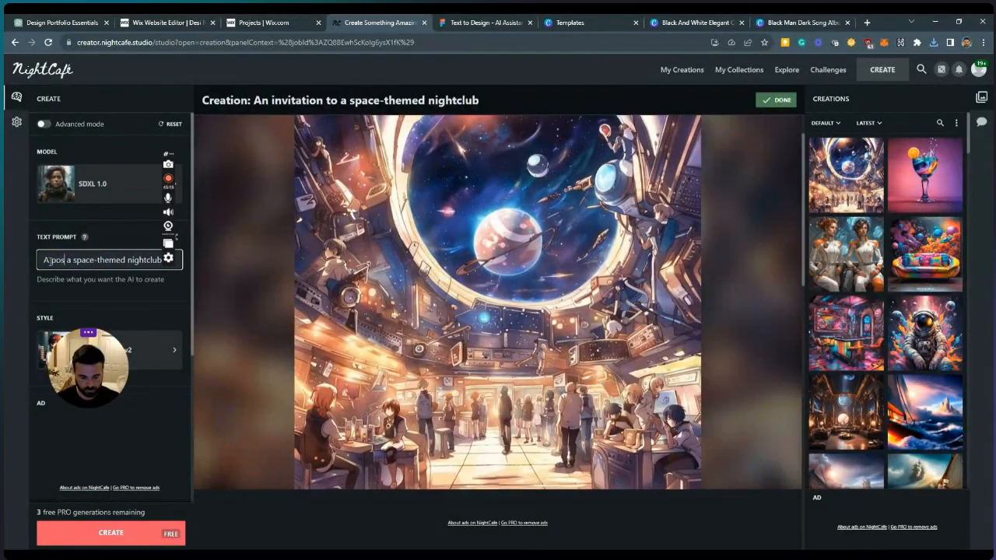
{"action": "type", "text": " for"}
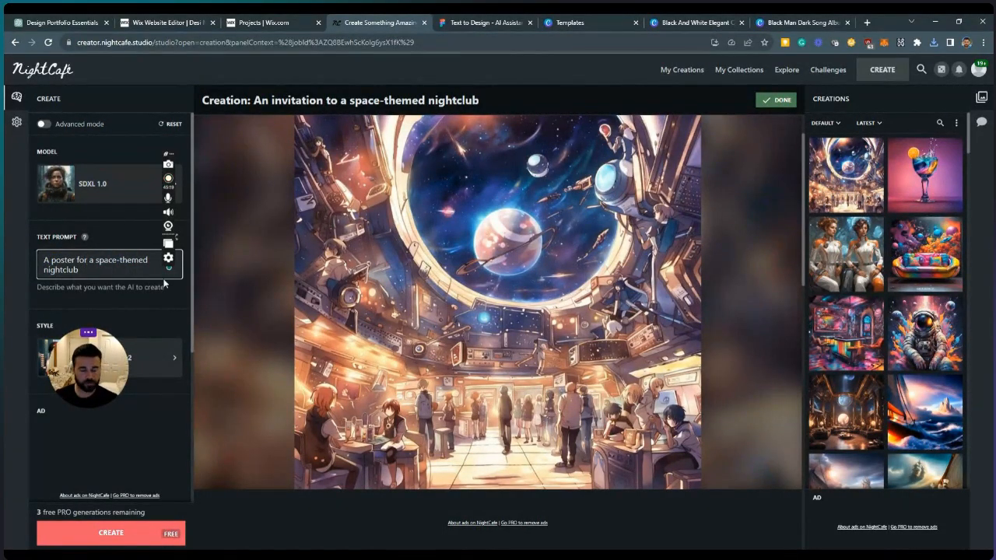
Turn on advanced mode for the creation and open the Advanced Prompt Editor
{"action": "left_click", "coordinate": [165, 356]}
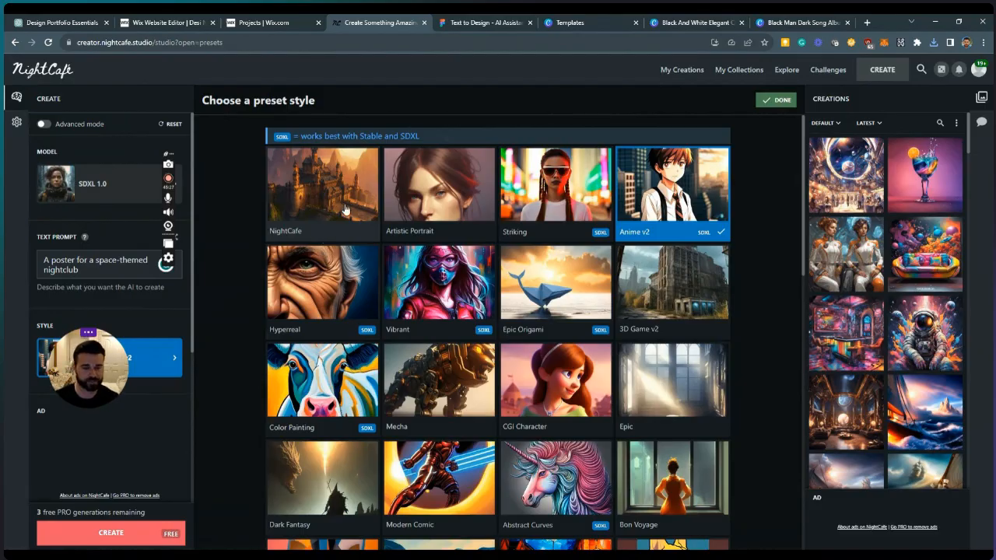
{"action": "left_click", "coordinate": [44, 123]}
{"action": "left_click", "coordinate": [162, 316]}
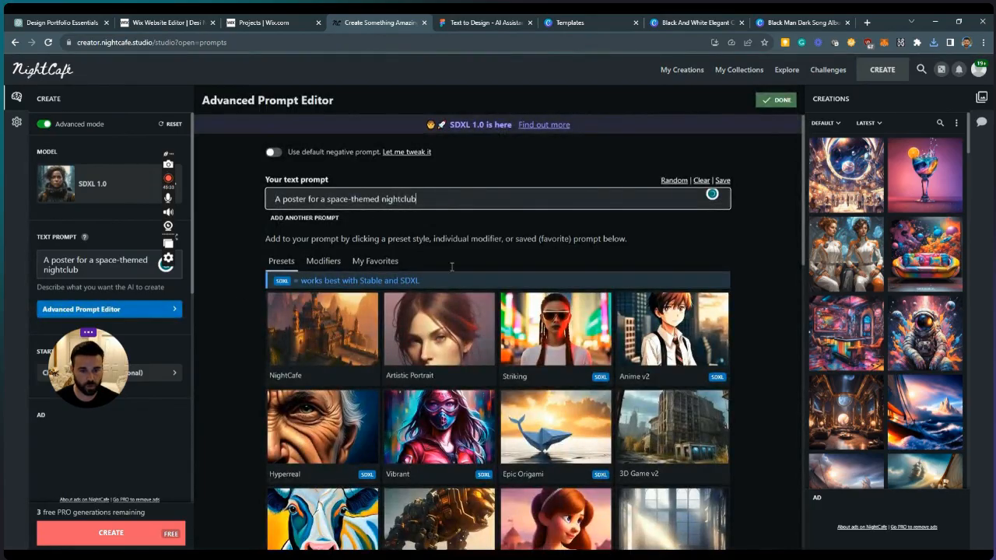
{"action": "left_click", "coordinate": [457, 354]}
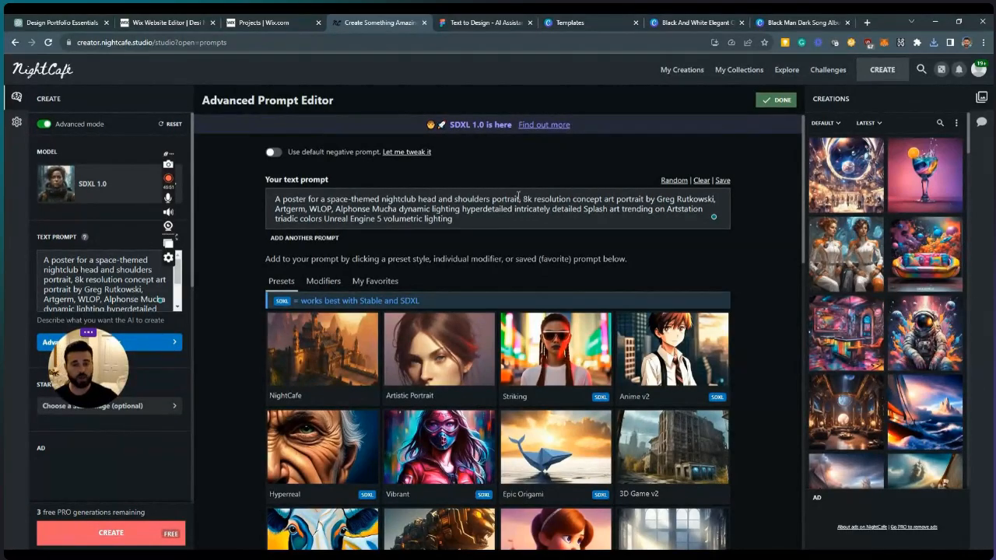
{"action": "type", "text": "intricate details, HDR, beautifully shot, hyperrealistic, sharp focus, 64 megapixels, perfect composition, high contrast, cinematic, atmospheric, moody"}
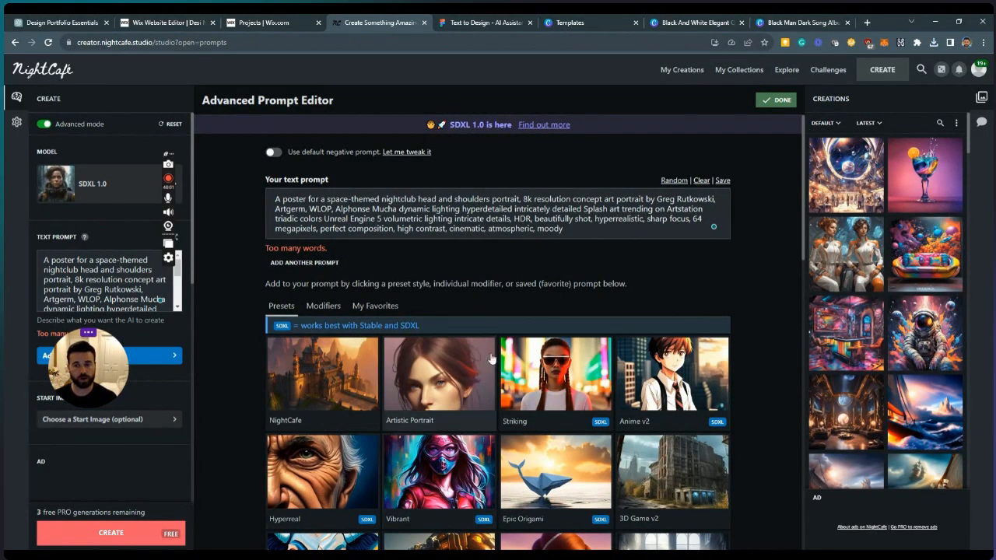
{"action": "left_click_drag", "start_coordinate": [577, 231], "coordinate": [427, 200]}
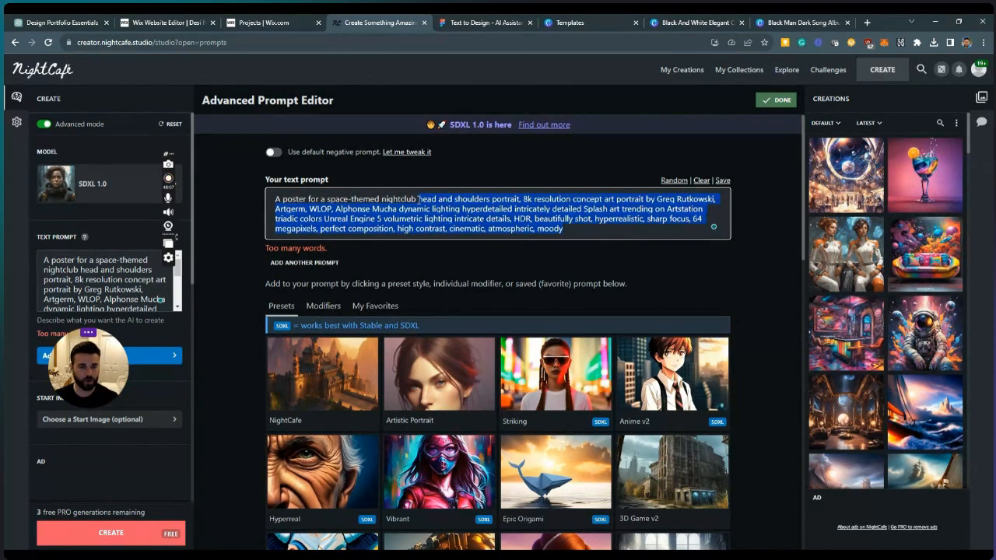
{"action": "key", "text": "BackSpace"}
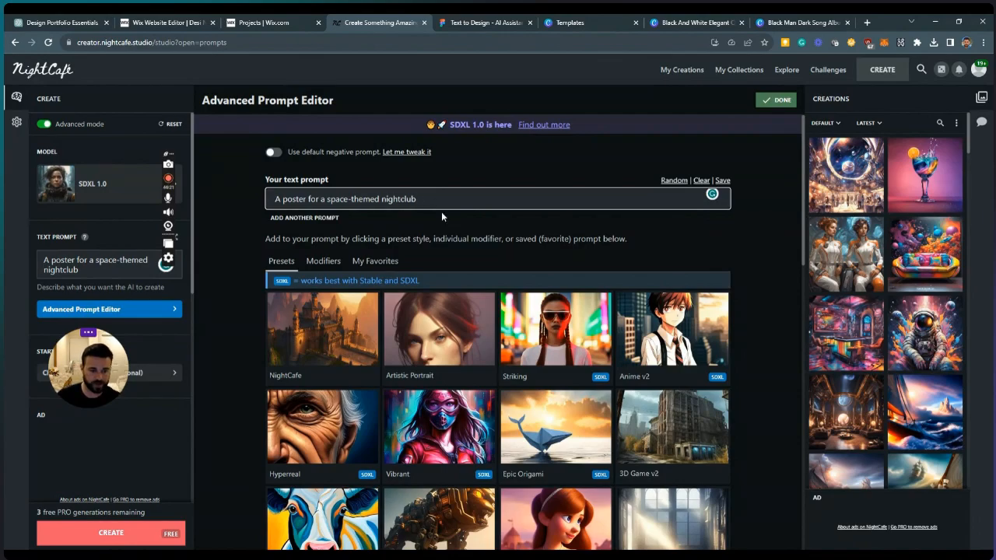
Add the Color Painting preset to the prompt and accept the suggested "with" before "abstract art"
{"action": "scroll", "coordinate": [441, 212], "scroll_direction": "down", "scroll_amount": 1}
{"action": "scroll", "coordinate": [441, 211], "scroll_direction": "down", "scroll_amount": 2}
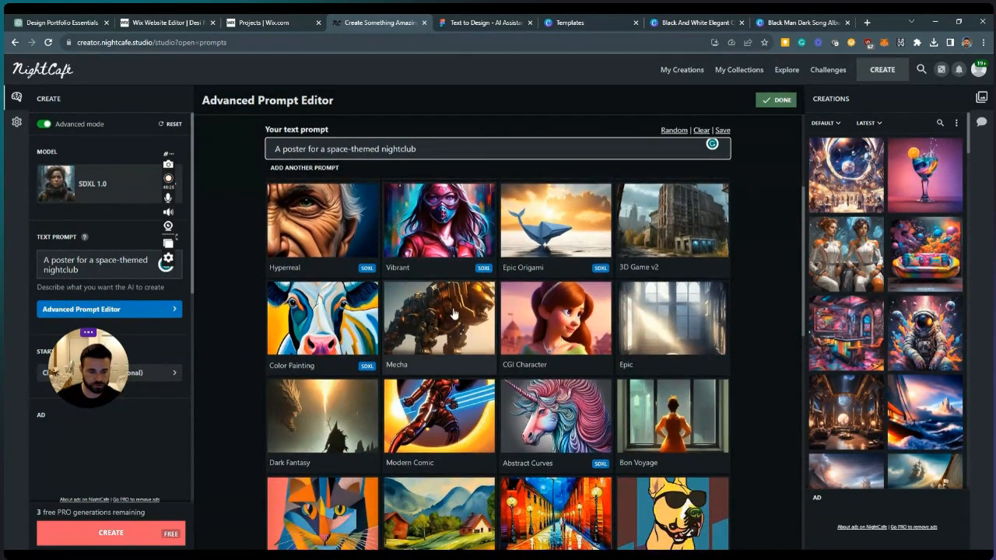
{"action": "left_click", "coordinate": [310, 318]}
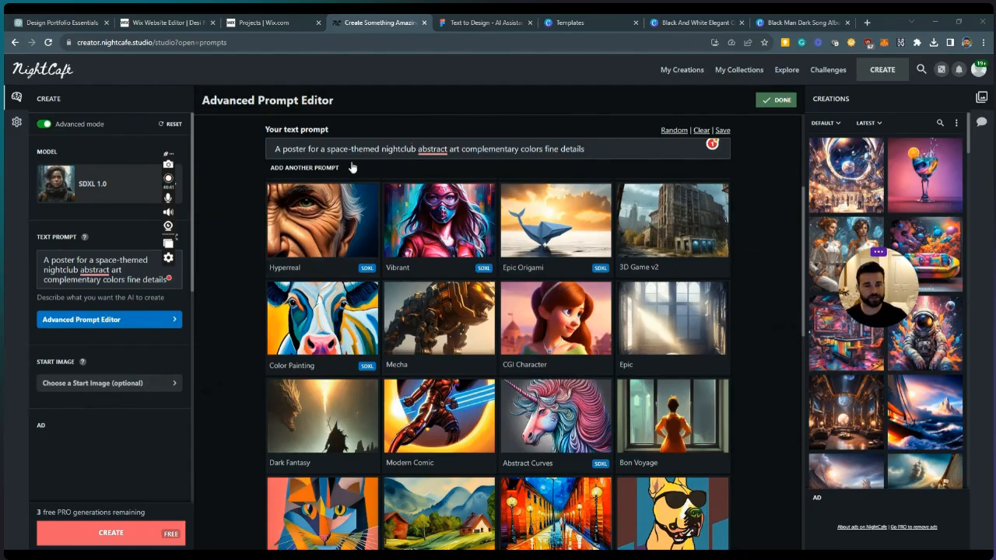
{"action": "mouse_move", "coordinate": [433, 149]}
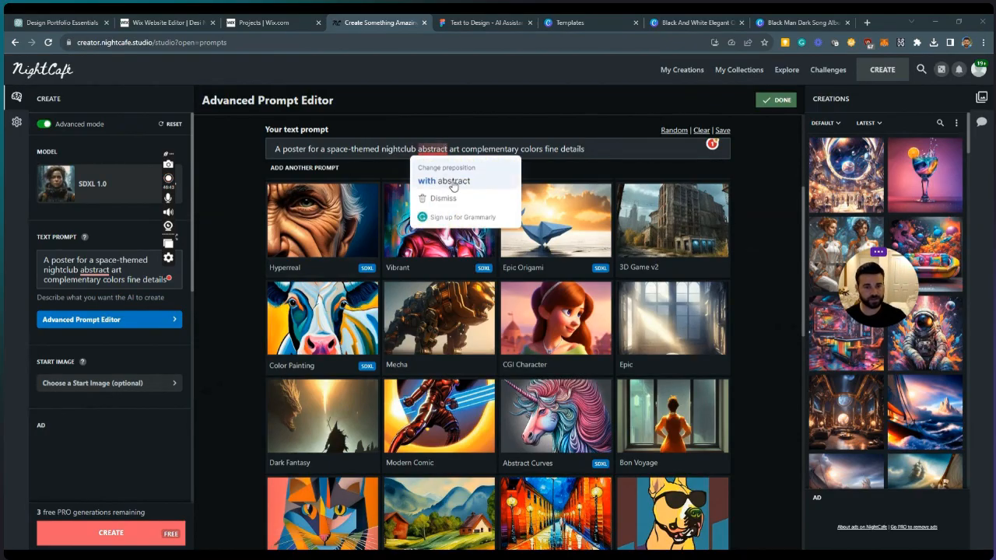
{"action": "left_click", "coordinate": [448, 180]}
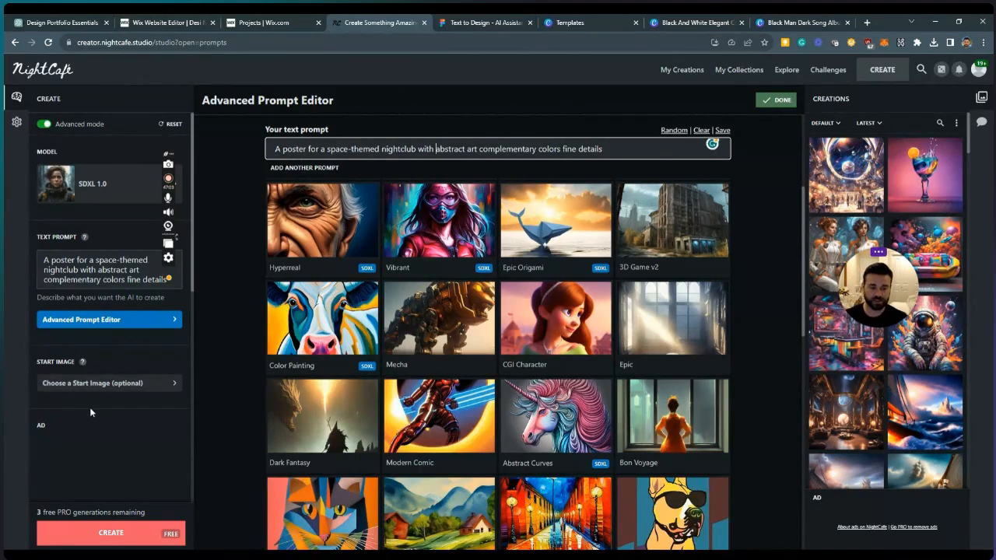
Set the aspect ratio to 3:4 and generate the poster image
{"action": "scroll", "coordinate": [90, 413], "scroll_direction": "down", "scroll_amount": 1}
{"action": "scroll", "coordinate": [91, 412], "scroll_direction": "down", "scroll_amount": 2}
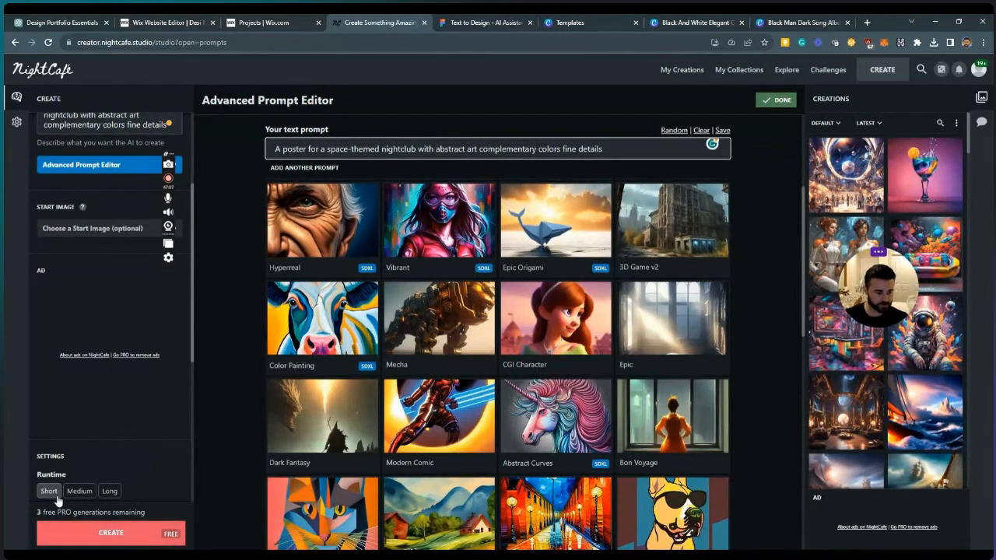
{"action": "scroll", "coordinate": [70, 432], "scroll_direction": "down", "scroll_amount": 1}
{"action": "scroll", "coordinate": [70, 432], "scroll_direction": "down", "scroll_amount": 3}
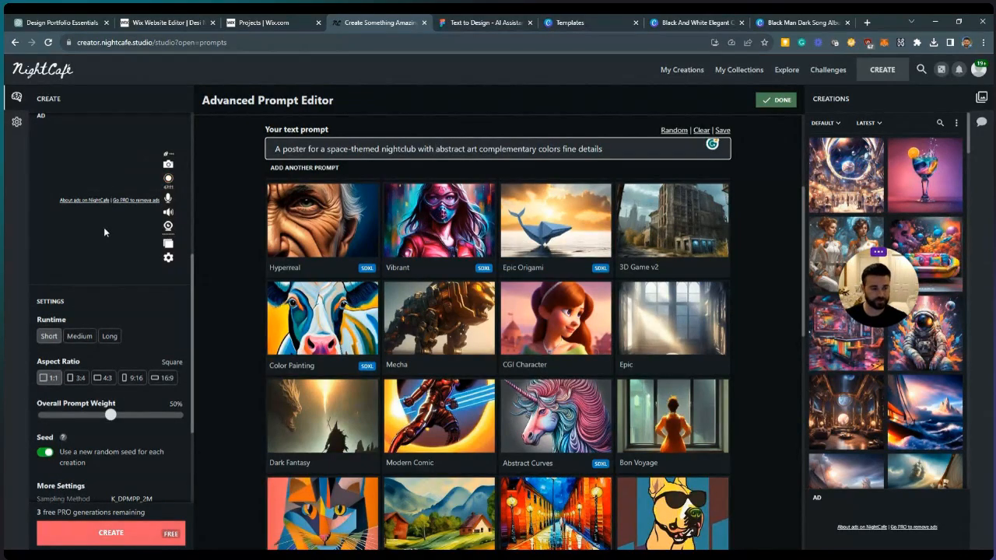
{"action": "scroll", "coordinate": [104, 230], "scroll_direction": "down", "scroll_amount": 1}
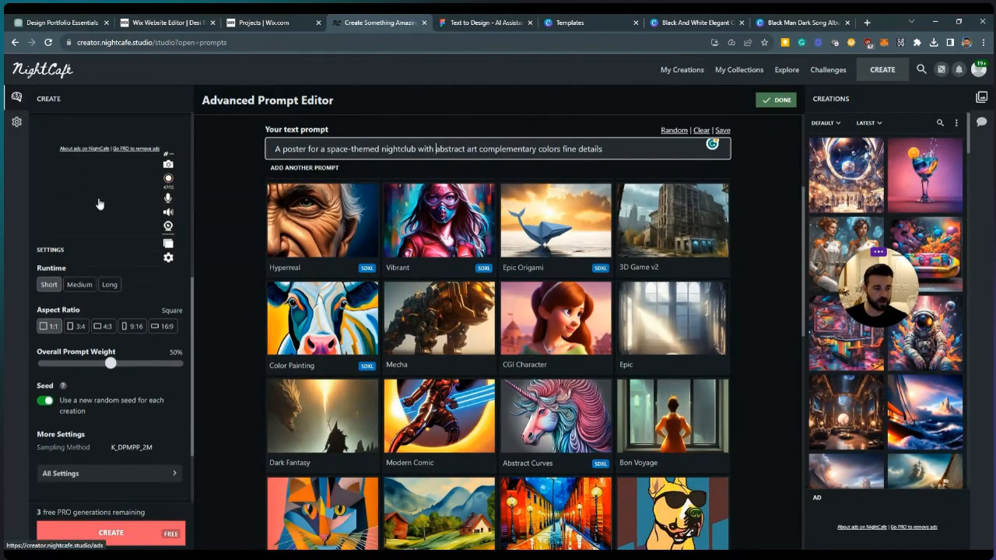
{"action": "left_click", "coordinate": [78, 327]}
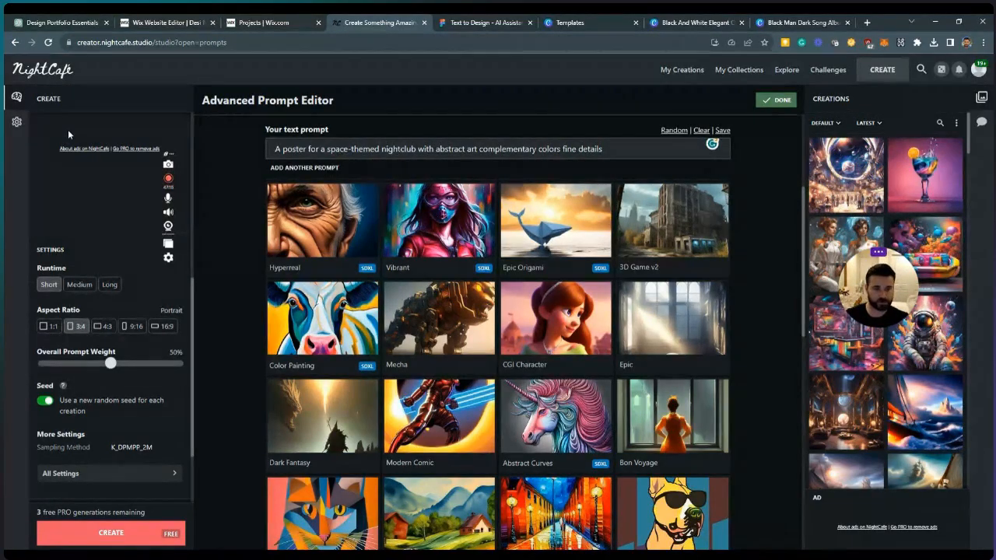
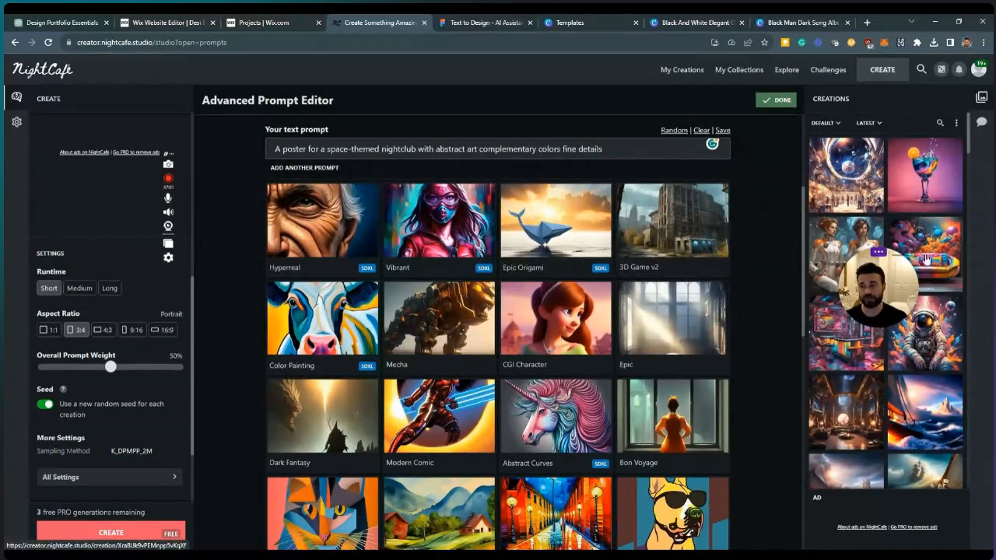
{"action": "scroll", "coordinate": [140, 387], "scroll_direction": "down", "scroll_amount": 2}
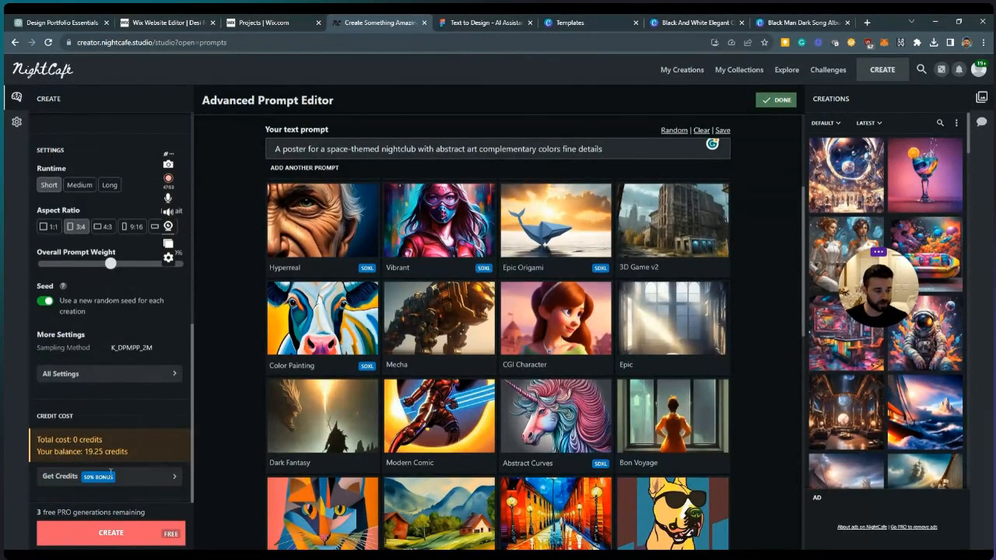
{"action": "left_click", "coordinate": [136, 537]}
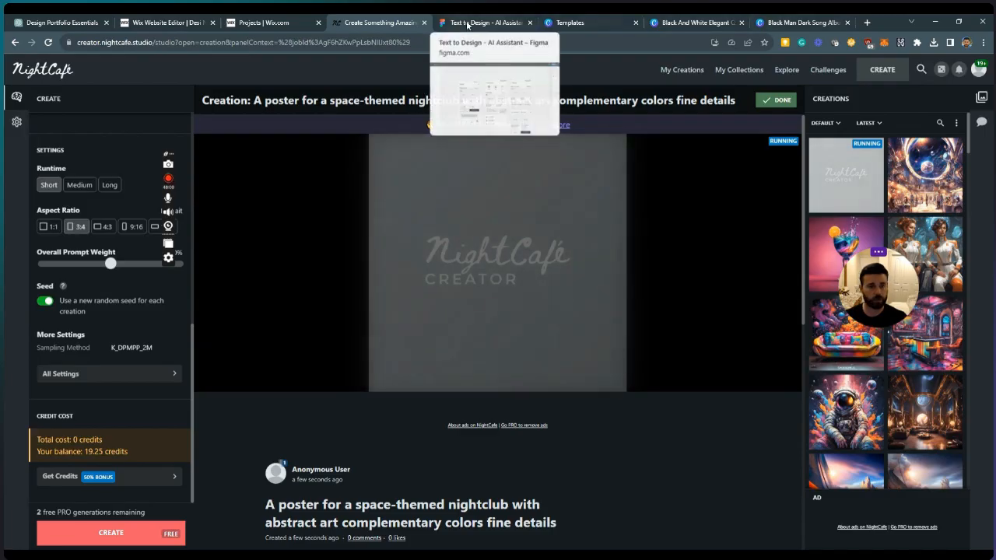
Switch to the Wix Projects dashboard and open the Marketing Content project at its project media
{"action": "left_click", "coordinate": [283, 23]}
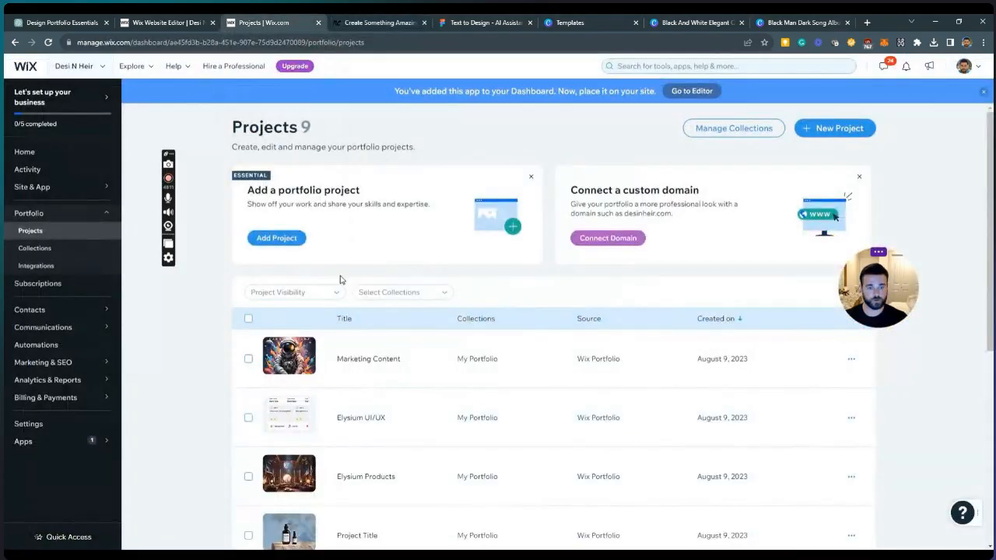
{"action": "left_click", "coordinate": [820, 358]}
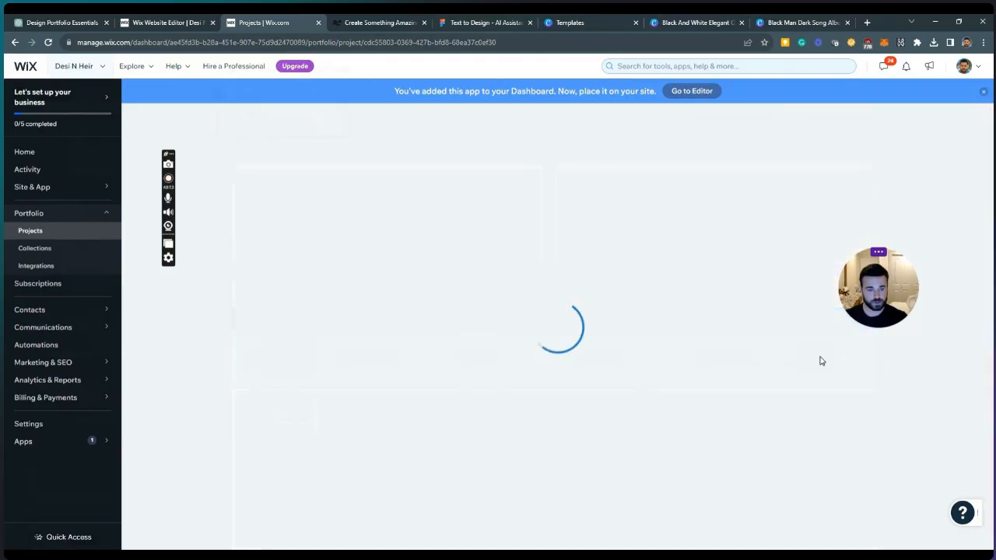
{"action": "scroll", "coordinate": [444, 401], "scroll_direction": "down", "scroll_amount": 2}
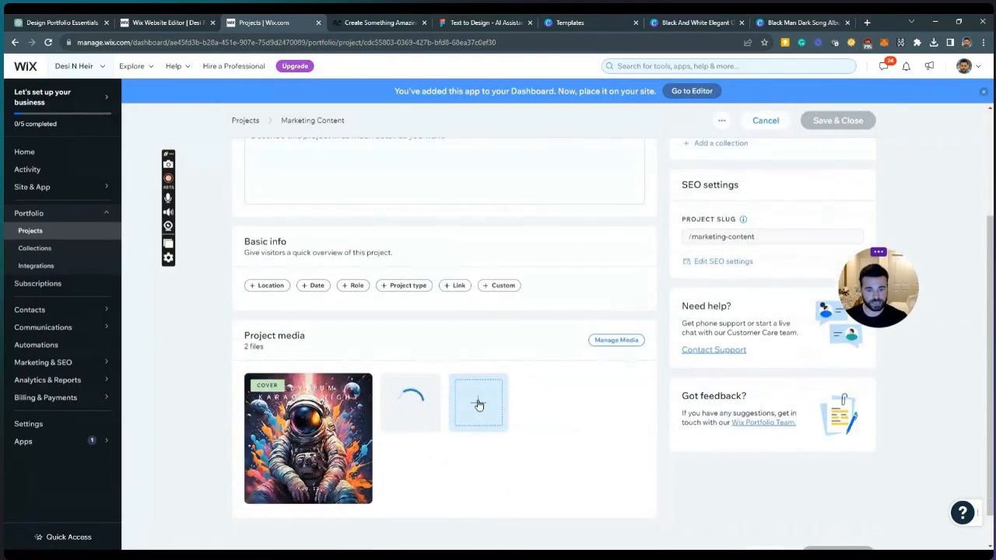
Upload the "Black And White Elegant Quiz Time Instagram Story" PNG to the project media, then save and close the project
{"action": "left_click", "coordinate": [478, 404]}
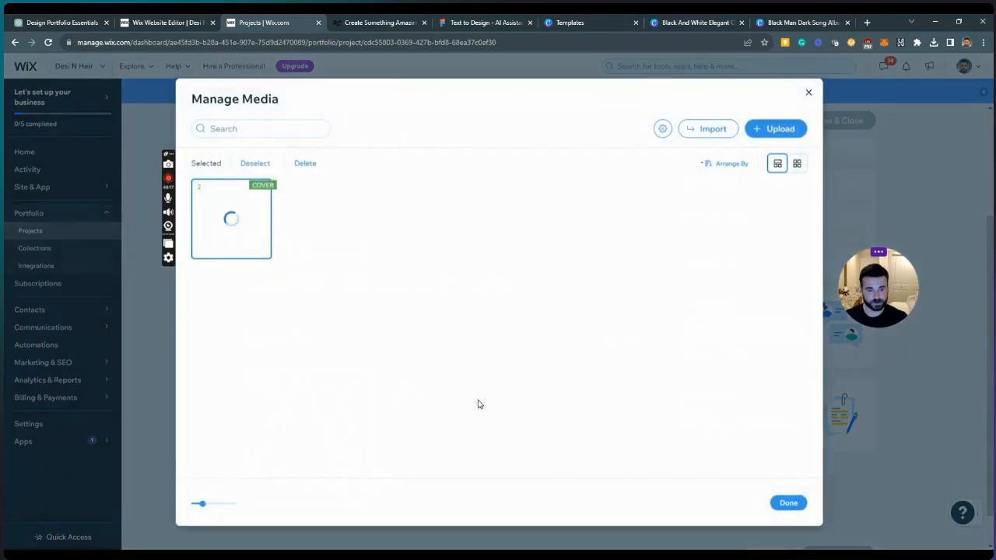
{"action": "left_click", "coordinate": [764, 131]}
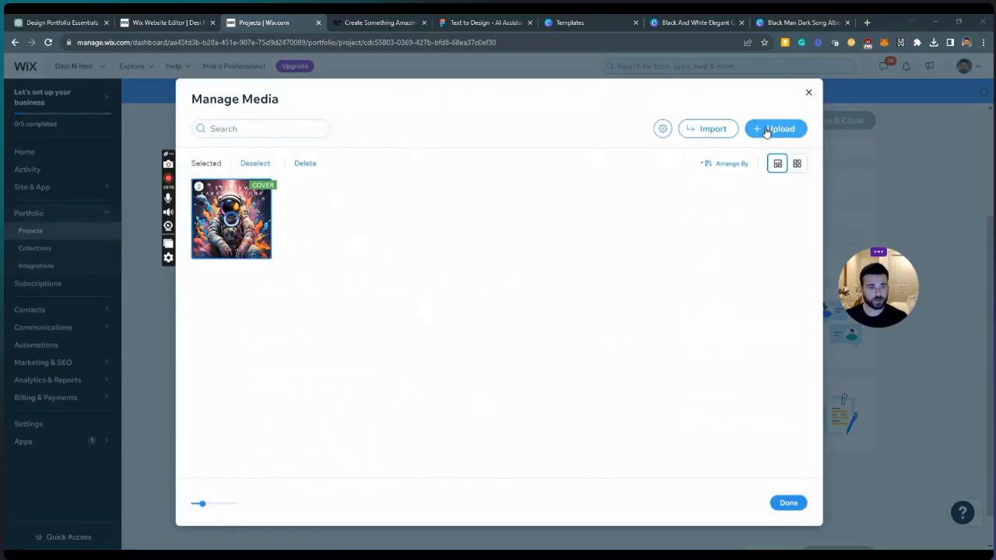
{"action": "left_click", "coordinate": [183, 103]}
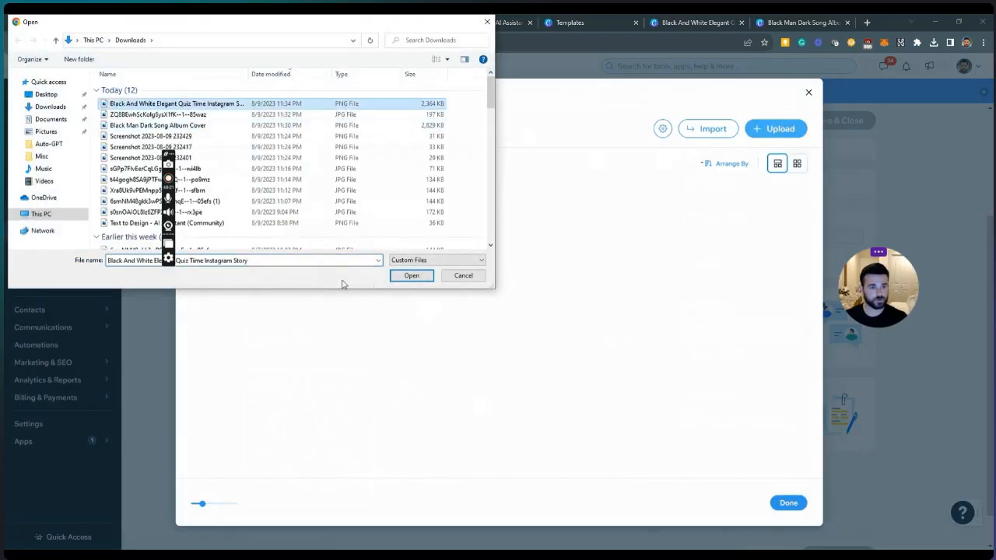
{"action": "left_click", "coordinate": [409, 280]}
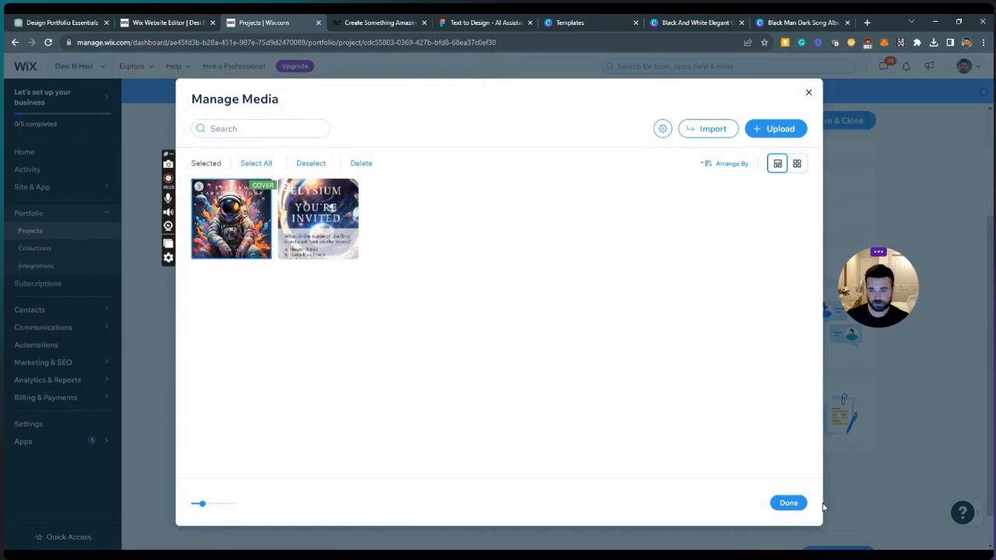
{"action": "left_click", "coordinate": [789, 503]}
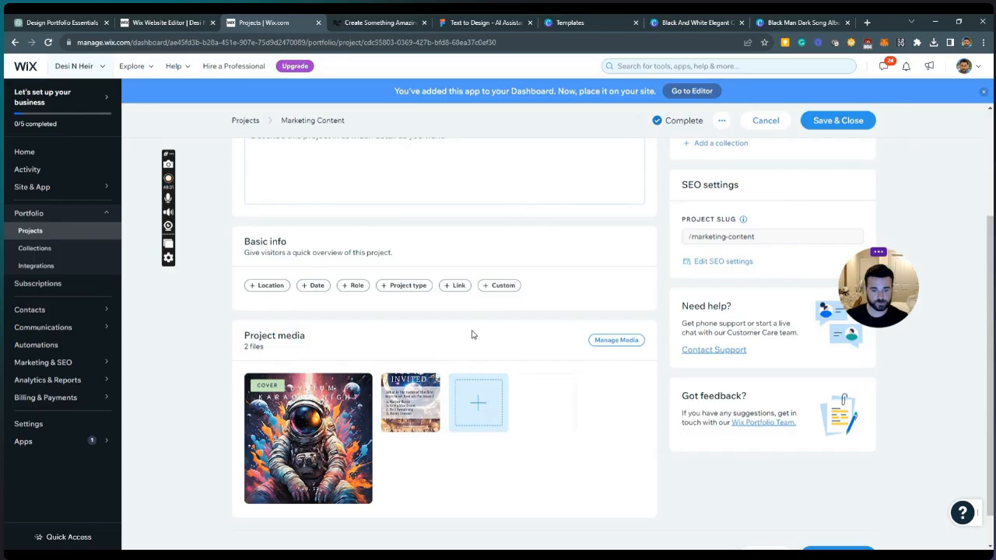
{"action": "left_click", "coordinate": [851, 129]}
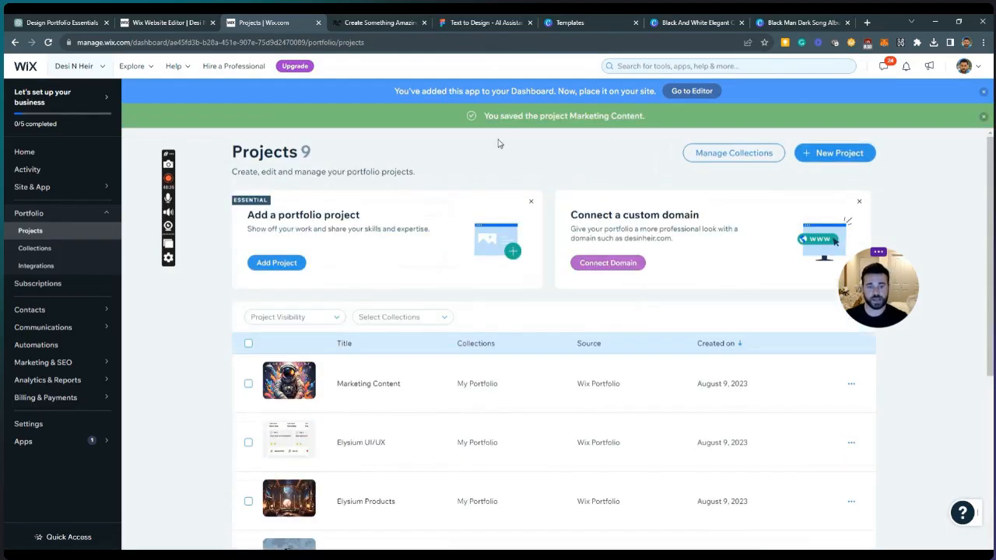
Return to NightCafe and examine the generated space-themed nightclub poster from its title lettering down to its lower edge
{"action": "left_click", "coordinate": [380, 22]}
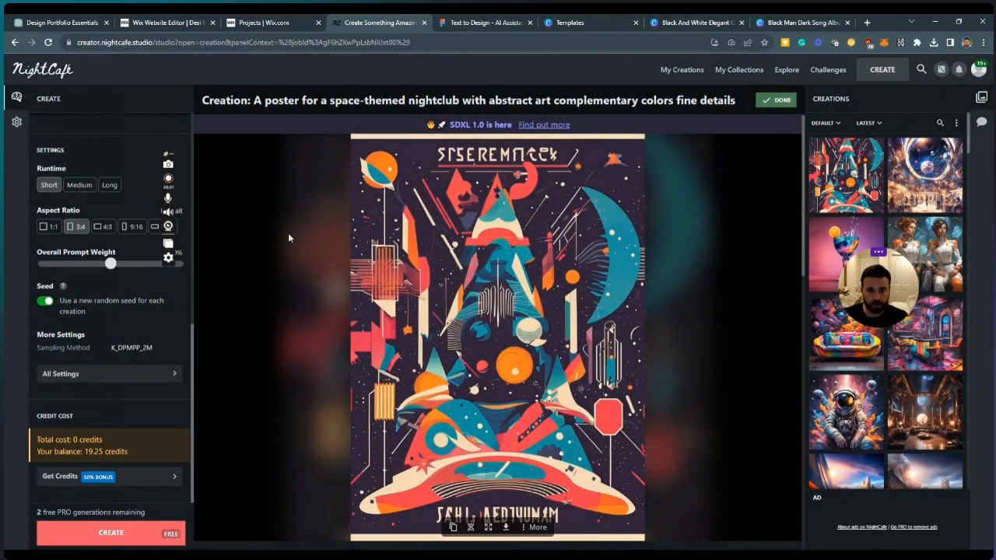
{"action": "scroll", "coordinate": [288, 232], "scroll_direction": "down", "scroll_amount": 1}
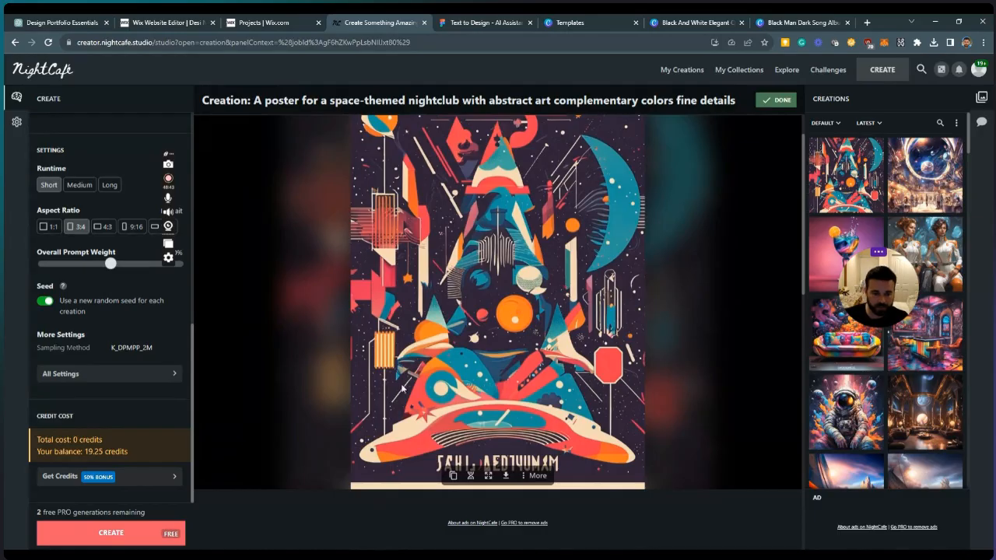
{"action": "scroll", "coordinate": [403, 390], "scroll_direction": "up", "scroll_amount": 1}
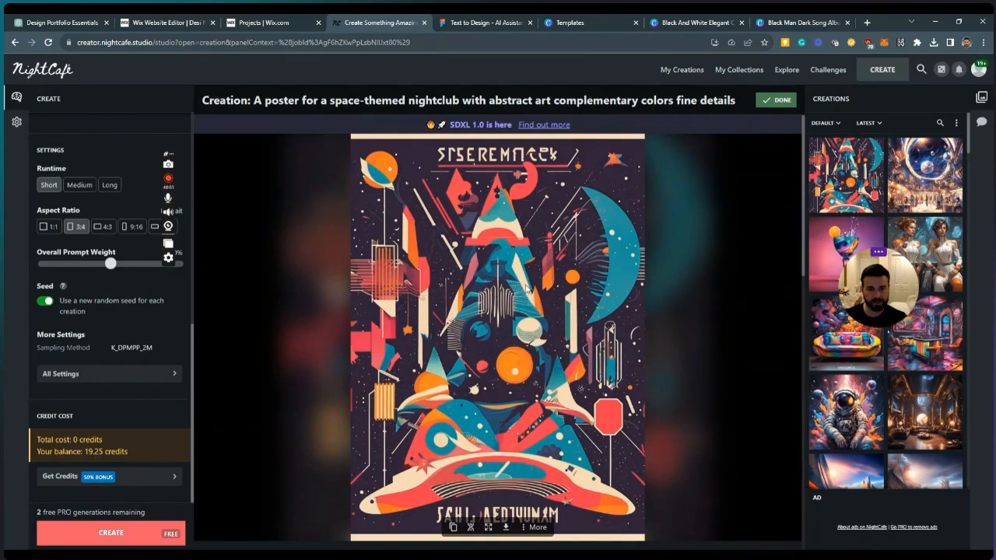
{"action": "scroll", "coordinate": [604, 370], "scroll_direction": "down", "scroll_amount": 2}
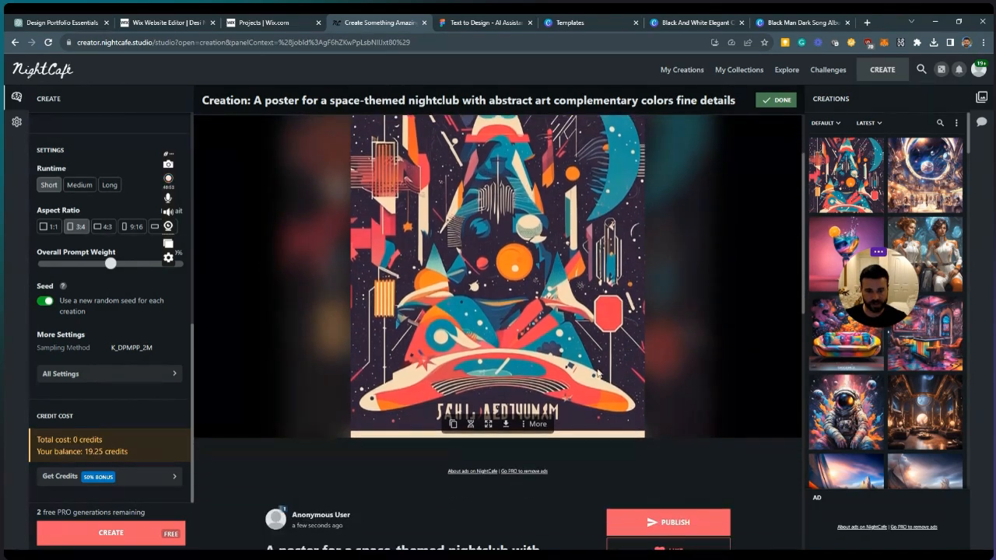
{"action": "scroll", "coordinate": [471, 328], "scroll_direction": "up", "scroll_amount": 2}
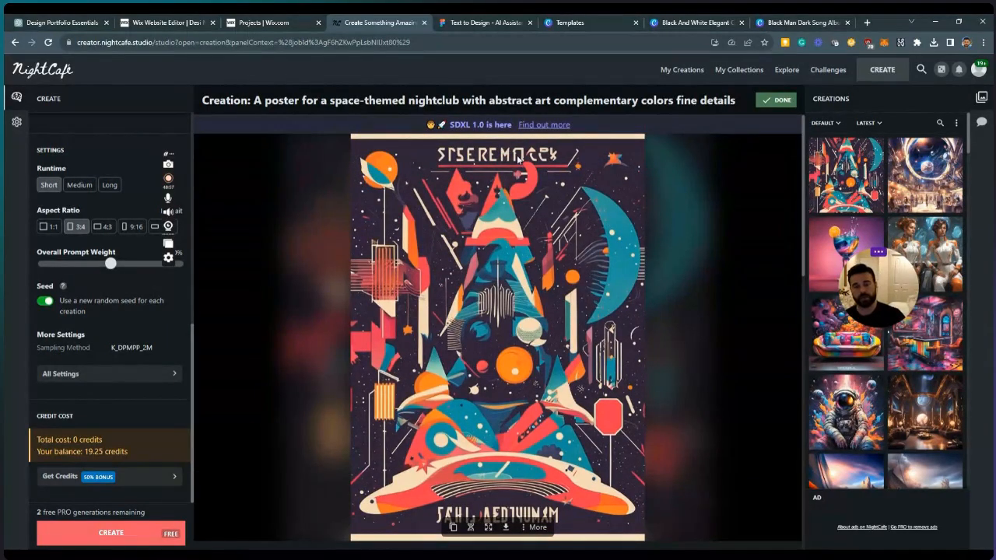
Download the generated space-themed poster image, then switch to Canva's templates page and close the open template preview
{"action": "left_click", "coordinate": [506, 527]}
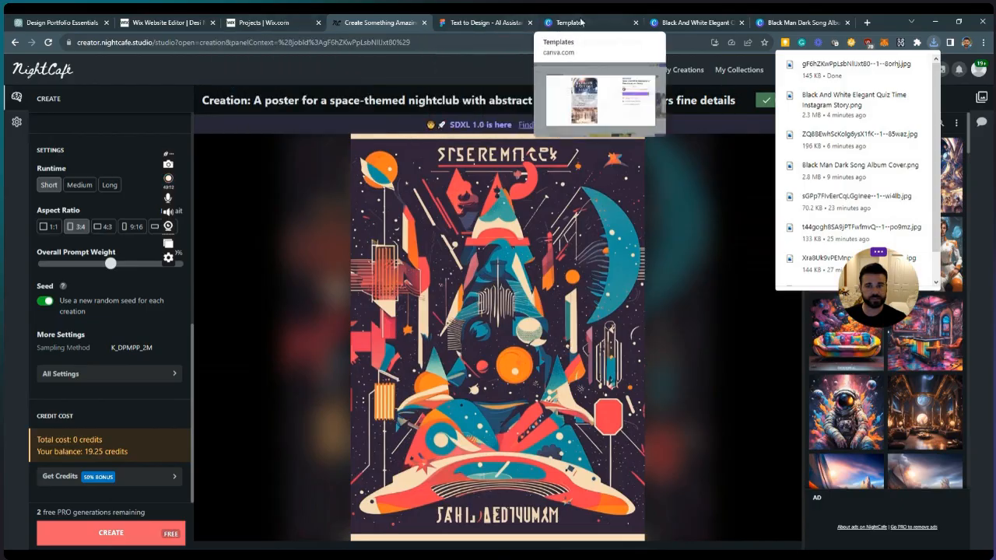
{"action": "left_click", "coordinate": [685, 23]}
{"action": "left_click", "coordinate": [622, 19]}
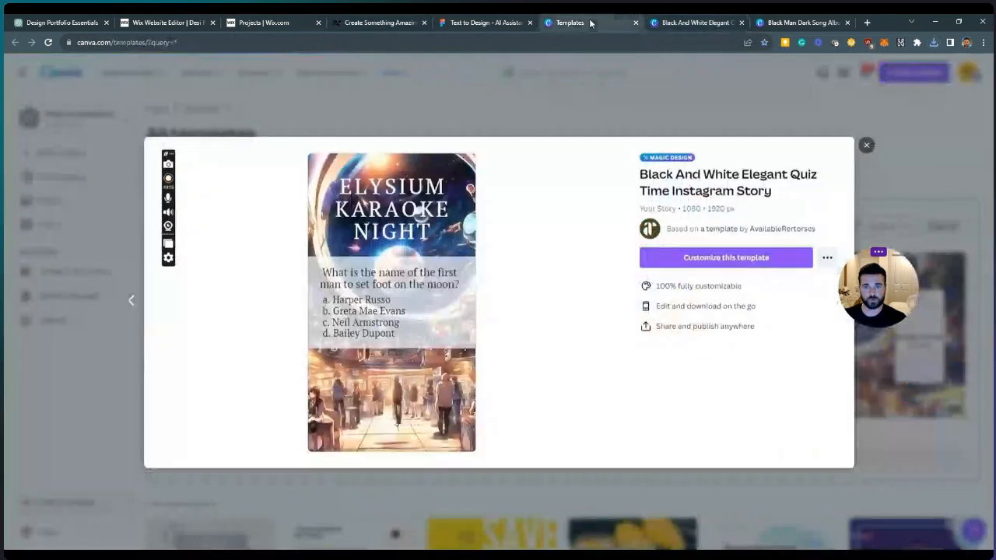
{"action": "left_click", "coordinate": [866, 146]}
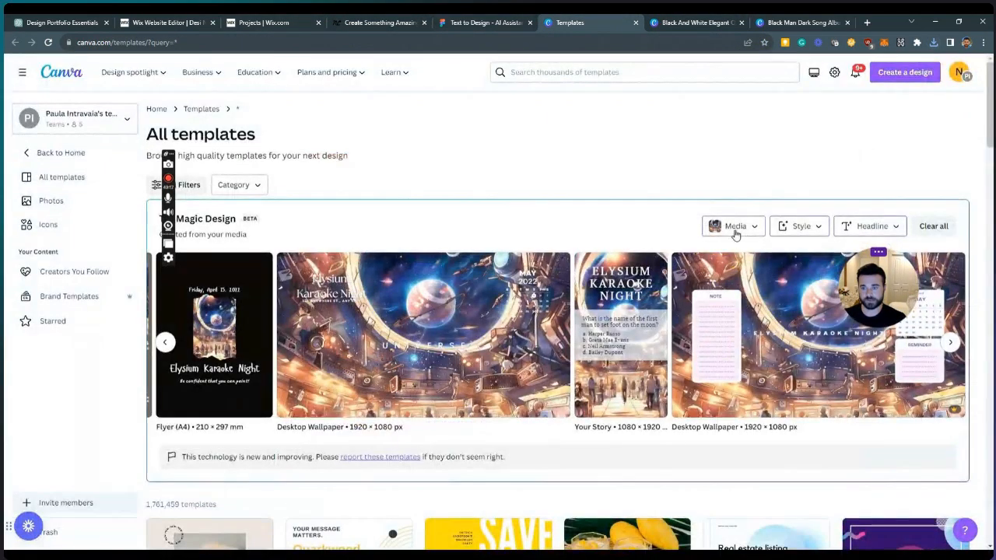
Replace the Magic Design media with the newly downloaded poster JPG from the Downloads folder
{"action": "left_click", "coordinate": [740, 228]}
{"action": "left_click", "coordinate": [616, 294]}
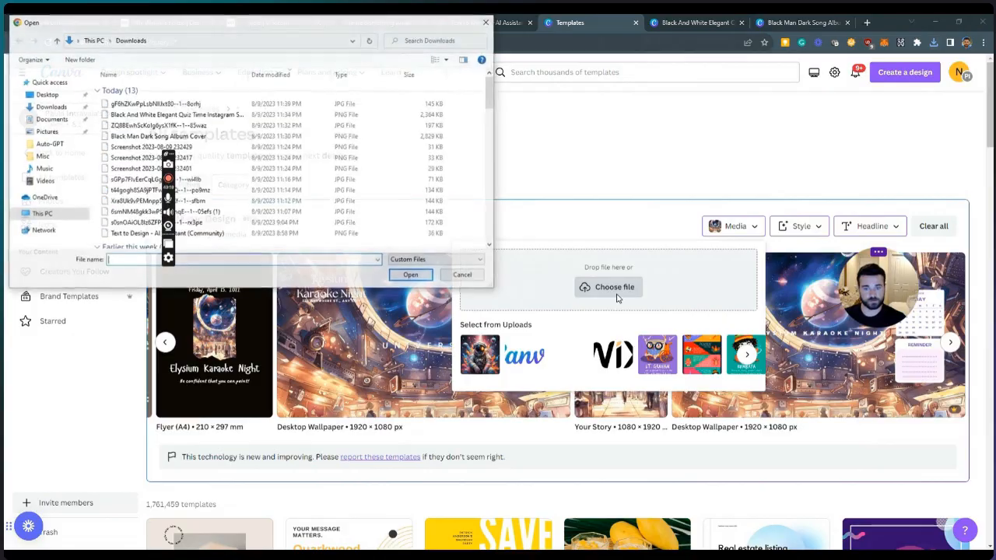
{"action": "left_click", "coordinate": [219, 104]}
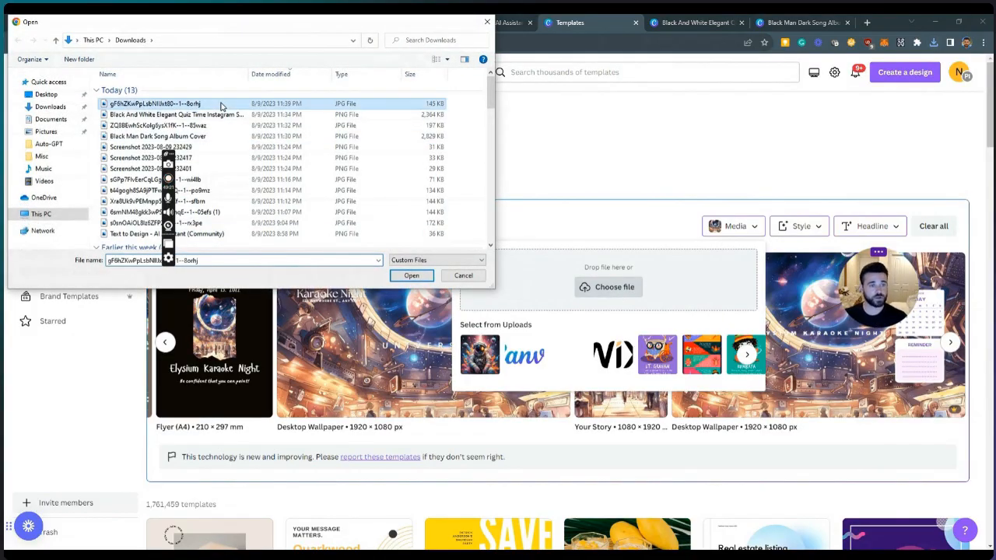
{"action": "left_click", "coordinate": [412, 275]}
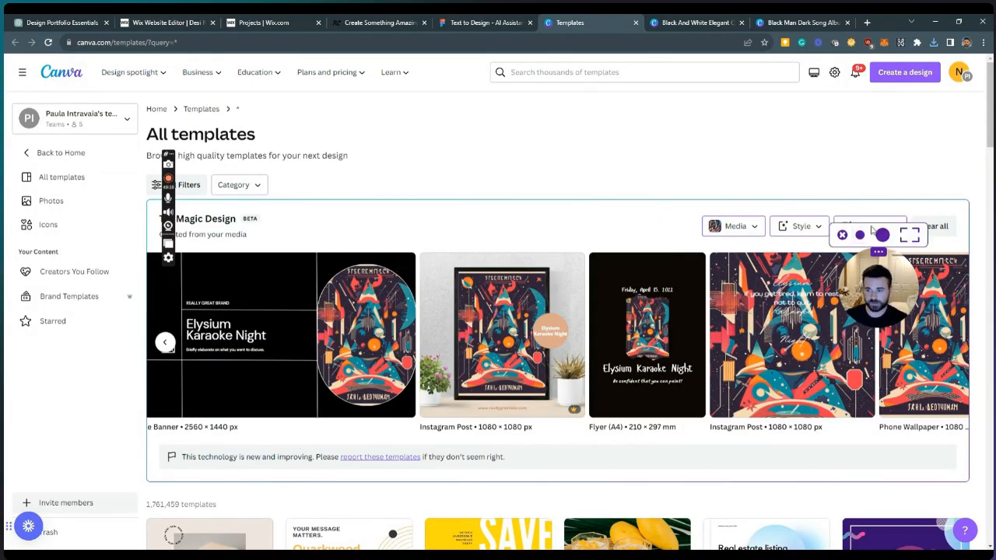
Shorten the Magic Design headline to "Elysium" and apply it to the results
{"action": "left_click", "coordinate": [892, 227]}
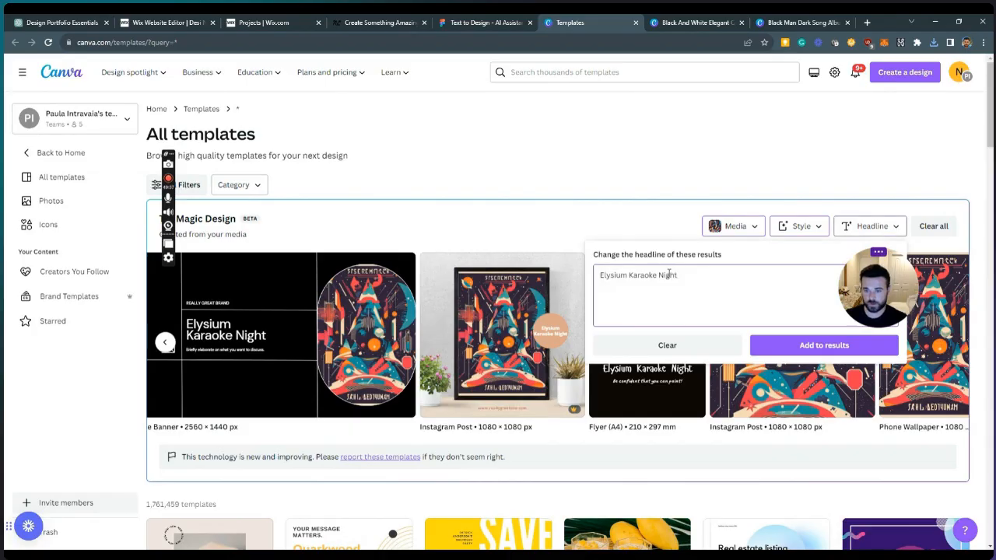
{"action": "left_click_drag", "start_coordinate": [685, 279], "coordinate": [634, 284]}
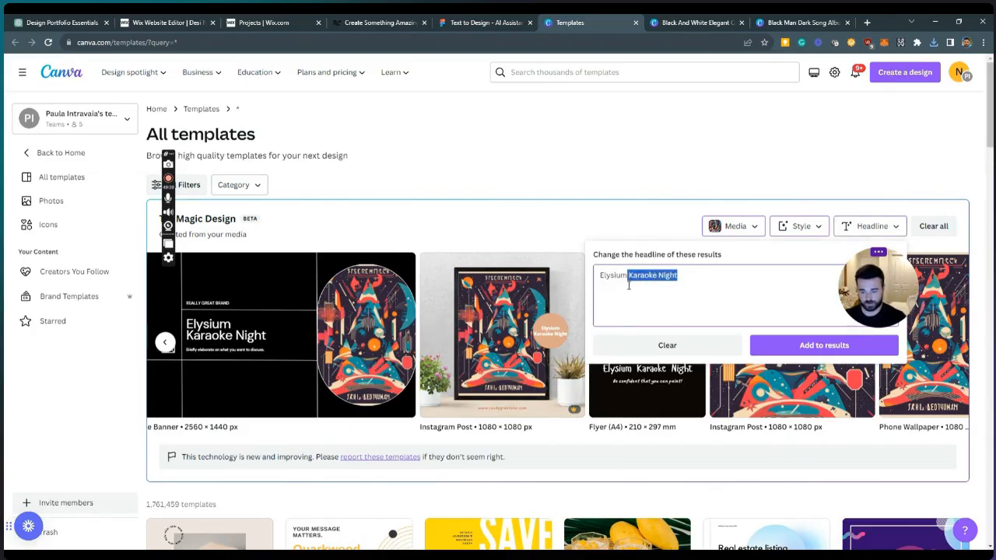
{"action": "key", "text": "BackSpace"}
{"action": "left_click", "coordinate": [819, 355]}
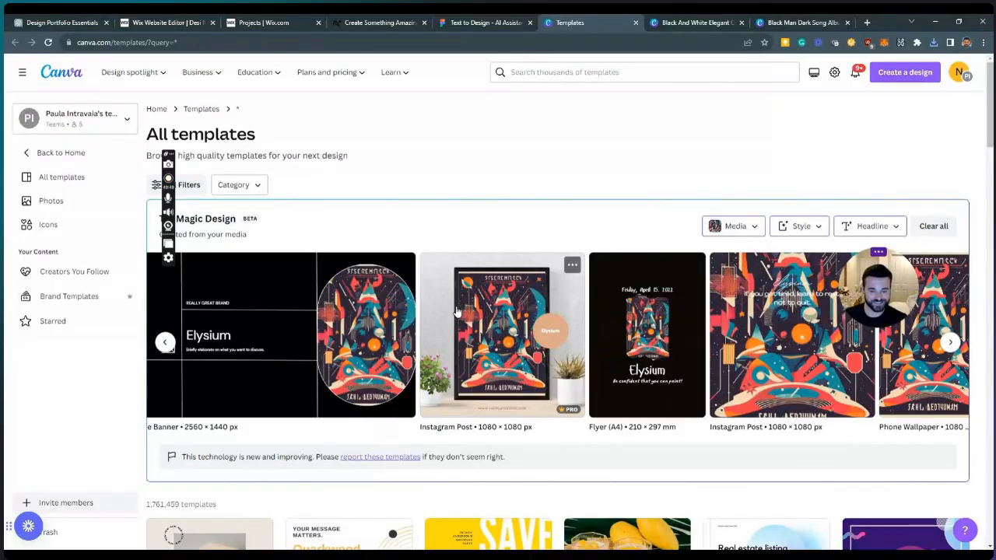
Browse the Elysium designs, then clear the Modern style and regenerate the results without a style
{"action": "left_click", "coordinate": [950, 347]}
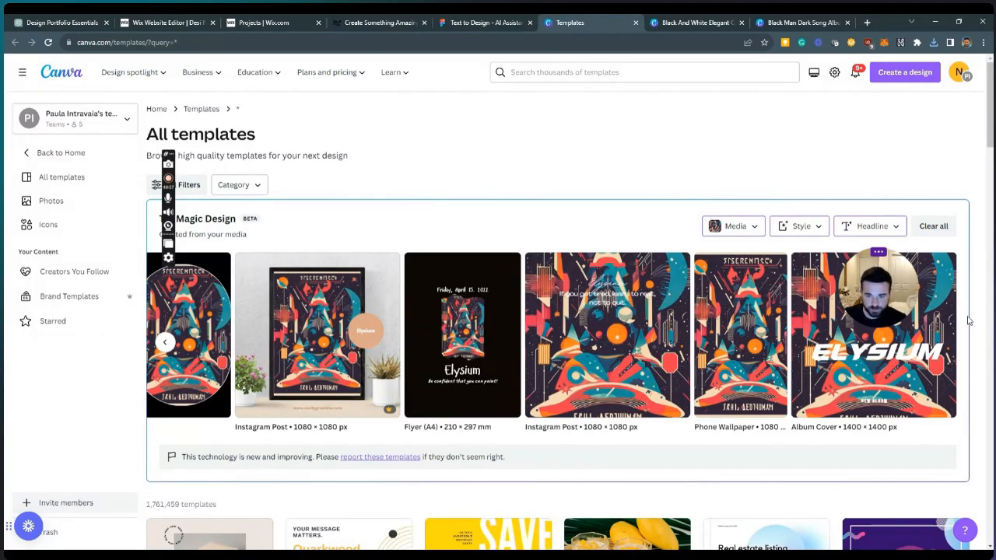
{"action": "left_click", "coordinate": [167, 343]}
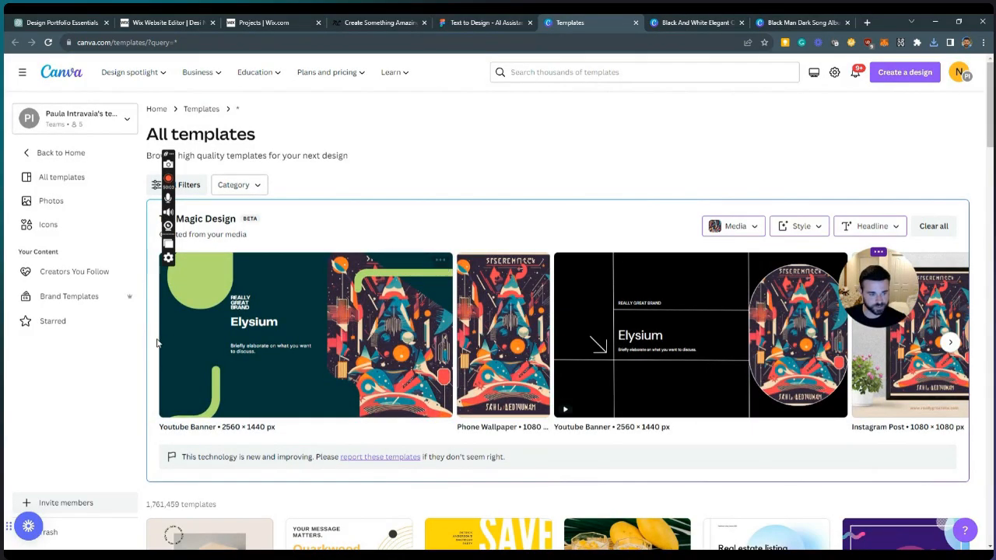
{"action": "left_click", "coordinate": [803, 227]}
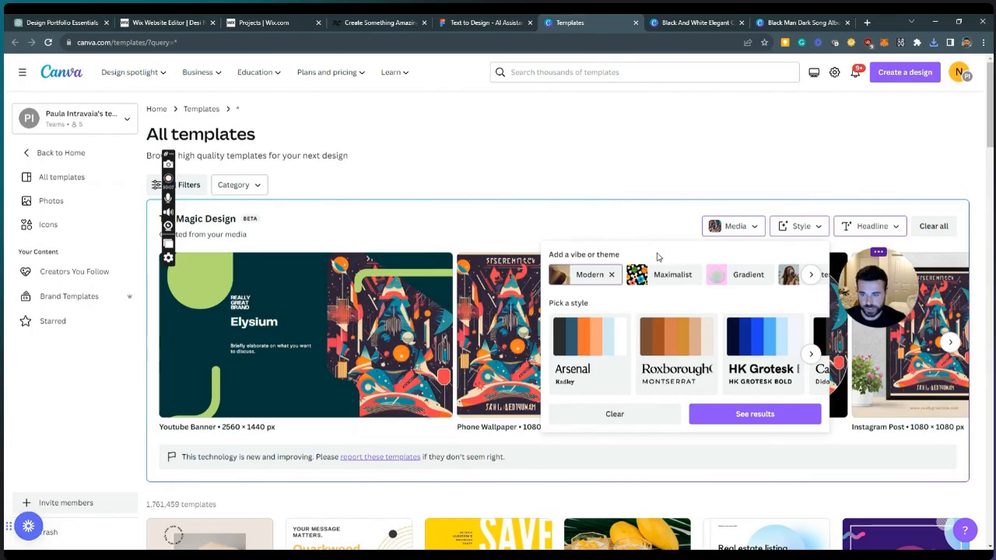
{"action": "left_click", "coordinate": [649, 413]}
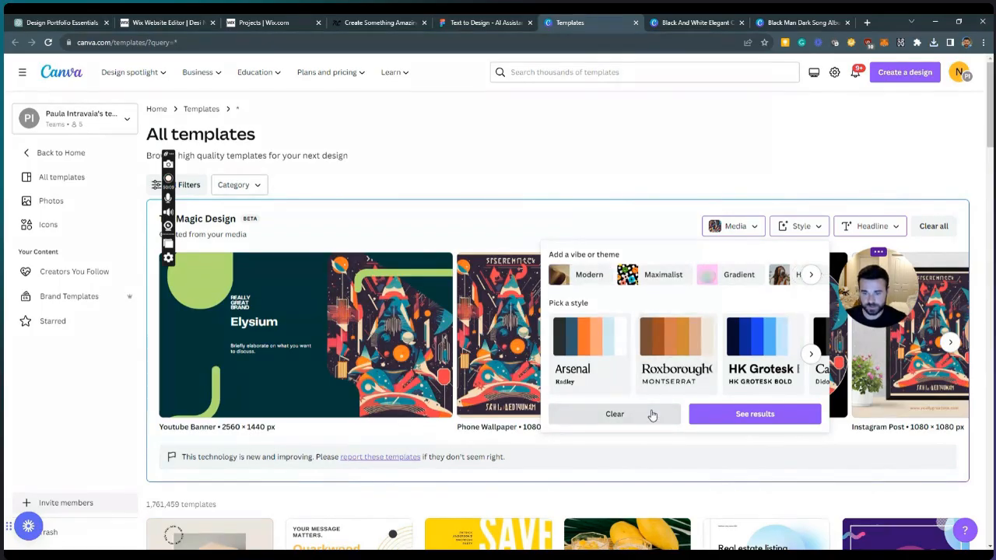
{"action": "left_click", "coordinate": [731, 417]}
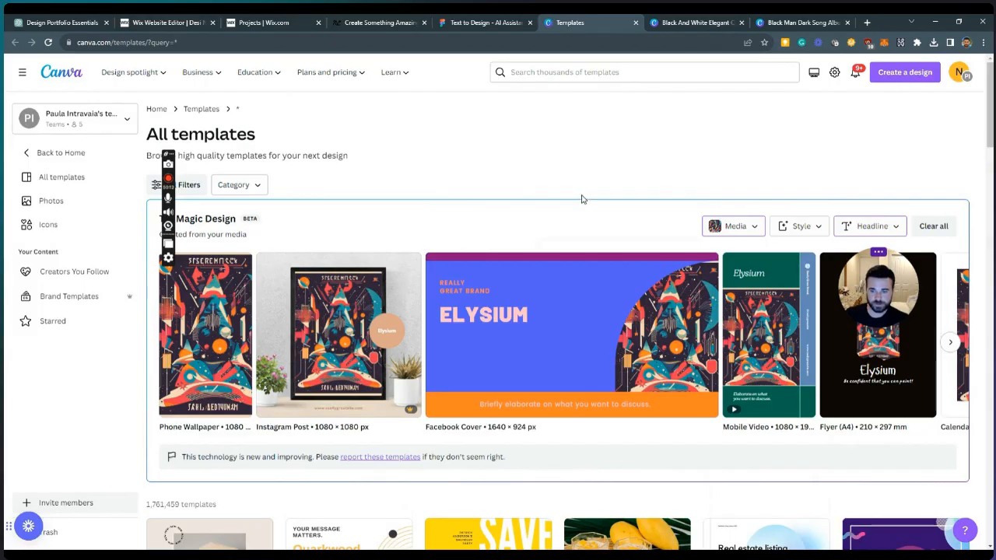
Browse the new results and open the "Peach & Grey Simple Printable Wall Art Instagram Post" template for customizing
{"action": "left_click", "coordinate": [950, 341]}
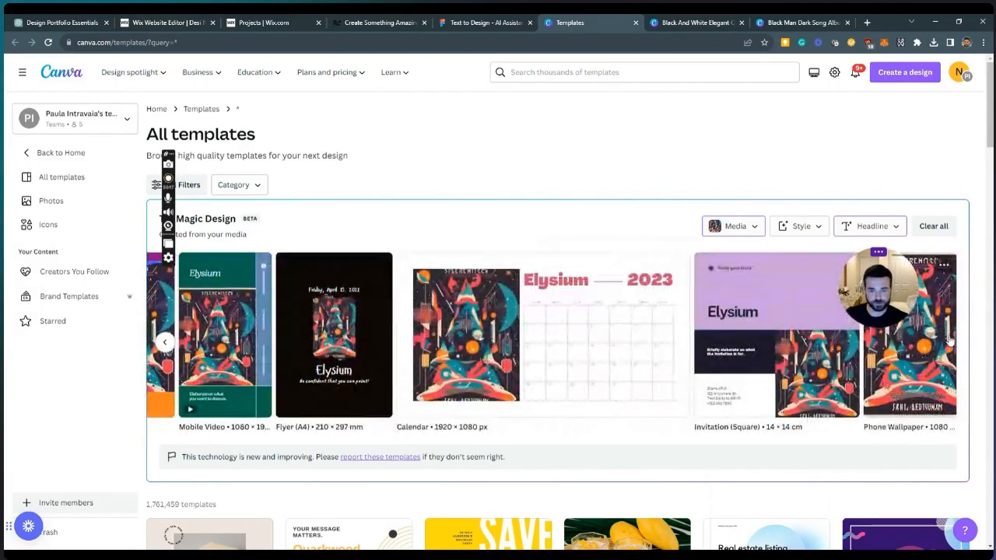
{"action": "left_click", "coordinate": [948, 336]}
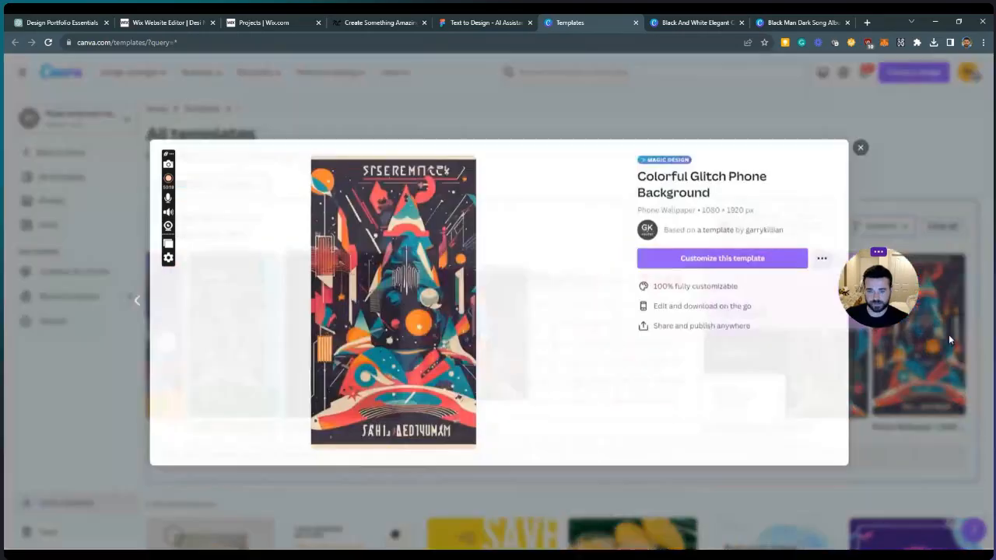
{"action": "left_click", "coordinate": [868, 146]}
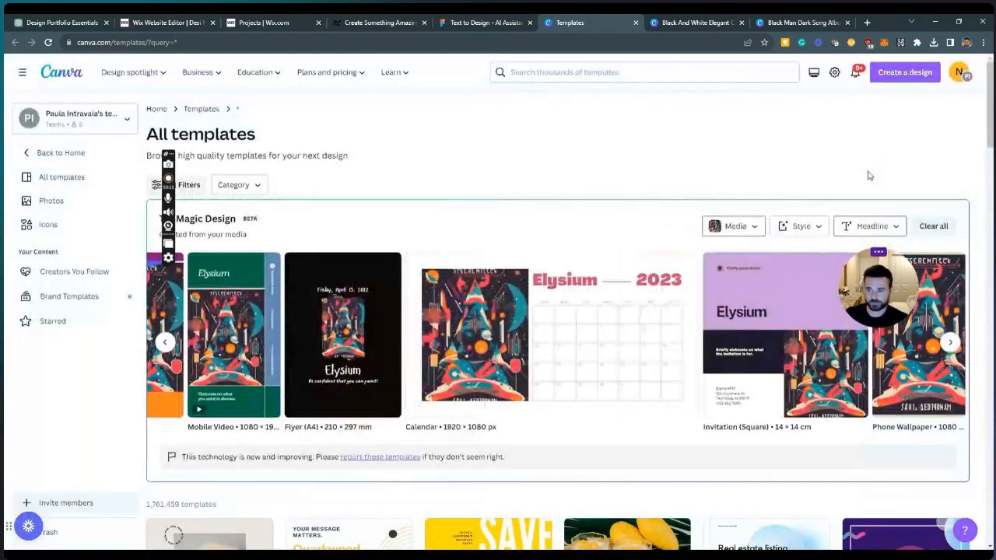
{"action": "left_click", "coordinate": [950, 349]}
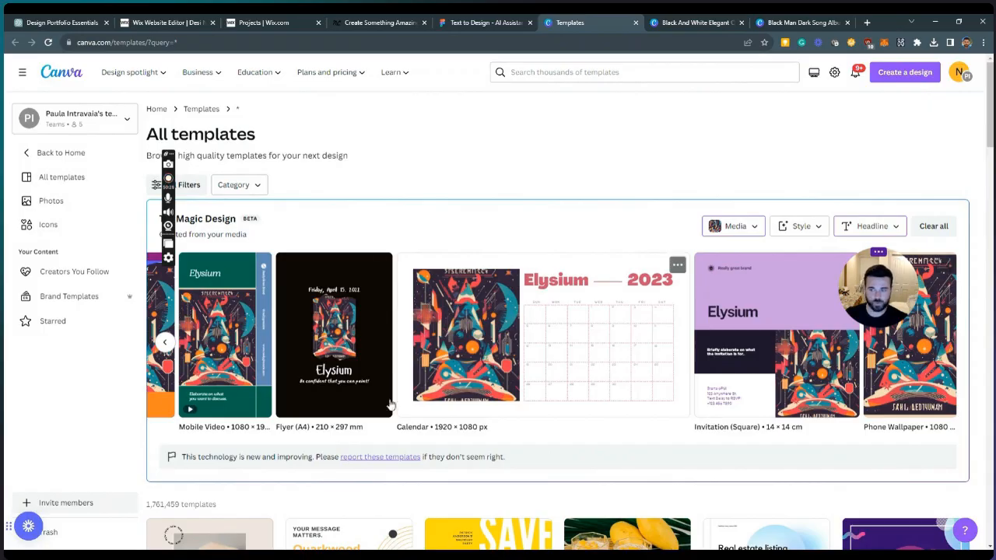
{"action": "left_click", "coordinate": [165, 342]}
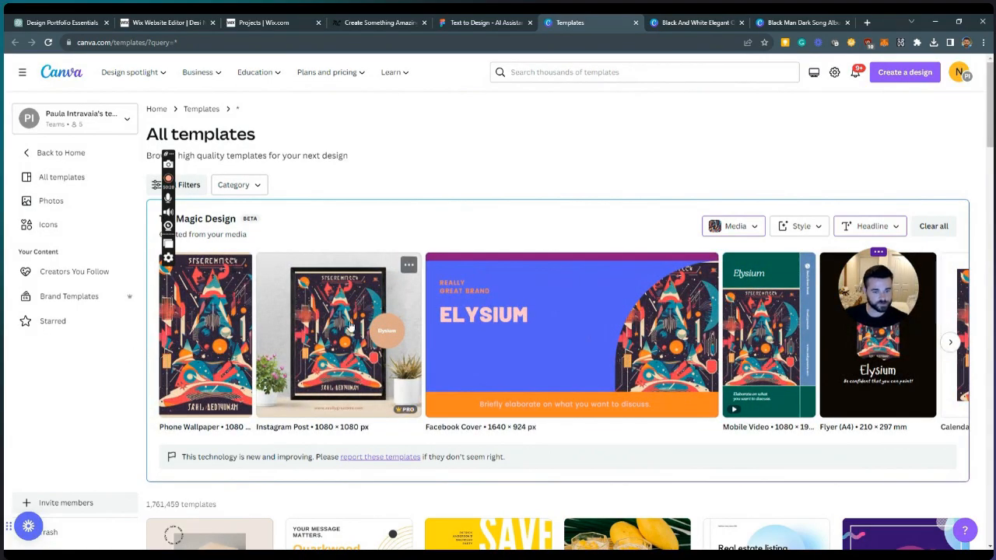
{"action": "left_click", "coordinate": [349, 328]}
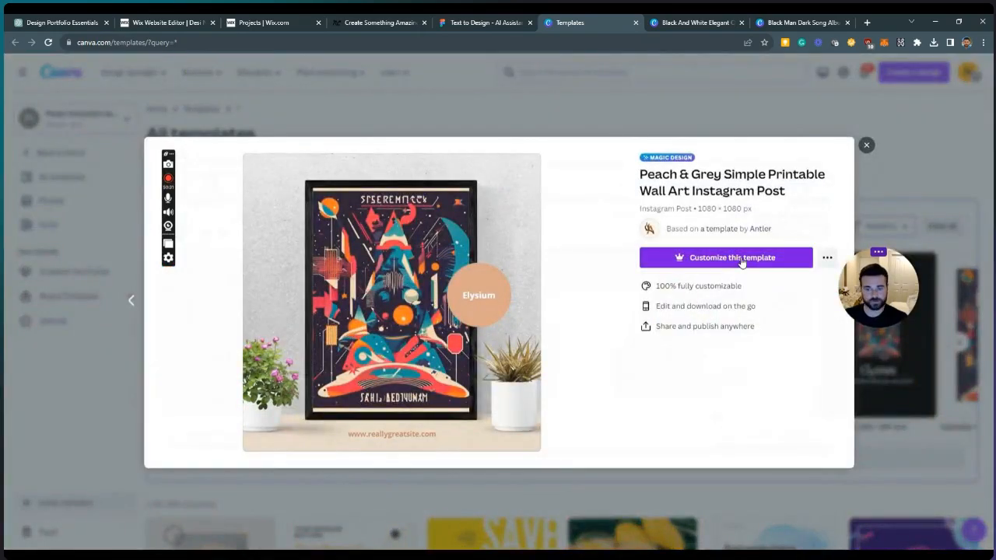
{"action": "left_click", "coordinate": [723, 257]}
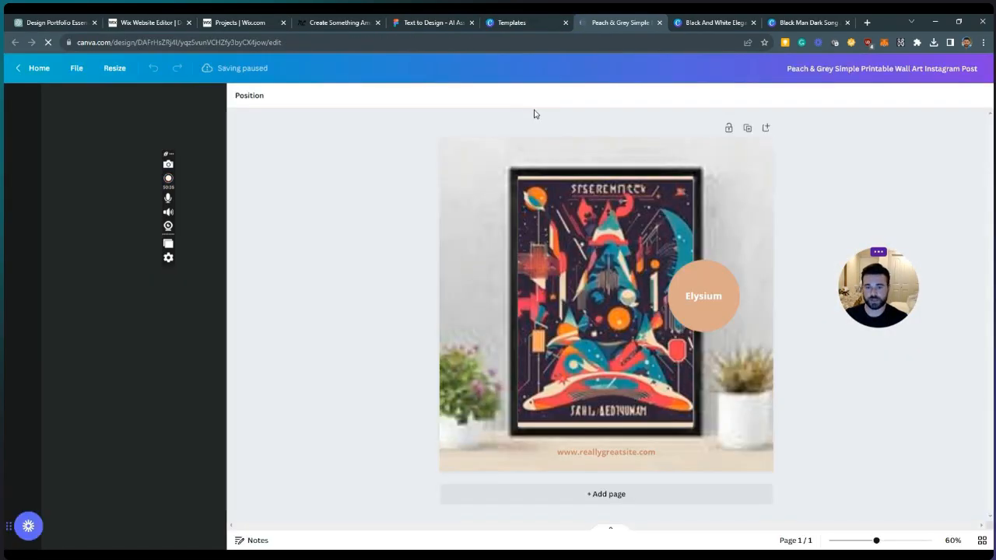
Delete the peach circle and move the "Elysium" text onto the title lettering at the top of the framed poster
{"action": "left_click", "coordinate": [726, 305]}
{"action": "key", "text": "Delete"}
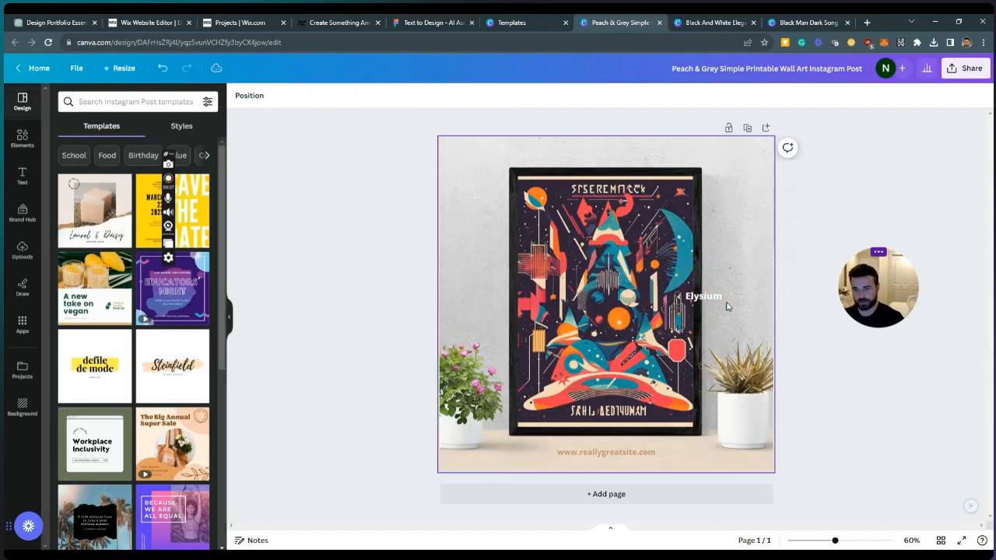
{"action": "left_click", "coordinate": [710, 294]}
{"action": "left_click_drag", "start_coordinate": [719, 301], "coordinate": [622, 193]}
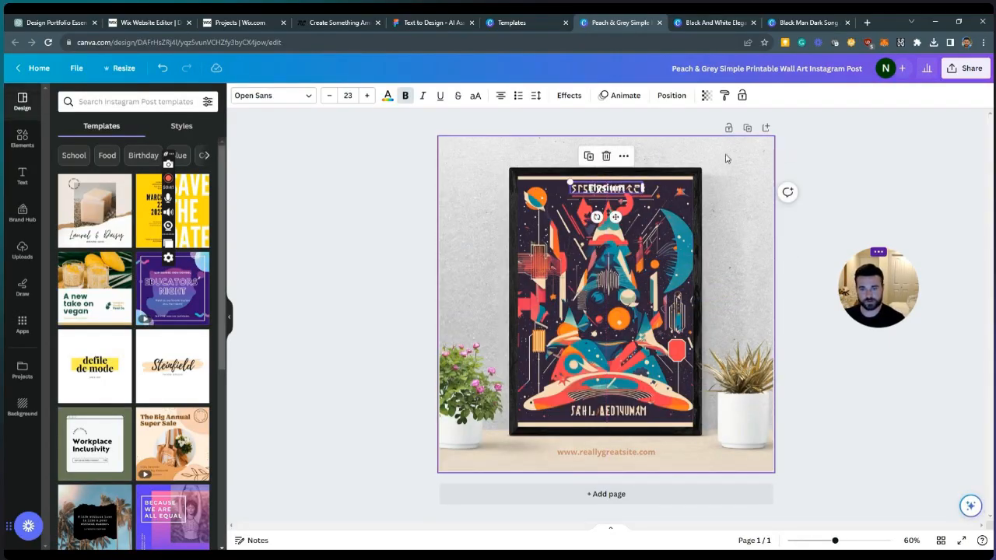
{"action": "left_click", "coordinate": [818, 141]}
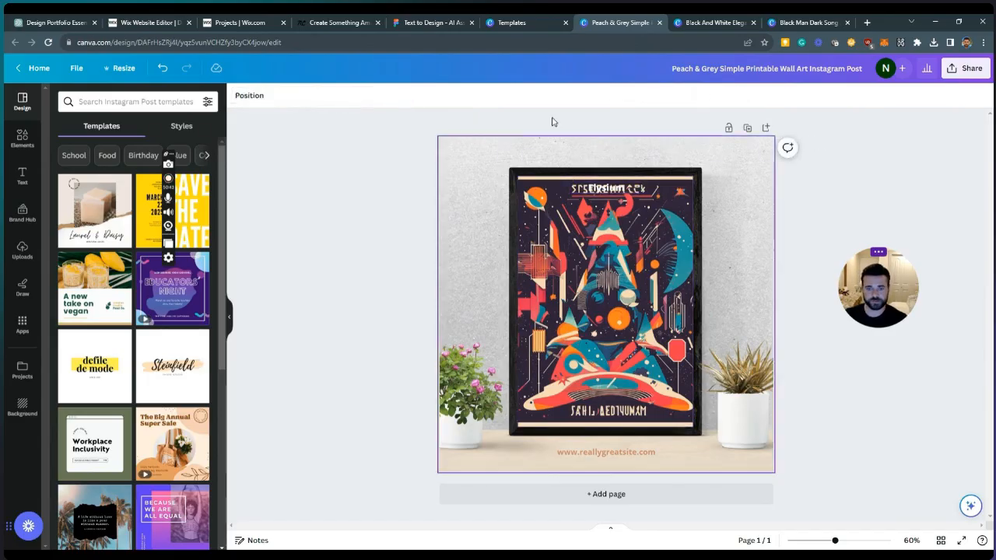
Download the framed poster design as a PNG
{"action": "left_click", "coordinate": [965, 68]}
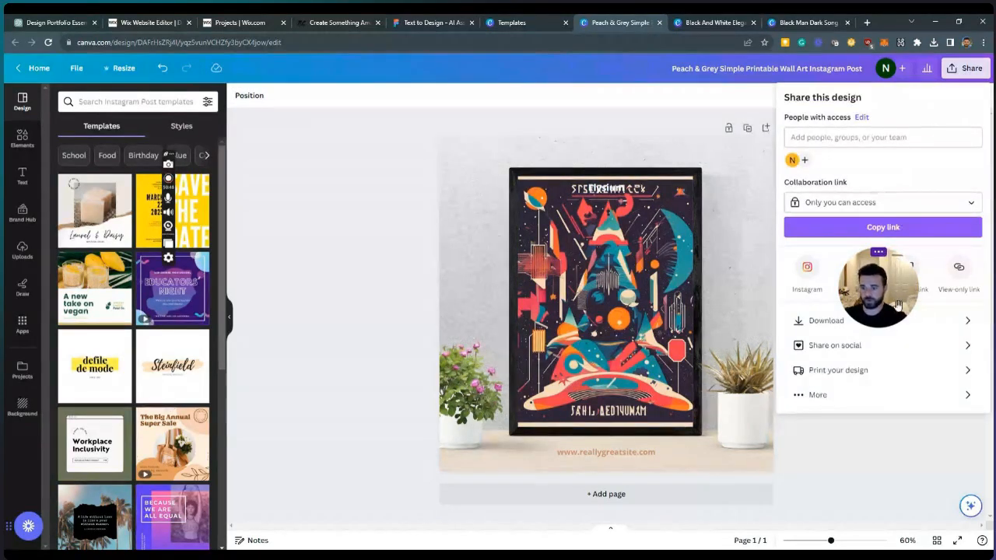
{"action": "left_click", "coordinate": [963, 319]}
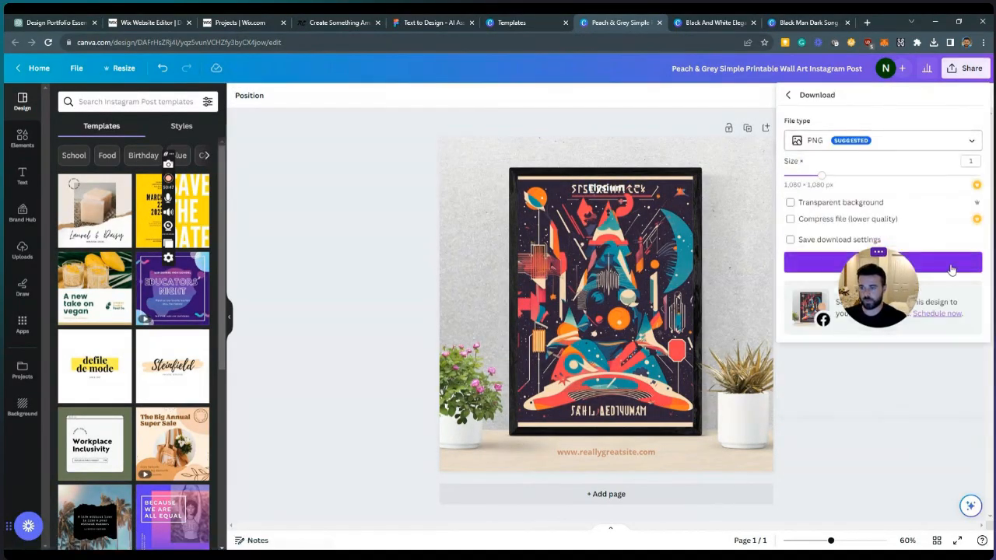
{"action": "left_click", "coordinate": [951, 264]}
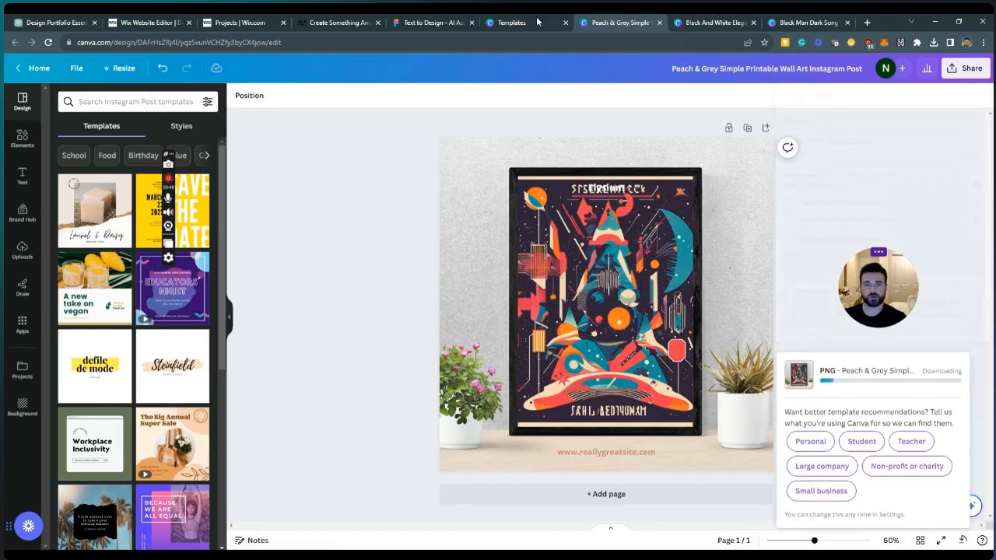
Switch to the Wix Projects dashboard, open the Marketing Content project and start adding a file to its project media
{"action": "left_click", "coordinate": [218, 25]}
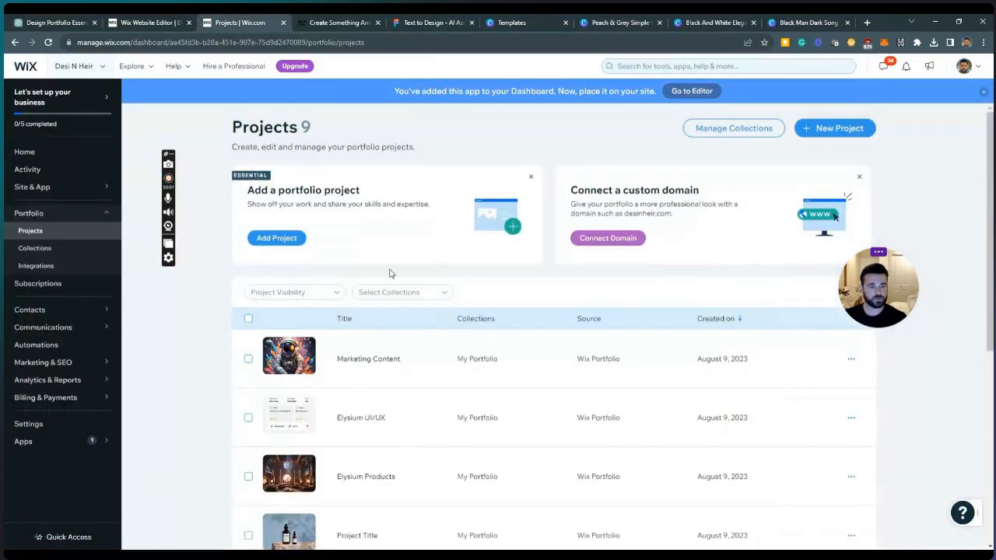
{"action": "left_click", "coordinate": [807, 361]}
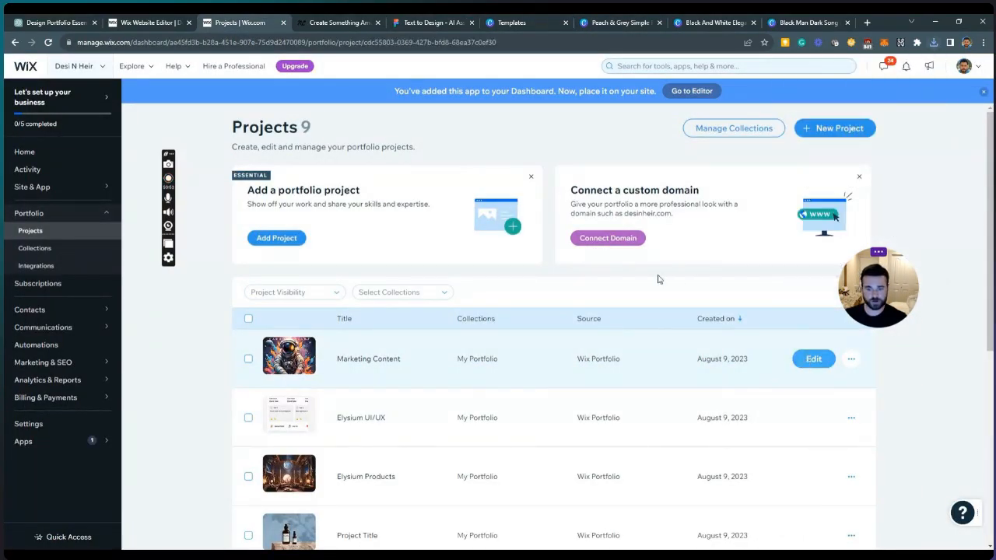
{"action": "scroll", "coordinate": [491, 366], "scroll_direction": "down", "scroll_amount": 3}
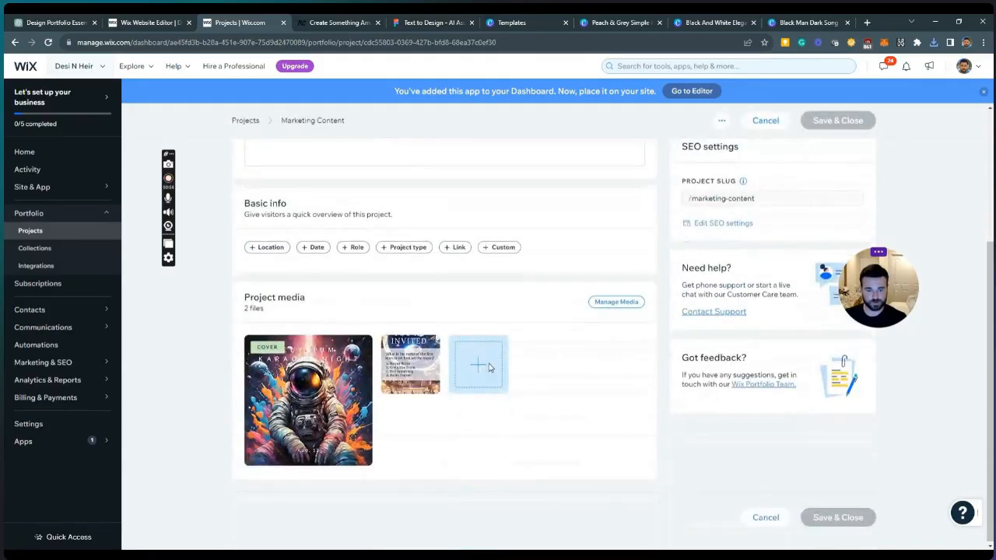
{"action": "left_click", "coordinate": [490, 368]}
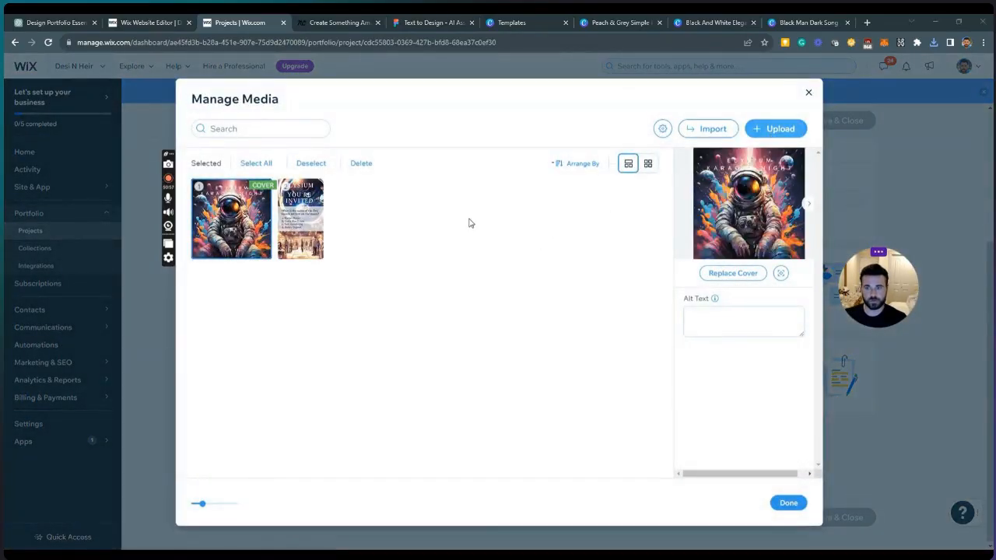
Upload the "Peach & Grey Simple Printable Wall Art Instagram Post" PNG to the project media, then save and close the project
{"action": "left_click", "coordinate": [230, 104]}
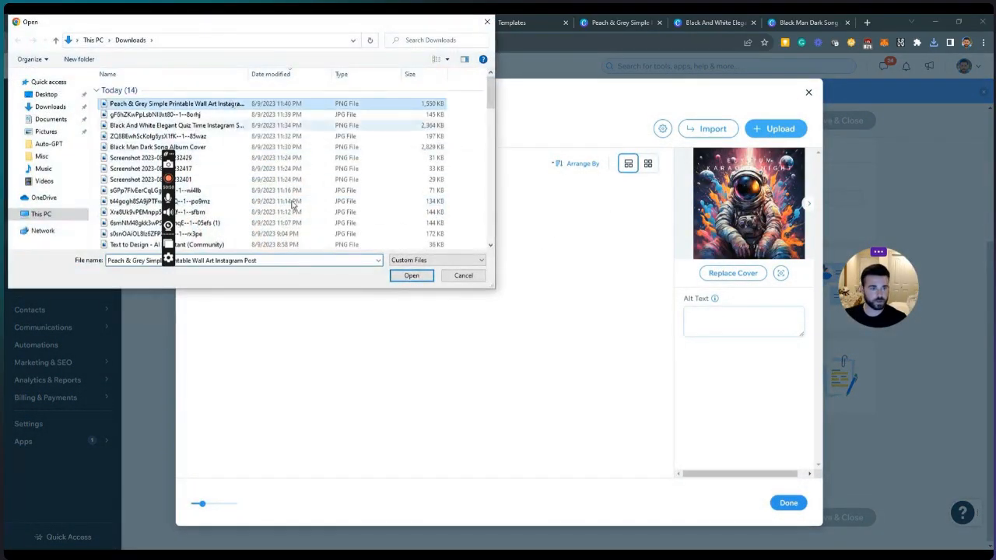
{"action": "left_click", "coordinate": [411, 275]}
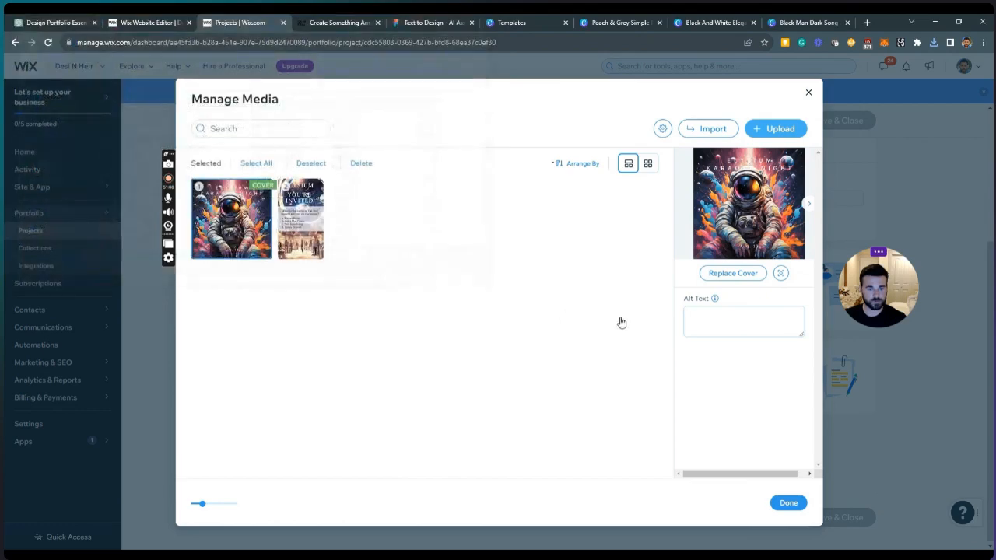
{"action": "left_click", "coordinate": [790, 502]}
{"action": "left_click", "coordinate": [835, 122]}
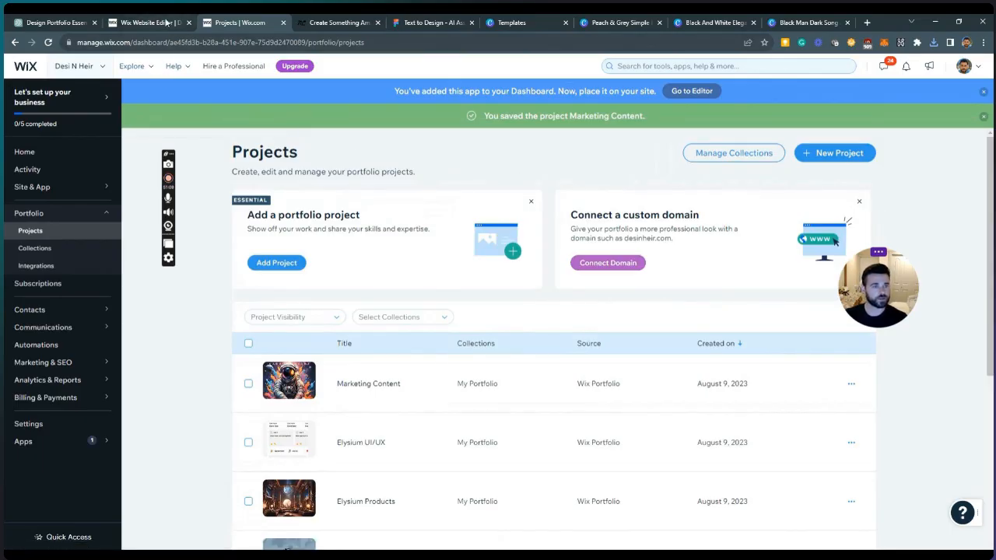
Switch to the Wix website editor, reload it and preview the site
{"action": "left_click", "coordinate": [166, 22]}
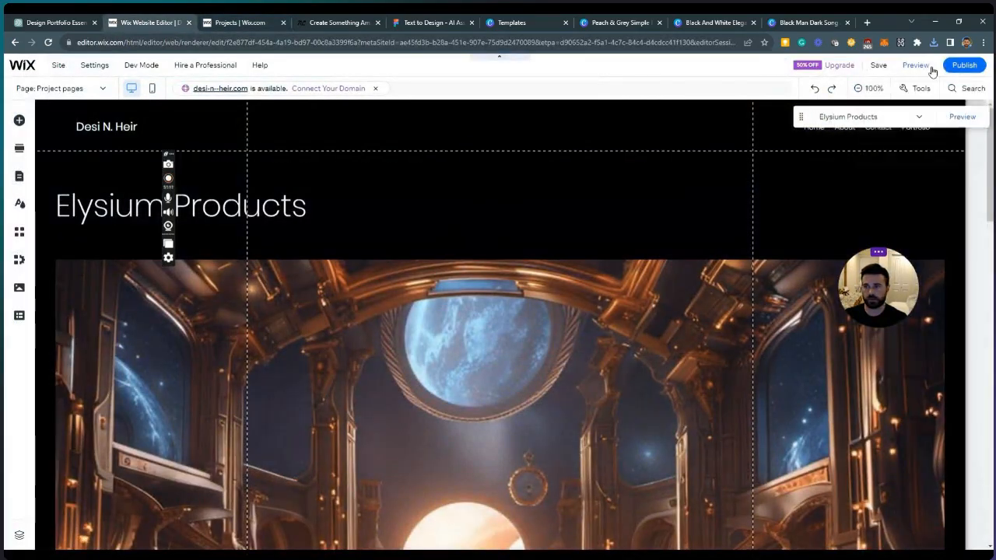
{"action": "left_click", "coordinate": [48, 42]}
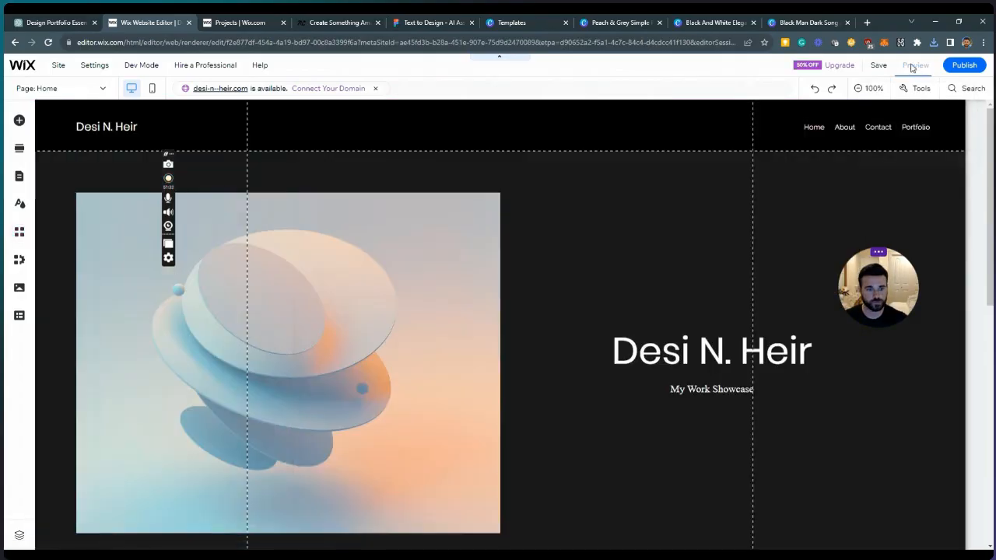
{"action": "left_click", "coordinate": [912, 66]}
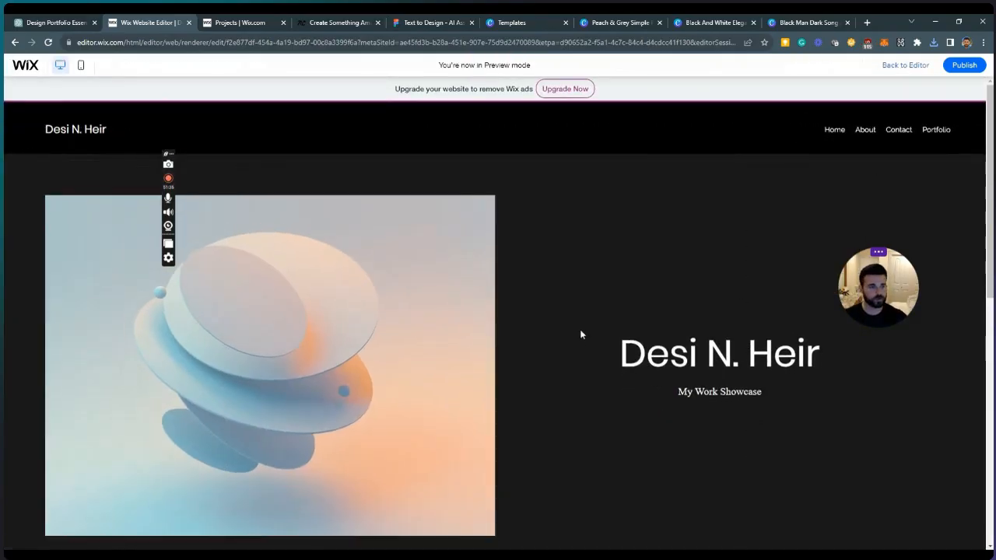
{"action": "left_click_drag", "start_coordinate": [166, 161], "coordinate": [29, 297]}
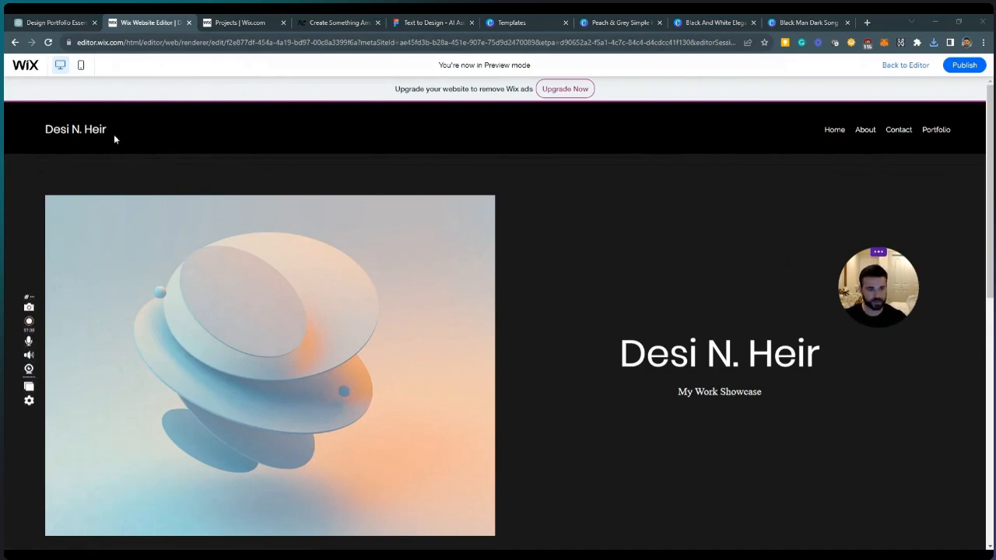
Examine the previewed home page from the hero section through the image gallery to the footer
{"action": "scroll", "coordinate": [536, 210], "scroll_direction": "down", "scroll_amount": 1}
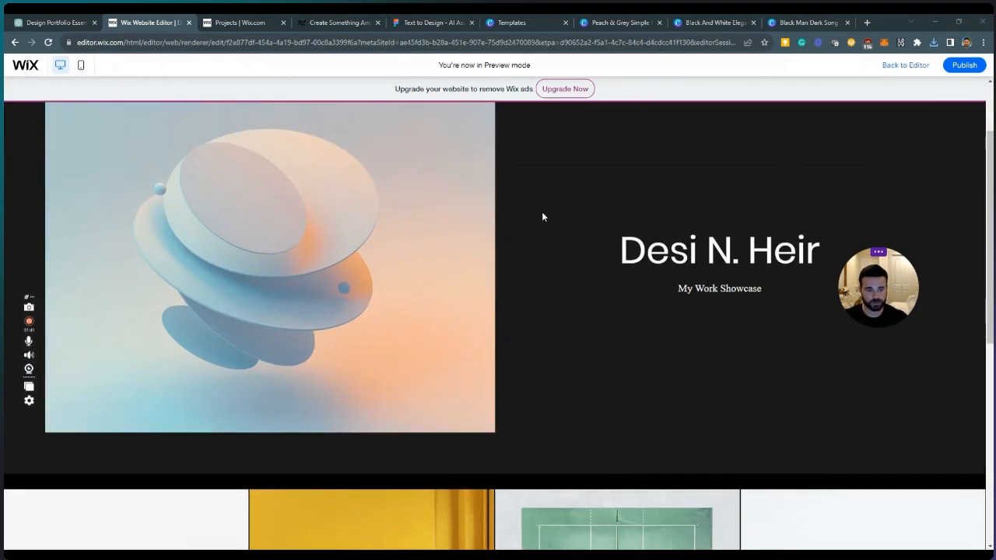
{"action": "scroll", "coordinate": [544, 217], "scroll_direction": "up", "scroll_amount": 2}
{"action": "scroll", "coordinate": [544, 217], "scroll_direction": "down", "scroll_amount": 2}
{"action": "scroll", "coordinate": [542, 217], "scroll_direction": "down", "scroll_amount": 3}
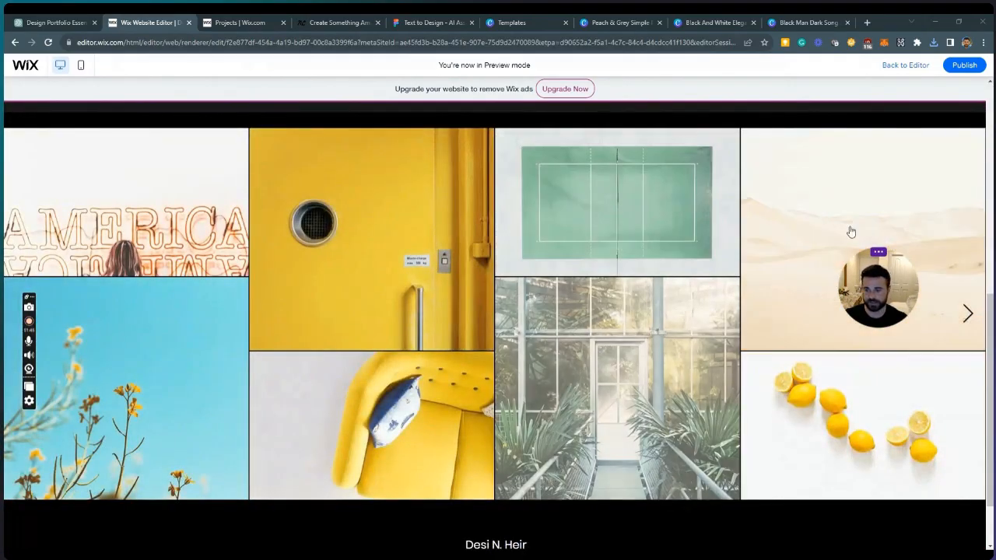
{"action": "scroll", "coordinate": [513, 331], "scroll_direction": "up", "scroll_amount": 1}
{"action": "scroll", "coordinate": [513, 330], "scroll_direction": "up", "scroll_amount": 2}
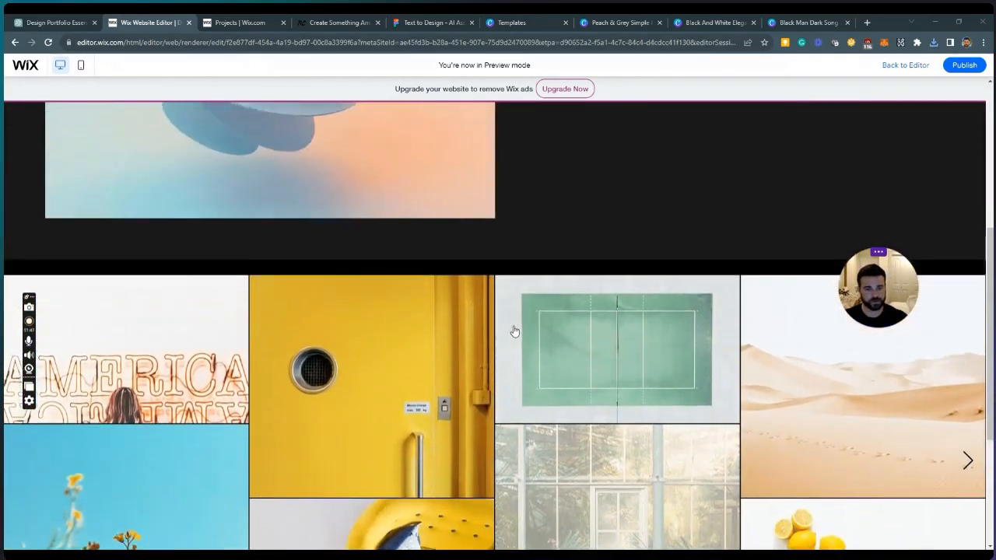
{"action": "scroll", "coordinate": [512, 329], "scroll_direction": "down", "scroll_amount": 3}
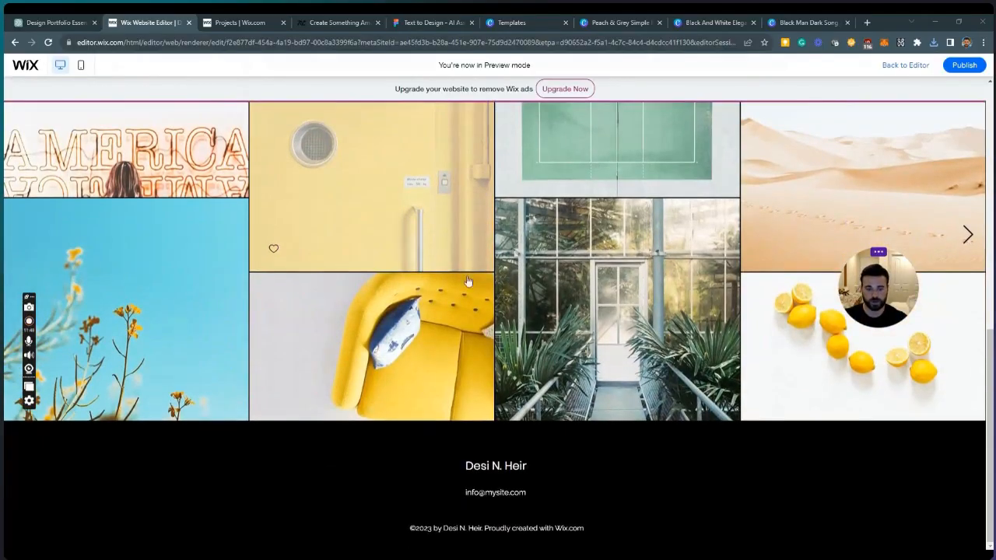
{"action": "scroll", "coordinate": [538, 343], "scroll_direction": "up", "scroll_amount": 8}
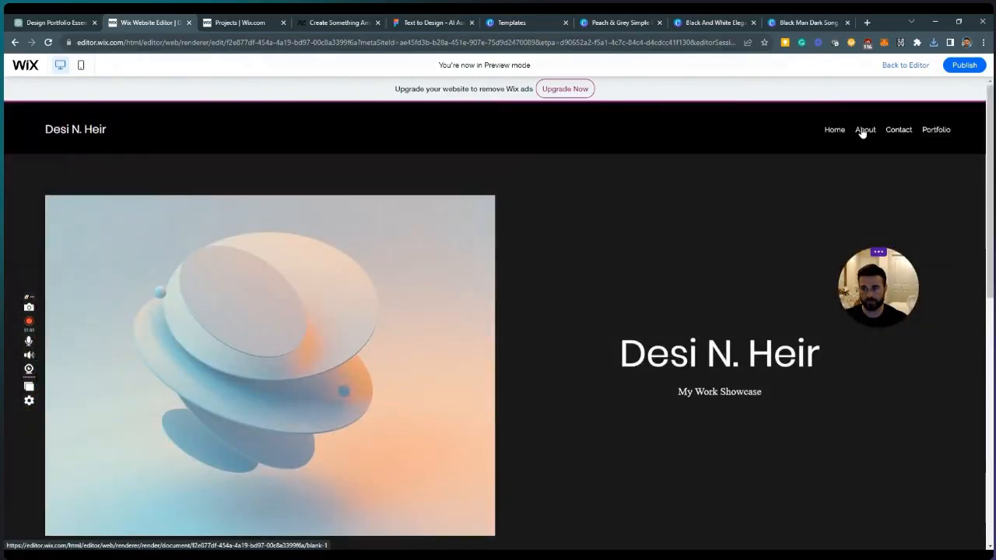
Visit the About, Contact and Portfolio pages of the previewed site and check their content
{"action": "left_click", "coordinate": [864, 130]}
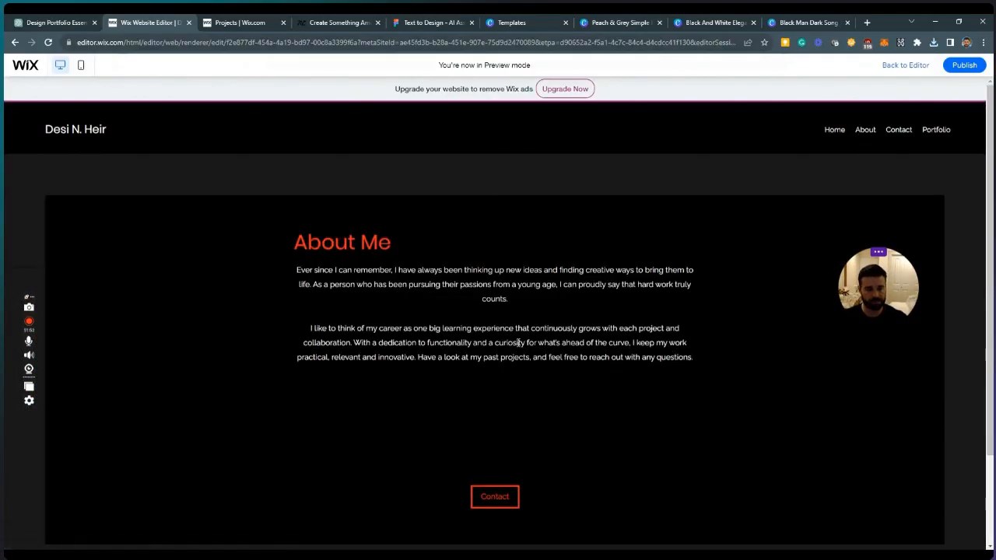
{"action": "left_click", "coordinate": [899, 132]}
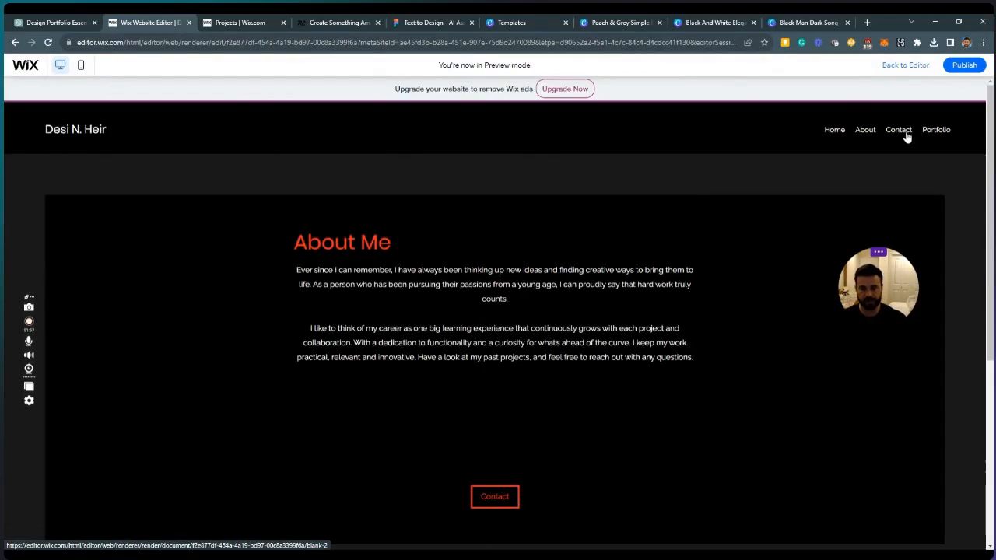
{"action": "scroll", "coordinate": [436, 319], "scroll_direction": "down", "scroll_amount": 5}
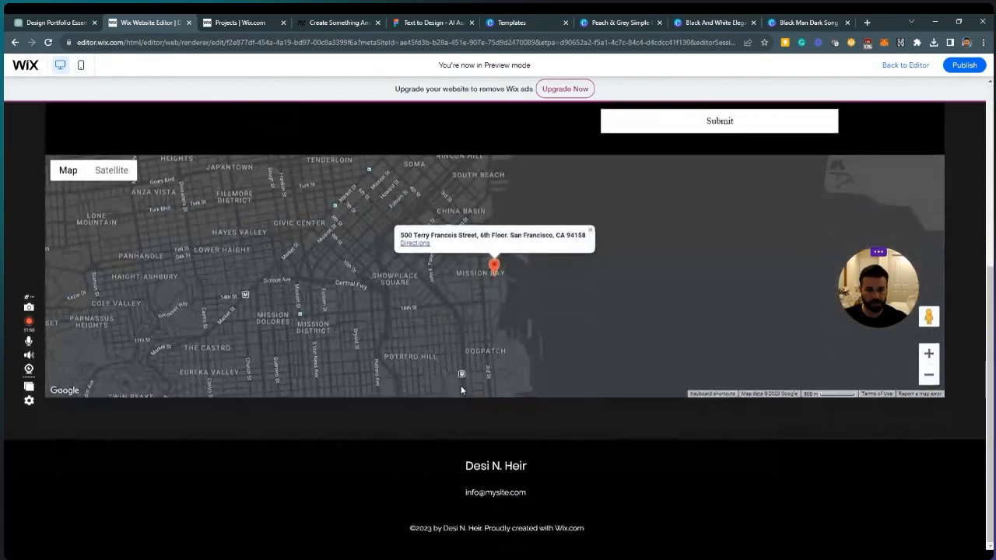
{"action": "scroll", "coordinate": [461, 385], "scroll_direction": "up", "scroll_amount": 5}
{"action": "left_click", "coordinate": [937, 130]}
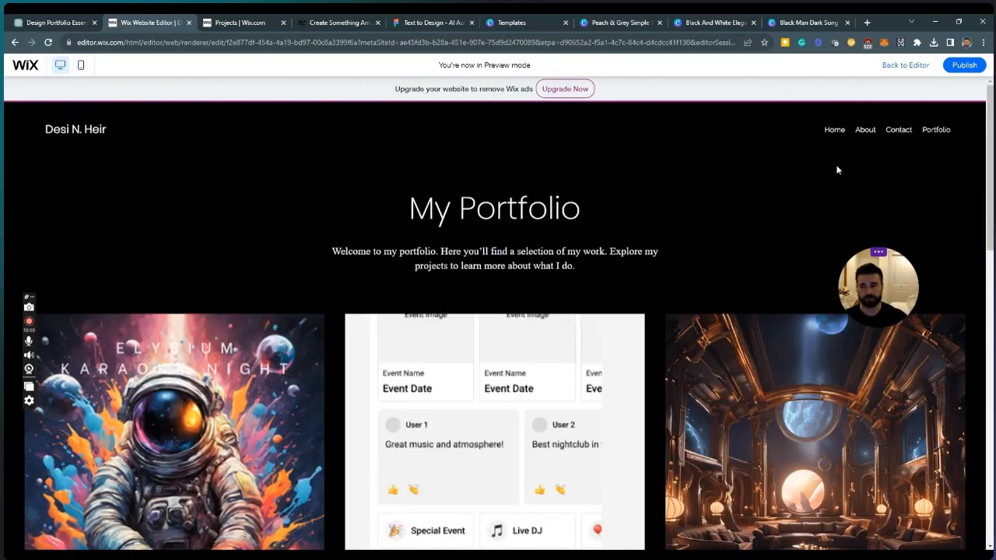
{"action": "scroll", "coordinate": [665, 169], "scroll_direction": "down", "scroll_amount": 2}
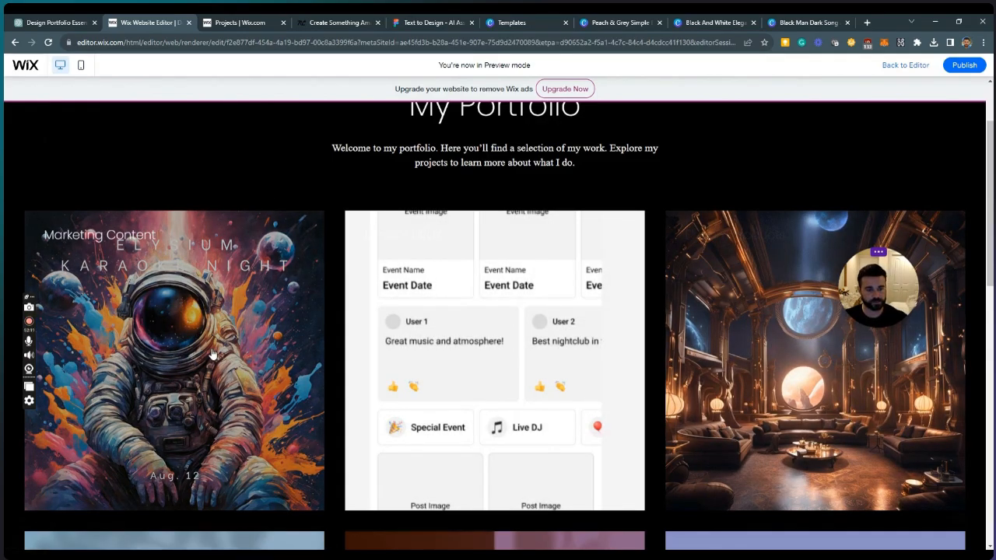
Open the Marketing Content project from the portfolio page and examine all of its images
{"action": "left_click", "coordinate": [211, 354]}
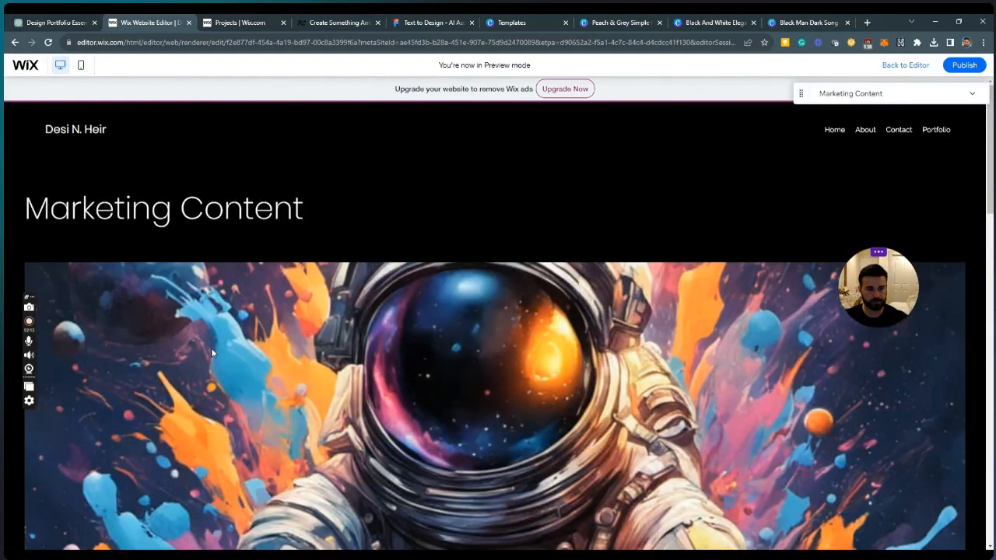
{"action": "scroll", "coordinate": [211, 352], "scroll_direction": "down", "scroll_amount": 5}
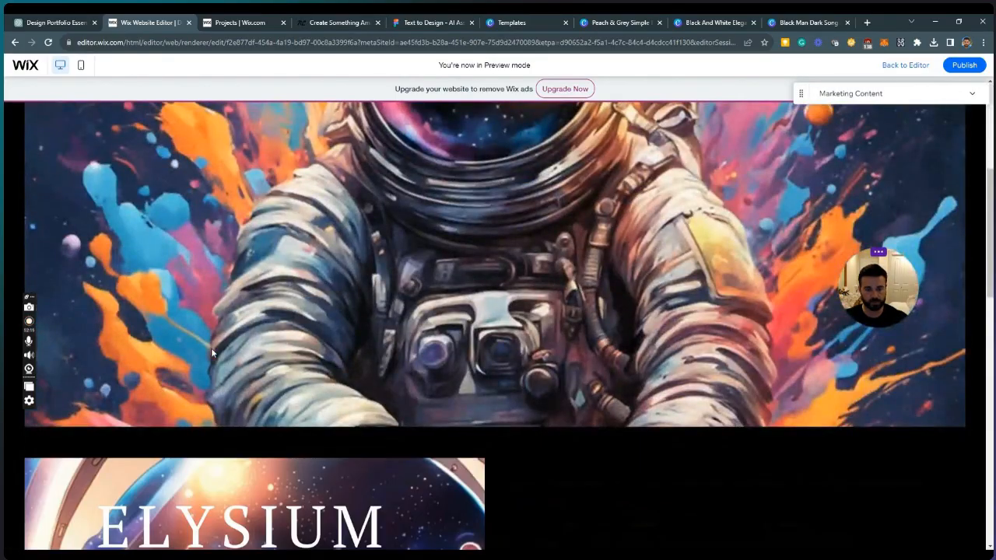
{"action": "scroll", "coordinate": [211, 352], "scroll_direction": "down", "scroll_amount": 6}
{"action": "scroll", "coordinate": [210, 354], "scroll_direction": "down", "scroll_amount": 5}
{"action": "scroll", "coordinate": [211, 354], "scroll_direction": "up", "scroll_amount": 10}
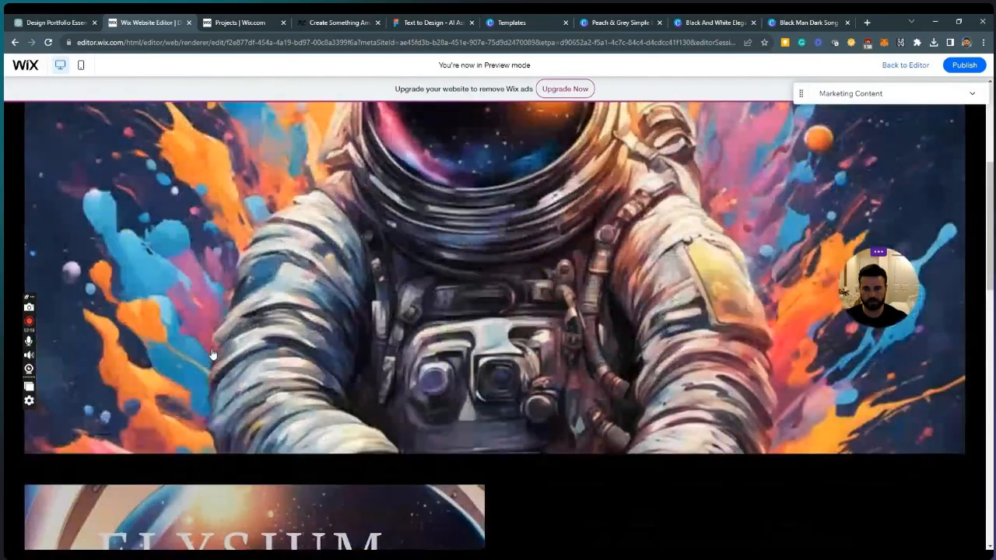
{"action": "scroll", "coordinate": [210, 354], "scroll_direction": "up", "scroll_amount": 5}
{"action": "scroll", "coordinate": [211, 354], "scroll_direction": "down", "scroll_amount": 8}
{"action": "scroll", "coordinate": [211, 354], "scroll_direction": "down", "scroll_amount": 5}
{"action": "scroll", "coordinate": [211, 354], "scroll_direction": "up", "scroll_amount": 8}
{"action": "scroll", "coordinate": [211, 354], "scroll_direction": "up", "scroll_amount": 3}
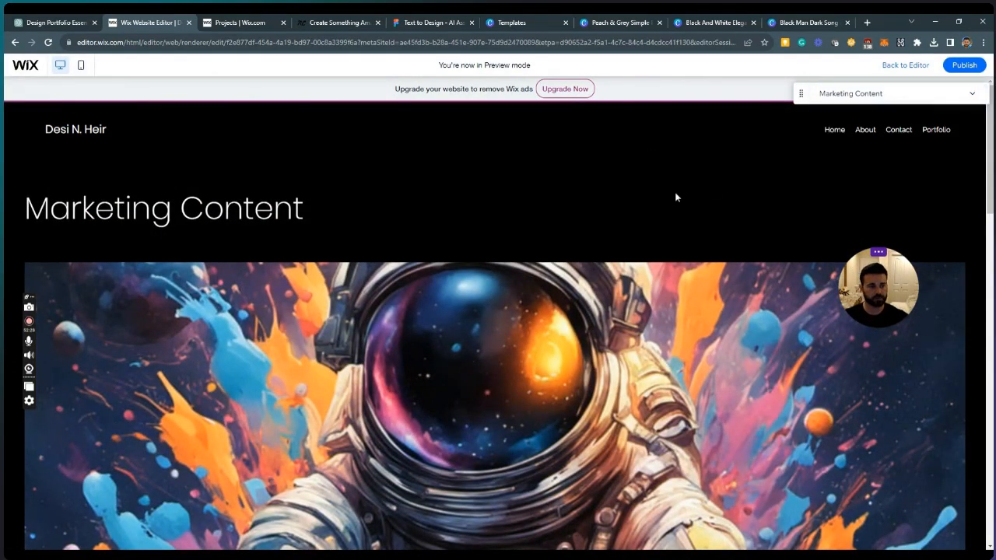
{"action": "scroll", "coordinate": [676, 197], "scroll_direction": "down", "scroll_amount": 10}
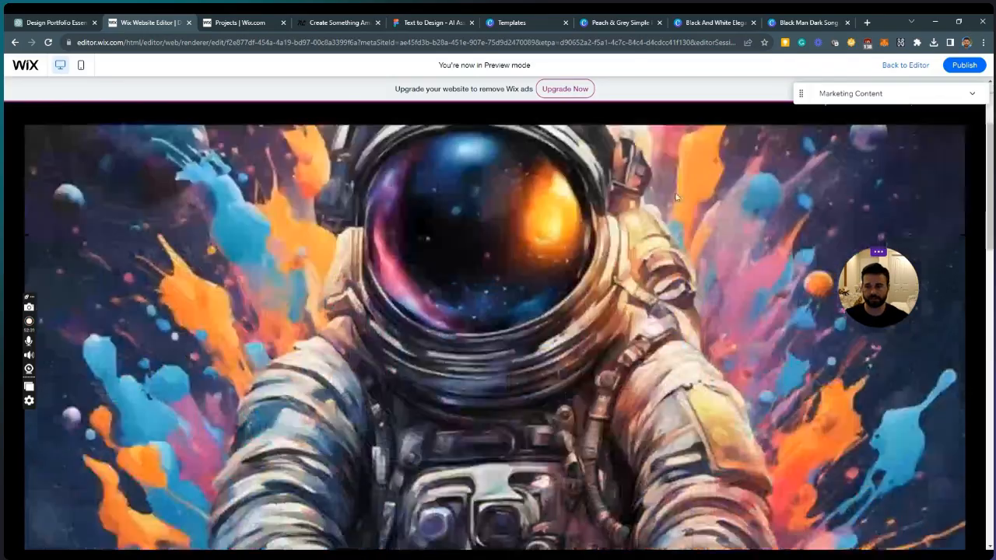
{"action": "scroll", "coordinate": [675, 197], "scroll_direction": "up", "scroll_amount": 10}
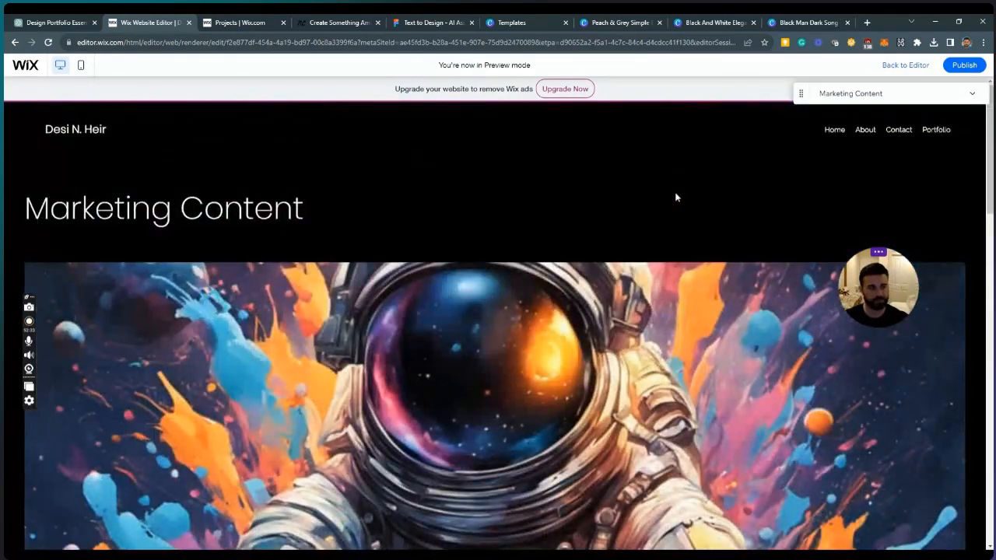
Publish the site, open the live version and view its Portfolio page
{"action": "left_click", "coordinate": [973, 65]}
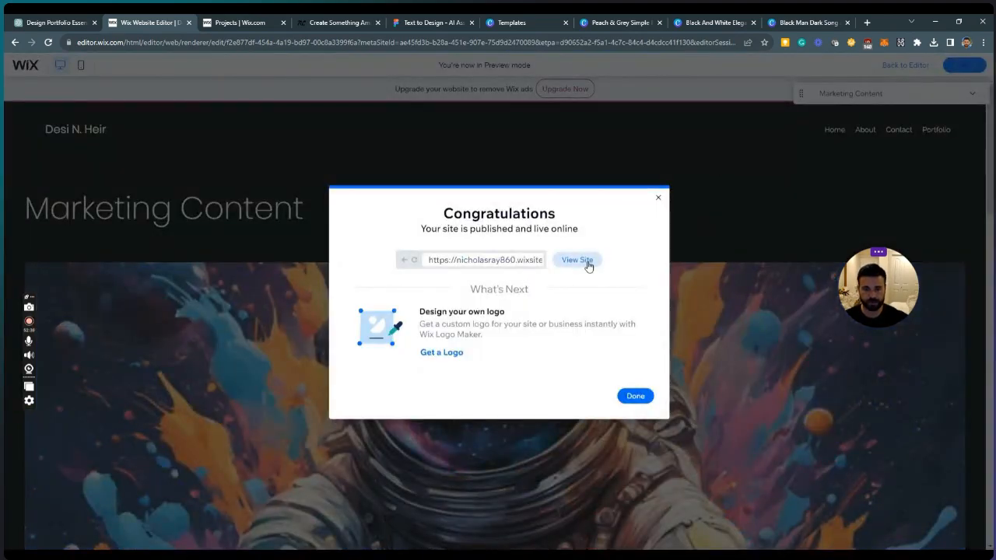
{"action": "left_click", "coordinate": [588, 267]}
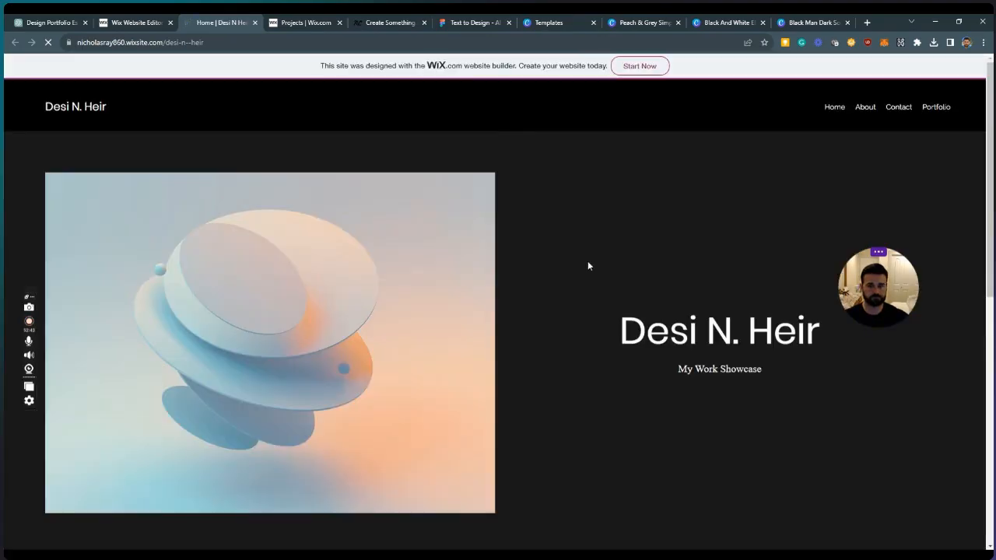
{"action": "left_click", "coordinate": [939, 110]}
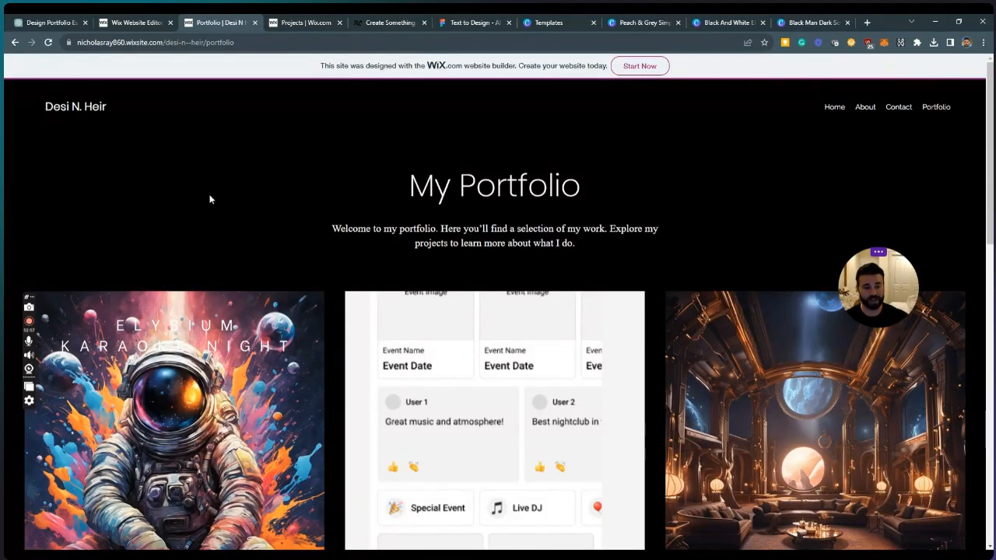
{"action": "scroll", "coordinate": [209, 198], "scroll_direction": "down", "scroll_amount": 2}
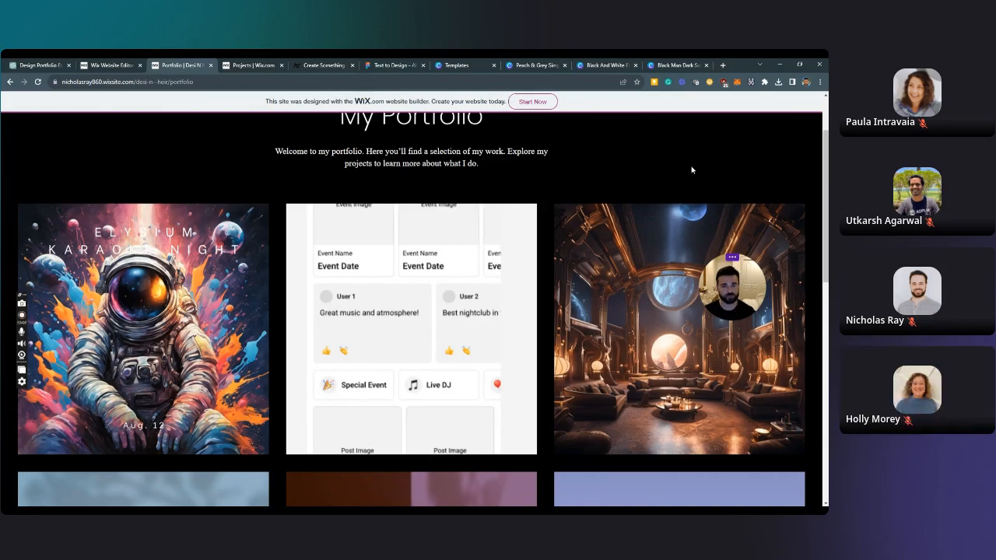
Review the Elysium mockups in Figma, then switch to NightCafe and open the creation of uniforms for a space-themed lounge
{"action": "left_click", "coordinate": [399, 65]}
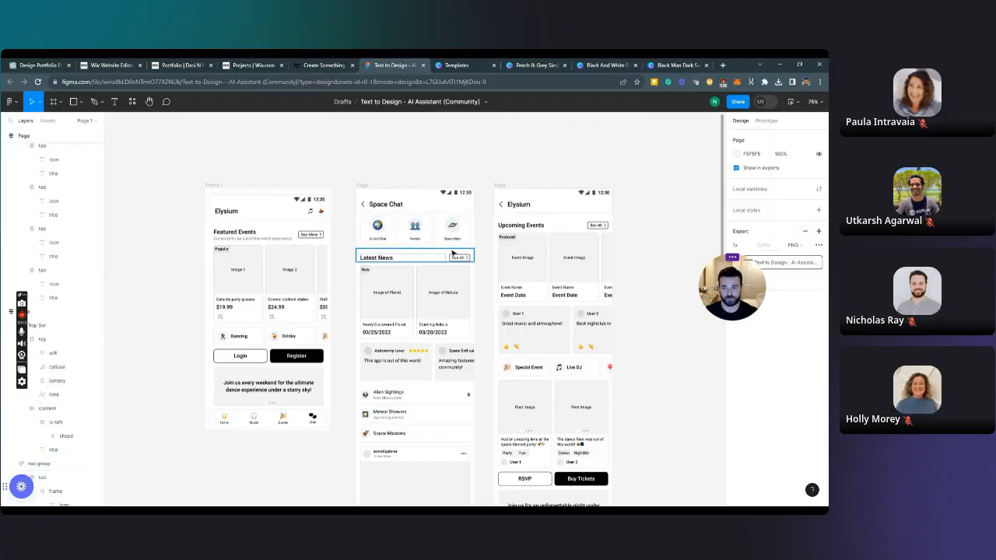
{"action": "left_click", "coordinate": [320, 65]}
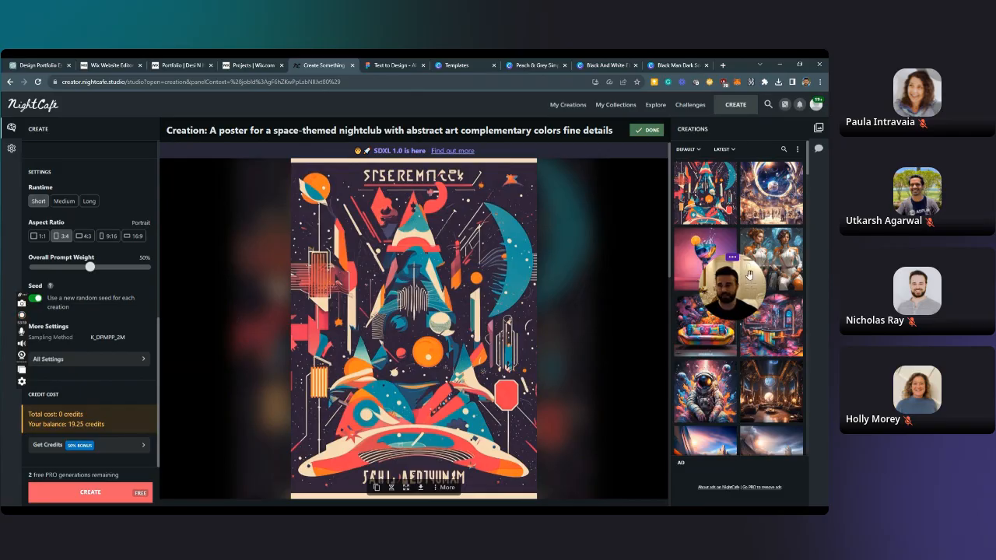
{"action": "left_click", "coordinate": [799, 259]}
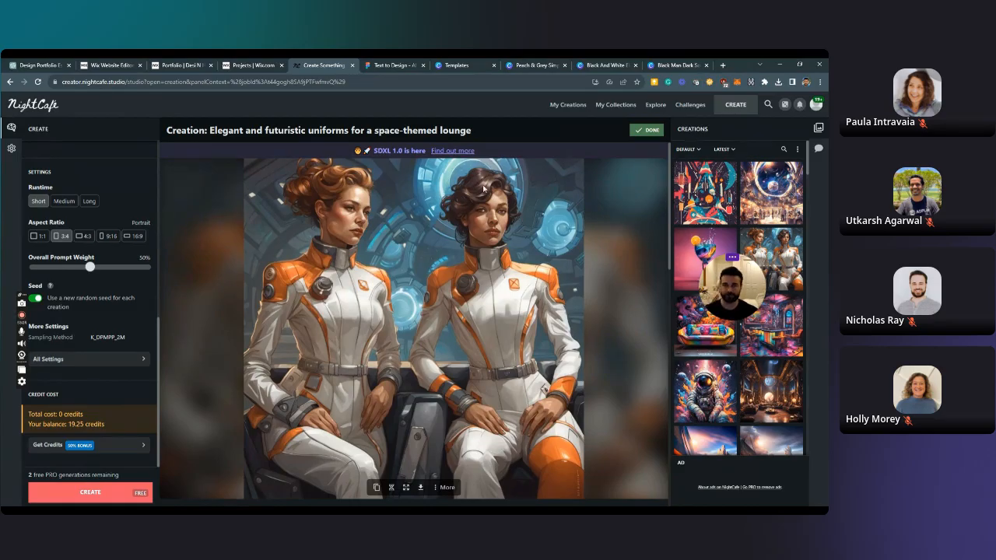
Review the album cover, quiz story and framed poster designs in Canva, and close the template preview on the Templates page
{"action": "left_click", "coordinate": [662, 67]}
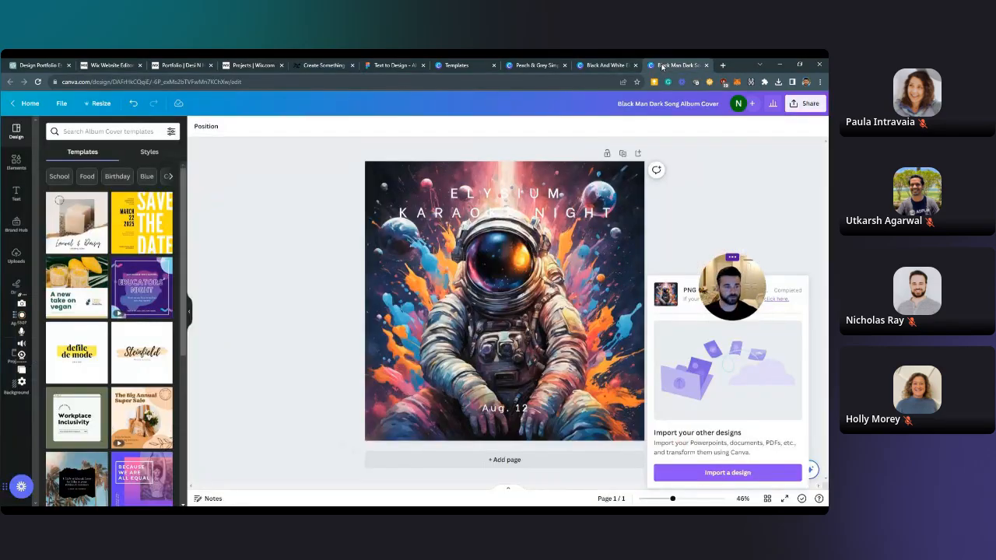
{"action": "left_click", "coordinate": [599, 64]}
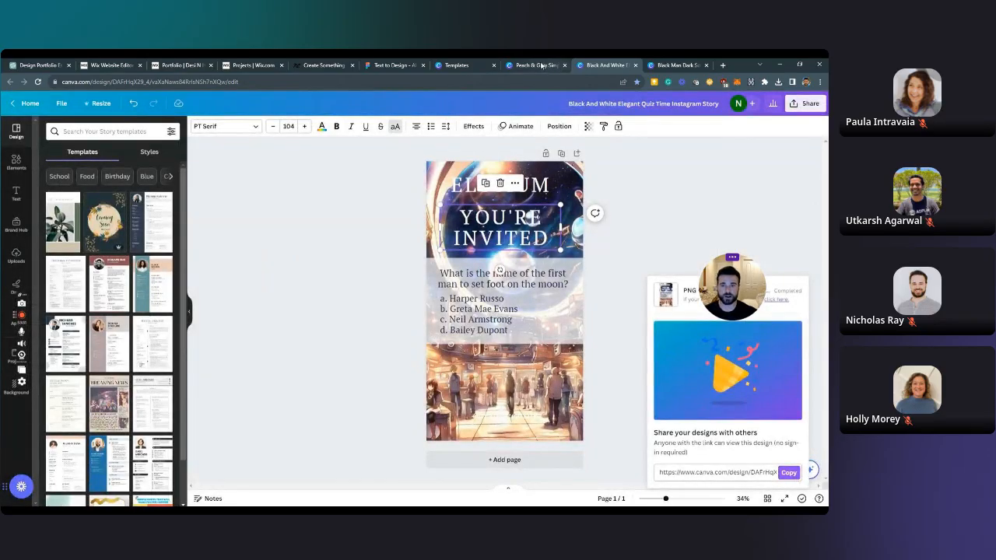
{"action": "left_click", "coordinate": [542, 65]}
{"action": "left_click", "coordinate": [451, 66]}
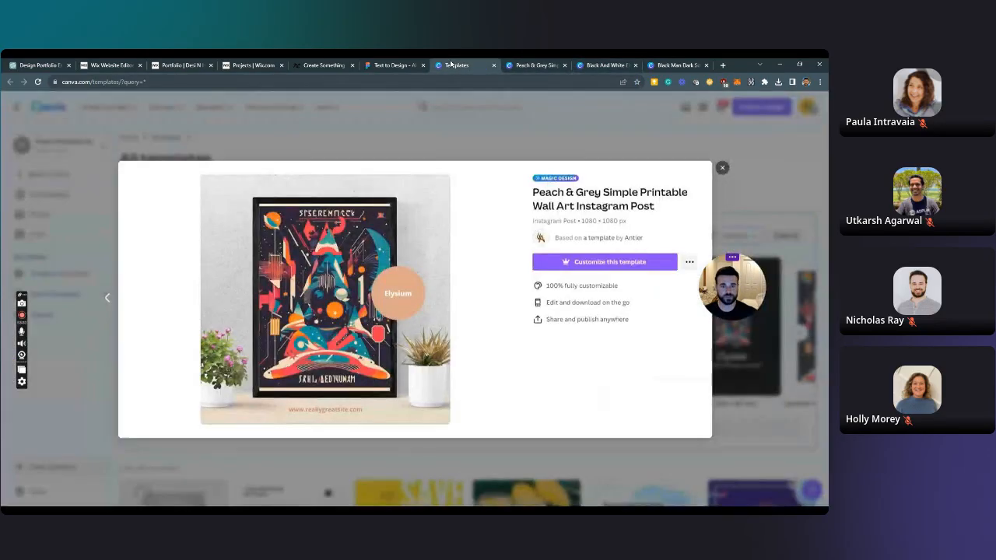
{"action": "left_click", "coordinate": [722, 168]}
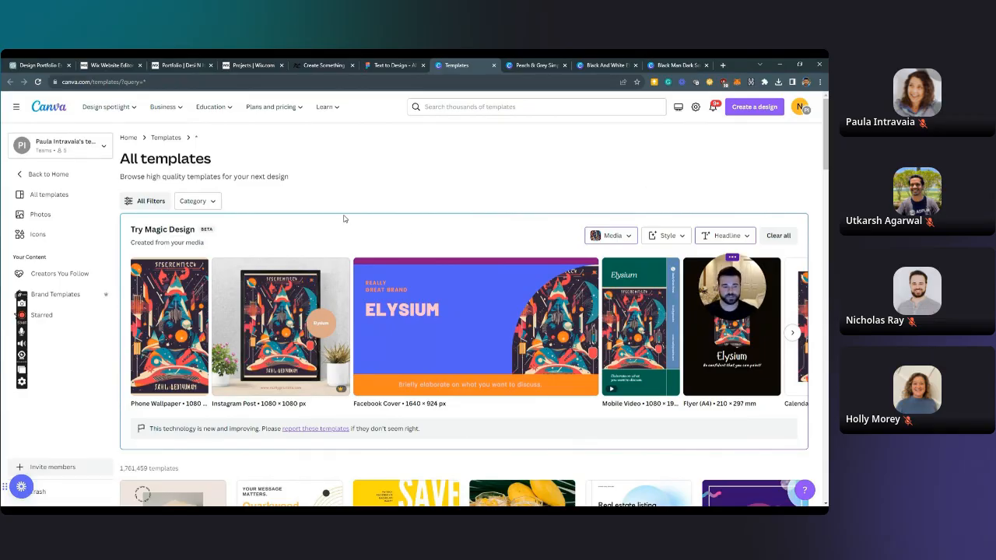
{"action": "left_click_drag", "start_coordinate": [741, 297], "coordinate": [767, 179]}
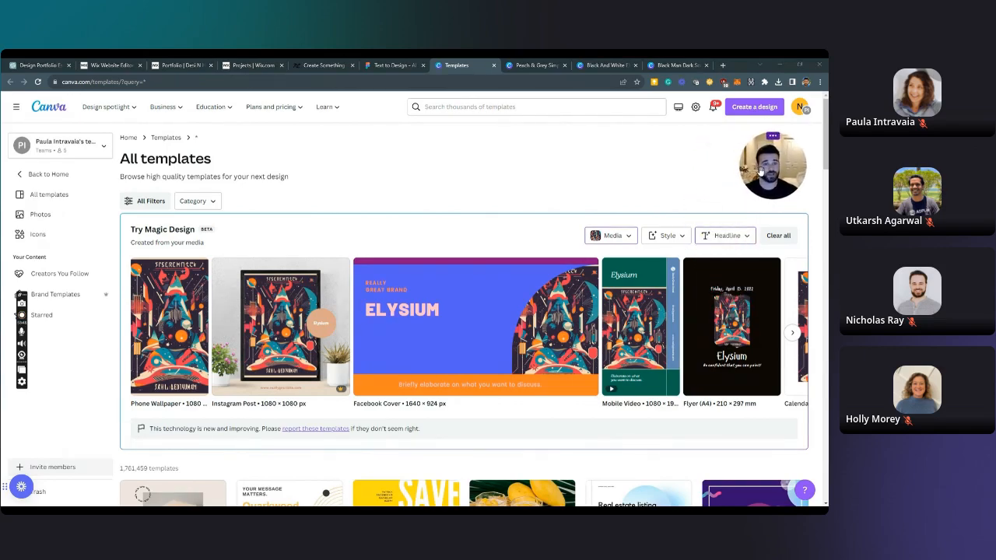